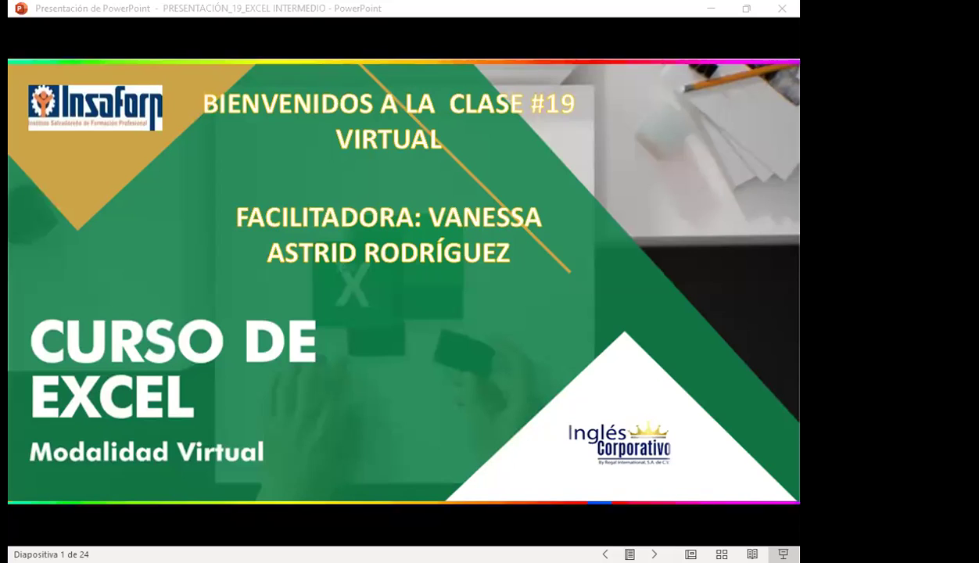
Step: Bring the PowerPoint presentation window into focus
{"action": "left_click", "coordinate": [565, 317]}
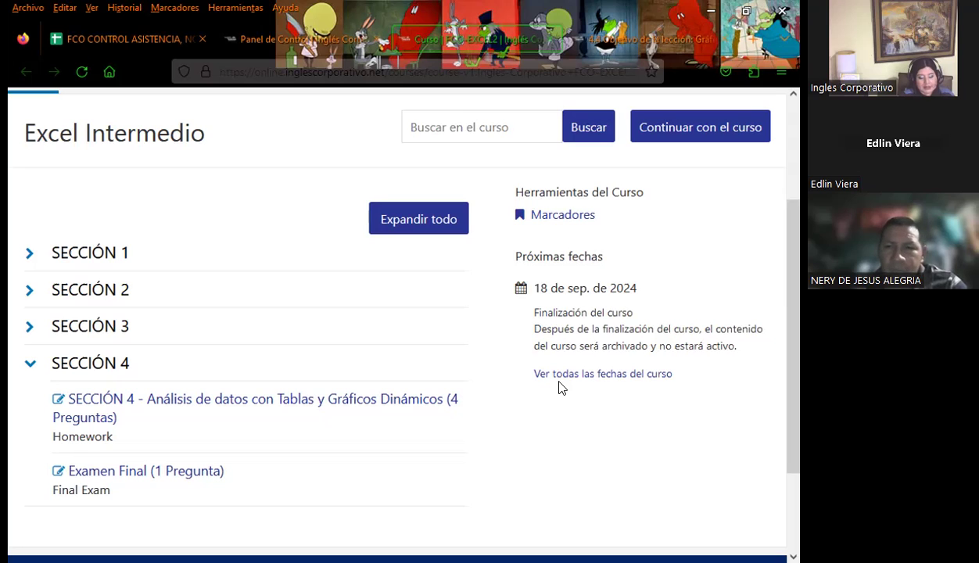
Step: Open lesson 4.4 Objetivo de la lección: Gráficos dinámicos in the browser
{"action": "left_click", "coordinate": [623, 39]}
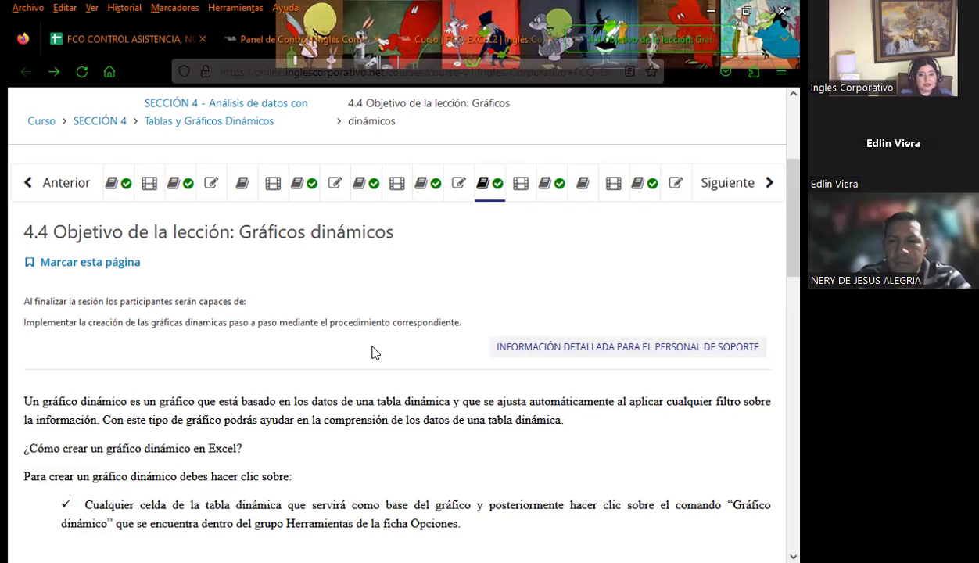
Step: Go to the class #19 discussion forum and scroll down through it
{"action": "left_click", "coordinate": [545, 183]}
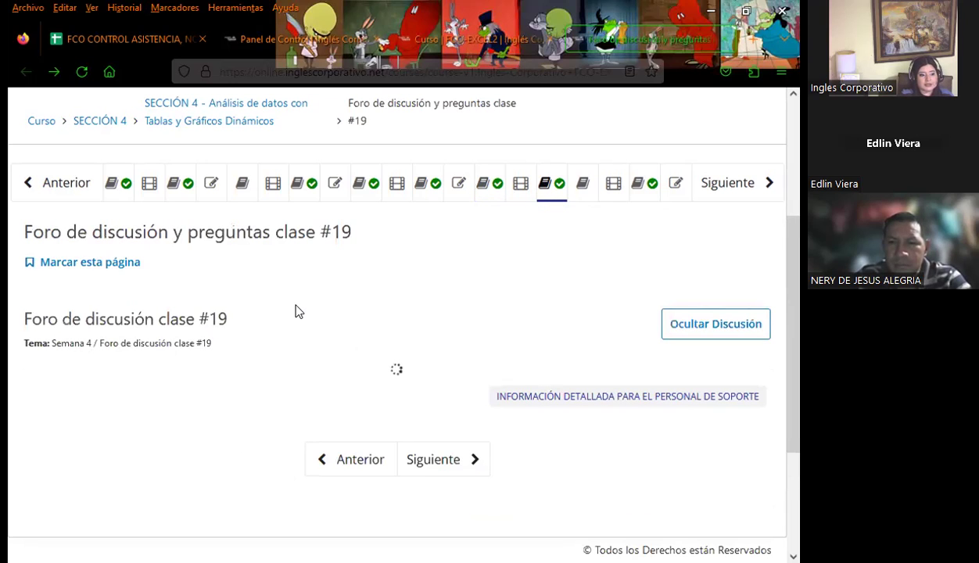
{"action": "scroll", "coordinate": [296, 311], "scroll_direction": "down", "scroll_amount": 4}
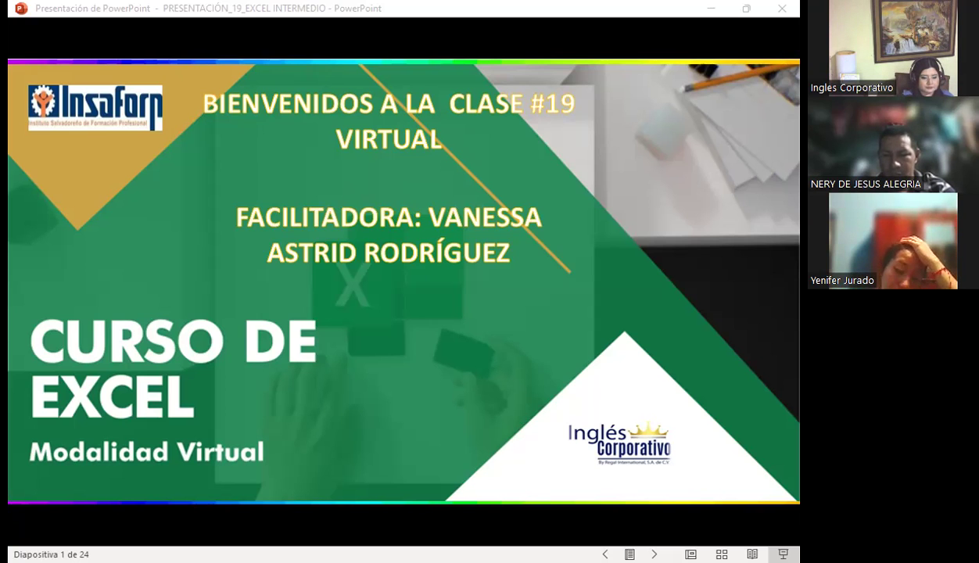
Step: Advance past the SESIÓN: 19 title slide to slide 3, AGENDA
{"action": "left_click", "coordinate": [397, 412]}
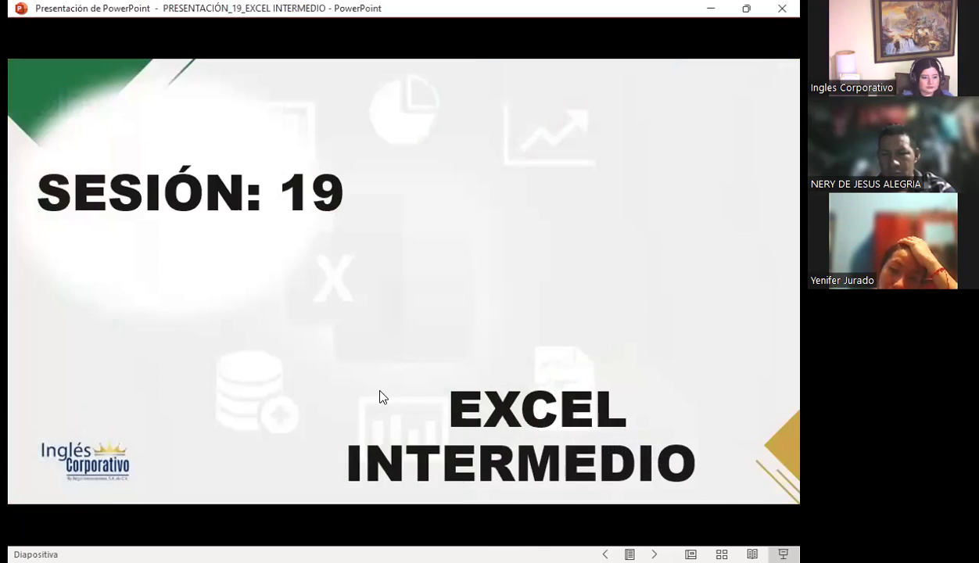
{"action": "left_click", "coordinate": [380, 395]}
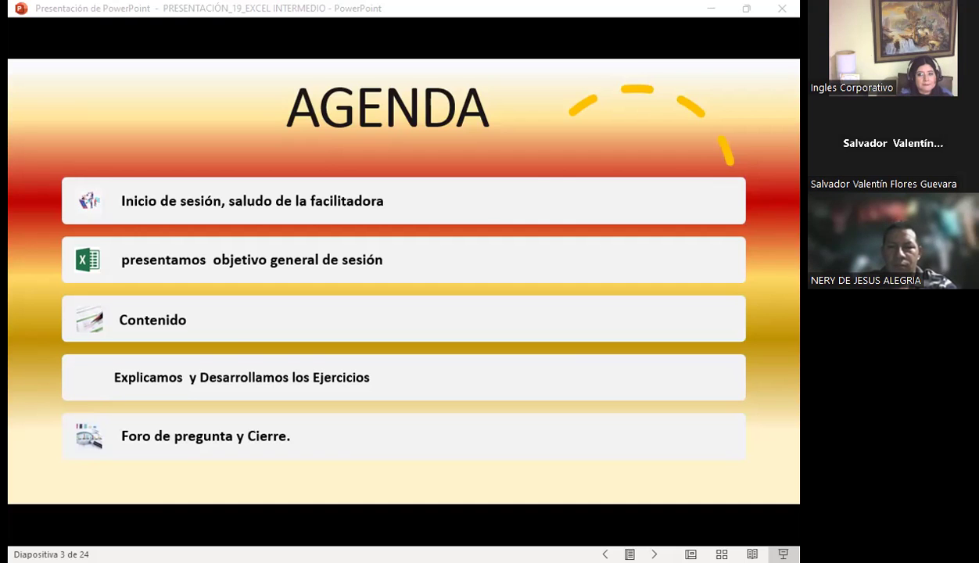
Step: Focus the slideshow and advance to slide 4, OBJETIVO GENERAL DE LA SESIÓN
{"action": "left_click", "coordinate": [231, 338]}
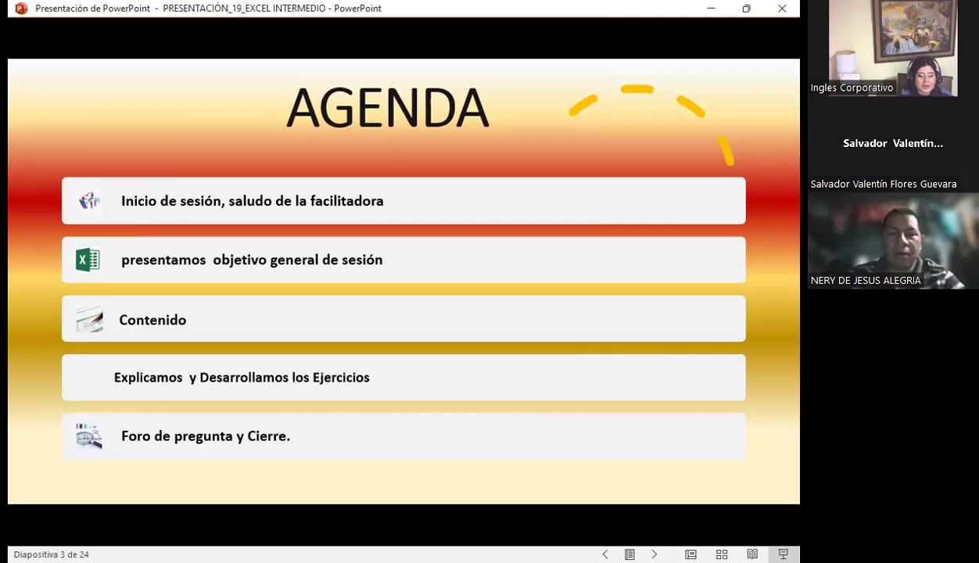
{"action": "key", "text": "Right"}
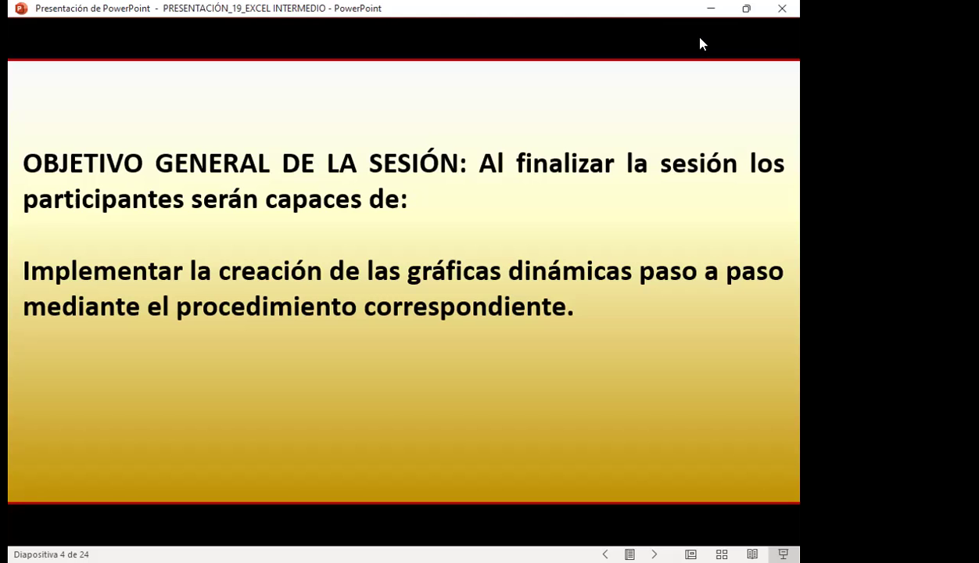
Step: Advance to slide 5, Gráficos Dinámicos
{"action": "key", "text": "Right"}
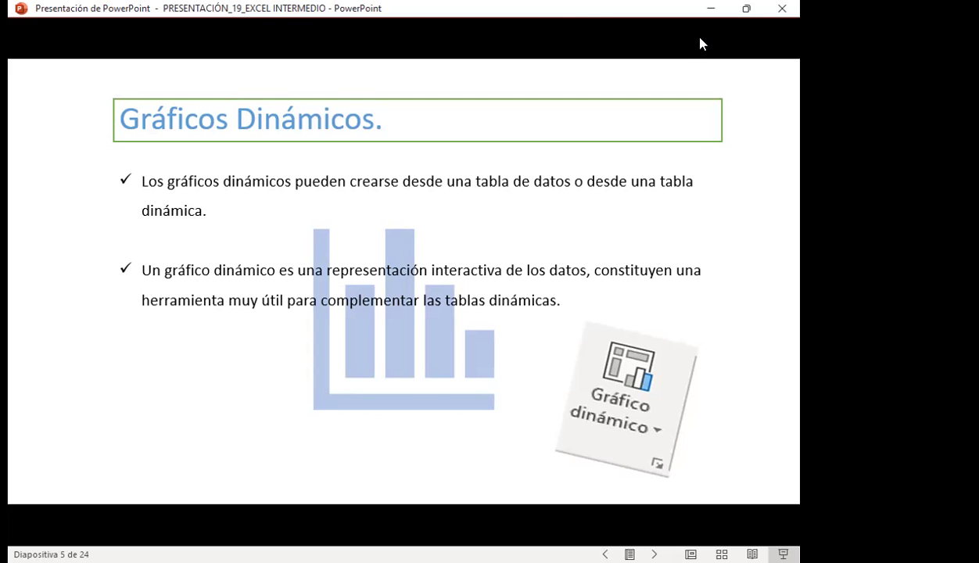
Step: Advance to slide 6, Creación de Gráfico Dinámico a Partir de una Tabla Dinámica
{"action": "key", "text": "Right"}
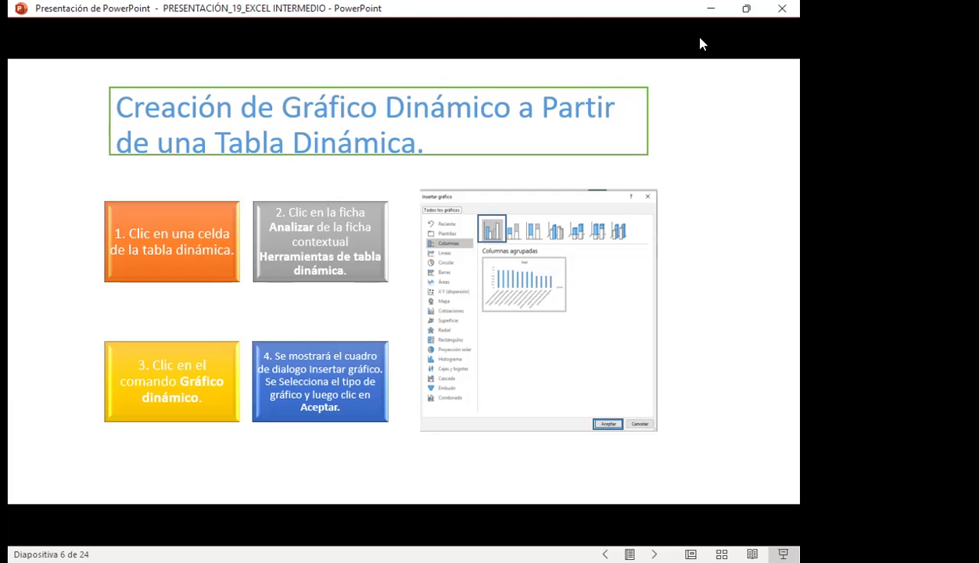
Step: Go through slide 7 on moving the chart to reach slide 8, CURSO DE EXCEL
{"action": "key", "text": "Right"}
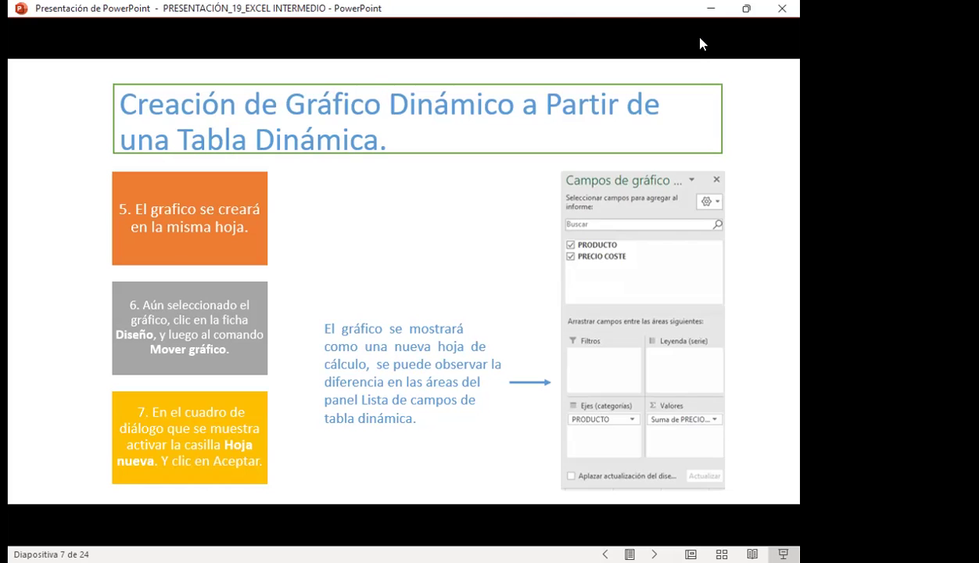
{"action": "key", "text": "Right"}
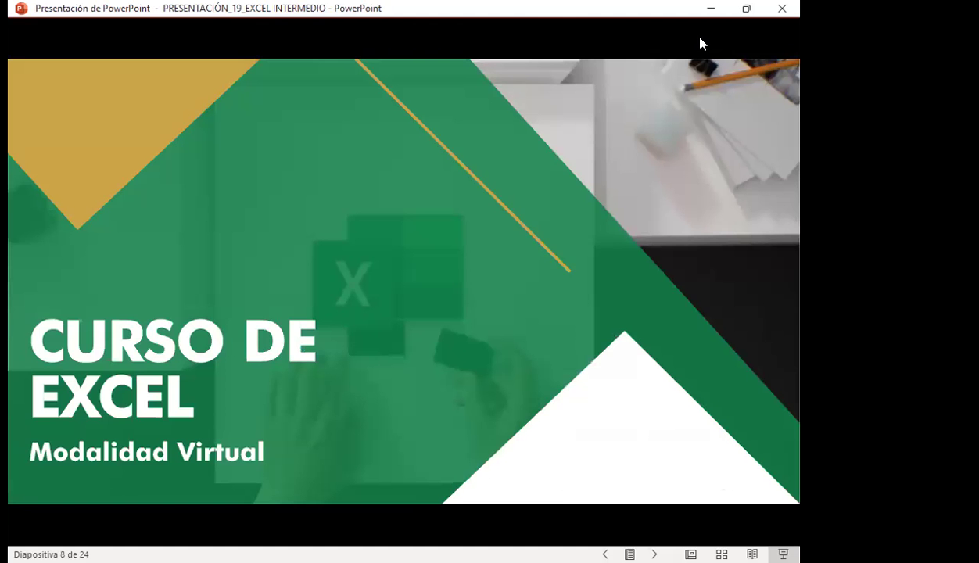
{"action": "key", "text": "Left"}
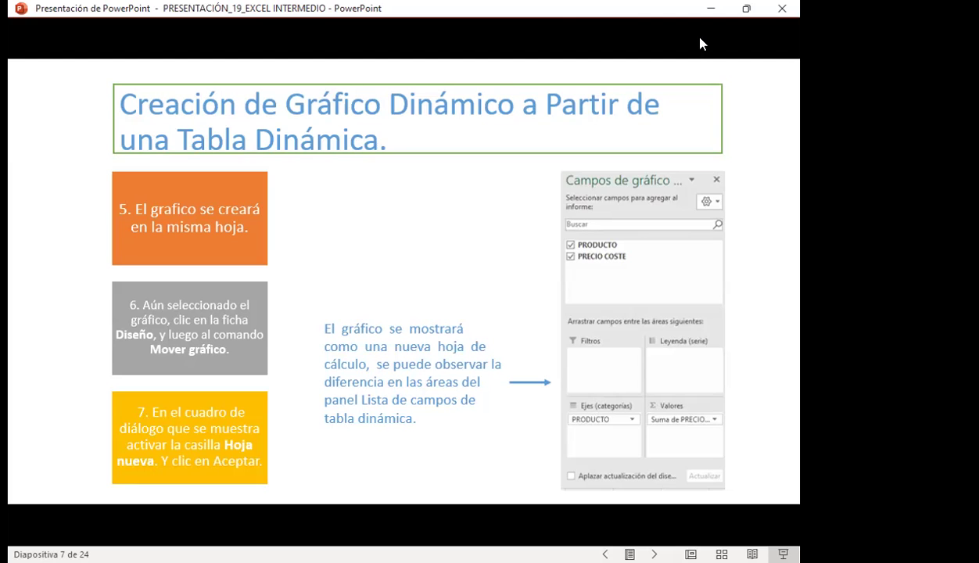
{"action": "key", "text": "Right"}
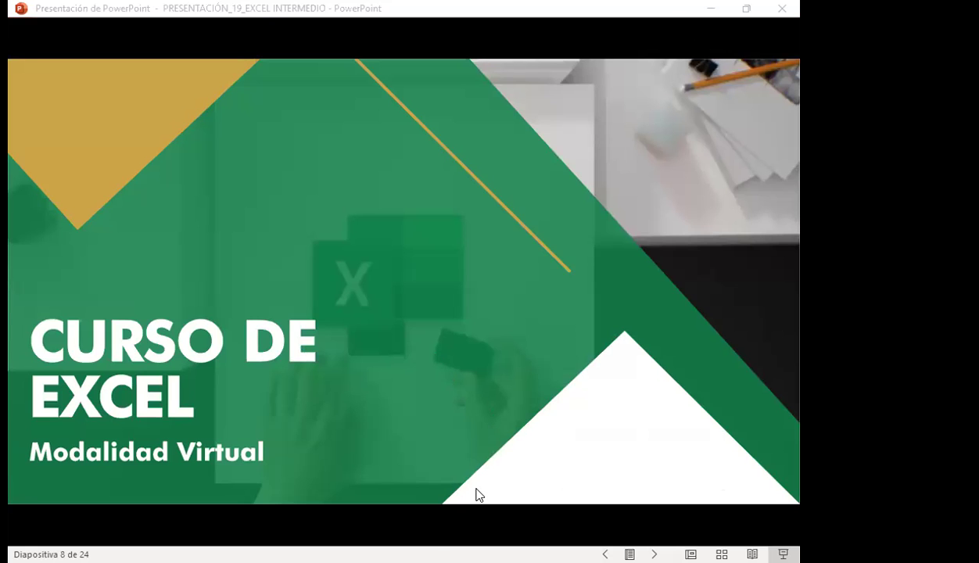
{"action": "key", "text": "alt+Tab"}
{"action": "left_click", "coordinate": [382, 365]}
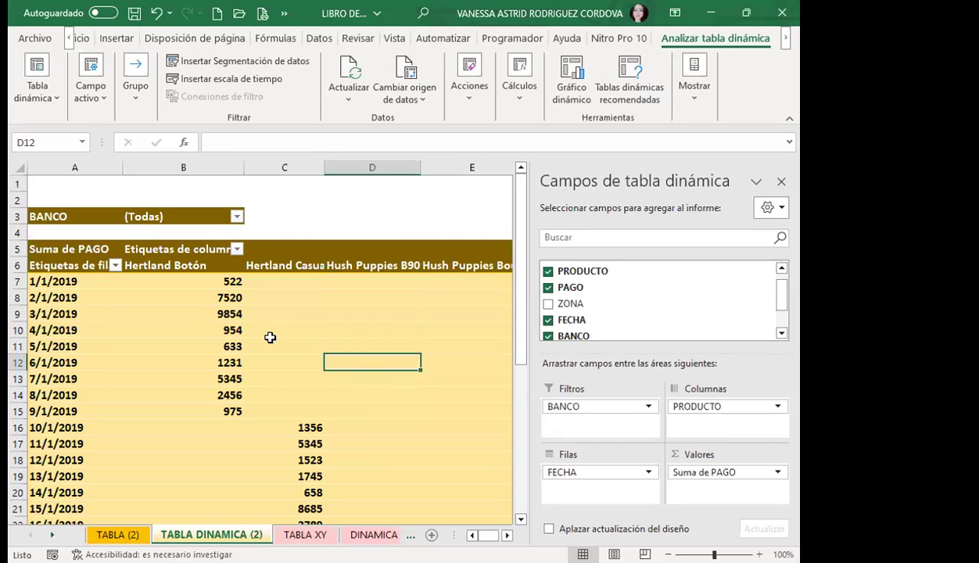
Step: Close the Campos de tabla dinámica pane, review the full pivot table, and select cell B8
{"action": "scroll", "coordinate": [235, 360], "scroll_direction": "down", "scroll_amount": 6}
{"action": "scroll", "coordinate": [201, 380], "scroll_direction": "down", "scroll_amount": 2}
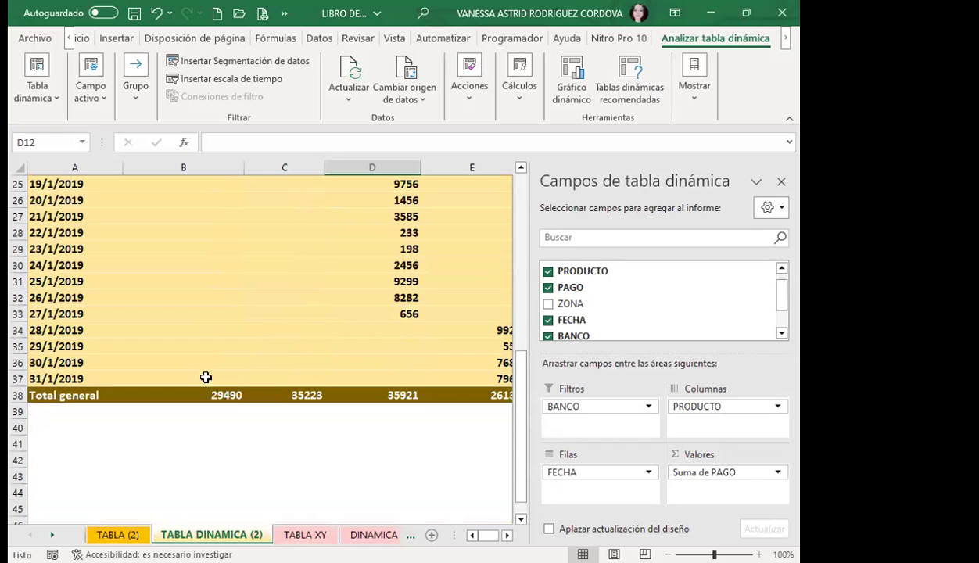
{"action": "left_click", "coordinate": [781, 185]}
{"action": "scroll", "coordinate": [156, 365], "scroll_direction": "up", "scroll_amount": 6}
{"action": "scroll", "coordinate": [155, 362], "scroll_direction": "up", "scroll_amount": 1}
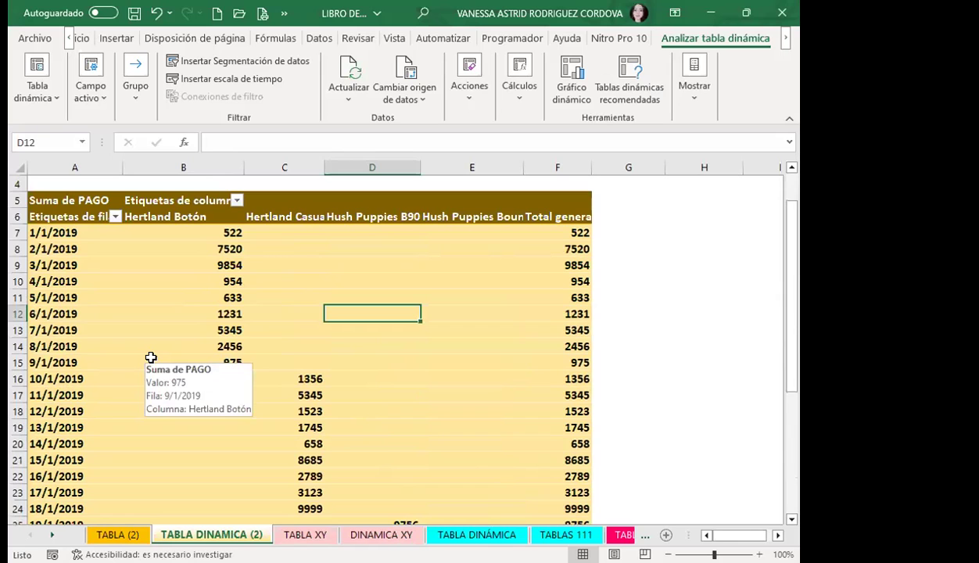
{"action": "scroll", "coordinate": [368, 325], "scroll_direction": "down", "scroll_amount": 3}
{"action": "scroll", "coordinate": [329, 344], "scroll_direction": "down", "scroll_amount": 4}
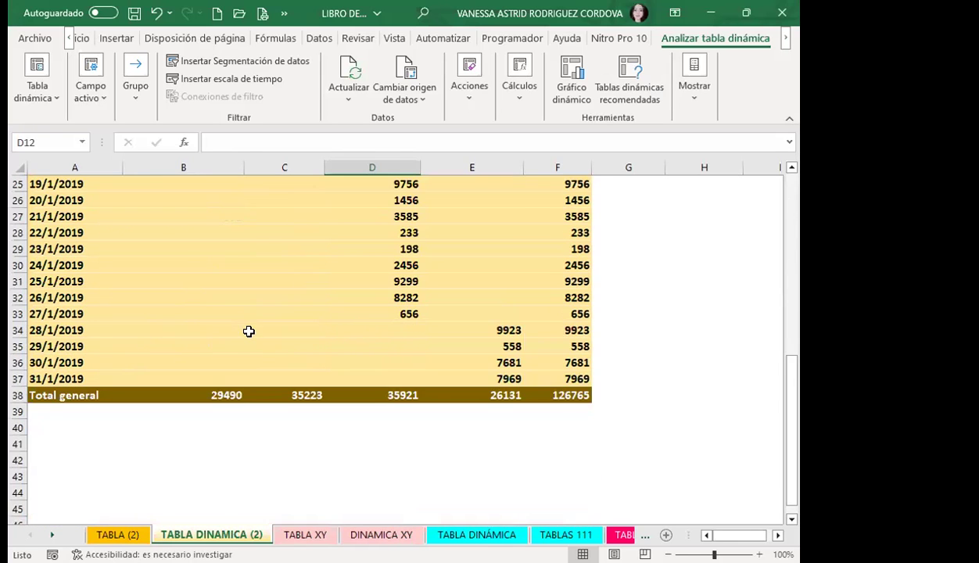
{"action": "scroll", "coordinate": [249, 332], "scroll_direction": "up", "scroll_amount": 7}
{"action": "scroll", "coordinate": [173, 290], "scroll_direction": "up", "scroll_amount": 1}
{"action": "left_click", "coordinate": [176, 295]}
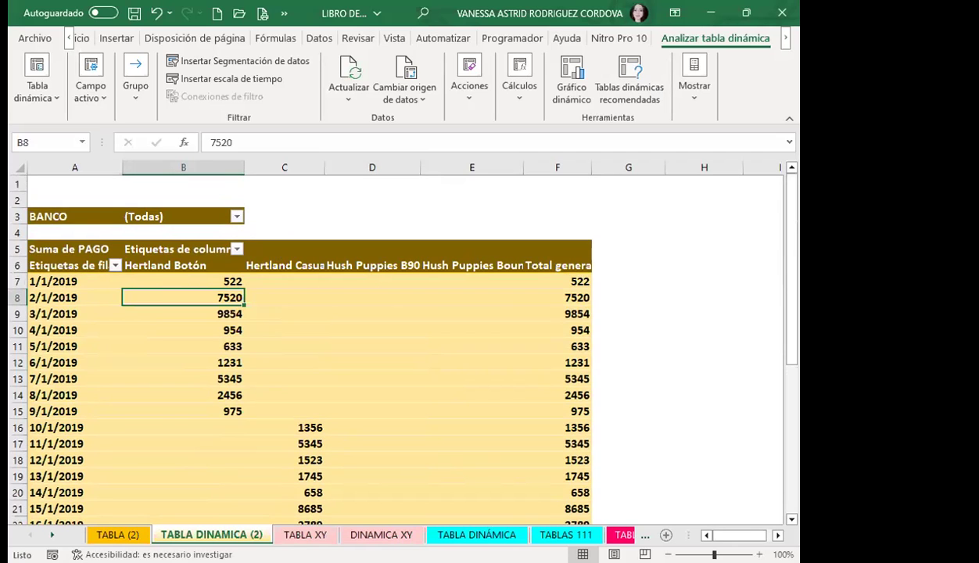
Step: Review the pivot table, briefly opening and closing its field list
{"action": "left_click", "coordinate": [693, 90]}
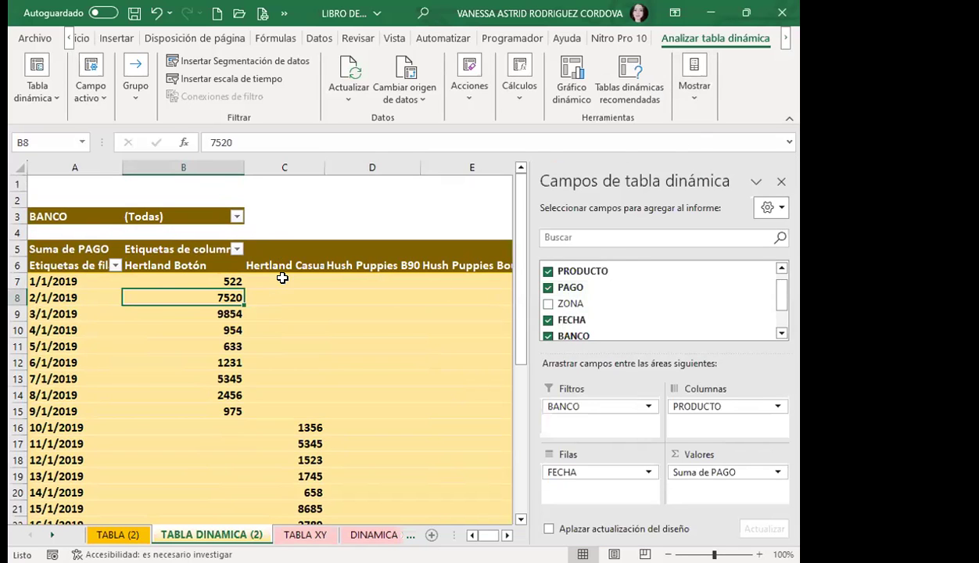
{"action": "mouse_move", "coordinate": [282, 281]}
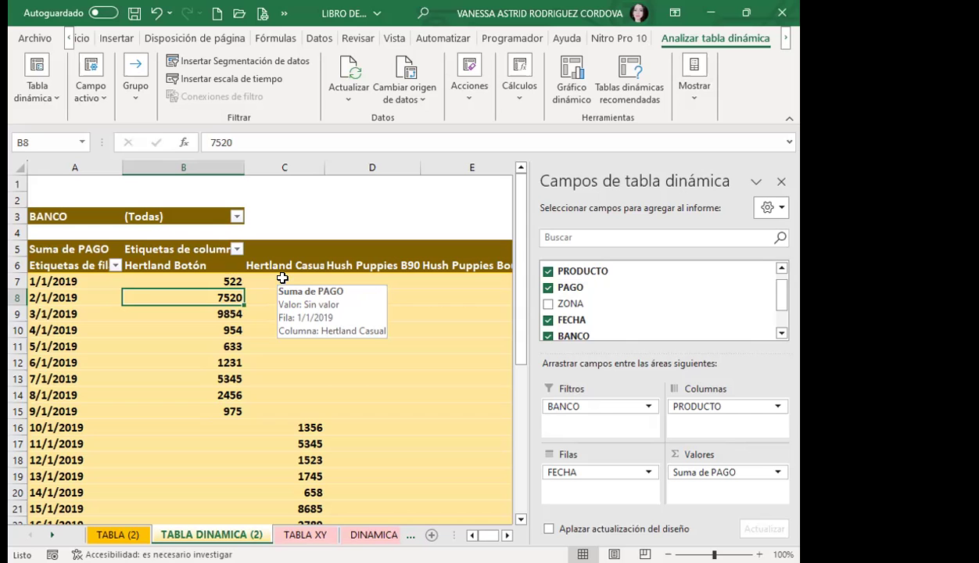
{"action": "left_click", "coordinate": [782, 181]}
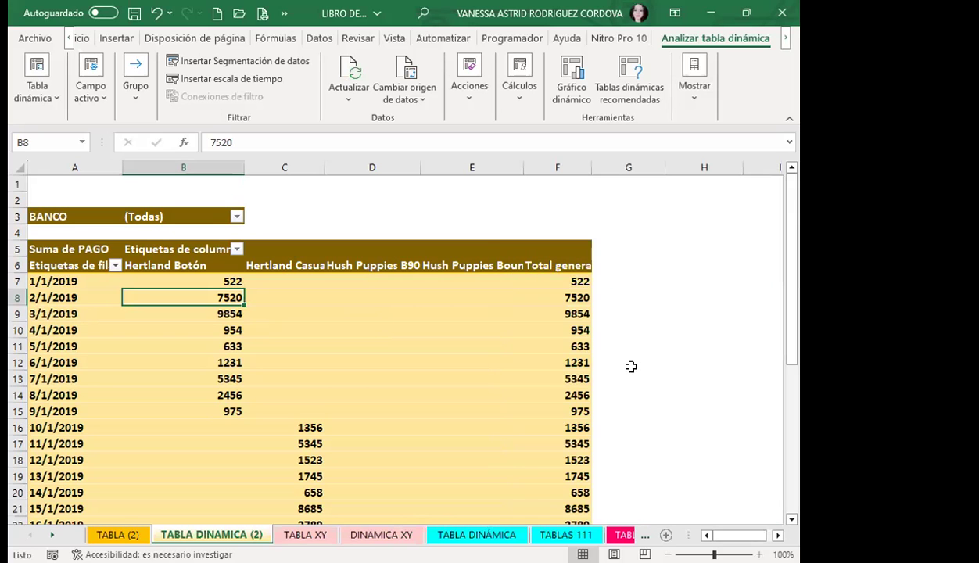
{"action": "scroll", "coordinate": [290, 320], "scroll_direction": "down", "scroll_amount": 2}
{"action": "scroll", "coordinate": [235, 367], "scroll_direction": "down", "scroll_amount": 3}
{"action": "scroll", "coordinate": [209, 396], "scroll_direction": "down", "scroll_amount": 4}
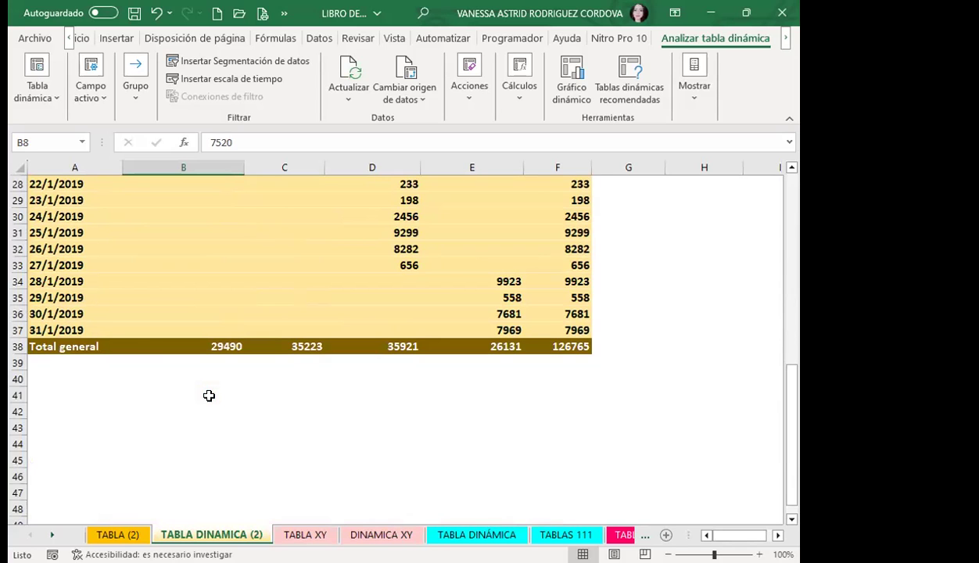
{"action": "scroll", "coordinate": [208, 396], "scroll_direction": "up", "scroll_amount": 7}
{"action": "scroll", "coordinate": [219, 395], "scroll_direction": "up", "scroll_amount": 2}
{"action": "mouse_move", "coordinate": [183, 362]}
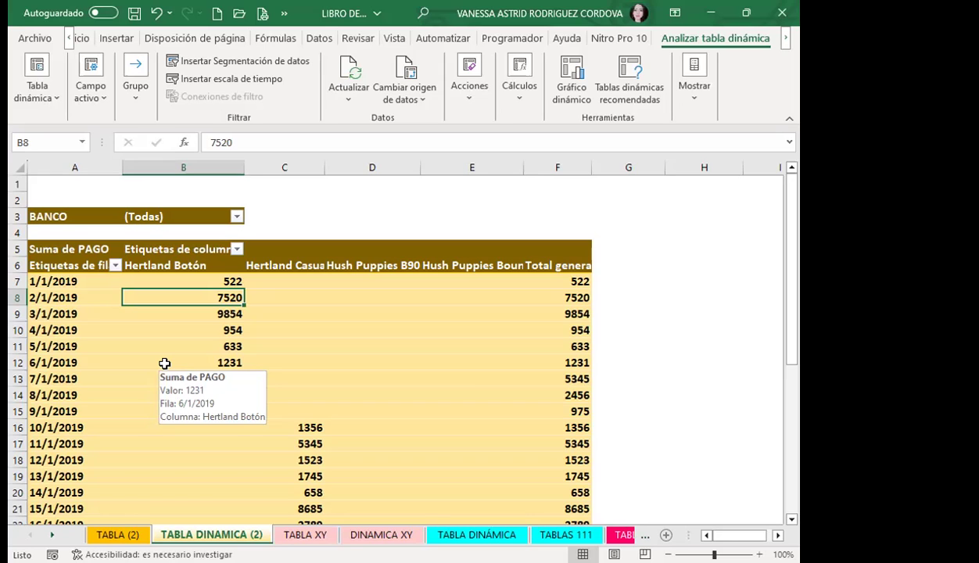
{"action": "left_click", "coordinate": [365, 358]}
{"action": "scroll", "coordinate": [388, 315], "scroll_direction": "down", "scroll_amount": 2}
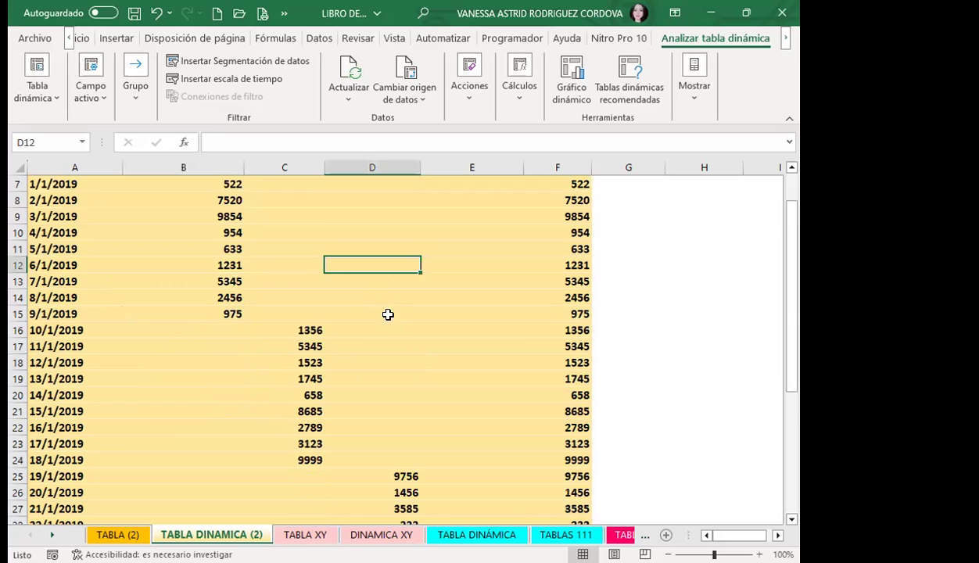
{"action": "scroll", "coordinate": [388, 314], "scroll_direction": "down", "scroll_amount": 5}
{"action": "scroll", "coordinate": [395, 327], "scroll_direction": "down", "scroll_amount": 2}
{"action": "mouse_move", "coordinate": [393, 346]}
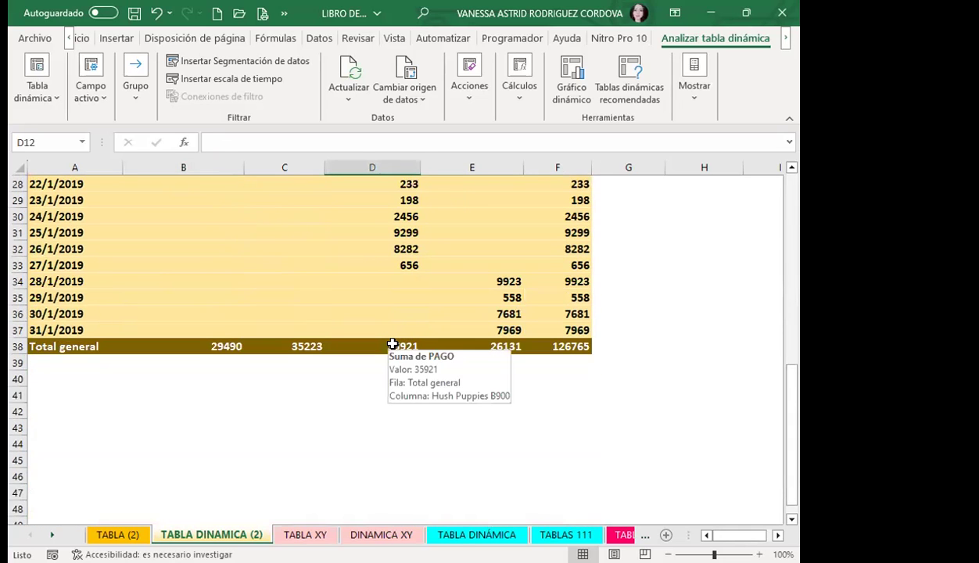
{"action": "scroll", "coordinate": [393, 345], "scroll_direction": "up", "scroll_amount": 4}
{"action": "scroll", "coordinate": [459, 389], "scroll_direction": "up", "scroll_amount": 4}
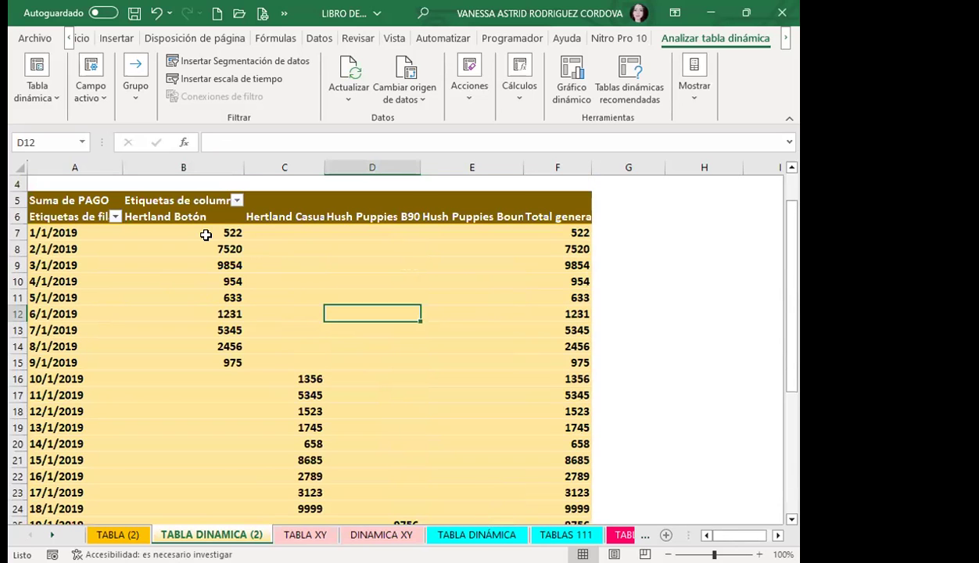
Step: Format the payment values and totals in B7:F38 as Contabilidad (accounting) currency
{"action": "left_click", "coordinate": [244, 234]}
{"action": "left_click_drag", "start_coordinate": [246, 235], "coordinate": [485, 507]}
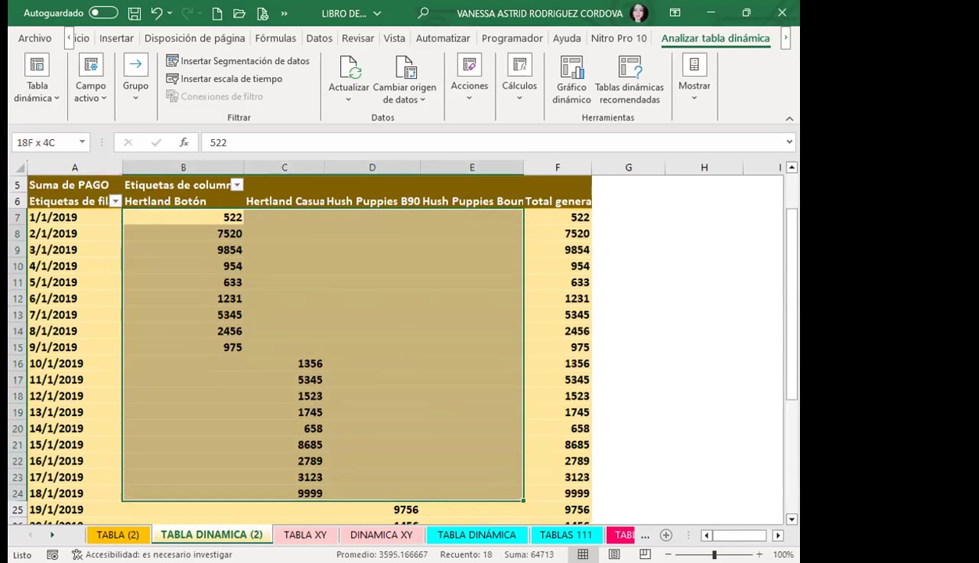
{"action": "key", "text": "ctrl+shift+End"}
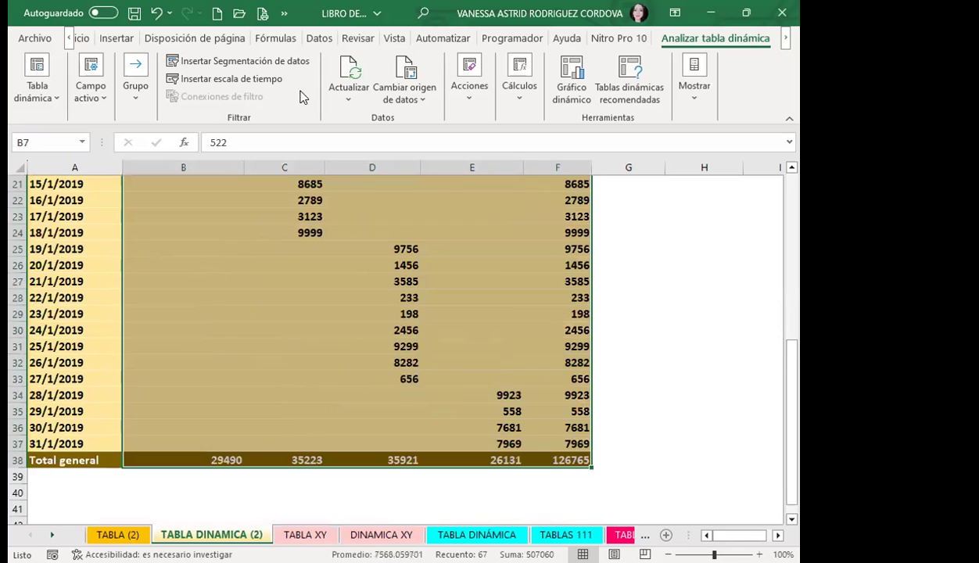
{"action": "left_click", "coordinate": [80, 37]}
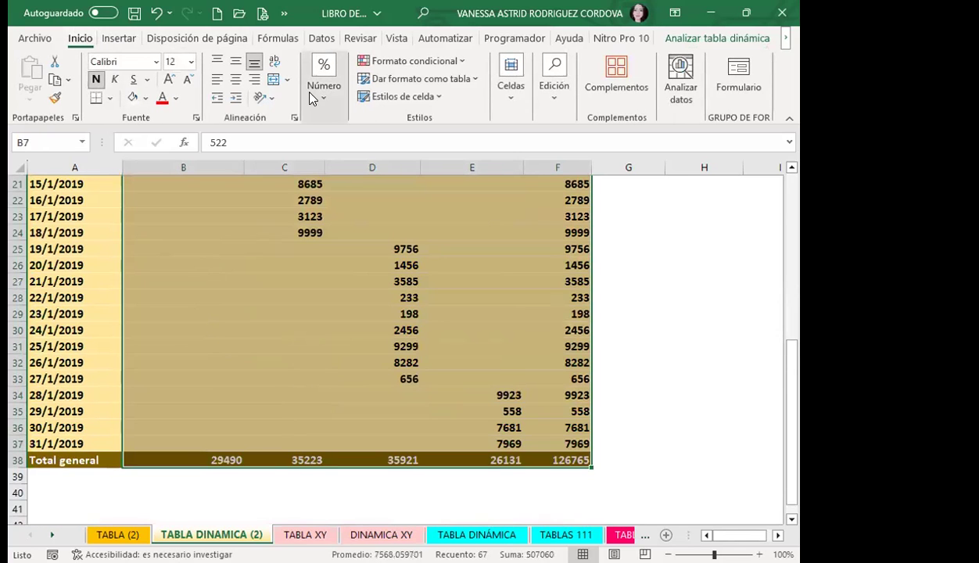
{"action": "left_click", "coordinate": [323, 86]}
{"action": "left_click", "coordinate": [315, 164]}
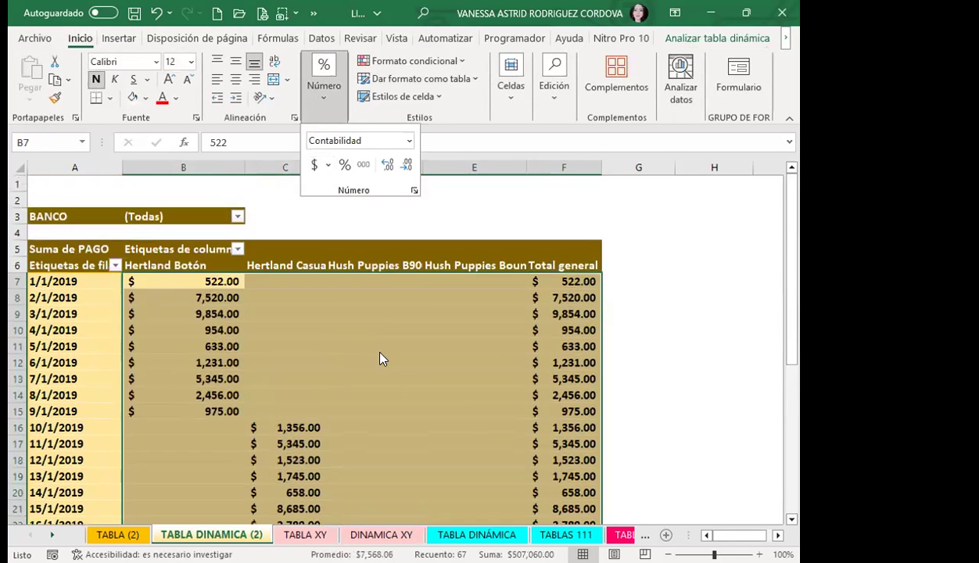
{"action": "left_click", "coordinate": [432, 380]}
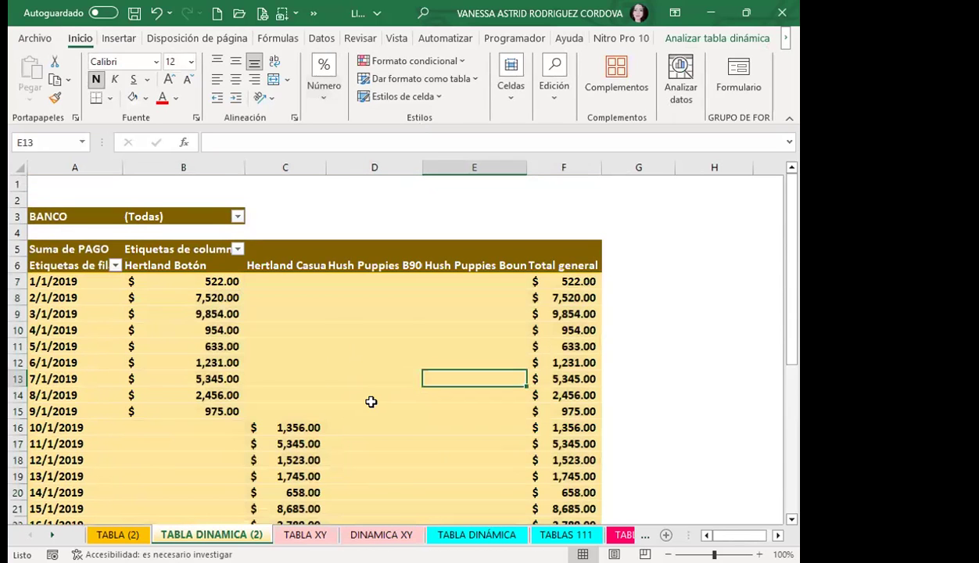
{"action": "scroll", "coordinate": [371, 402], "scroll_direction": "down", "scroll_amount": 5}
{"action": "scroll", "coordinate": [370, 403], "scroll_direction": "down", "scroll_amount": 2}
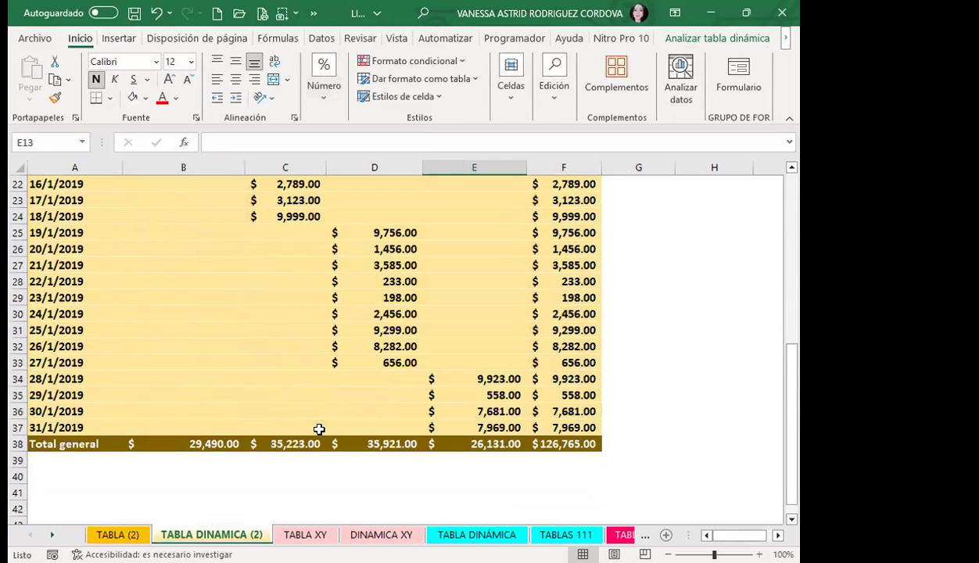
{"action": "scroll", "coordinate": [317, 422], "scroll_direction": "up", "scroll_amount": 5}
{"action": "scroll", "coordinate": [305, 403], "scroll_direction": "up", "scroll_amount": 2}
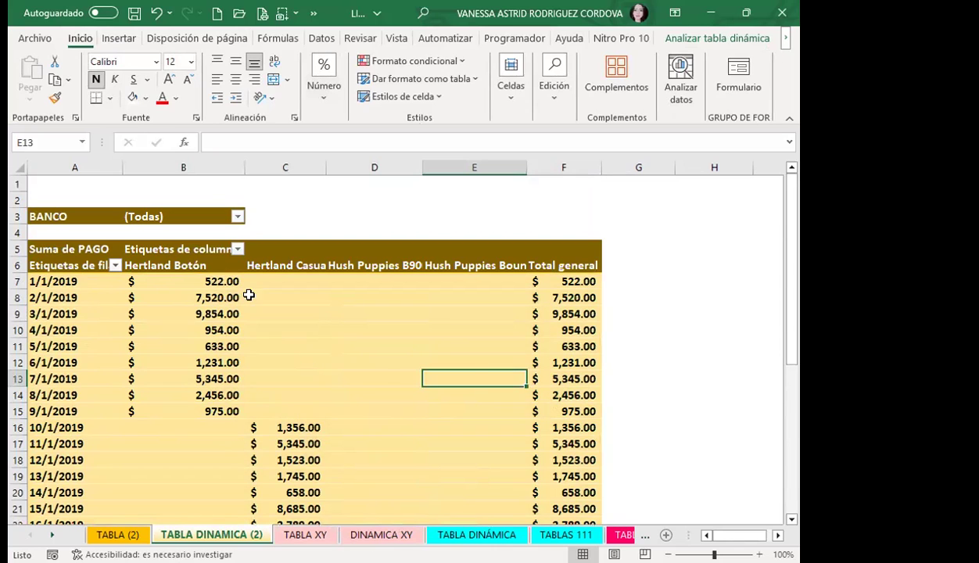
Step: Check the BANCO filter's bank list without filtering, then return to Analizar tabla dinámica
{"action": "left_click", "coordinate": [238, 218]}
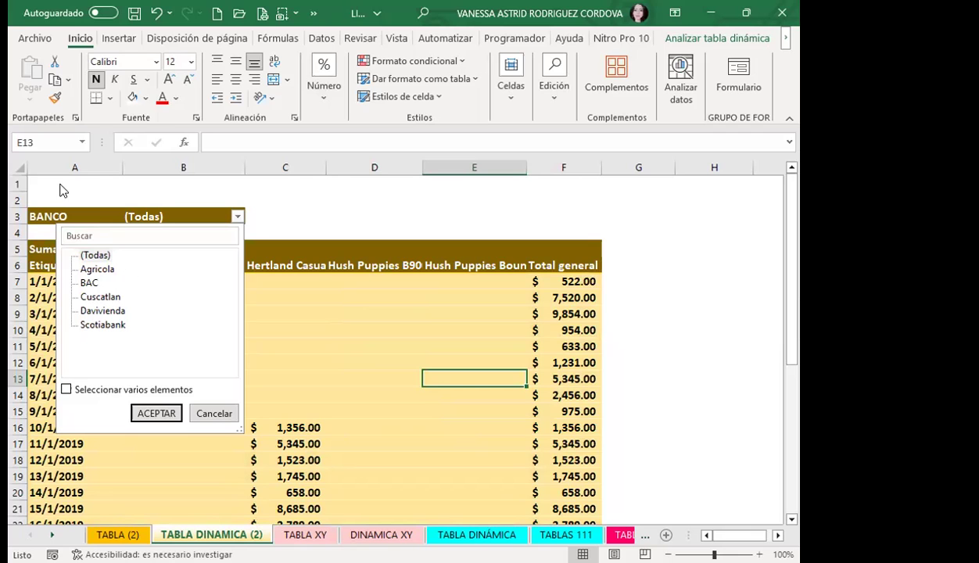
{"action": "left_click", "coordinate": [284, 232]}
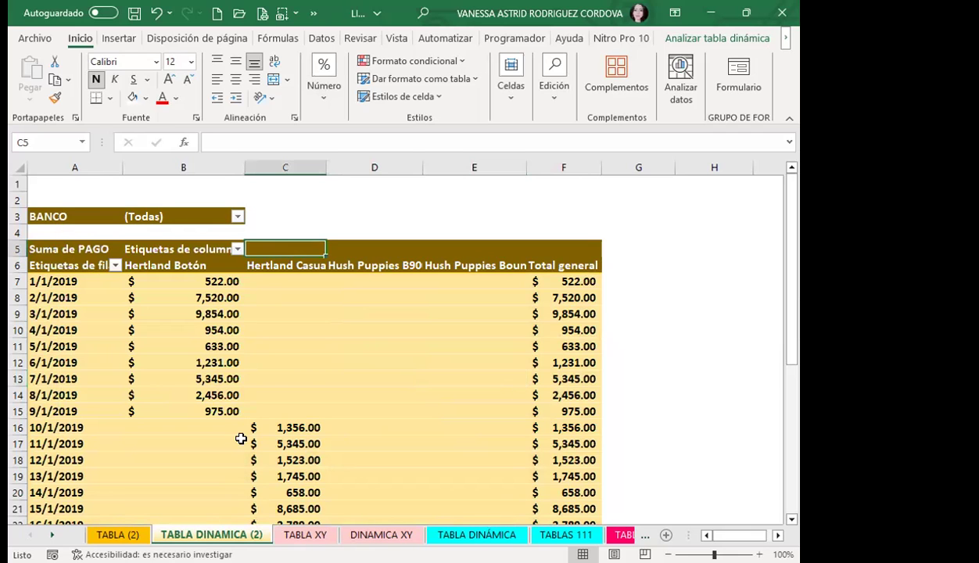
{"action": "scroll", "coordinate": [273, 360], "scroll_direction": "down", "scroll_amount": 1}
{"action": "left_click", "coordinate": [344, 363]}
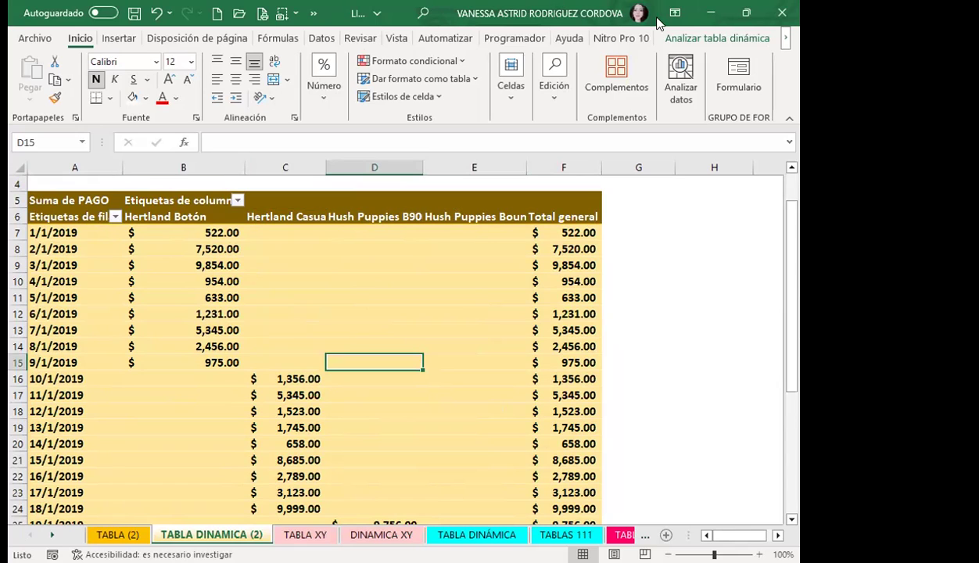
{"action": "left_click", "coordinate": [688, 38]}
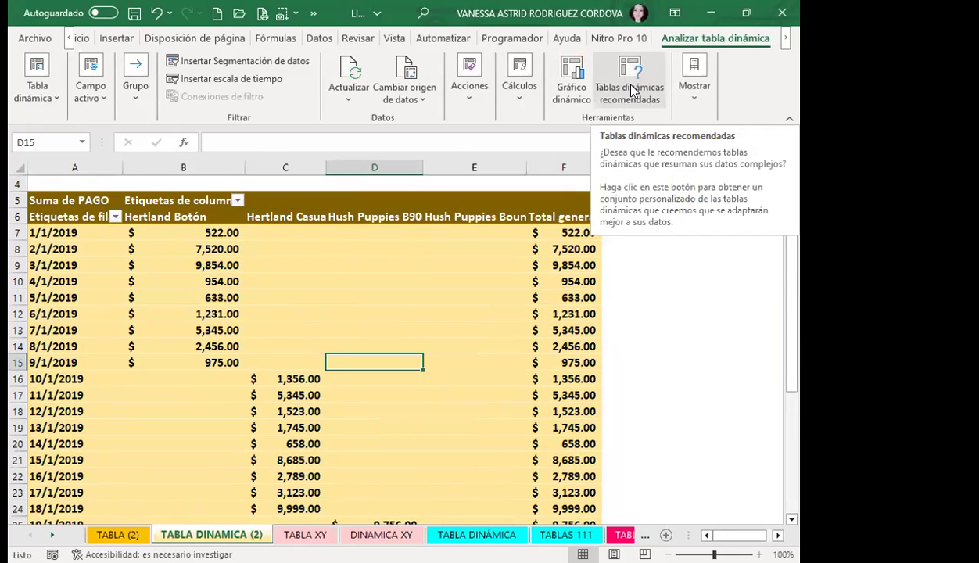
Step: Insert a Columnas agrupadas pivot chart of Suma de PAGO by date and product
{"action": "left_click", "coordinate": [570, 76]}
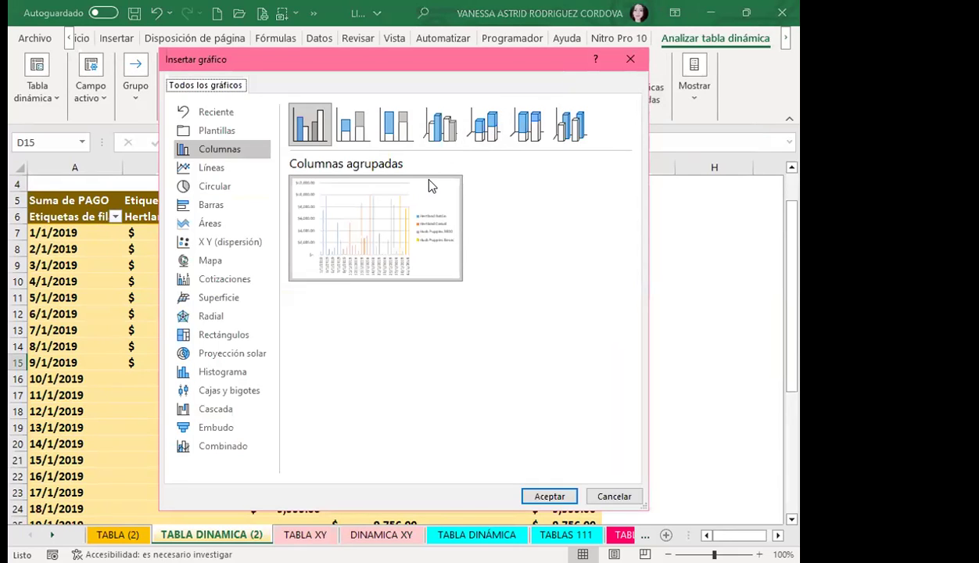
{"action": "left_click", "coordinate": [212, 150]}
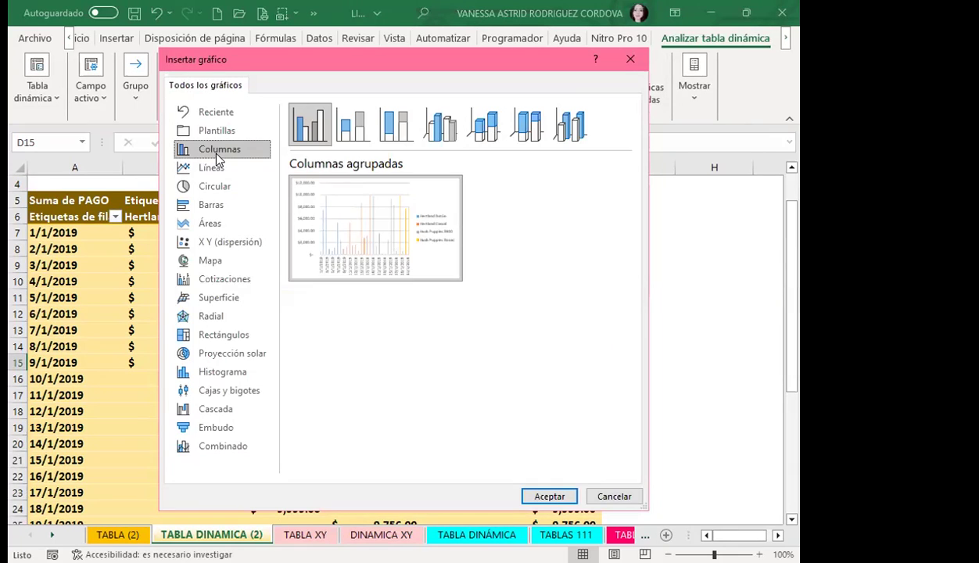
{"action": "left_click", "coordinate": [532, 498]}
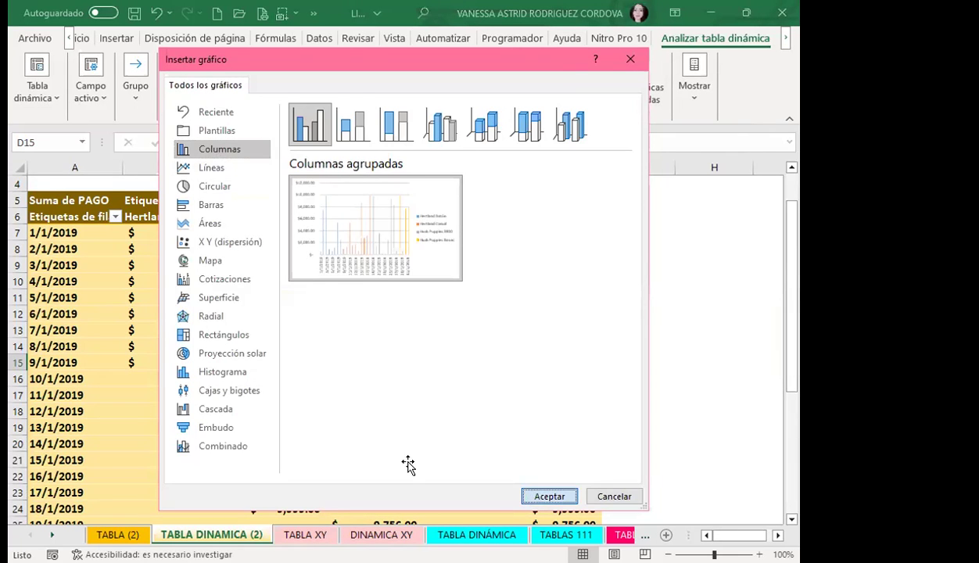
Step: Move the chart below the pivot table around row 40 and enlarge it to about 9 by 16 cm
{"action": "scroll", "coordinate": [454, 469], "scroll_direction": "down", "scroll_amount": 2}
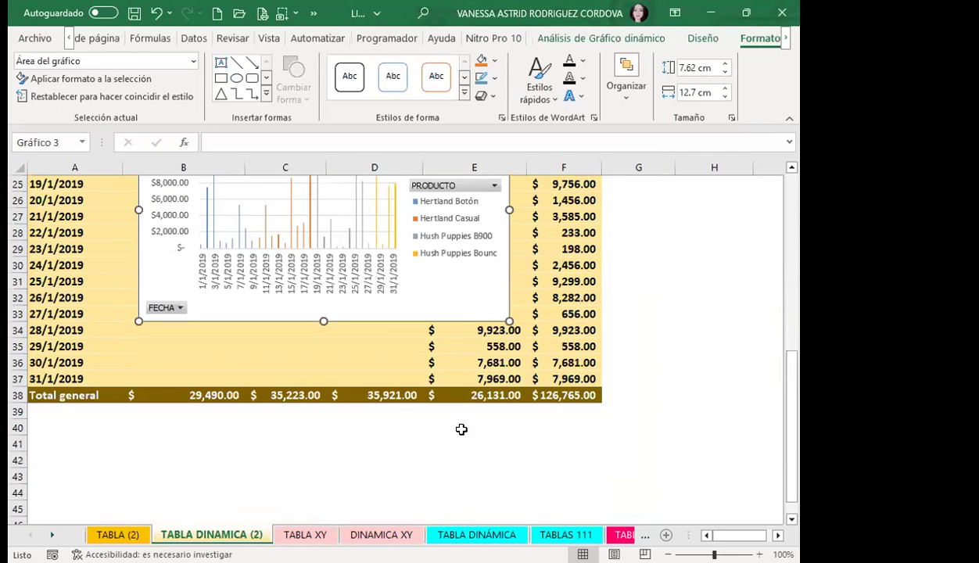
{"action": "scroll", "coordinate": [461, 426], "scroll_direction": "down", "scroll_amount": 4}
{"action": "left_click_drag", "start_coordinate": [486, 265], "coordinate": [431, 382]}
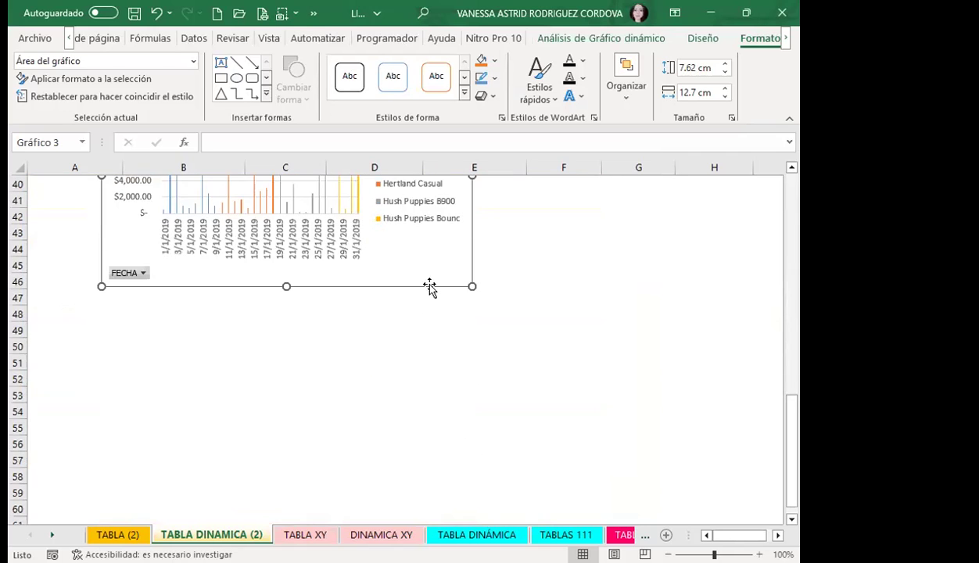
{"action": "left_click_drag", "start_coordinate": [473, 416], "coordinate": [570, 461]}
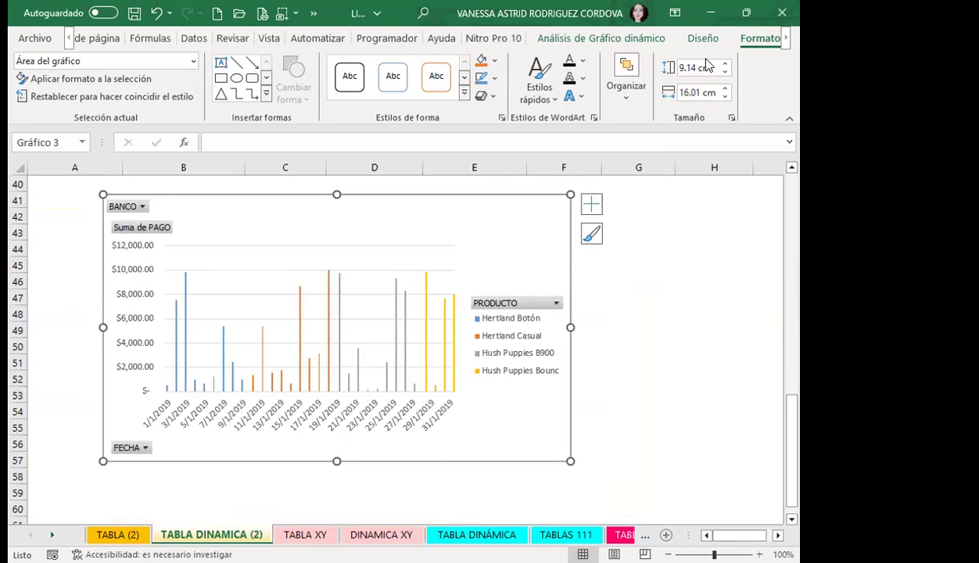
Step: Give the PAGO pivot chart a new multicolour palette and a quick layout with chart and axis titles
{"action": "left_click", "coordinate": [721, 38]}
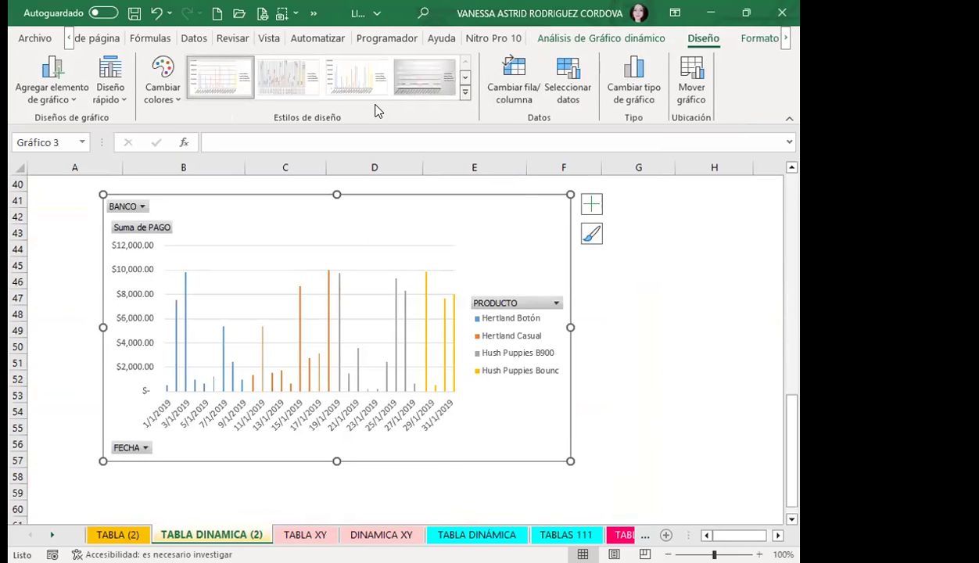
{"action": "mouse_move", "coordinate": [426, 337]}
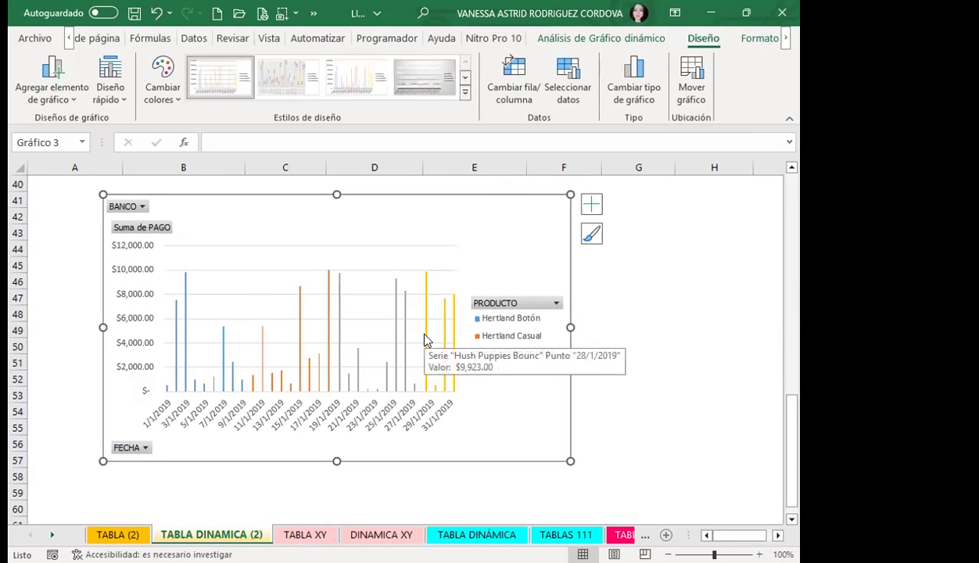
{"action": "left_click", "coordinate": [632, 43]}
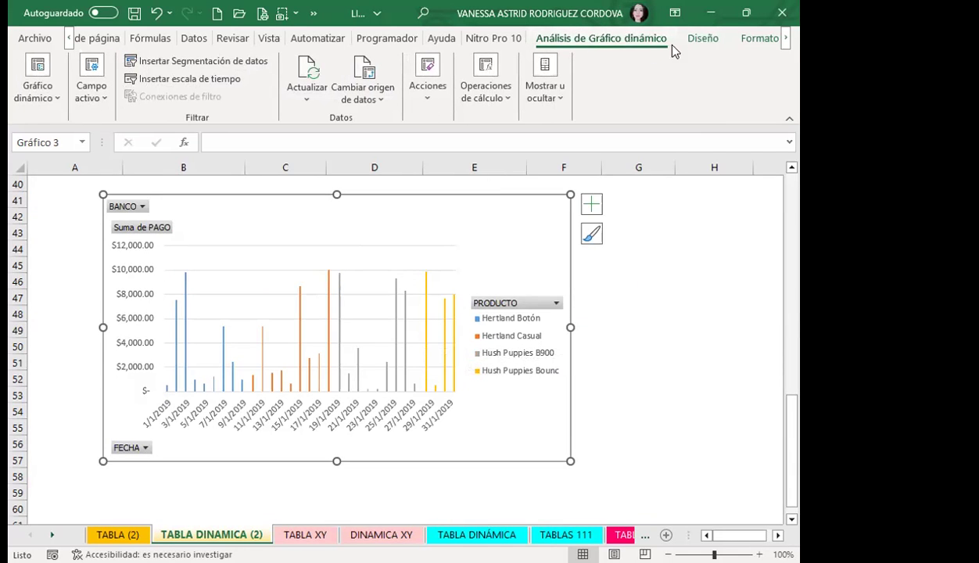
{"action": "left_click", "coordinate": [703, 38]}
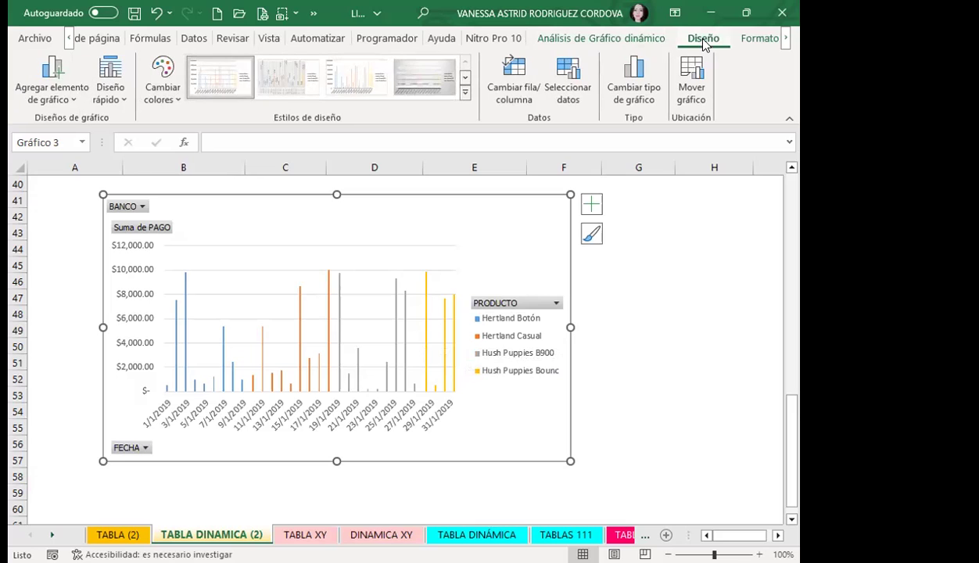
{"action": "left_click", "coordinate": [160, 86]}
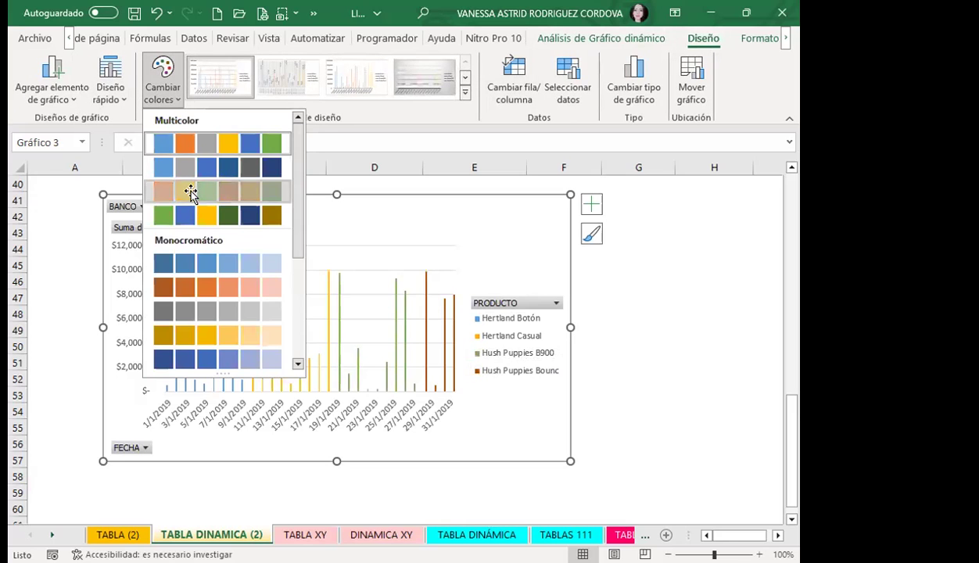
{"action": "left_click", "coordinate": [157, 98]}
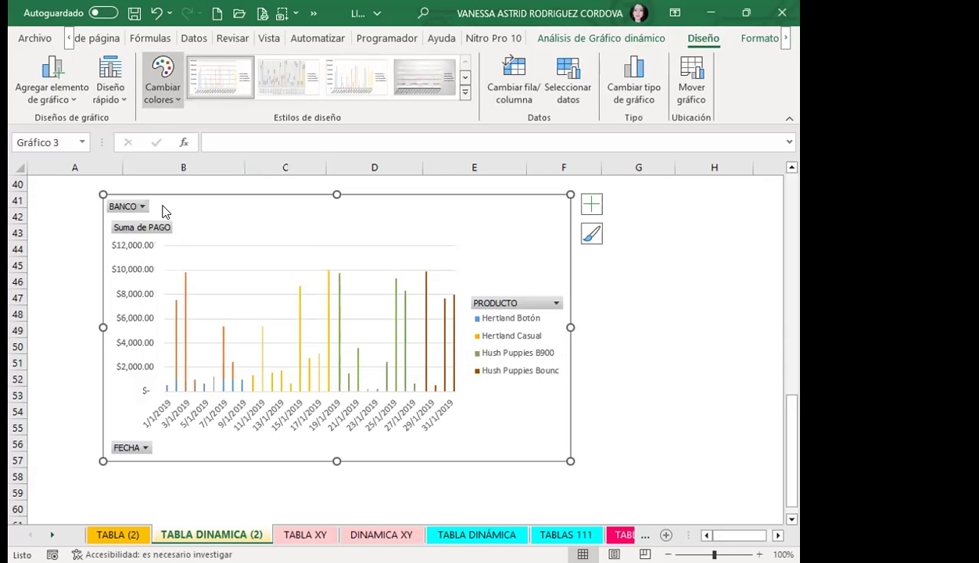
{"action": "left_click", "coordinate": [110, 90]}
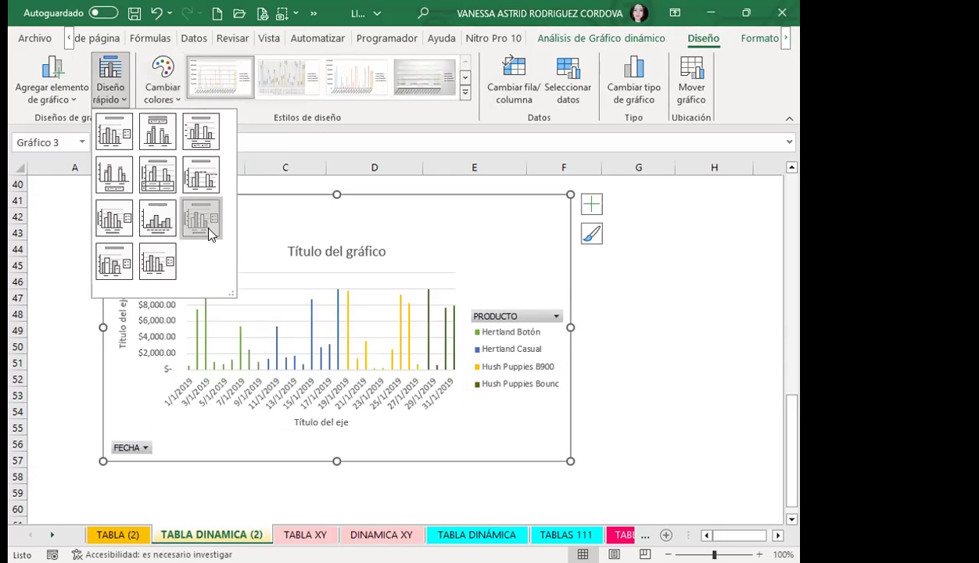
{"action": "left_click", "coordinate": [210, 233]}
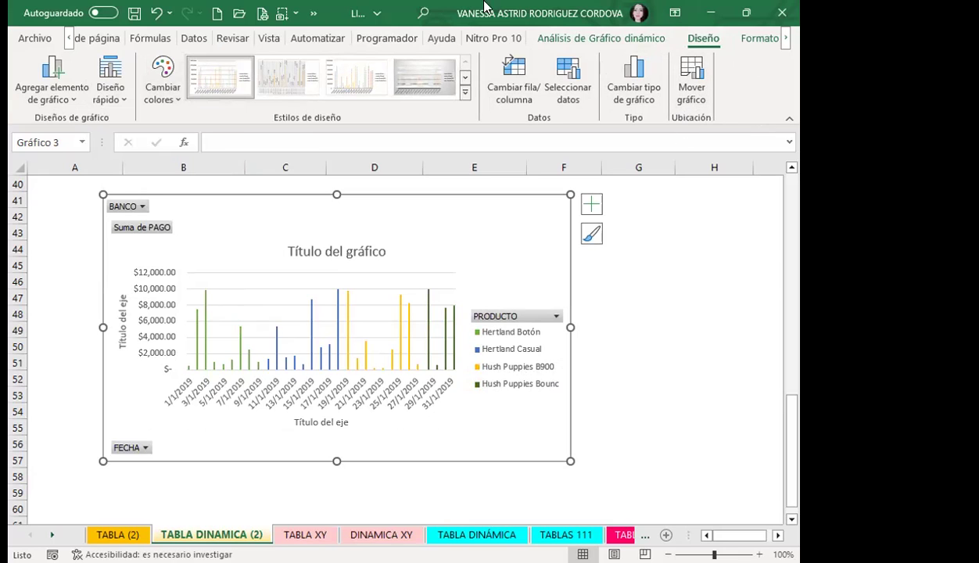
{"action": "left_click", "coordinate": [747, 41]}
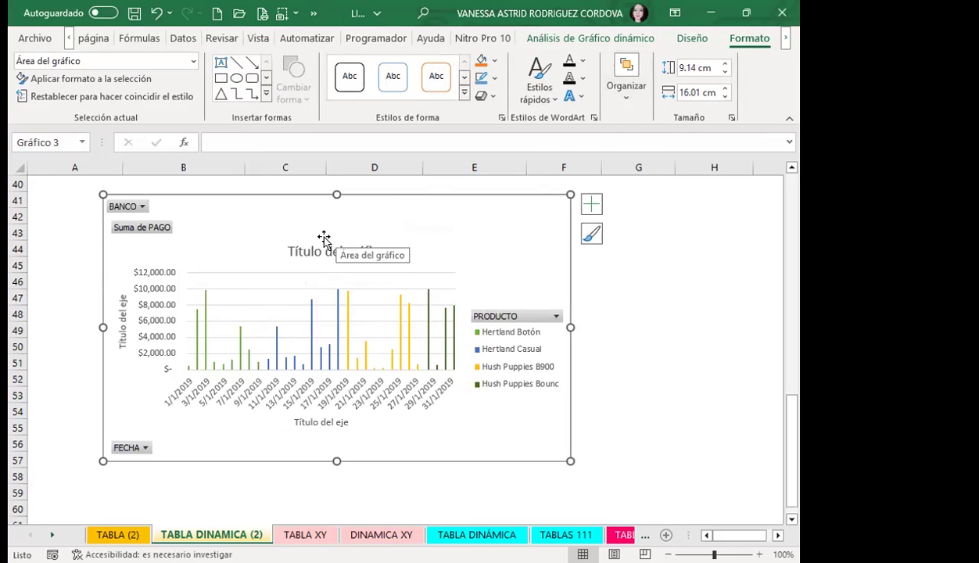
{"action": "left_click", "coordinate": [291, 248]}
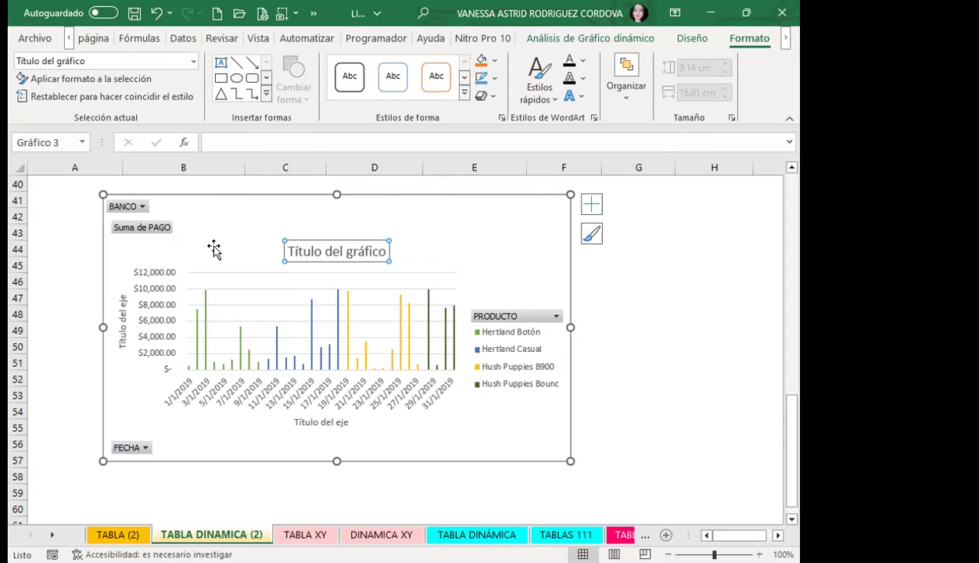
{"action": "left_click", "coordinate": [103, 62]}
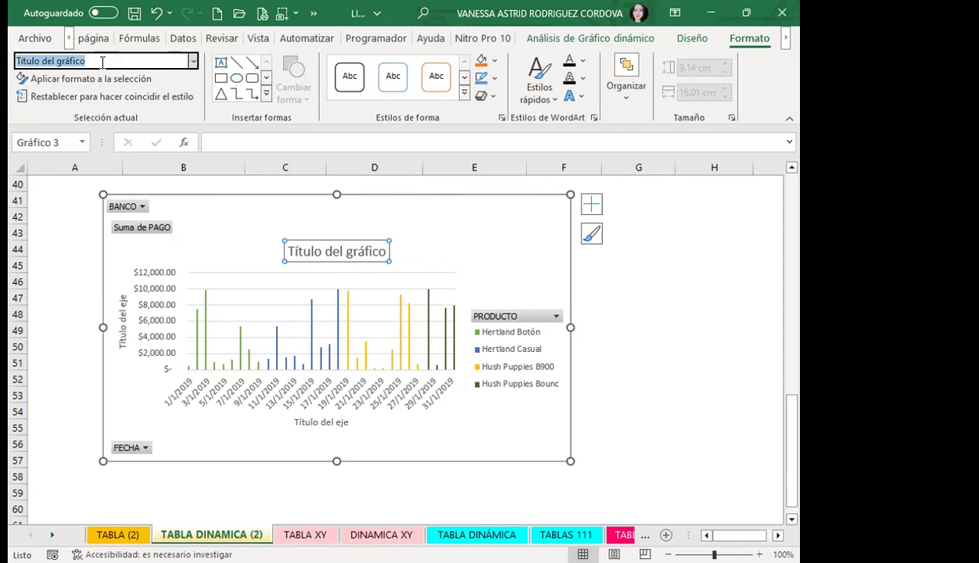
{"action": "left_click", "coordinate": [453, 234]}
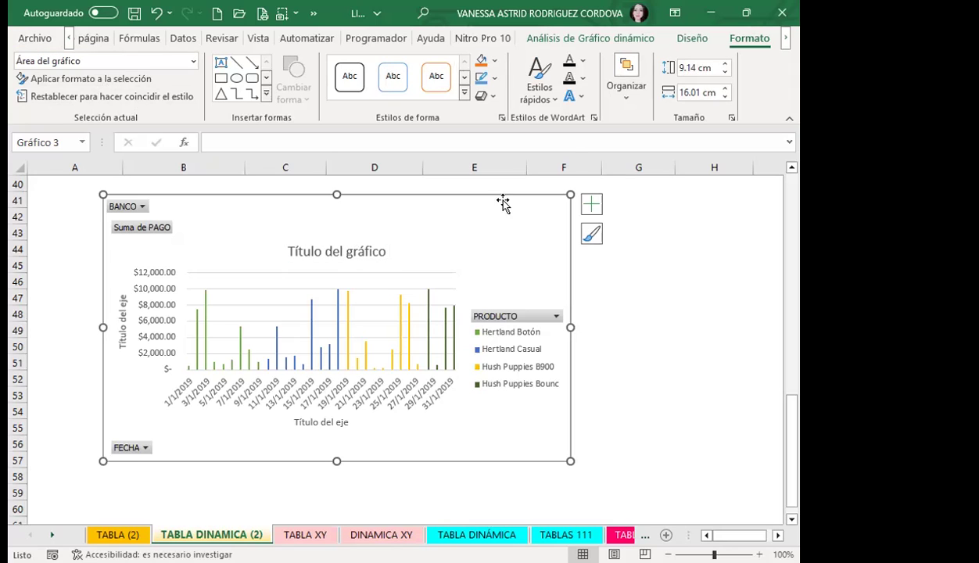
{"action": "left_click", "coordinate": [568, 39]}
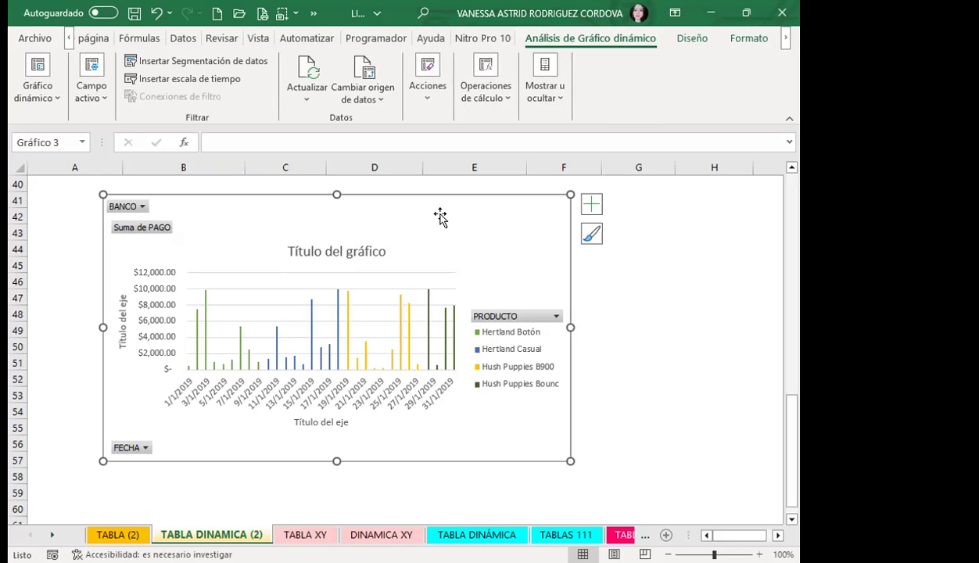
{"action": "scroll", "coordinate": [377, 281], "scroll_direction": "up", "scroll_amount": 3}
{"action": "scroll", "coordinate": [389, 356], "scroll_direction": "up", "scroll_amount": 2}
{"action": "scroll", "coordinate": [394, 365], "scroll_direction": "up", "scroll_amount": 6}
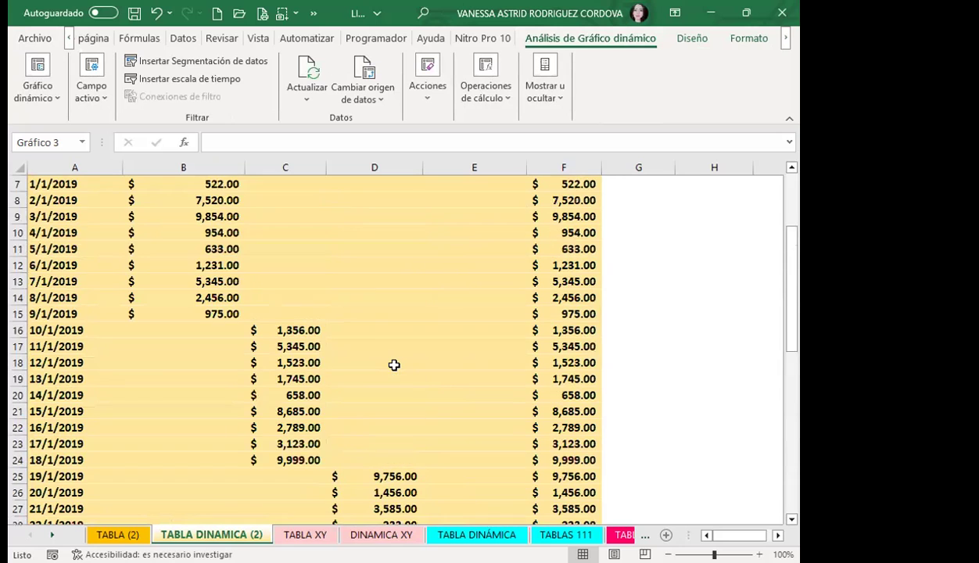
{"action": "scroll", "coordinate": [393, 366], "scroll_direction": "down", "scroll_amount": 9}
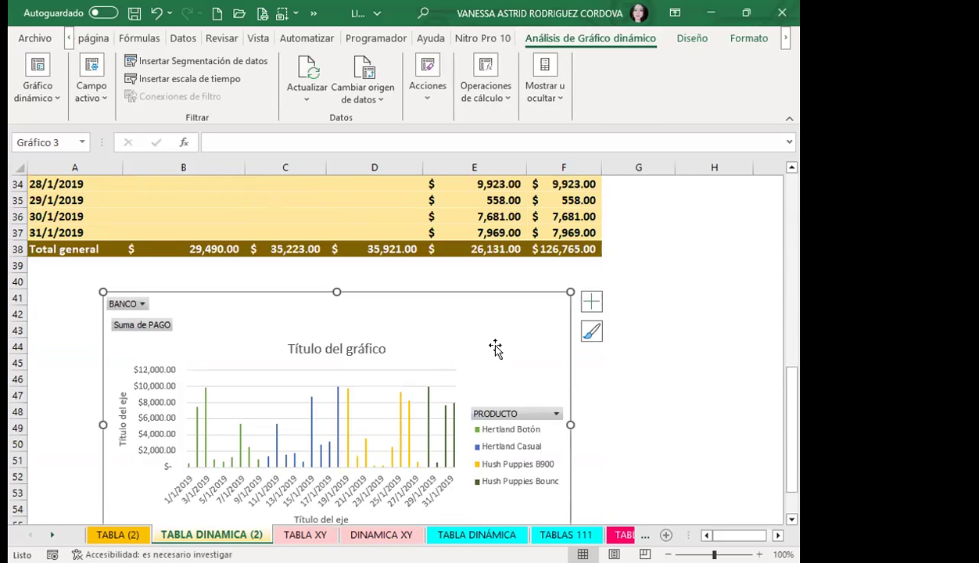
{"action": "scroll", "coordinate": [495, 349], "scroll_direction": "down", "scroll_amount": 1}
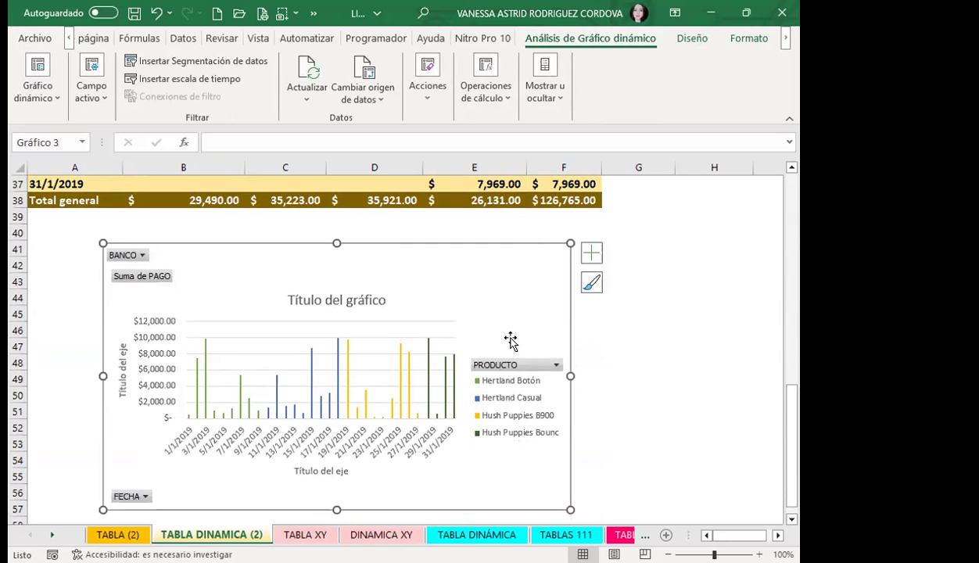
{"action": "scroll", "coordinate": [506, 312], "scroll_direction": "down", "scroll_amount": 1}
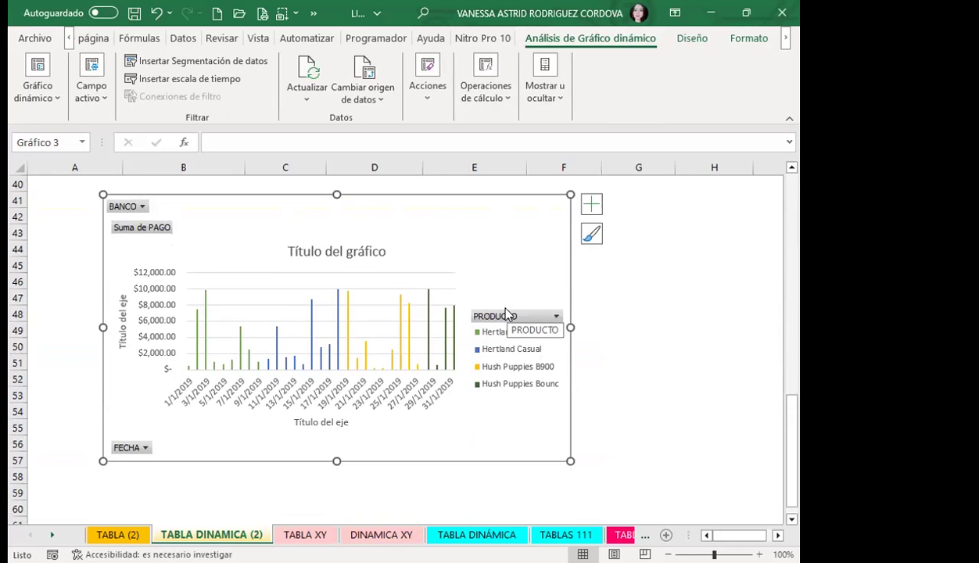
{"action": "scroll", "coordinate": [497, 305], "scroll_direction": "up", "scroll_amount": 2}
{"action": "scroll", "coordinate": [438, 407], "scroll_direction": "up", "scroll_amount": 3}
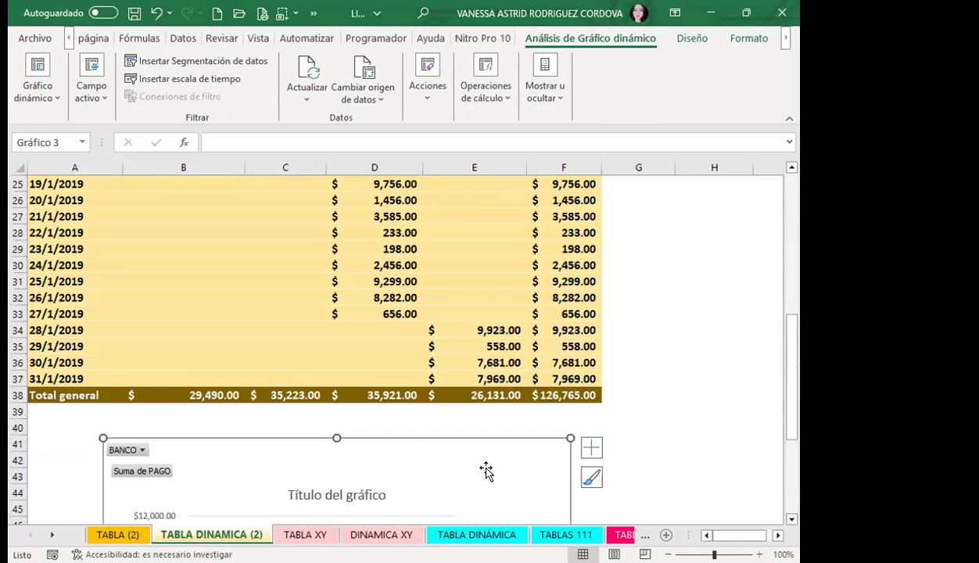
{"action": "left_click", "coordinate": [538, 101]}
{"action": "left_click", "coordinate": [542, 153]}
{"action": "scroll", "coordinate": [368, 342], "scroll_direction": "down", "scroll_amount": 3}
{"action": "scroll", "coordinate": [372, 340], "scroll_direction": "down", "scroll_amount": 2}
{"action": "scroll", "coordinate": [371, 340], "scroll_direction": "down", "scroll_amount": 1}
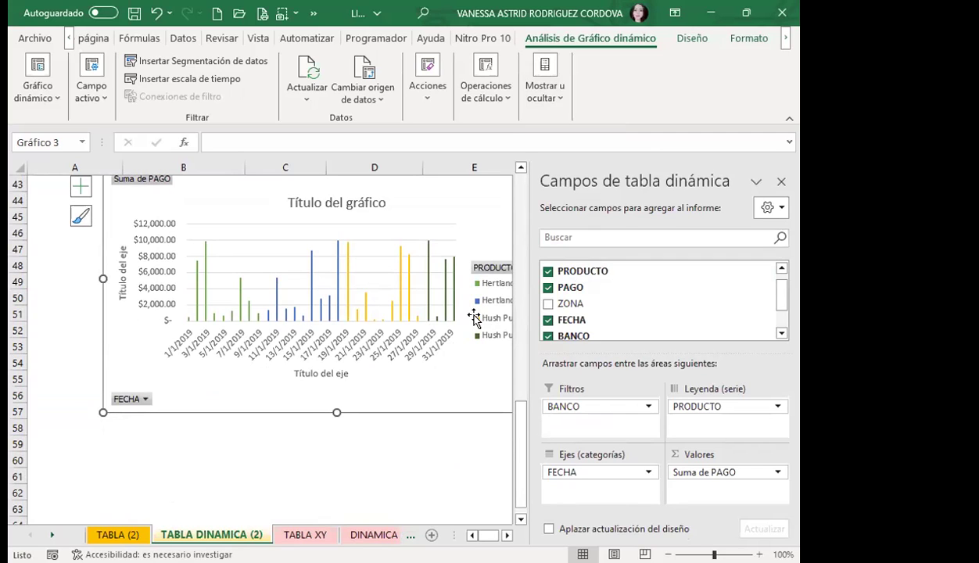
{"action": "left_click", "coordinate": [782, 182]}
{"action": "scroll", "coordinate": [375, 419], "scroll_direction": "up", "scroll_amount": 7}
{"action": "scroll", "coordinate": [303, 319], "scroll_direction": "up", "scroll_amount": 4}
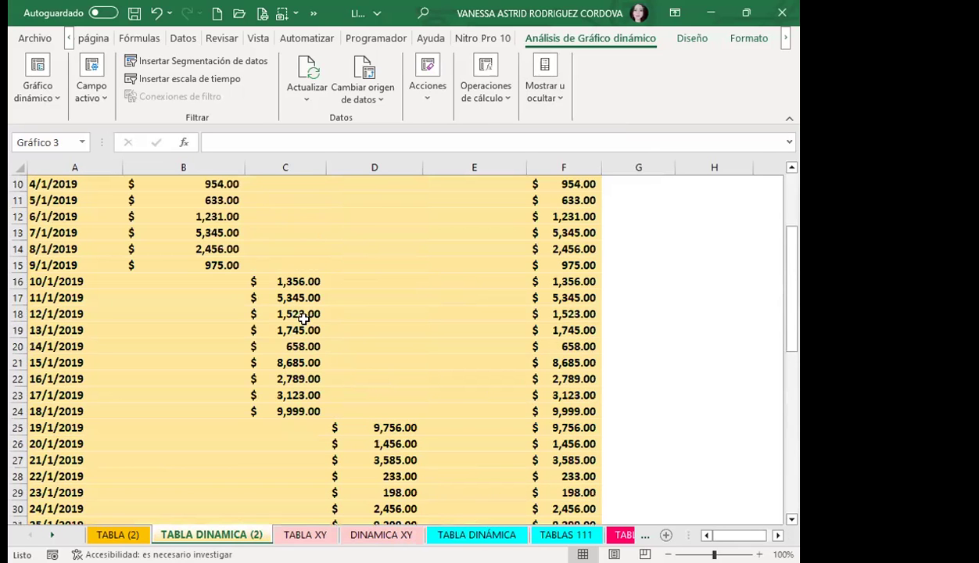
{"action": "left_click", "coordinate": [304, 316]}
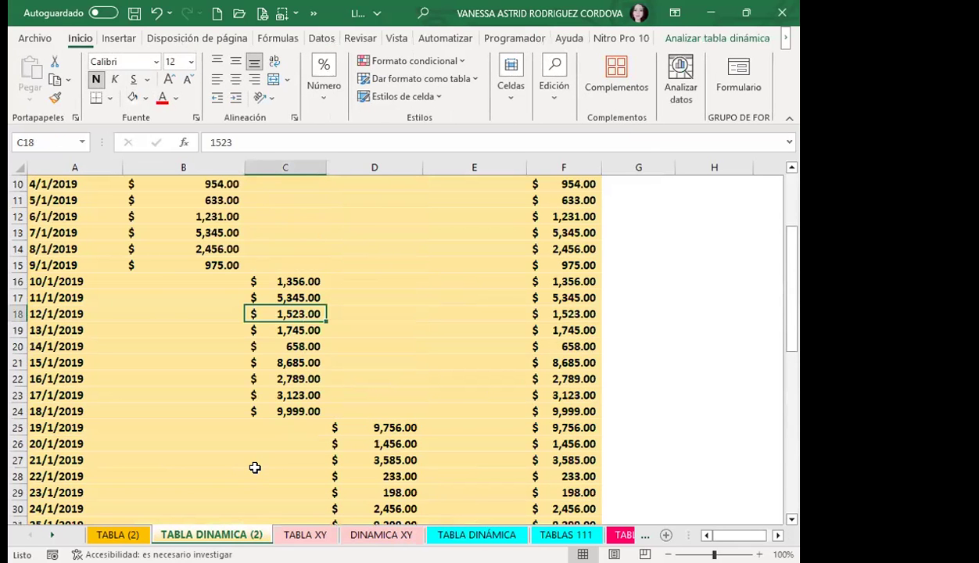
{"action": "scroll", "coordinate": [282, 434], "scroll_direction": "down", "scroll_amount": 3}
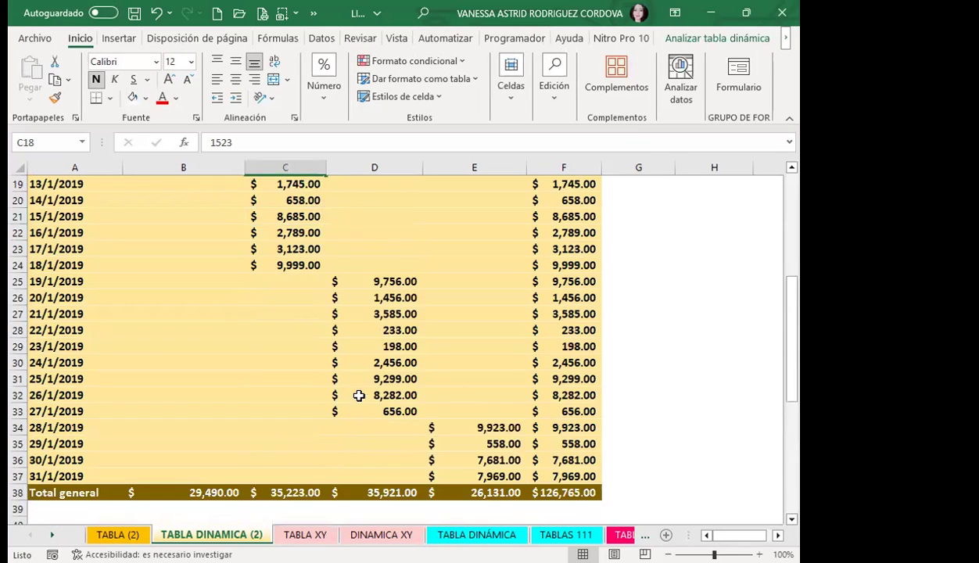
{"action": "scroll", "coordinate": [352, 384], "scroll_direction": "down", "scroll_amount": 3}
{"action": "scroll", "coordinate": [415, 306], "scroll_direction": "down", "scroll_amount": 3}
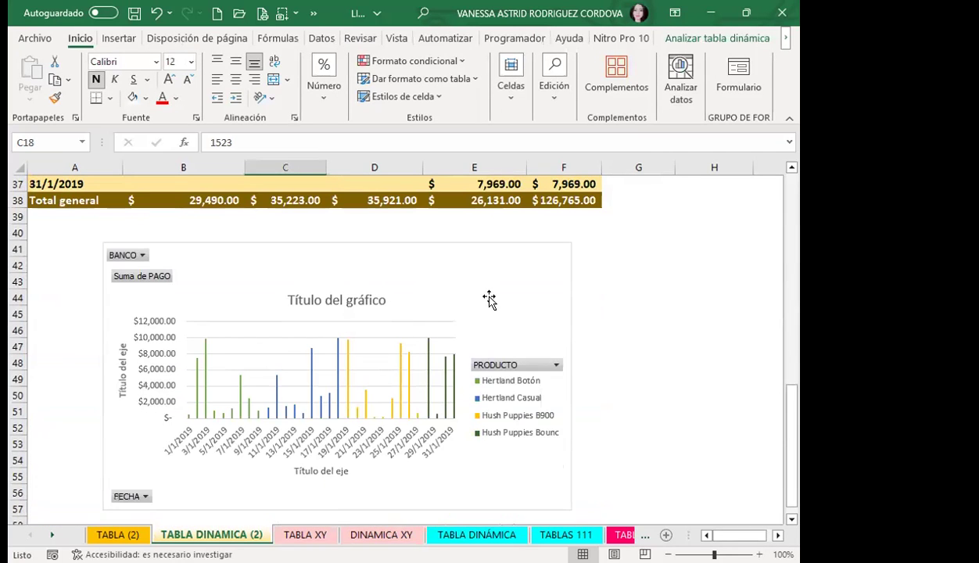
{"action": "left_click", "coordinate": [489, 299]}
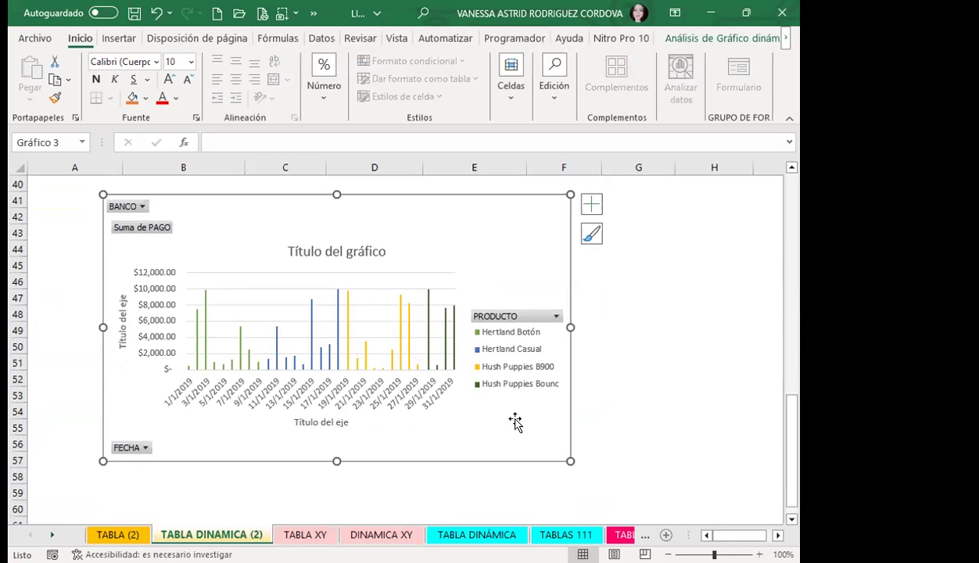
{"action": "scroll", "coordinate": [359, 246], "scroll_direction": "up", "scroll_amount": 4}
{"action": "scroll", "coordinate": [295, 311], "scroll_direction": "up", "scroll_amount": 6}
{"action": "scroll", "coordinate": [275, 317], "scroll_direction": "up", "scroll_amount": 1}
{"action": "scroll", "coordinate": [404, 313], "scroll_direction": "up", "scroll_amount": 2}
{"action": "scroll", "coordinate": [419, 329], "scroll_direction": "down", "scroll_amount": 5}
{"action": "scroll", "coordinate": [422, 349], "scroll_direction": "down", "scroll_amount": 5}
{"action": "scroll", "coordinate": [415, 355], "scroll_direction": "down", "scroll_amount": 3}
{"action": "scroll", "coordinate": [321, 402], "scroll_direction": "down", "scroll_amount": 2}
{"action": "scroll", "coordinate": [168, 384], "scroll_direction": "down", "scroll_amount": 5}
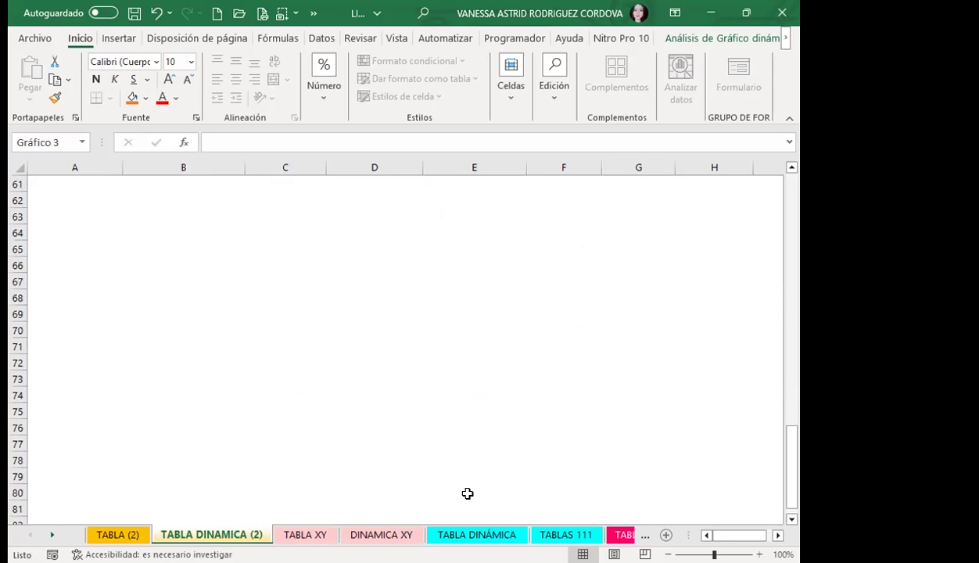
Step: Add blank sheet Hoja7, then return to TABLA (2) with a sales data cell selected
{"action": "left_click", "coordinate": [665, 535]}
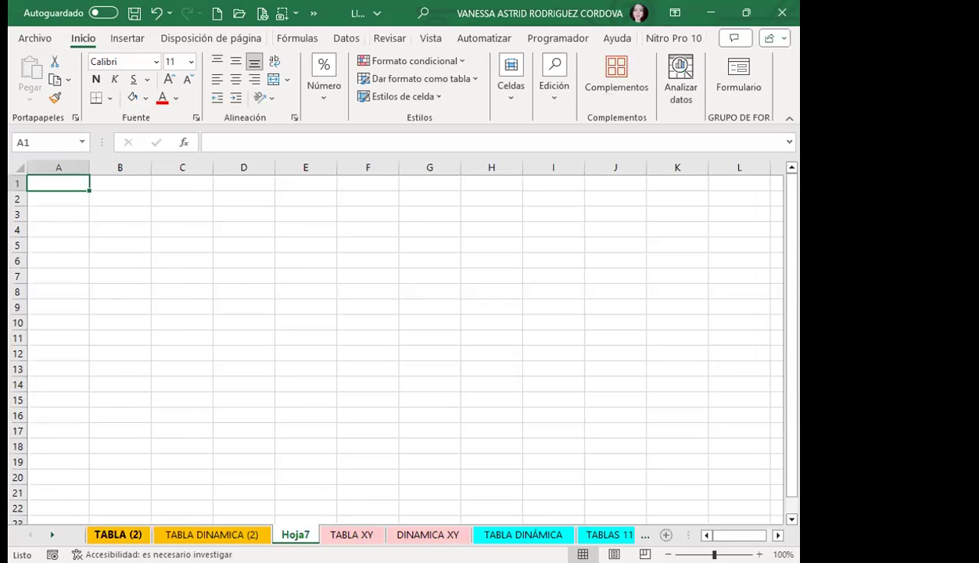
{"action": "left_click", "coordinate": [117, 535]}
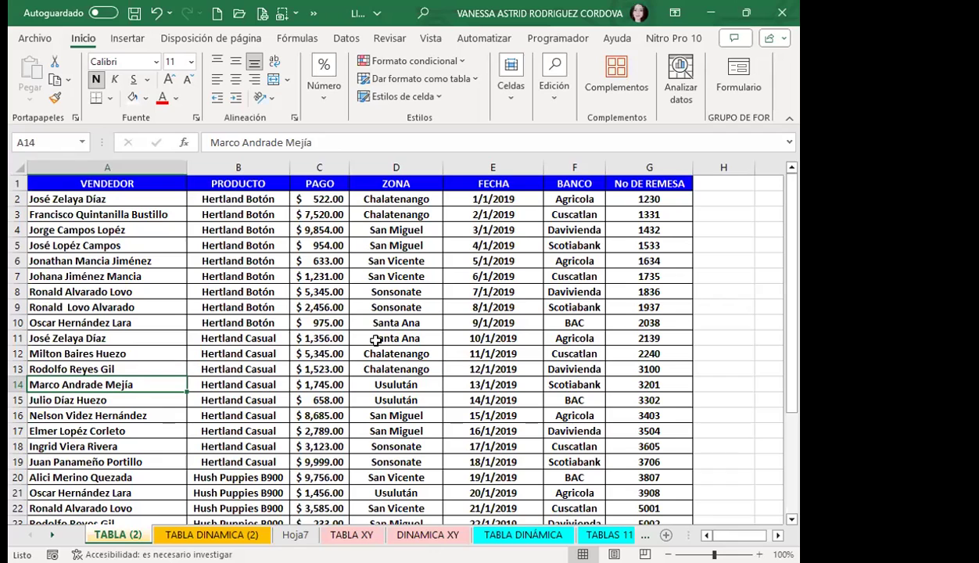
{"action": "left_click", "coordinate": [376, 341]}
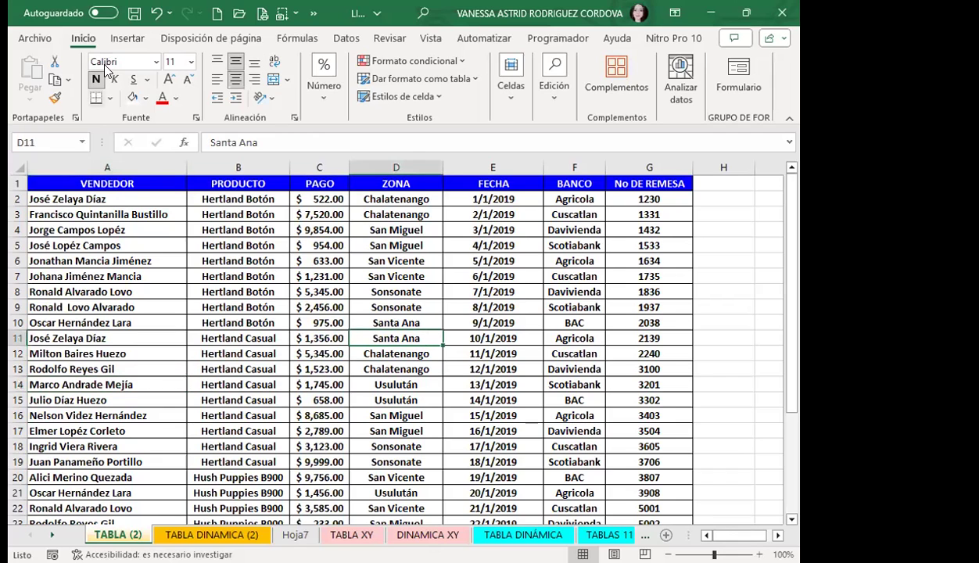
{"action": "left_click", "coordinate": [133, 39]}
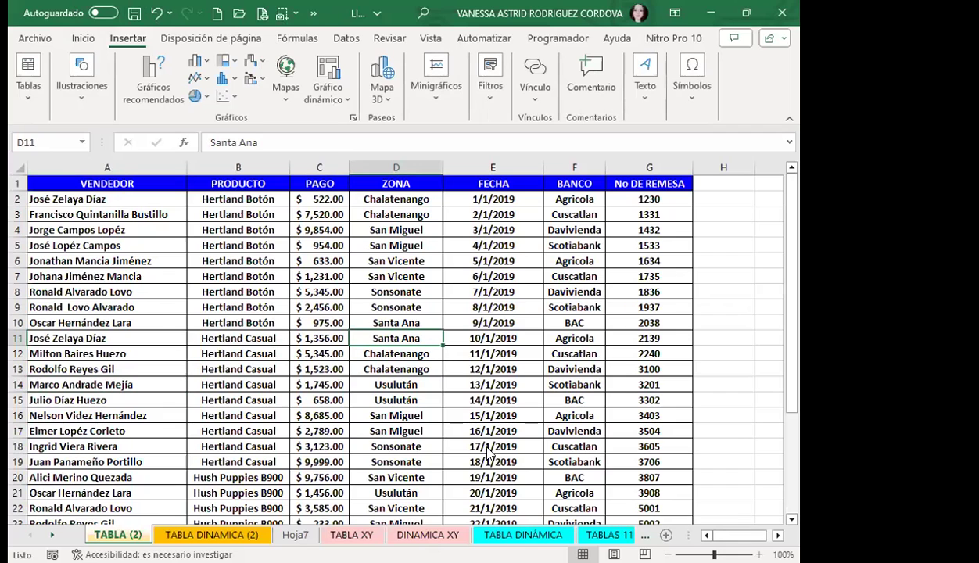
{"action": "left_click", "coordinate": [319, 338]}
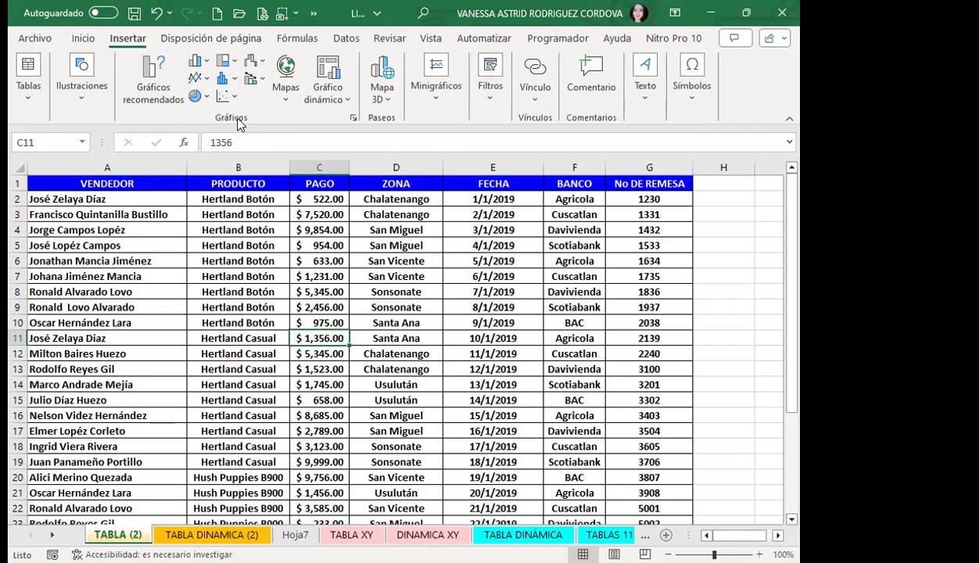
Step: Create an empty pivot chart from the TABLA (2) data on existing sheet Hoja7 at cell A4
{"action": "left_click", "coordinate": [328, 74]}
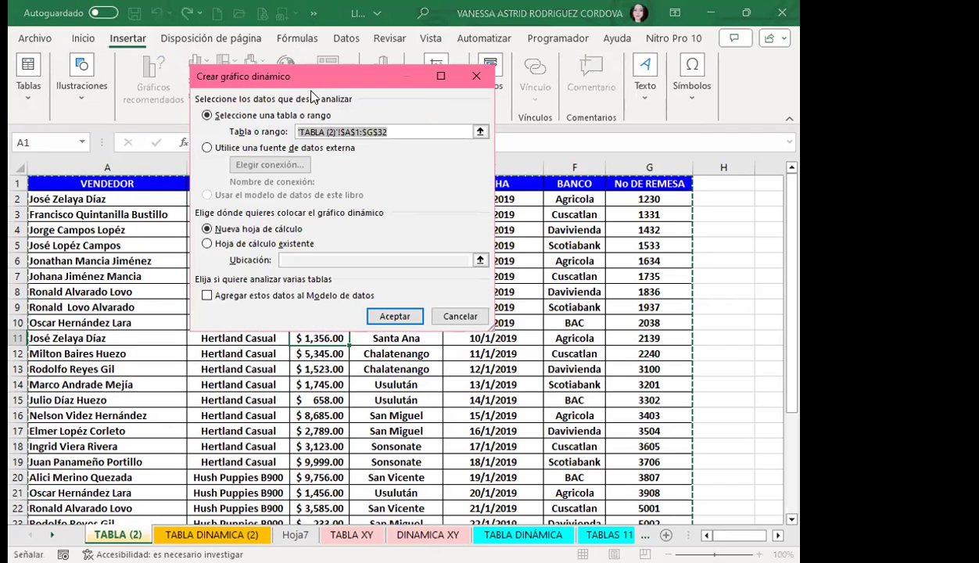
{"action": "left_click", "coordinate": [207, 245]}
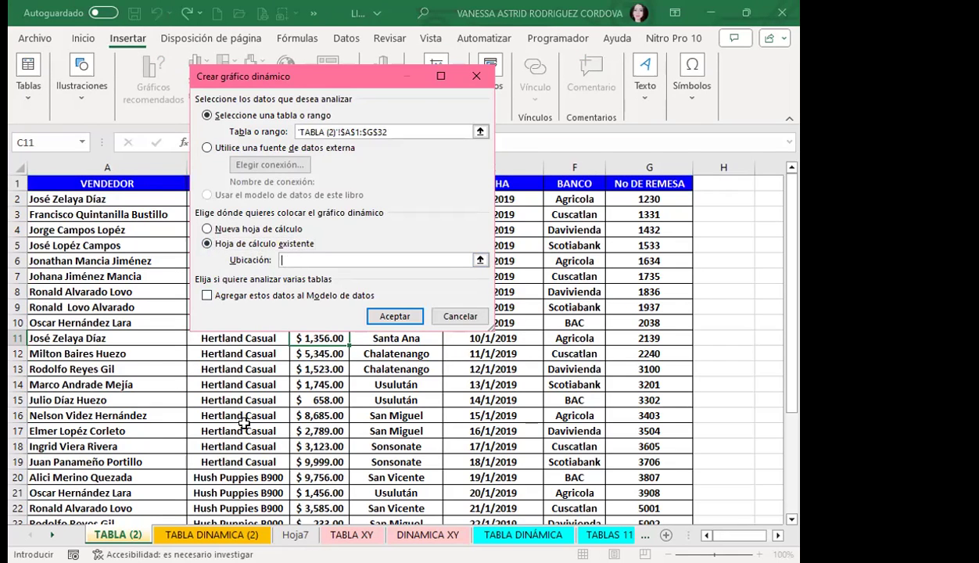
{"action": "left_click", "coordinate": [296, 536]}
{"action": "left_click", "coordinate": [49, 229]}
{"action": "left_click", "coordinate": [396, 321]}
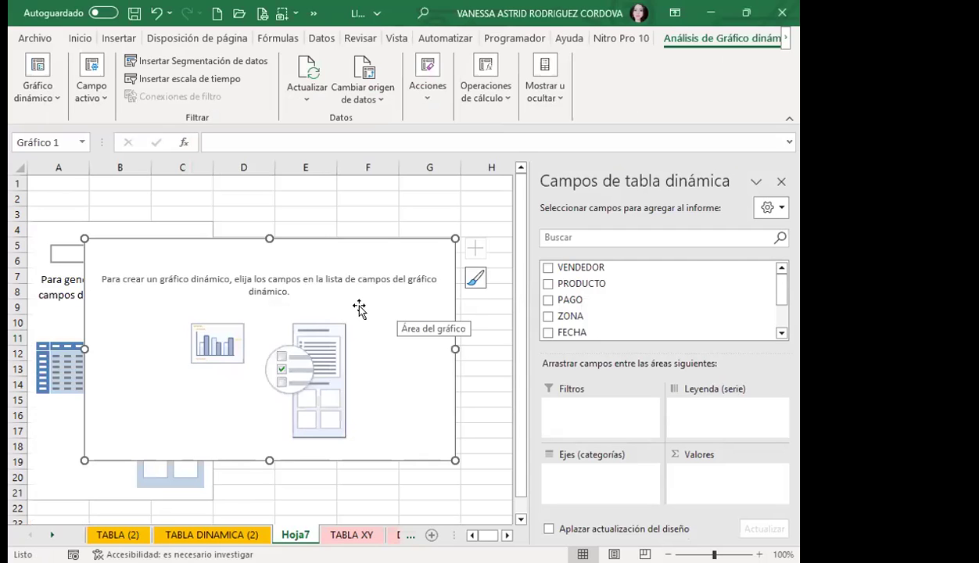
Step: Move the empty pivot chart down to rows 22–36
{"action": "scroll", "coordinate": [162, 334], "scroll_direction": "down", "scroll_amount": 4}
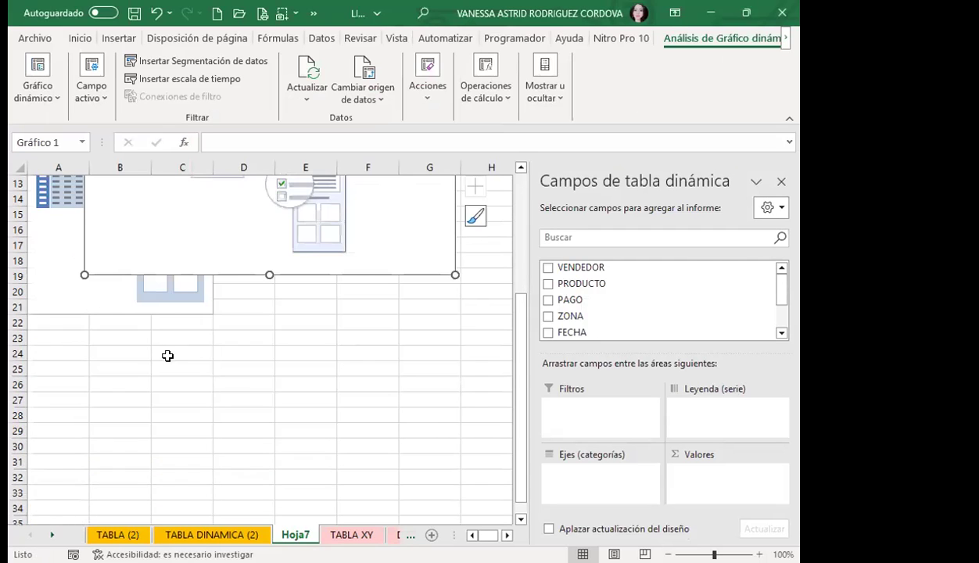
{"action": "scroll", "coordinate": [234, 384], "scroll_direction": "down", "scroll_amount": 1}
{"action": "scroll", "coordinate": [295, 405], "scroll_direction": "up", "scroll_amount": 3}
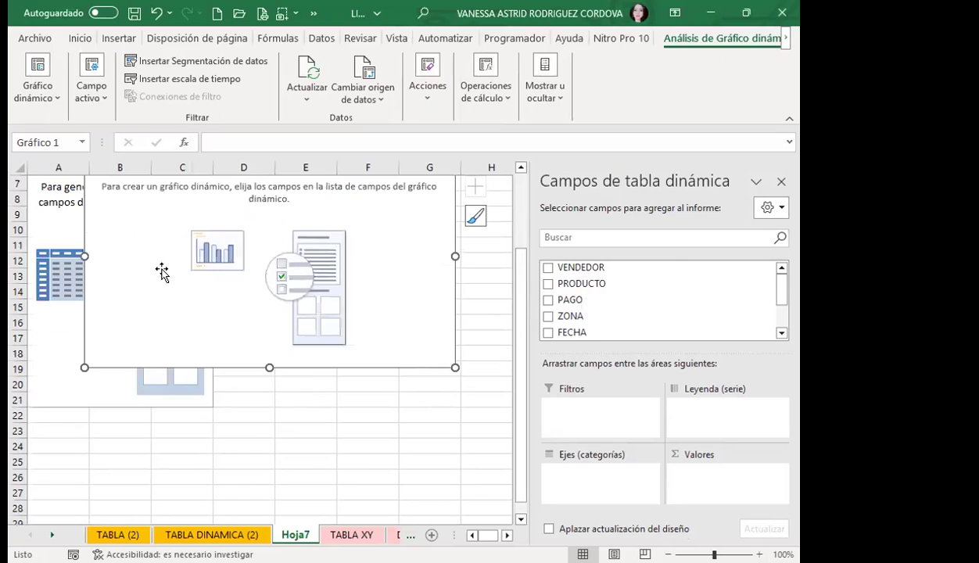
{"action": "scroll", "coordinate": [203, 318], "scroll_direction": "up", "scroll_amount": 2}
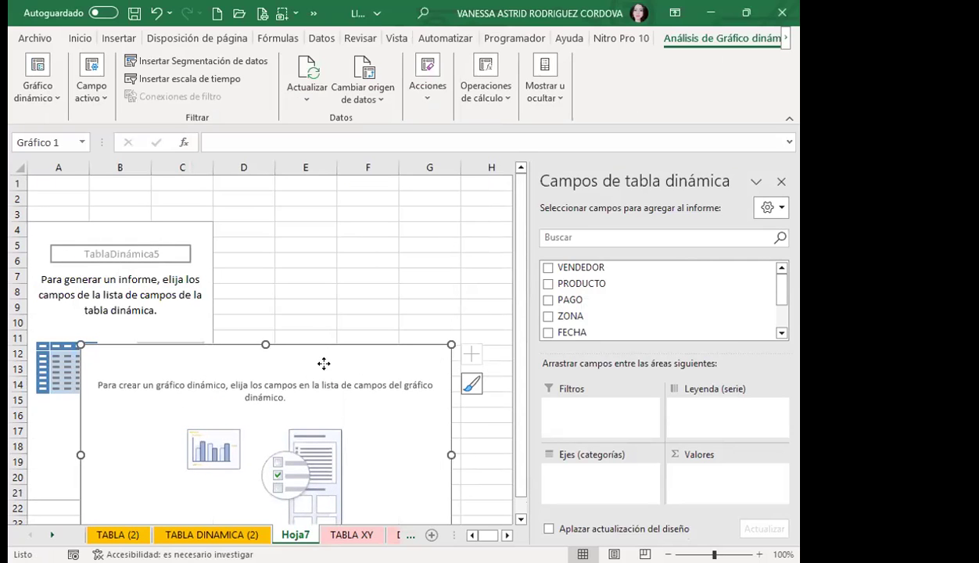
{"action": "scroll", "coordinate": [324, 363], "scroll_direction": "down", "scroll_amount": 3}
{"action": "scroll", "coordinate": [339, 247], "scroll_direction": "down", "scroll_amount": 2}
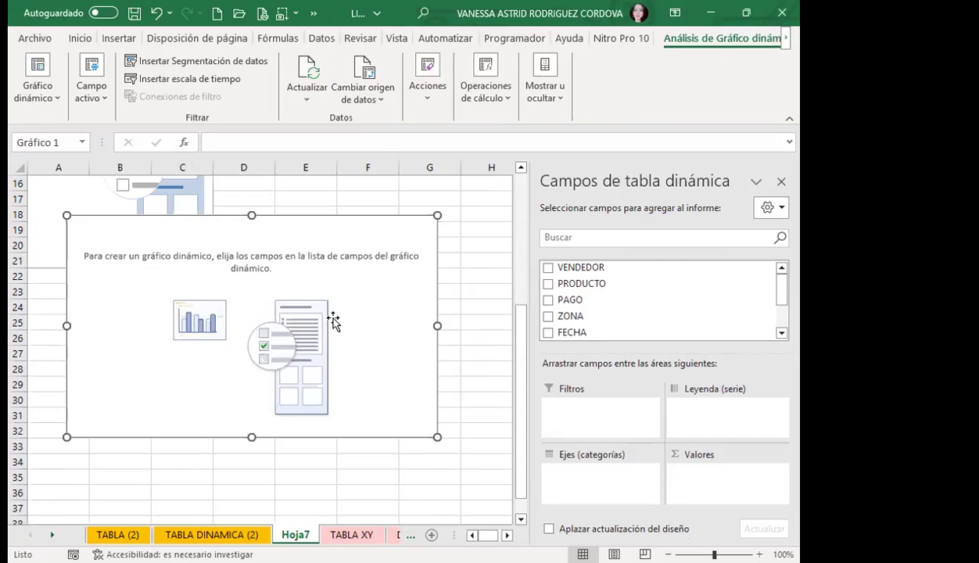
{"action": "left_click_drag", "start_coordinate": [359, 234], "coordinate": [370, 295]}
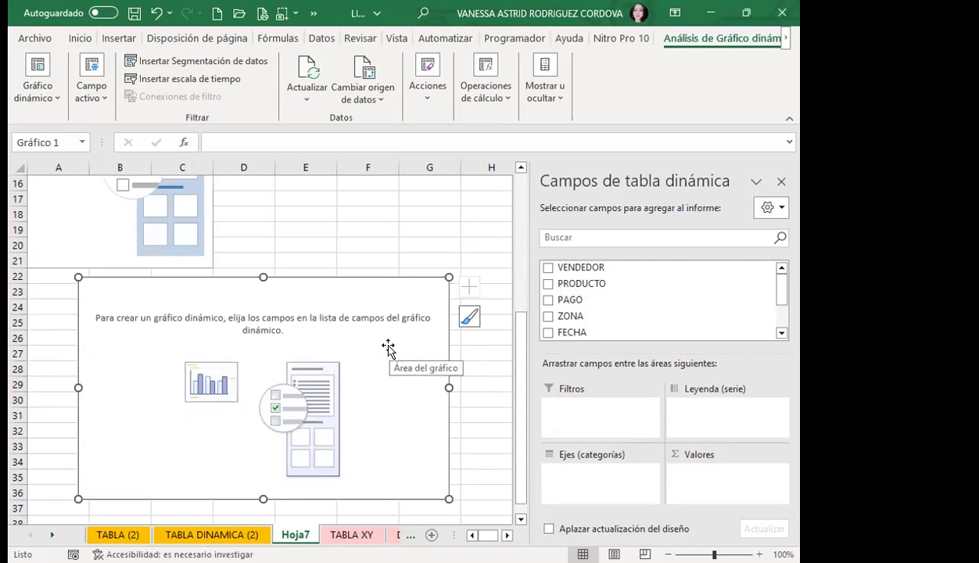
Step: Reselect the chart and reopen its field list via Mostrar u ocultar > Lista de campos
{"action": "left_click", "coordinate": [167, 226]}
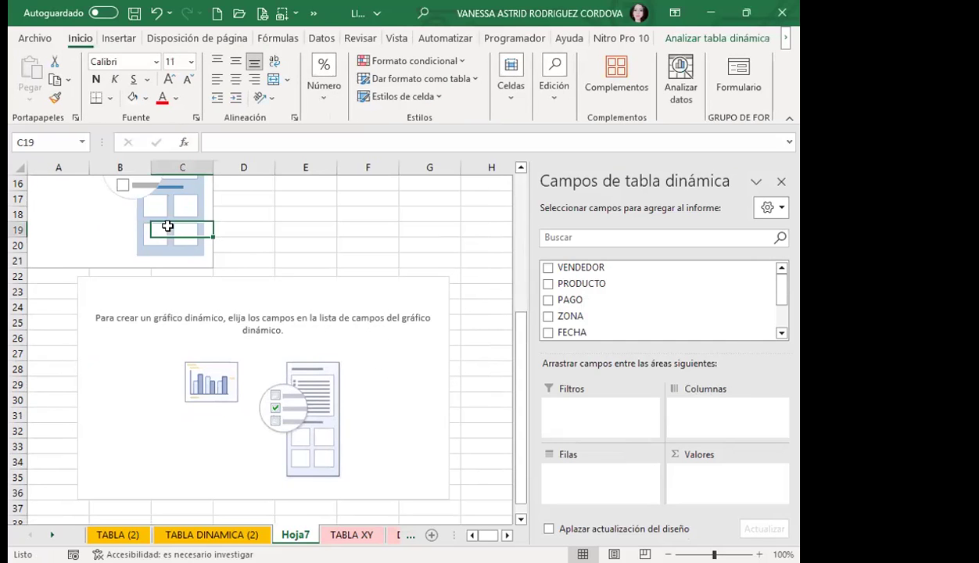
{"action": "left_click", "coordinate": [364, 320]}
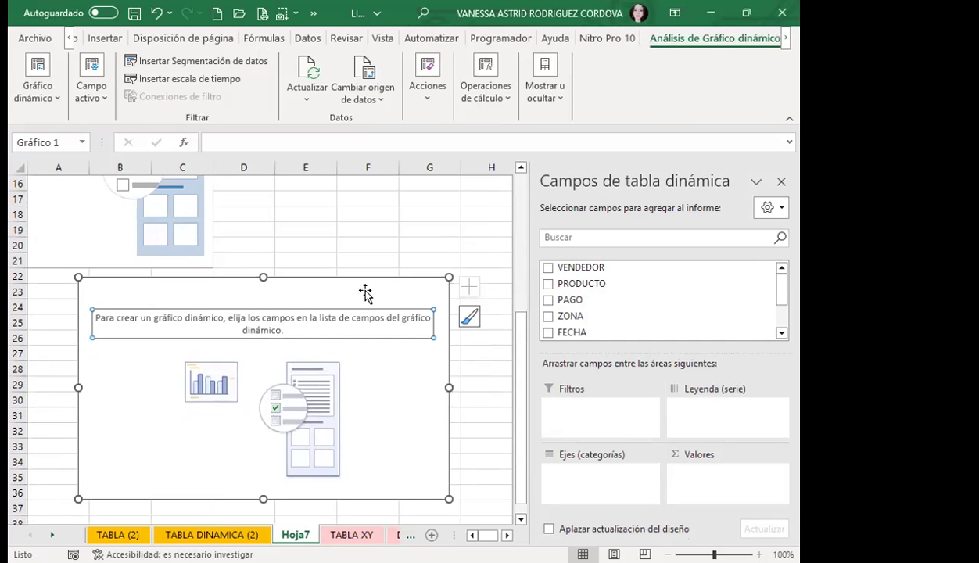
{"action": "left_click", "coordinate": [536, 104]}
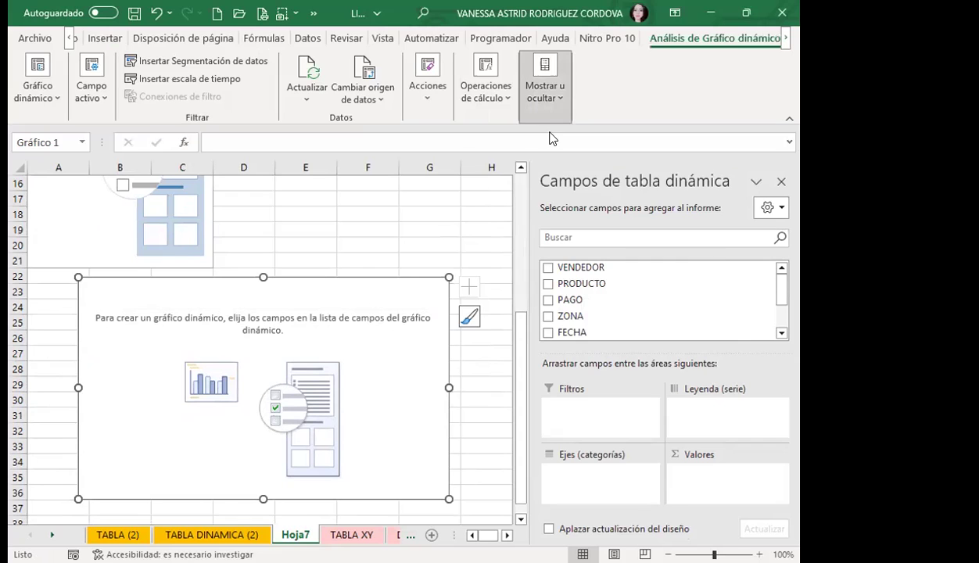
{"action": "left_click", "coordinate": [553, 93]}
{"action": "left_click", "coordinate": [540, 153]}
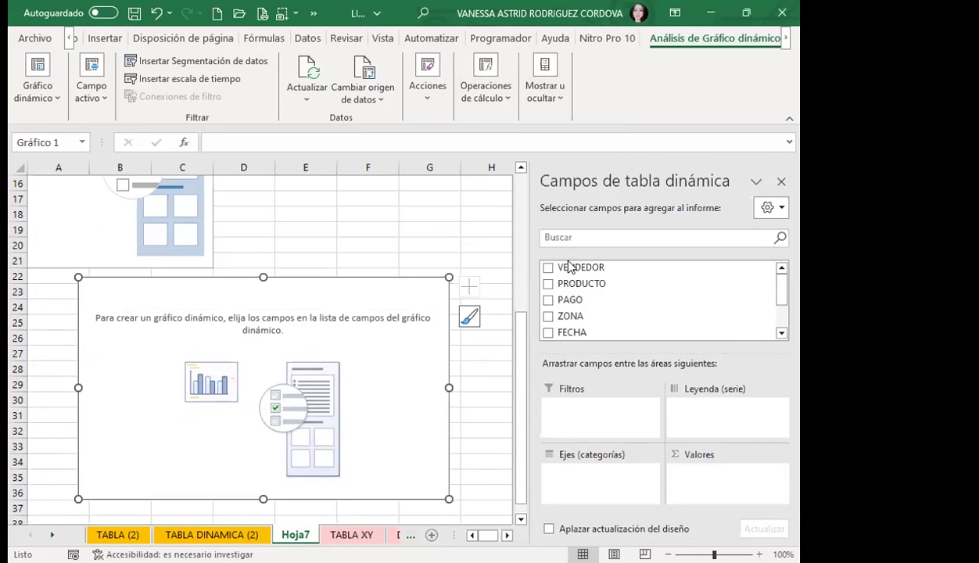
{"action": "mouse_move", "coordinate": [580, 267]}
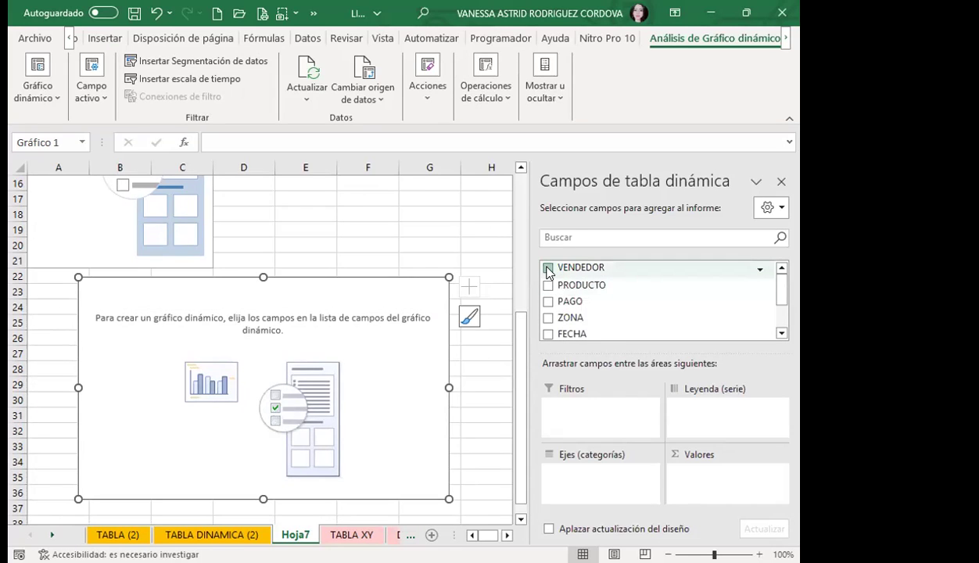
Step: Check VENDEDOR, PAGO and PRODUCTO in the field list, reopening the list when it closes
{"action": "left_click", "coordinate": [549, 267]}
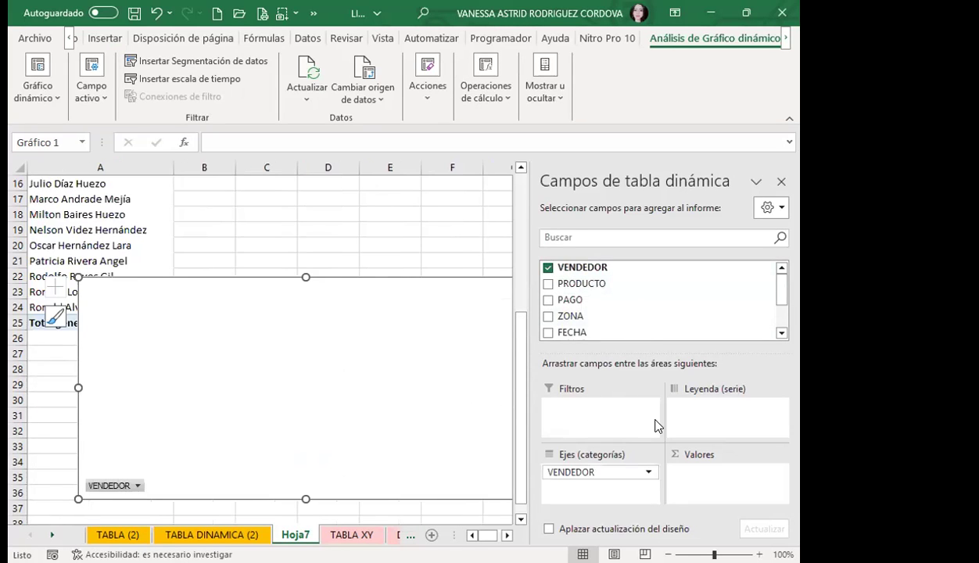
{"action": "scroll", "coordinate": [557, 307], "scroll_direction": "down", "scroll_amount": 1}
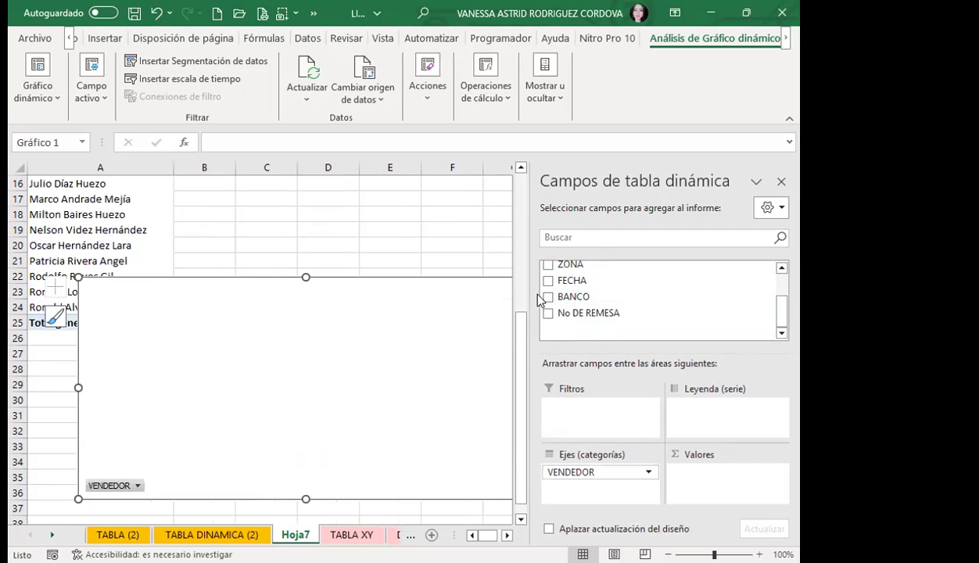
{"action": "scroll", "coordinate": [543, 297], "scroll_direction": "up", "scroll_amount": 1}
{"action": "left_click", "coordinate": [548, 285]}
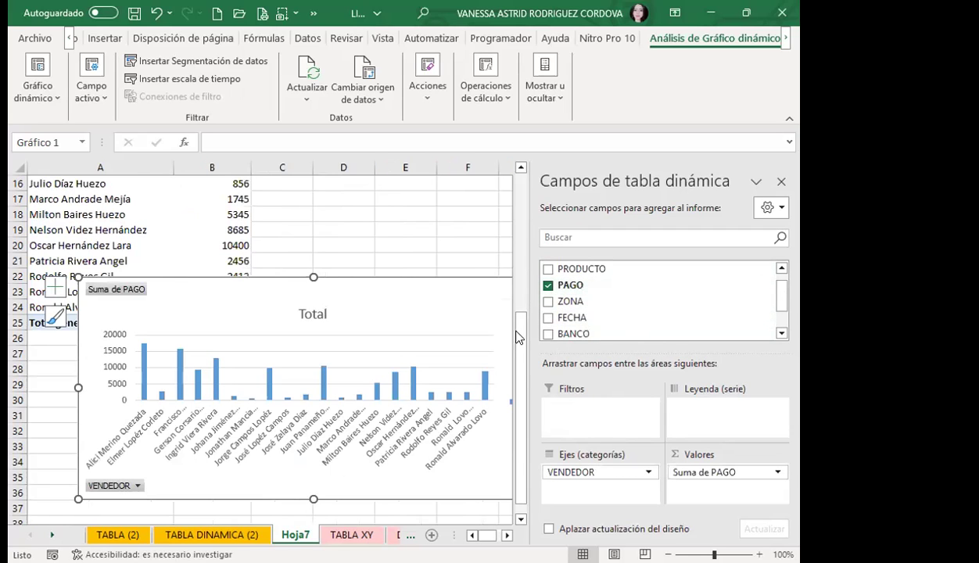
{"action": "left_click", "coordinate": [549, 268]}
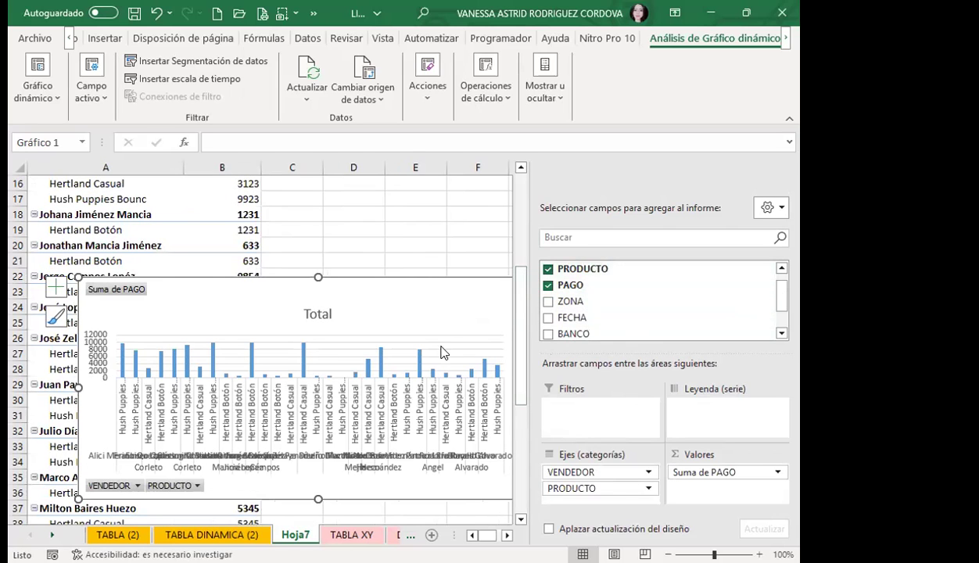
{"action": "scroll", "coordinate": [443, 352], "scroll_direction": "down", "scroll_amount": 3}
{"action": "scroll", "coordinate": [469, 344], "scroll_direction": "up", "scroll_amount": 3}
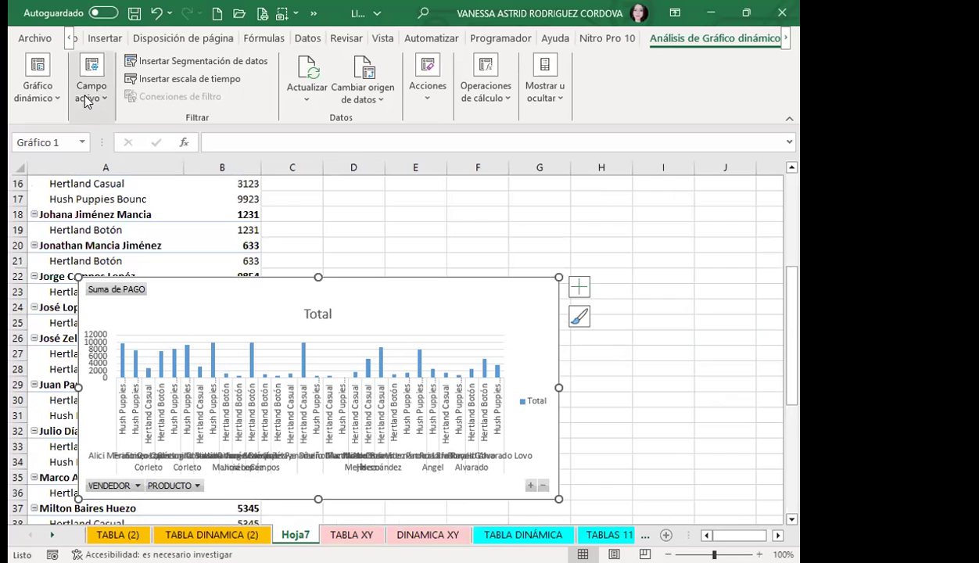
{"action": "left_click", "coordinate": [92, 90]}
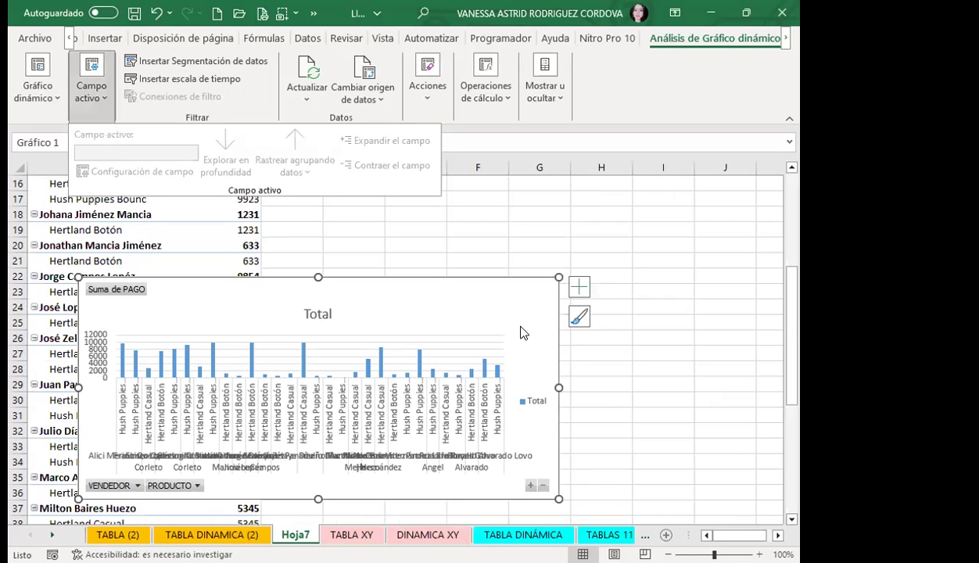
{"action": "left_click", "coordinate": [545, 92]}
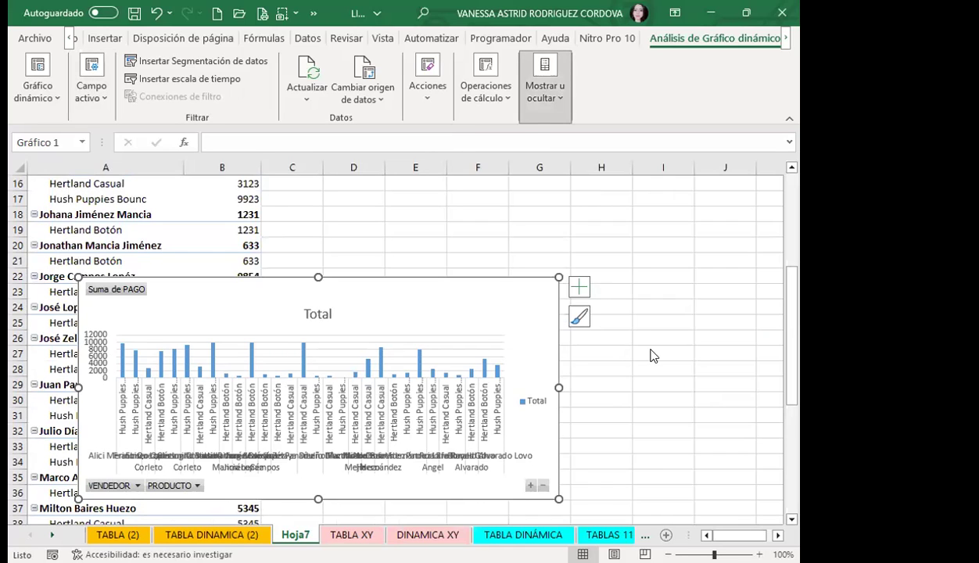
{"action": "scroll", "coordinate": [607, 335], "scroll_direction": "down", "scroll_amount": 2}
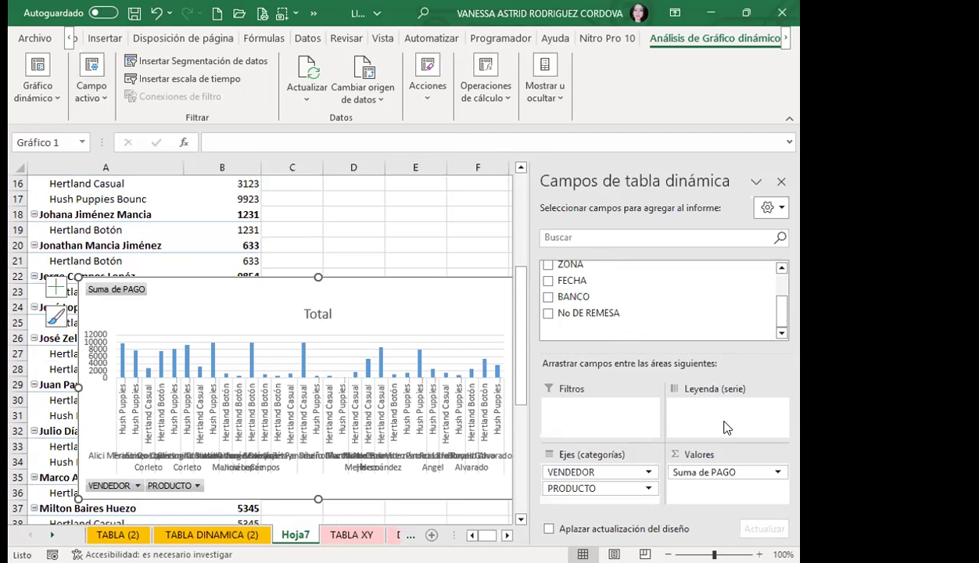
Step: Move PRODUCTO from Ejes to Leyenda (serie) so each product becomes its own coloured series
{"action": "left_click_drag", "start_coordinate": [579, 488], "coordinate": [689, 411]}
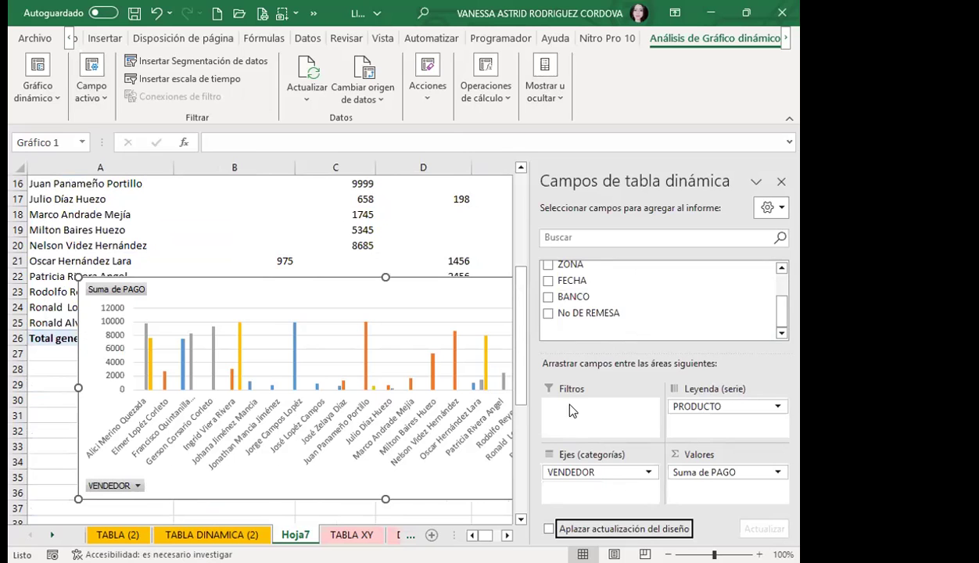
{"action": "left_click", "coordinate": [781, 181]}
{"action": "scroll", "coordinate": [492, 305], "scroll_direction": "down", "scroll_amount": 3}
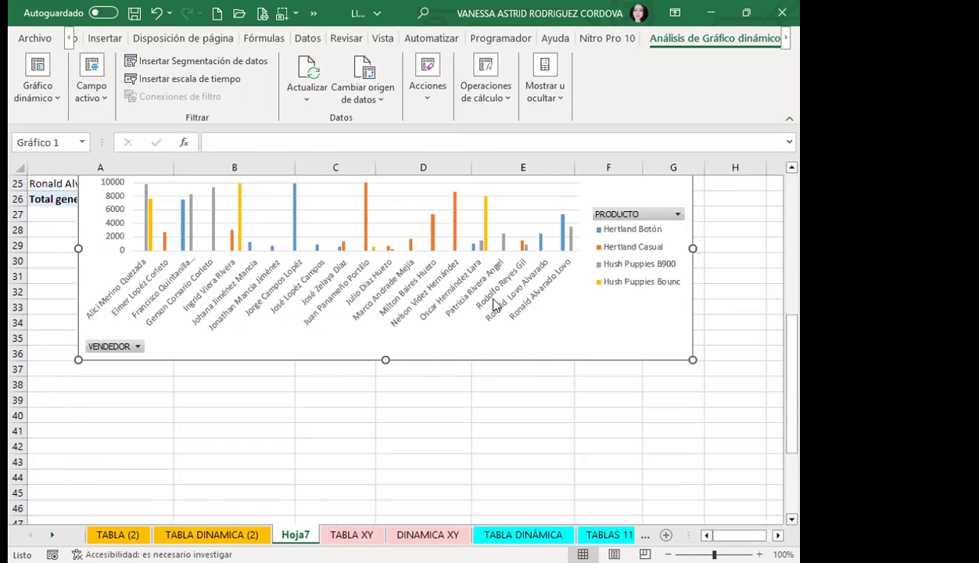
Step: Position and resize the chart just below the Total general row, clear of the table
{"action": "left_click_drag", "start_coordinate": [485, 354], "coordinate": [436, 400]}
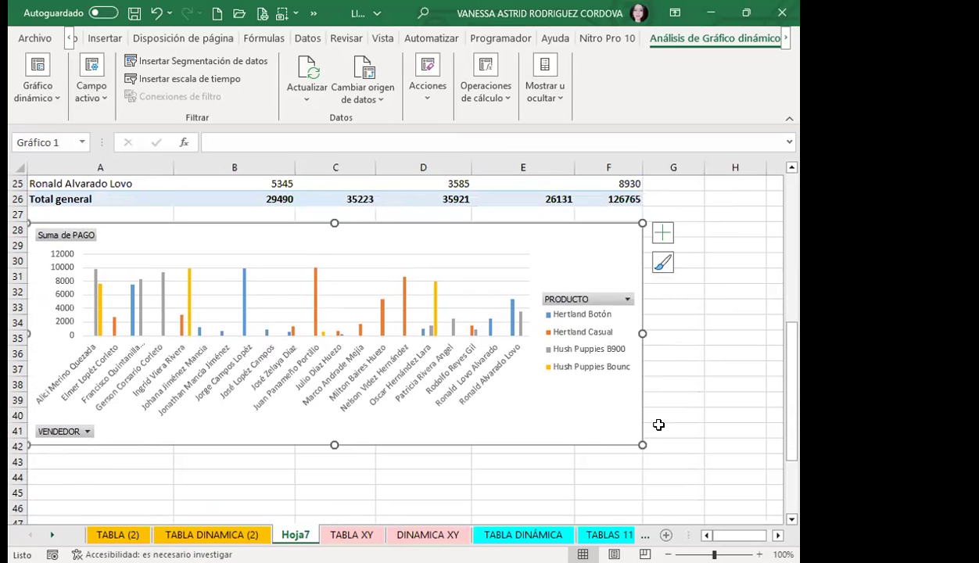
{"action": "left_click_drag", "start_coordinate": [643, 445], "coordinate": [626, 516]}
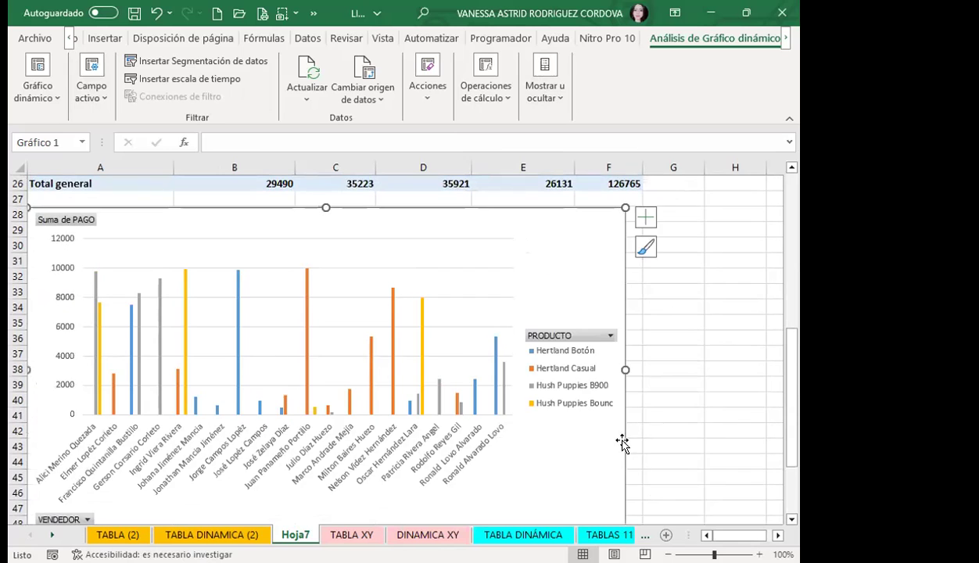
{"action": "scroll", "coordinate": [622, 444], "scroll_direction": "down", "scroll_amount": 2}
{"action": "left_click", "coordinate": [618, 442]}
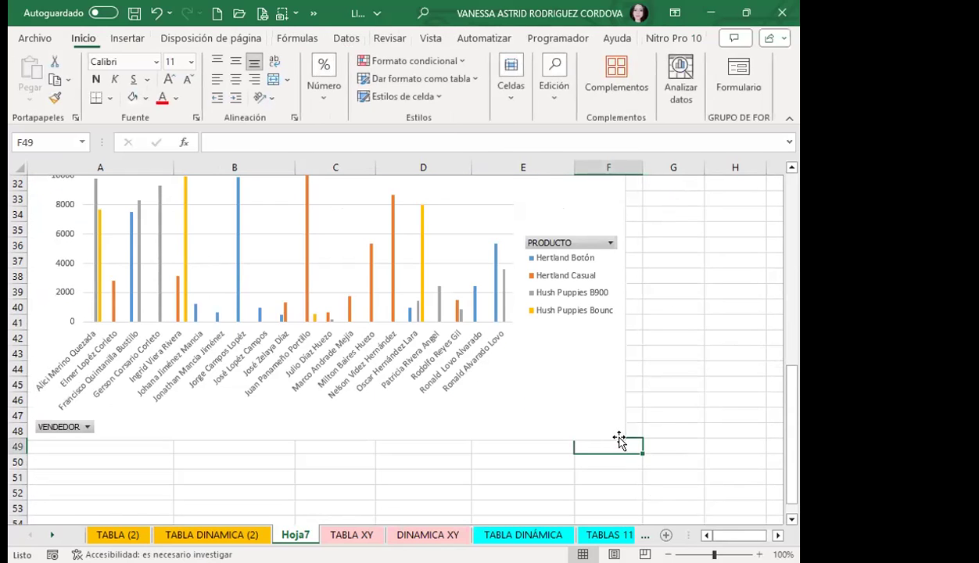
{"action": "left_click", "coordinate": [618, 434]}
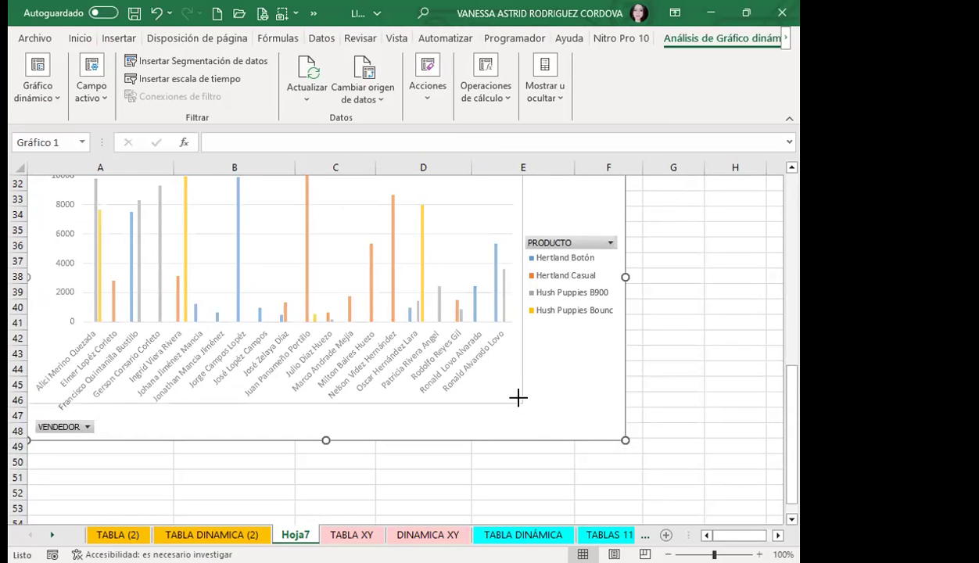
{"action": "left_click_drag", "start_coordinate": [518, 398], "coordinate": [518, 398]}
{"action": "scroll", "coordinate": [408, 420], "scroll_direction": "up", "scroll_amount": 3}
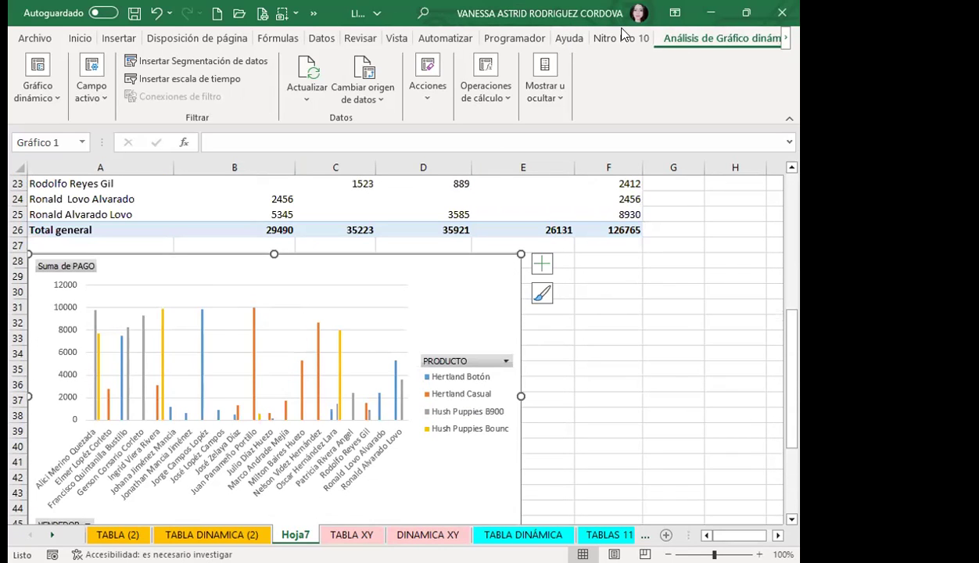
{"action": "left_click", "coordinate": [786, 41]}
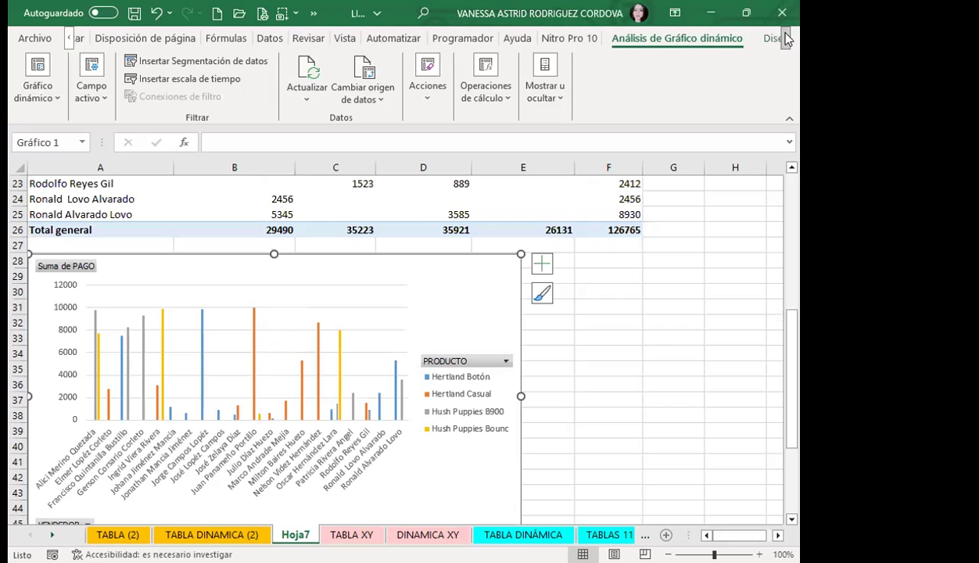
Step: On the Diseño tab, delete the pivot chart's title, leaving the 'Título del eje' axis titles
{"action": "left_click", "coordinate": [743, 40]}
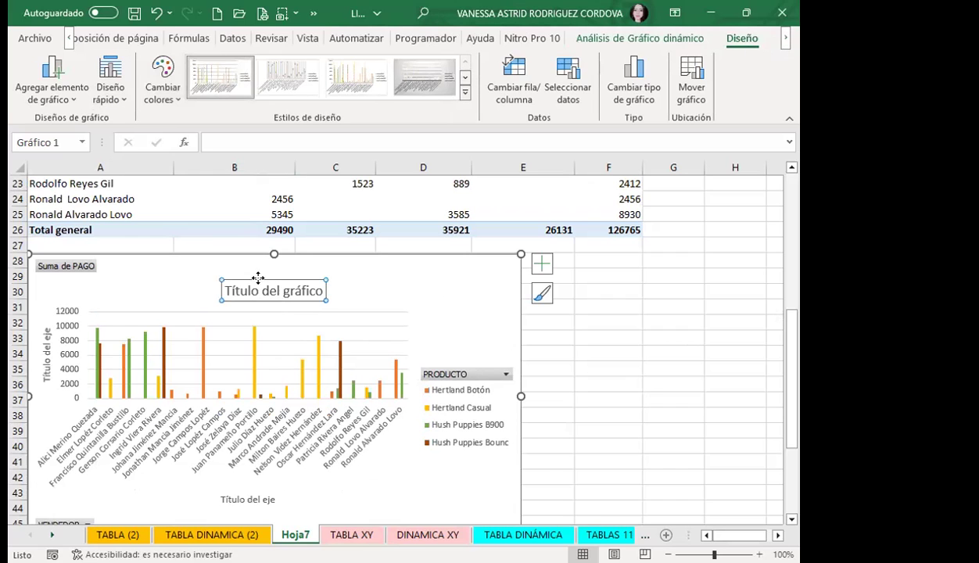
{"action": "key", "text": "Delete"}
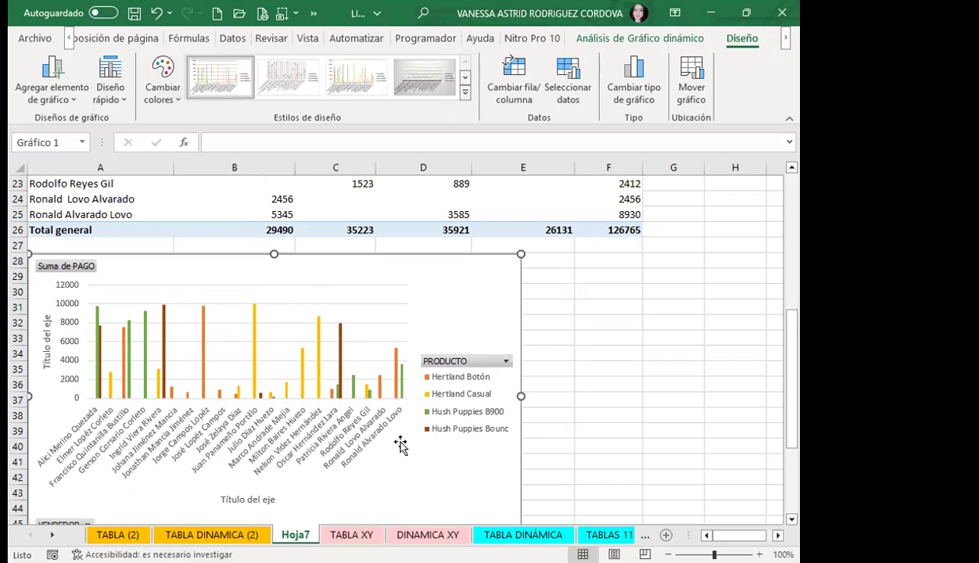
{"action": "scroll", "coordinate": [400, 444], "scroll_direction": "down", "scroll_amount": 1}
{"action": "scroll", "coordinate": [421, 453], "scroll_direction": "up", "scroll_amount": 2}
{"action": "scroll", "coordinate": [477, 438], "scroll_direction": "up", "scroll_amount": 3}
{"action": "scroll", "coordinate": [440, 372], "scroll_direction": "up", "scroll_amount": 3}
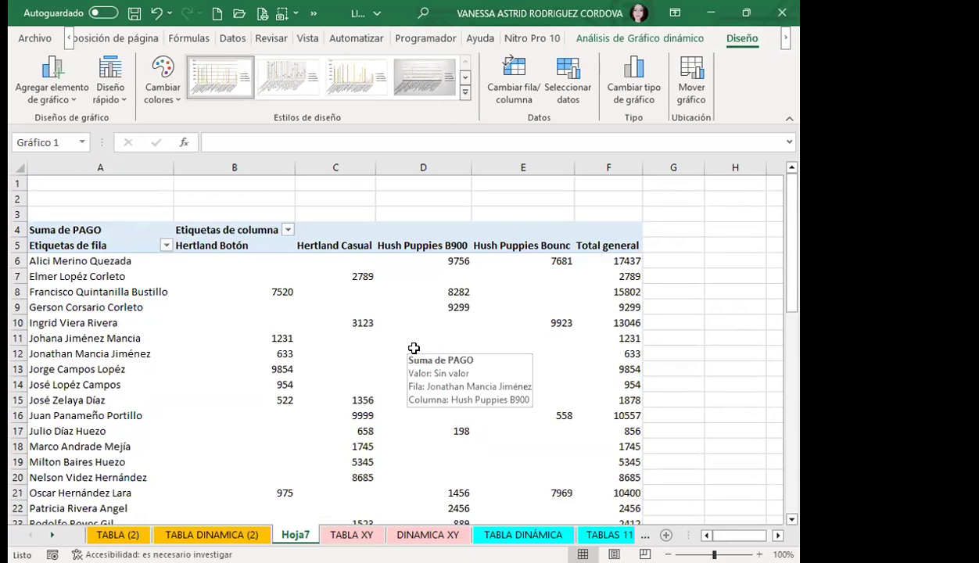
{"action": "scroll", "coordinate": [422, 342], "scroll_direction": "down", "scroll_amount": 4}
{"action": "scroll", "coordinate": [438, 313], "scroll_direction": "down", "scroll_amount": 3}
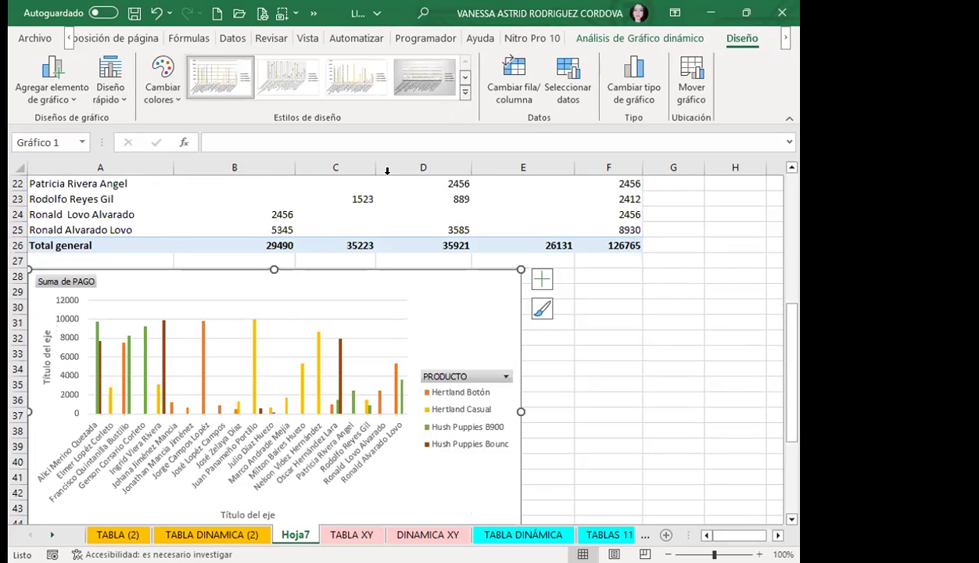
Step: Reselect the vendor payments chart and find Lista de campos under Análisis de Gráfico dinámico
{"action": "left_click", "coordinate": [603, 35]}
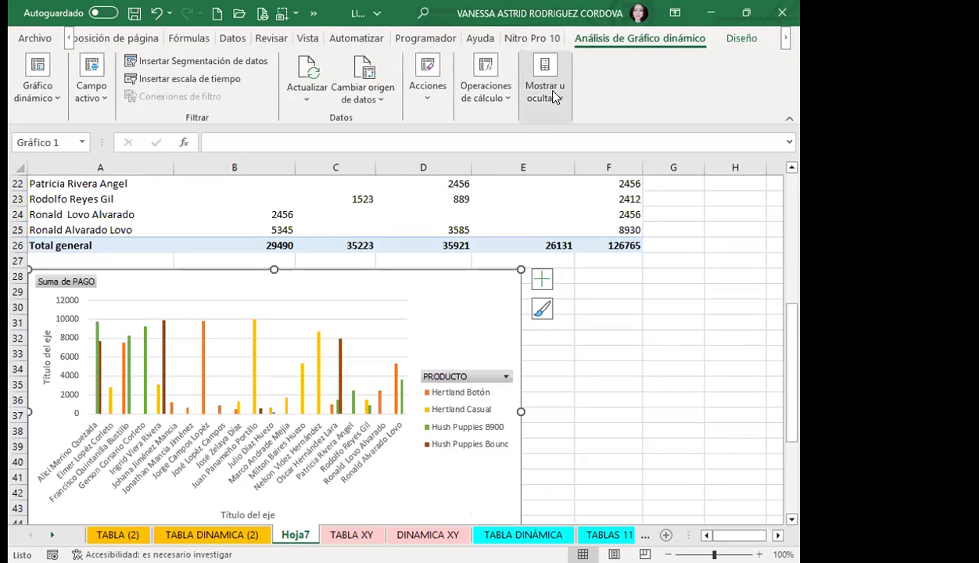
{"action": "left_click", "coordinate": [541, 87]}
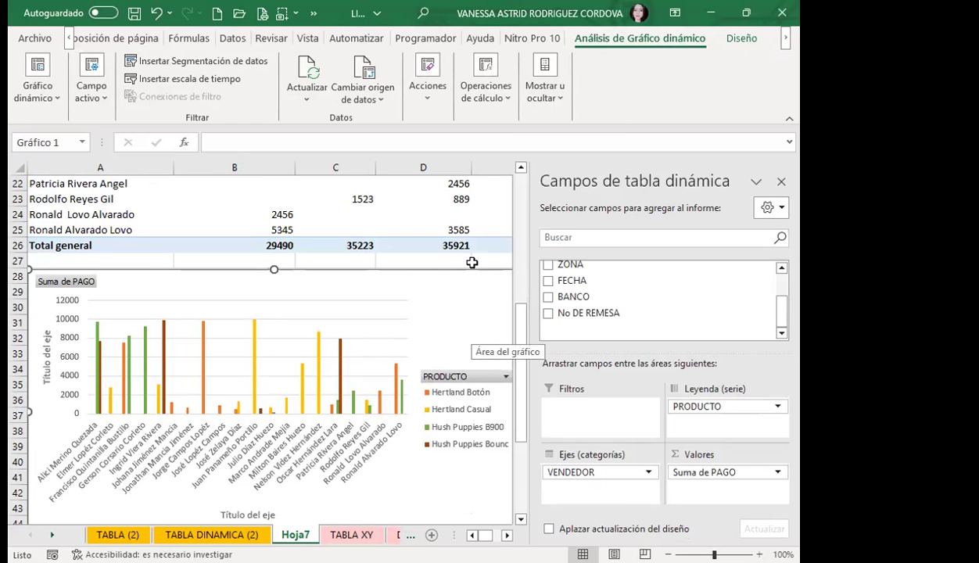
{"action": "left_click", "coordinate": [431, 218]}
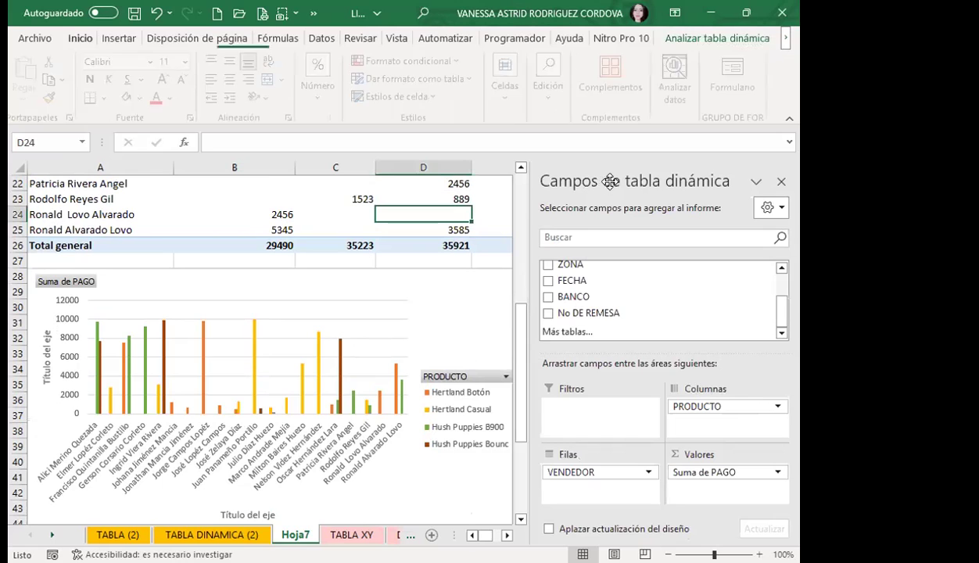
{"action": "left_click", "coordinate": [458, 289]}
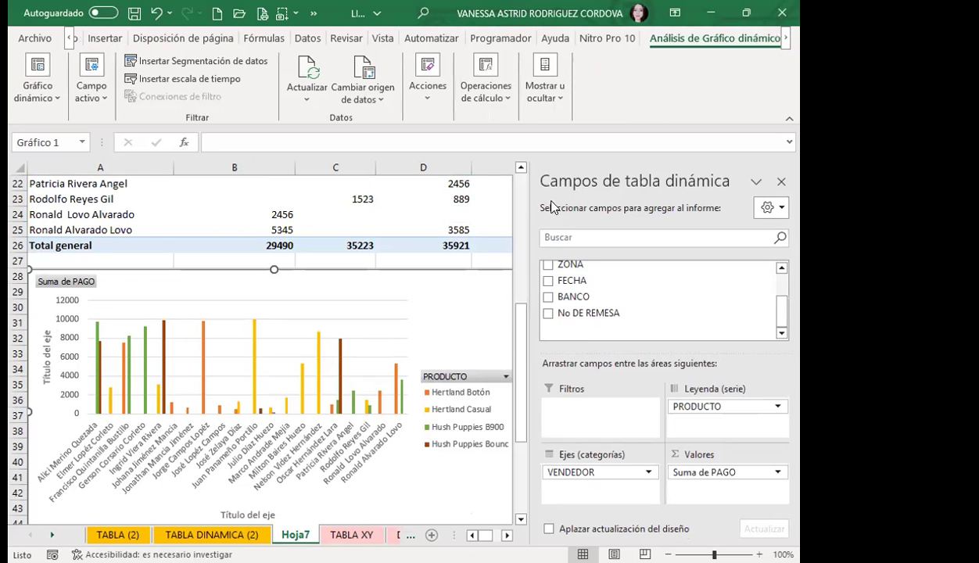
{"action": "left_click", "coordinate": [437, 209]}
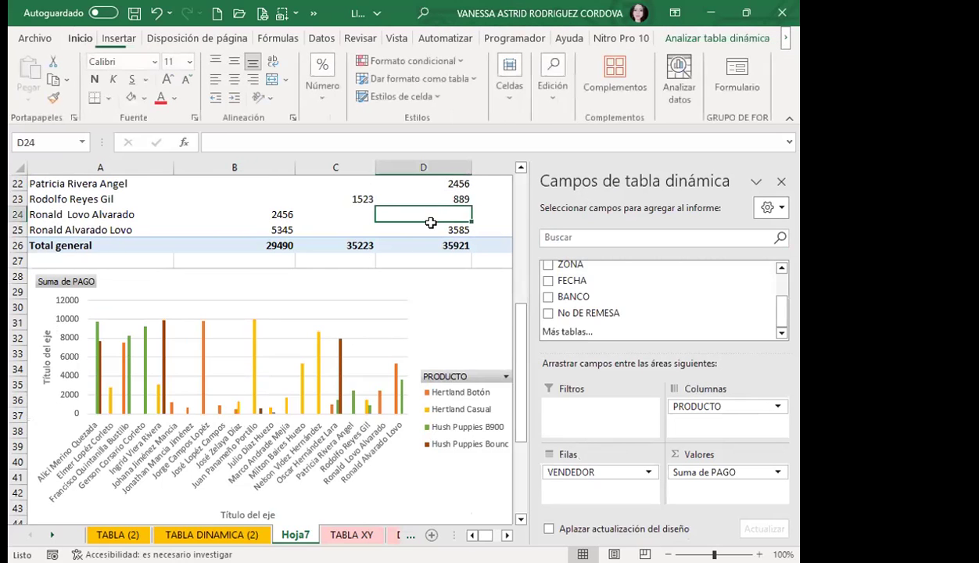
{"action": "left_click", "coordinate": [681, 38]}
{"action": "left_click", "coordinate": [781, 181]}
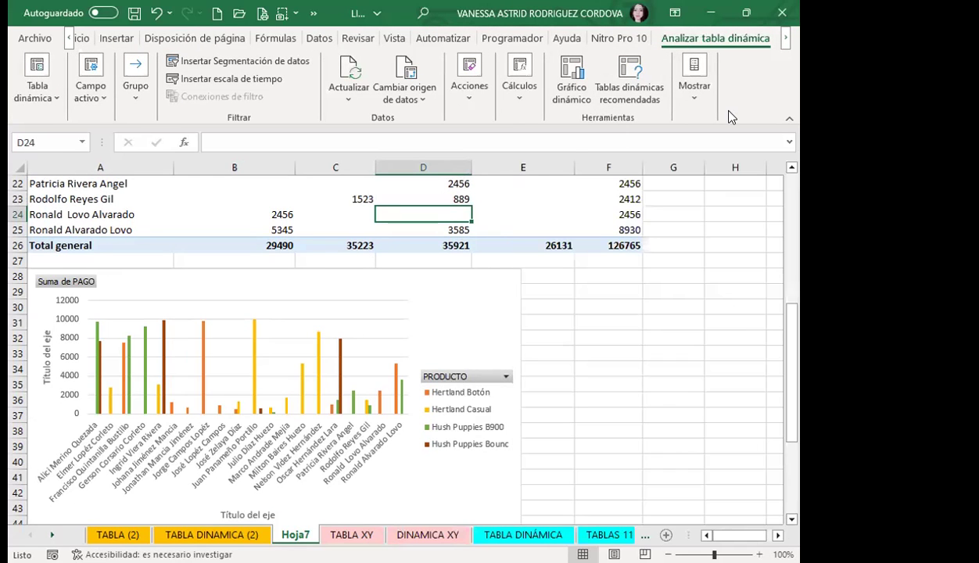
{"action": "left_click", "coordinate": [492, 200]}
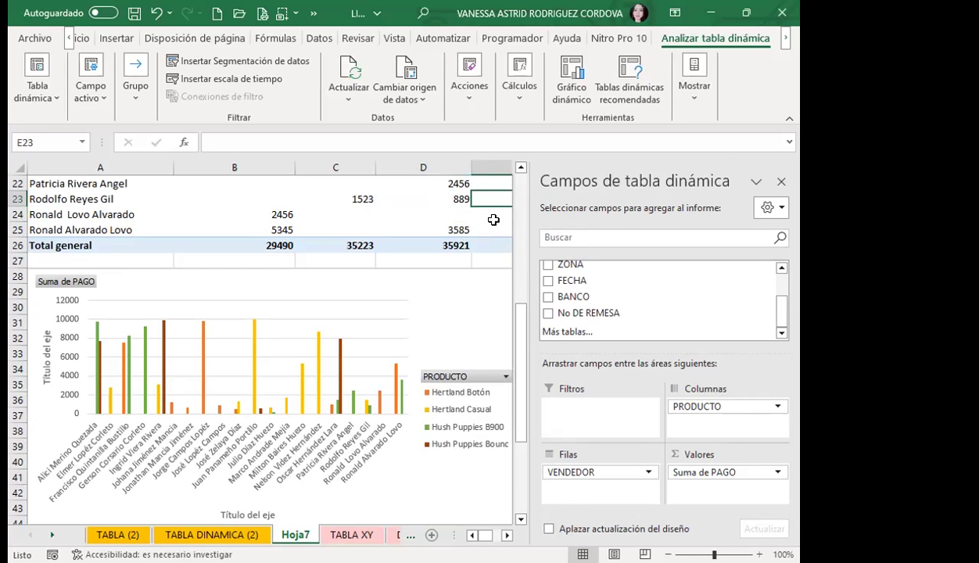
{"action": "left_click", "coordinate": [782, 182]}
{"action": "left_click", "coordinate": [475, 305]}
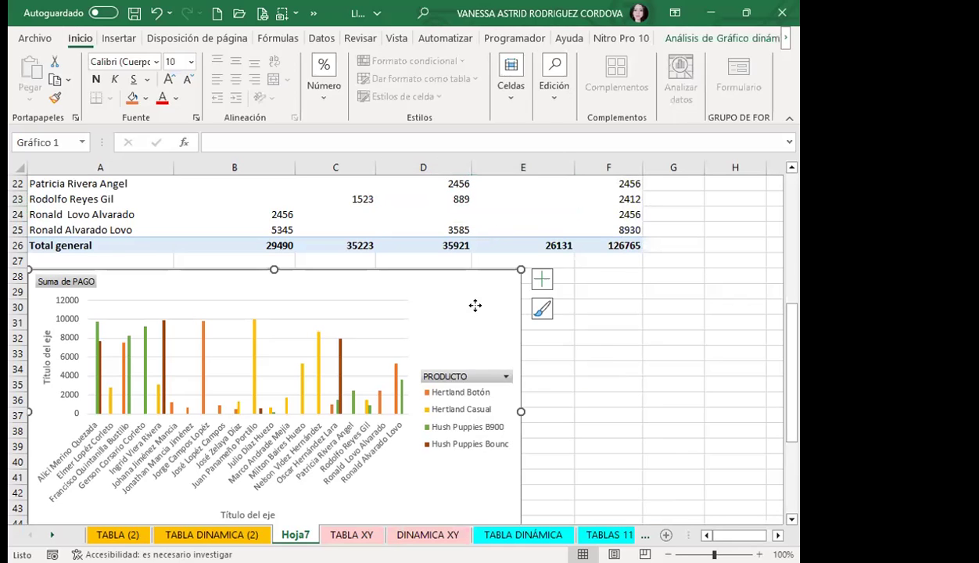
{"action": "left_click", "coordinate": [719, 40]}
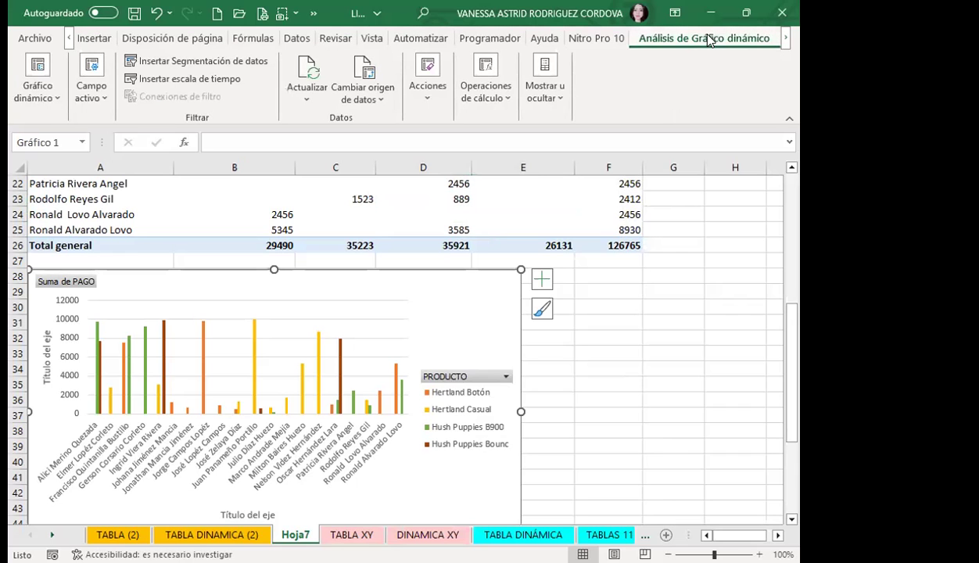
{"action": "left_click", "coordinate": [542, 90]}
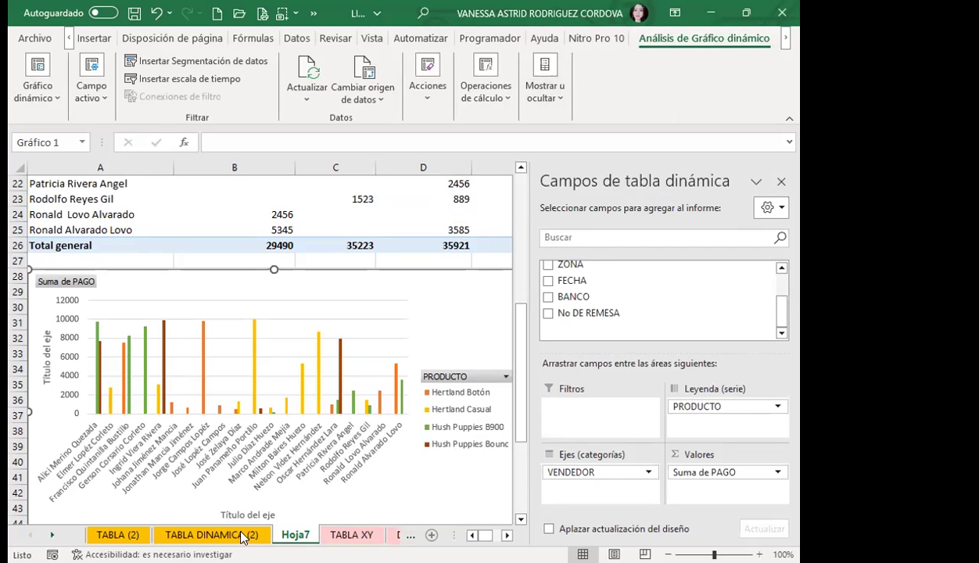
{"action": "key", "text": "ctrl+Page_Up"}
{"action": "scroll", "coordinate": [438, 278], "scroll_direction": "up", "scroll_amount": 1}
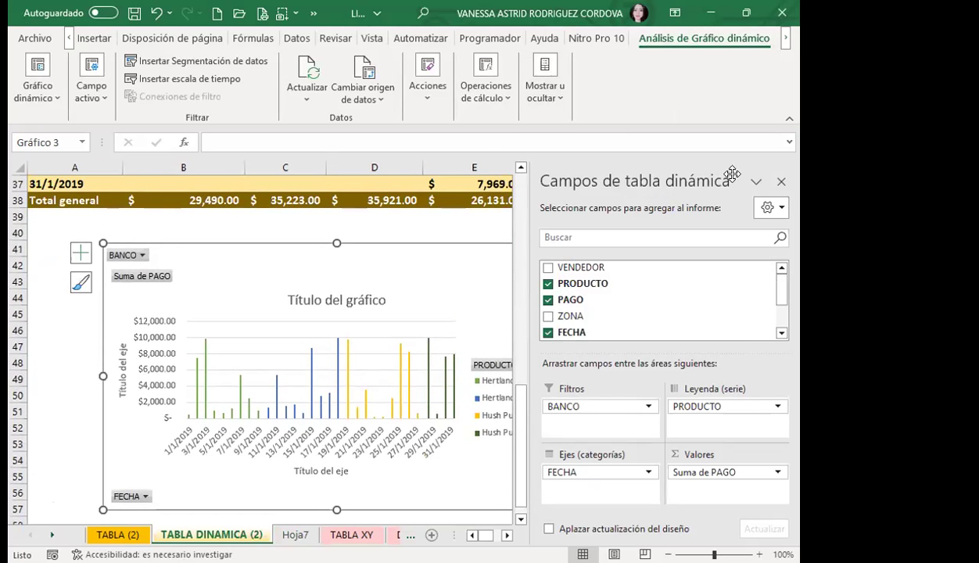
{"action": "left_click", "coordinate": [781, 182]}
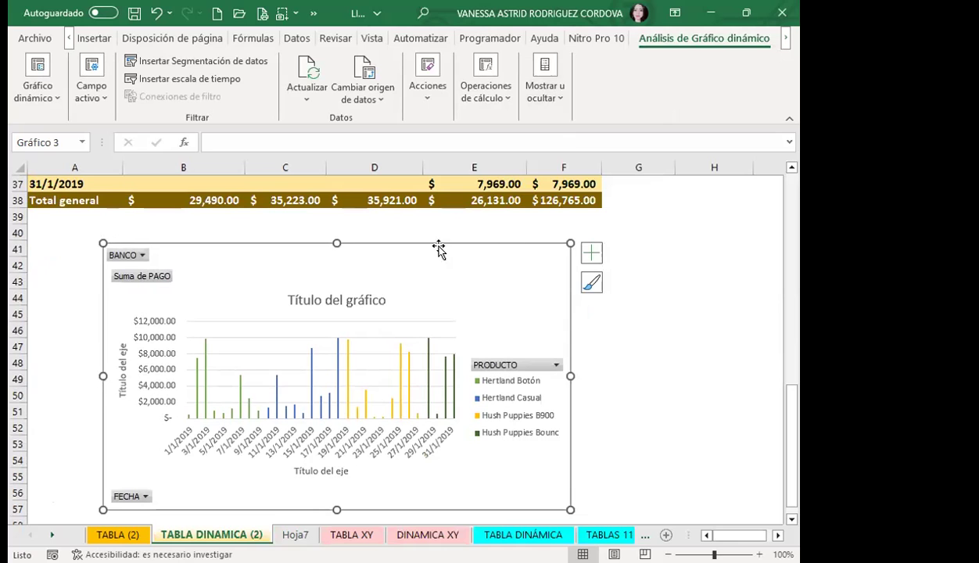
{"action": "left_click", "coordinate": [545, 92]}
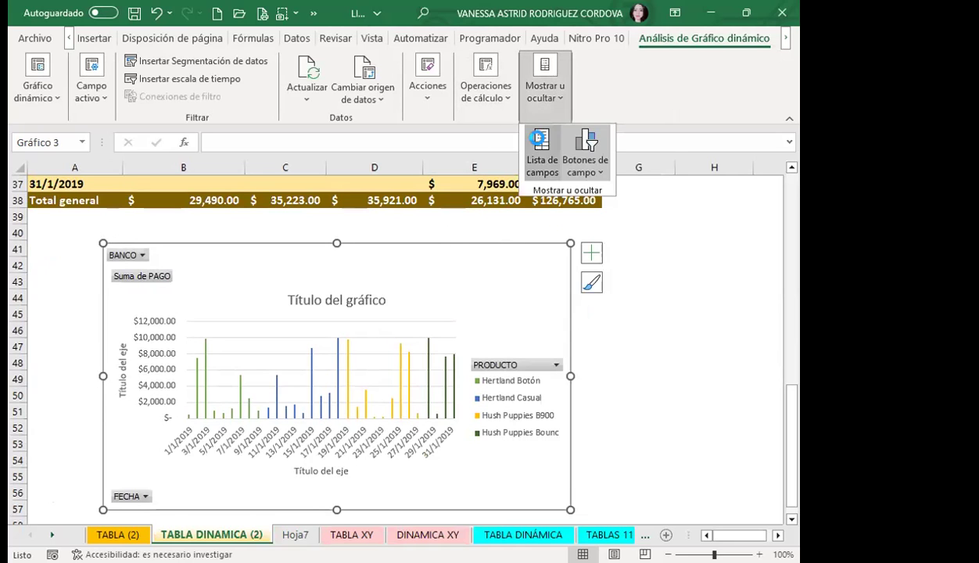
{"action": "scroll", "coordinate": [426, 278], "scroll_direction": "up", "scroll_amount": 3}
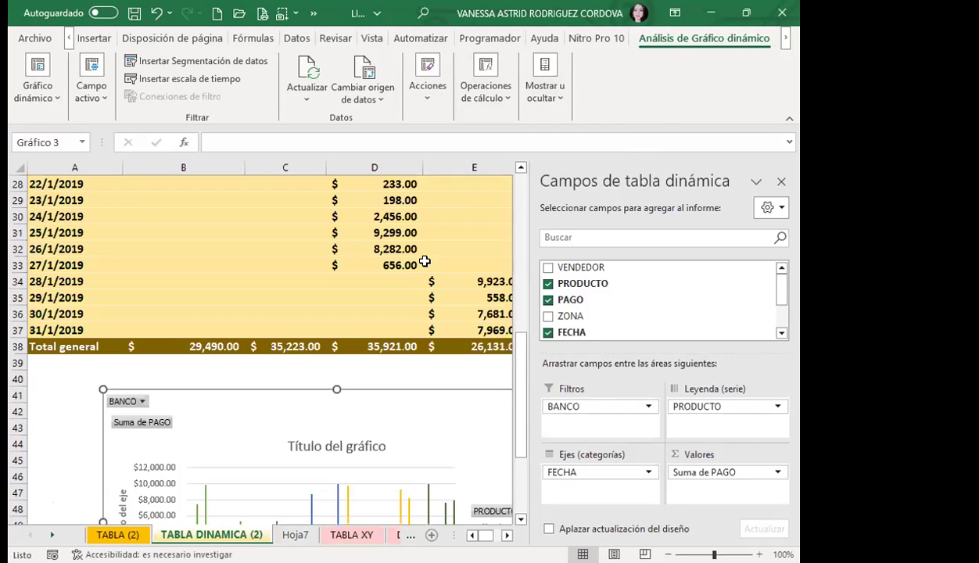
{"action": "scroll", "coordinate": [443, 399], "scroll_direction": "down", "scroll_amount": 2}
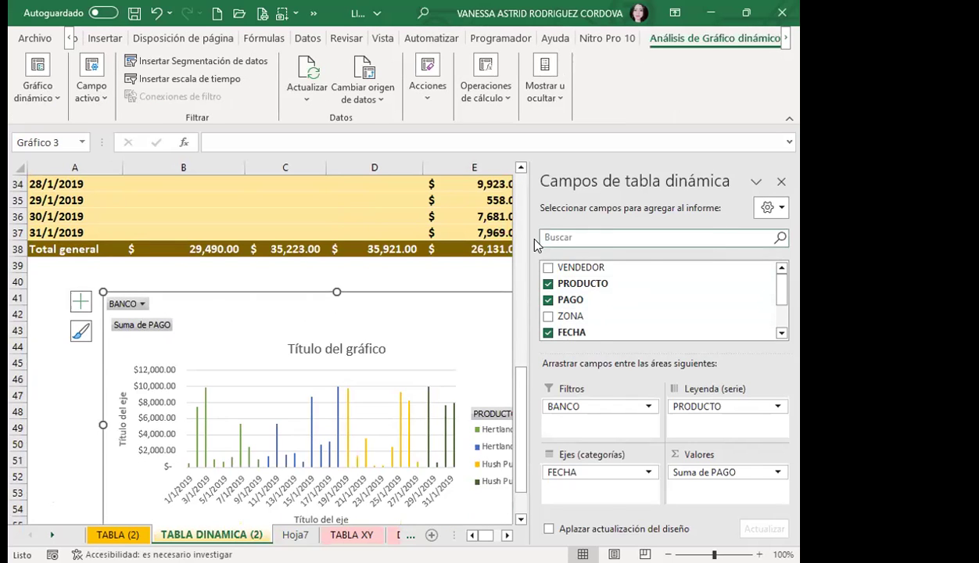
{"action": "left_click", "coordinate": [757, 183]}
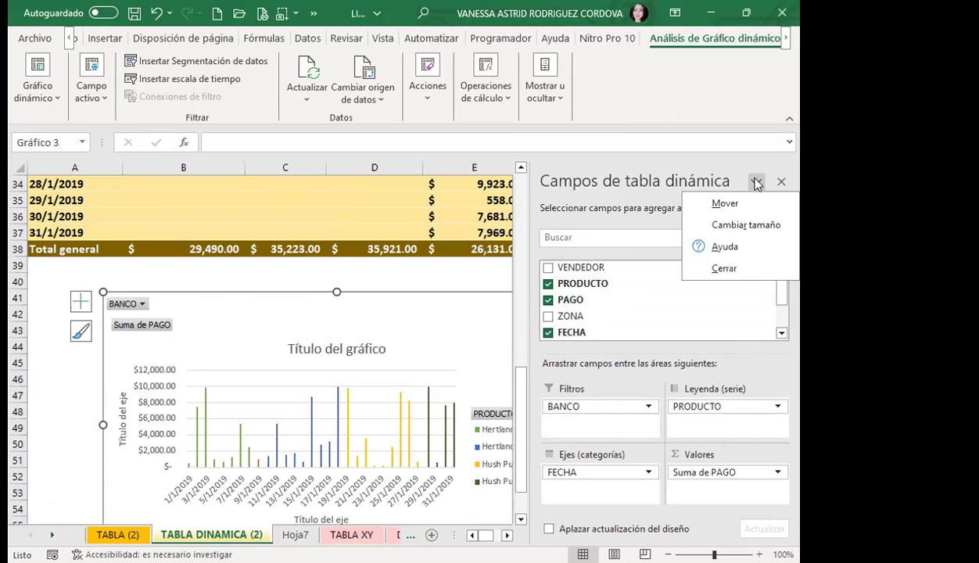
{"action": "left_click", "coordinate": [456, 332]}
{"action": "left_click", "coordinate": [782, 184]}
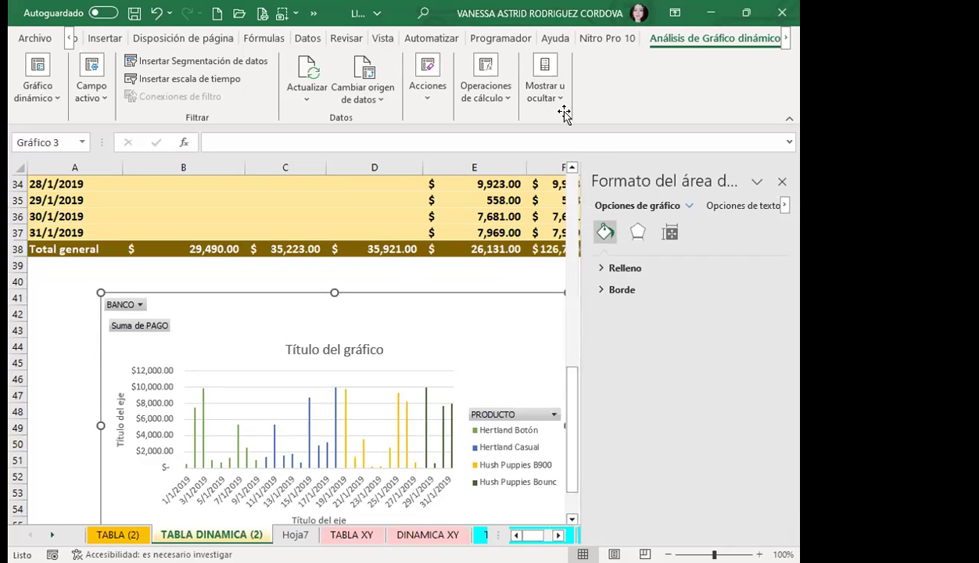
{"action": "left_click", "coordinate": [778, 185]}
{"action": "left_click", "coordinate": [779, 188]}
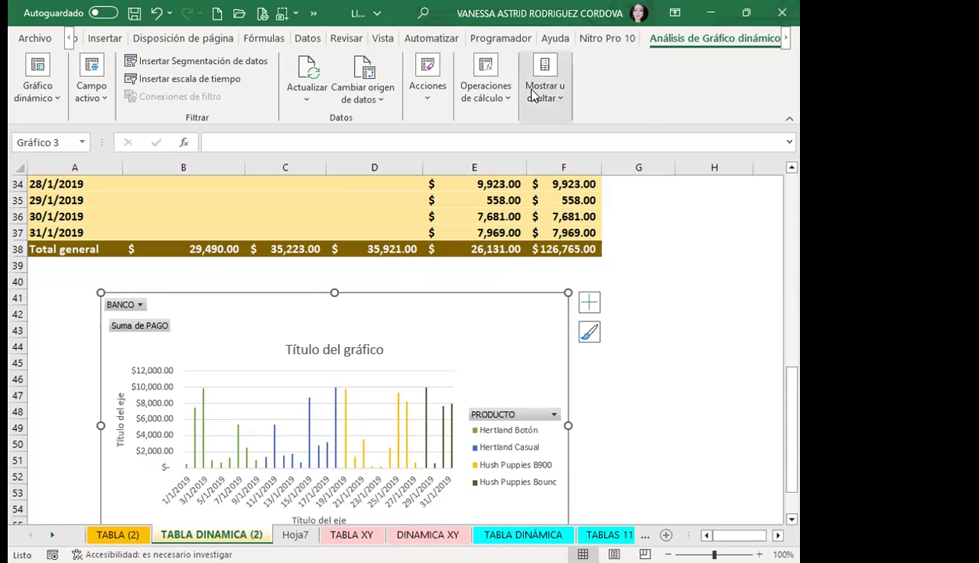
{"action": "left_click", "coordinate": [532, 94]}
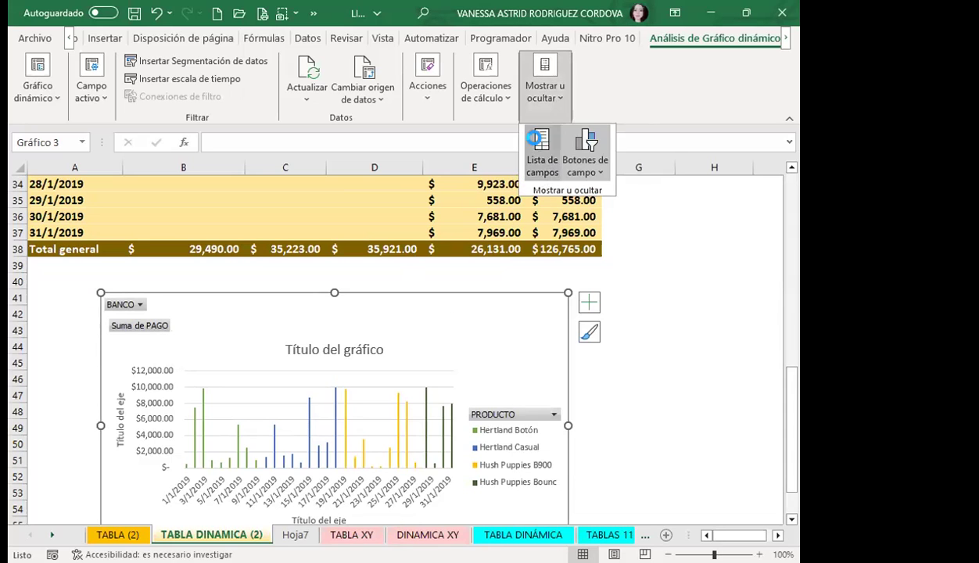
{"action": "left_click", "coordinate": [460, 336]}
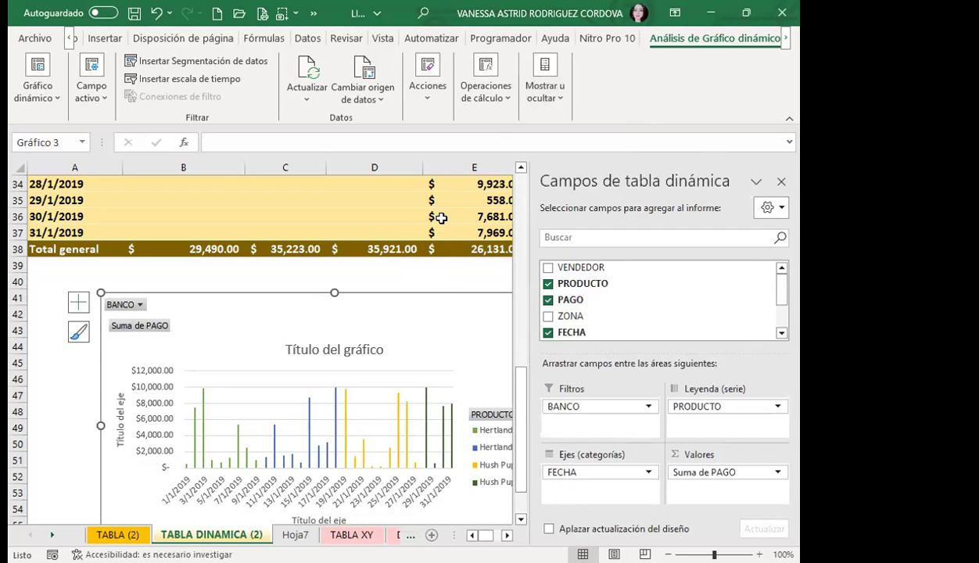
Step: Return to Hoja7 and select its vendor payments pivot chart
{"action": "key", "text": "ctrl+Page_Down"}
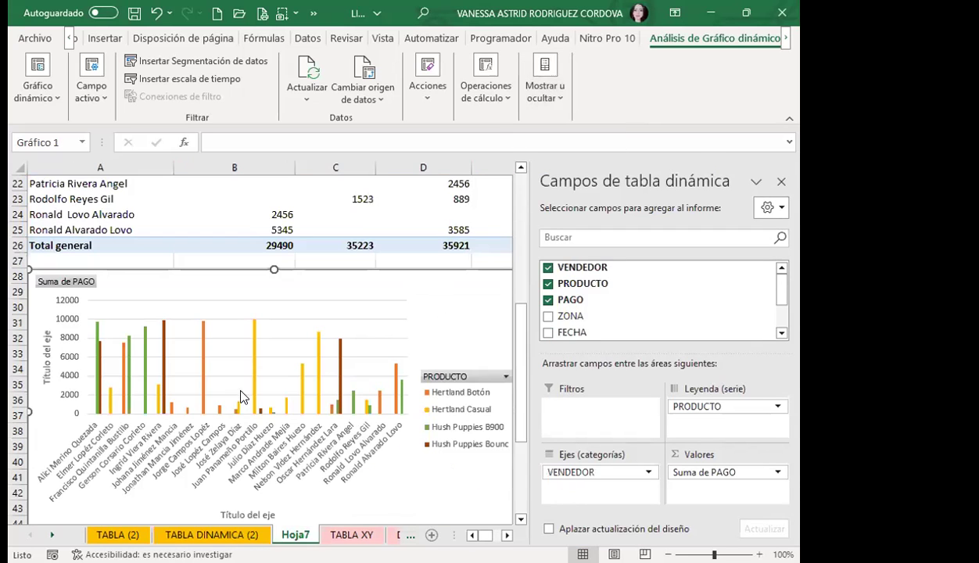
{"action": "scroll", "coordinate": [390, 327], "scroll_direction": "up", "scroll_amount": 7}
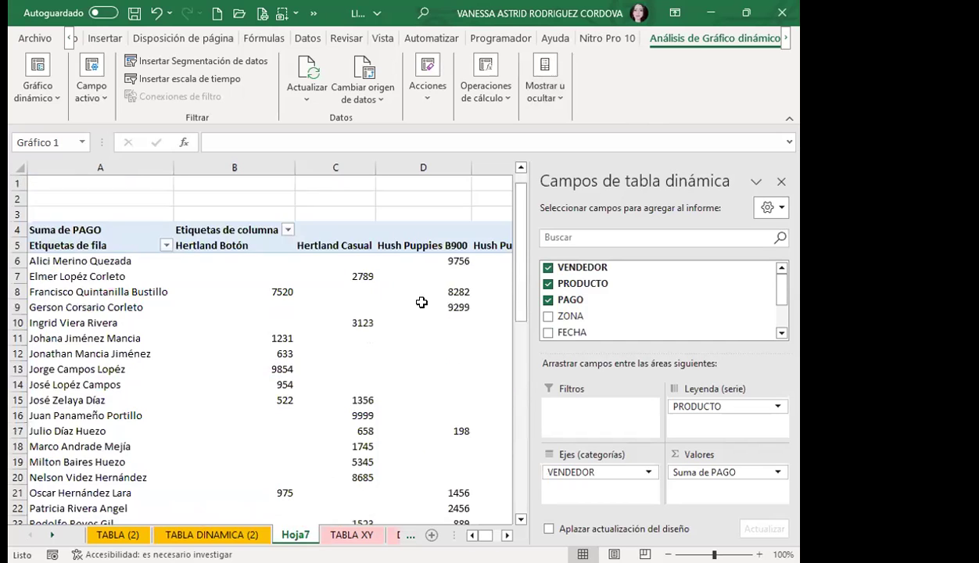
{"action": "scroll", "coordinate": [422, 302], "scroll_direction": "down", "scroll_amount": 3}
{"action": "scroll", "coordinate": [422, 298], "scroll_direction": "down", "scroll_amount": 3}
{"action": "scroll", "coordinate": [422, 280], "scroll_direction": "down", "scroll_amount": 3}
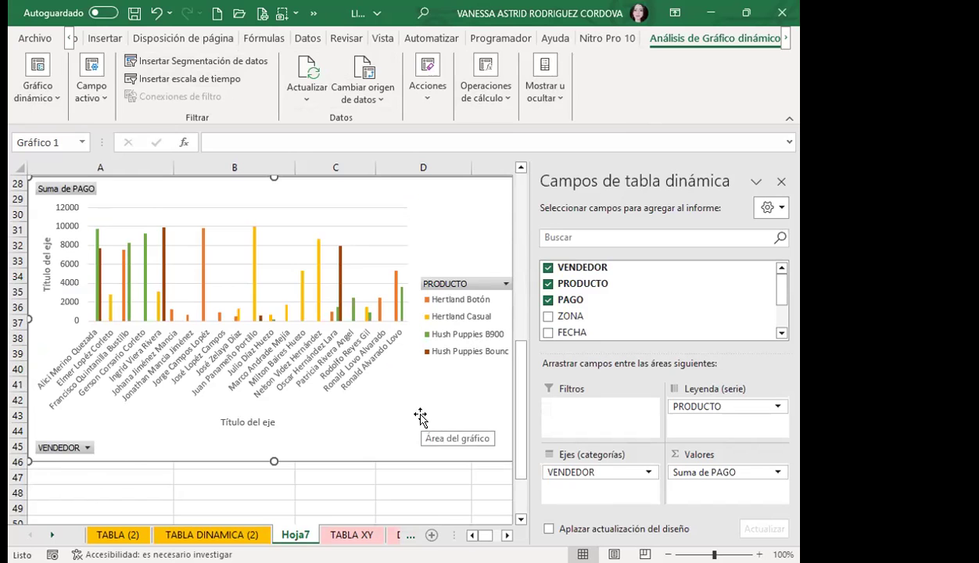
{"action": "scroll", "coordinate": [420, 418], "scroll_direction": "up", "scroll_amount": 4}
{"action": "scroll", "coordinate": [389, 302], "scroll_direction": "up", "scroll_amount": 3}
{"action": "left_click", "coordinate": [421, 278]}
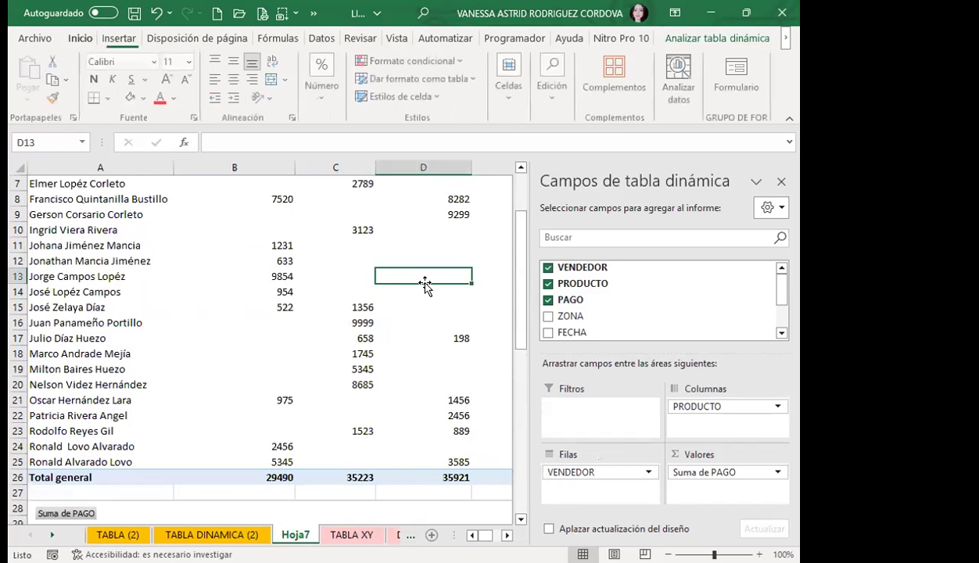
{"action": "scroll", "coordinate": [422, 282], "scroll_direction": "down", "scroll_amount": 2}
{"action": "scroll", "coordinate": [439, 308], "scroll_direction": "down", "scroll_amount": 4}
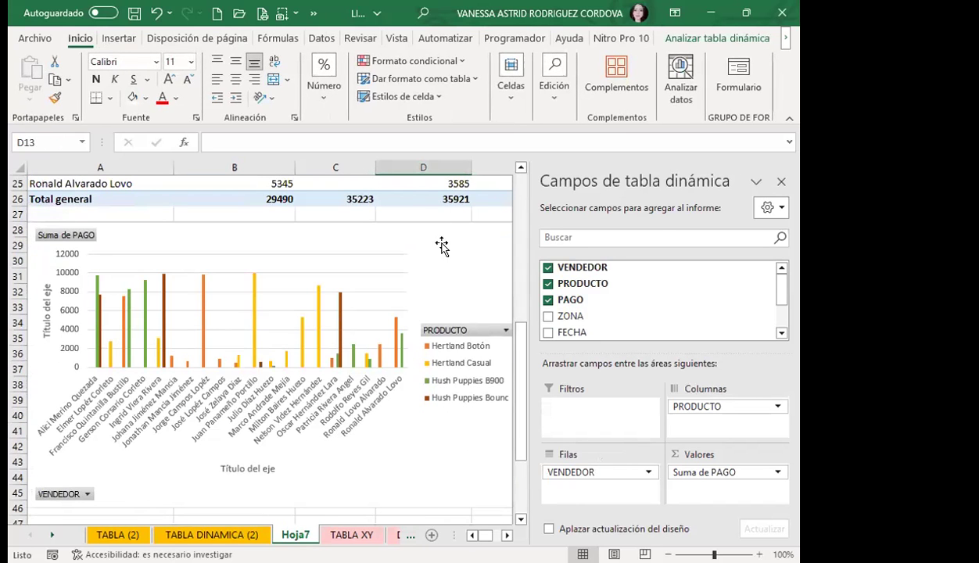
{"action": "left_click", "coordinate": [452, 258]}
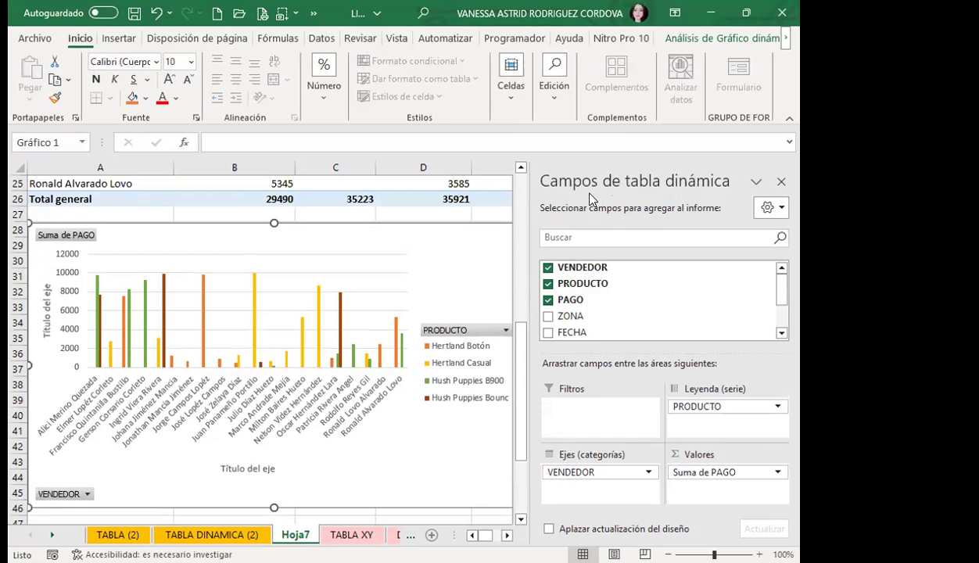
Step: Reselect the vendor payments chart, then go to the TABLA DINAMICA (2) sheet
{"action": "scroll", "coordinate": [420, 270], "scroll_direction": "up", "scroll_amount": 3}
{"action": "scroll", "coordinate": [428, 266], "scroll_direction": "up", "scroll_amount": 2}
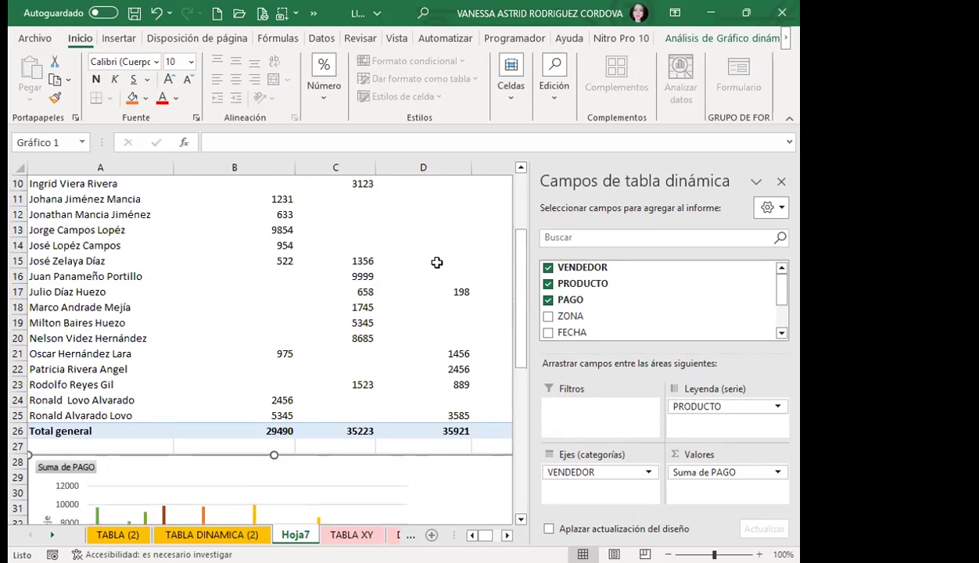
{"action": "scroll", "coordinate": [468, 334], "scroll_direction": "down", "scroll_amount": 3}
{"action": "scroll", "coordinate": [490, 280], "scroll_direction": "down", "scroll_amount": 2}
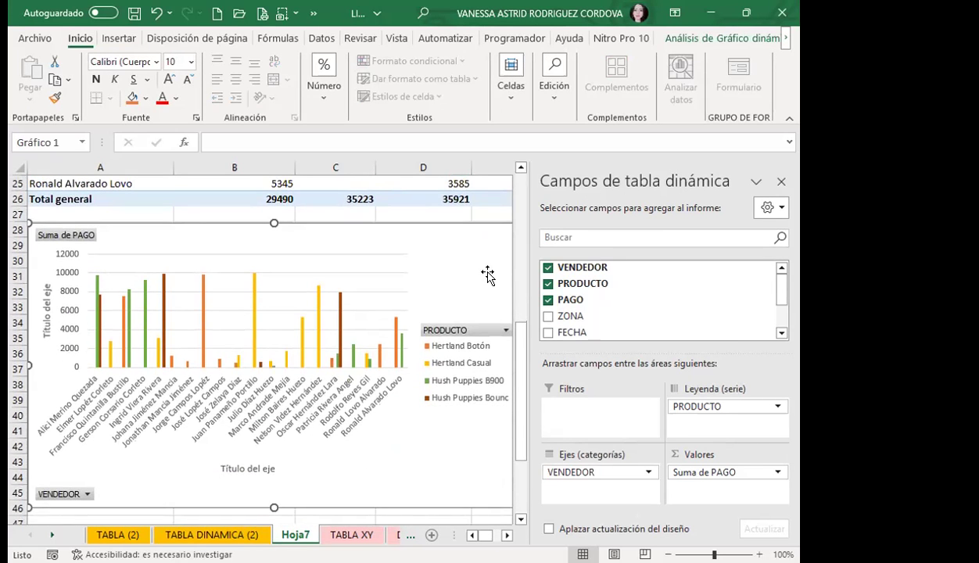
{"action": "scroll", "coordinate": [452, 232], "scroll_direction": "up", "scroll_amount": 3}
{"action": "scroll", "coordinate": [453, 232], "scroll_direction": "up", "scroll_amount": 1}
{"action": "left_click", "coordinate": [442, 220]}
{"action": "scroll", "coordinate": [462, 258], "scroll_direction": "down", "scroll_amount": 4}
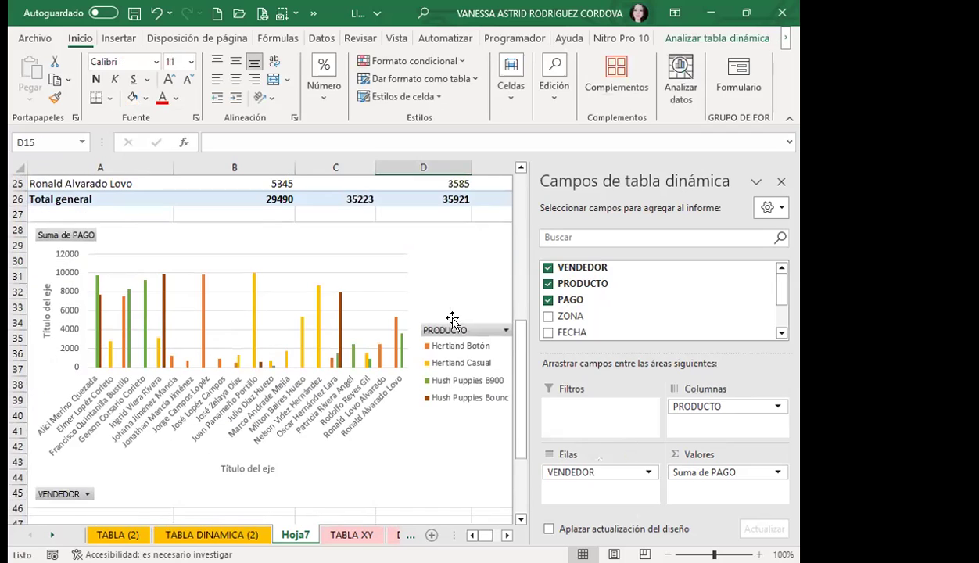
{"action": "left_click", "coordinate": [471, 281]}
{"action": "left_click", "coordinate": [200, 534]}
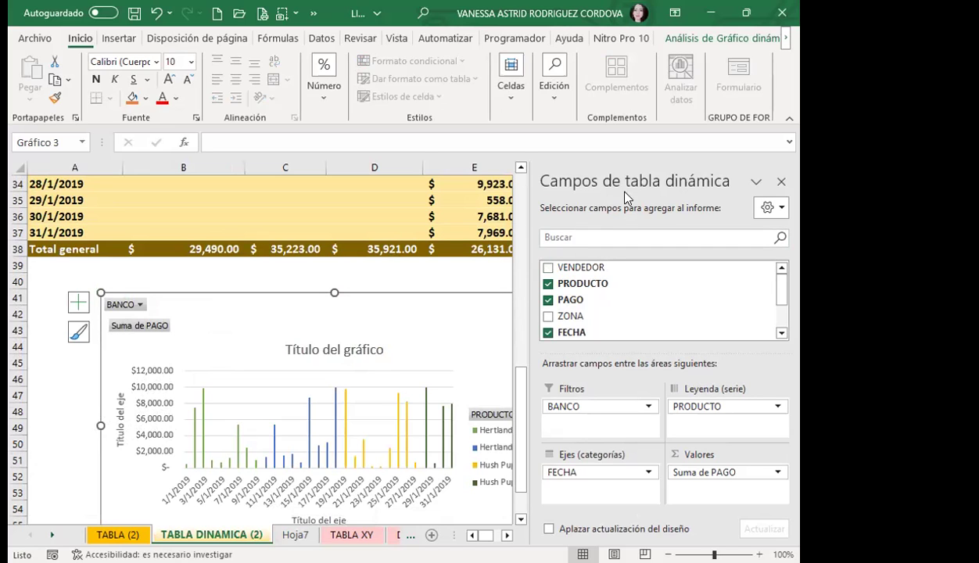
Step: Leave the date-based chart, go back to Hoja7 and select its vendor payments pivot chart
{"action": "left_click", "coordinate": [415, 197]}
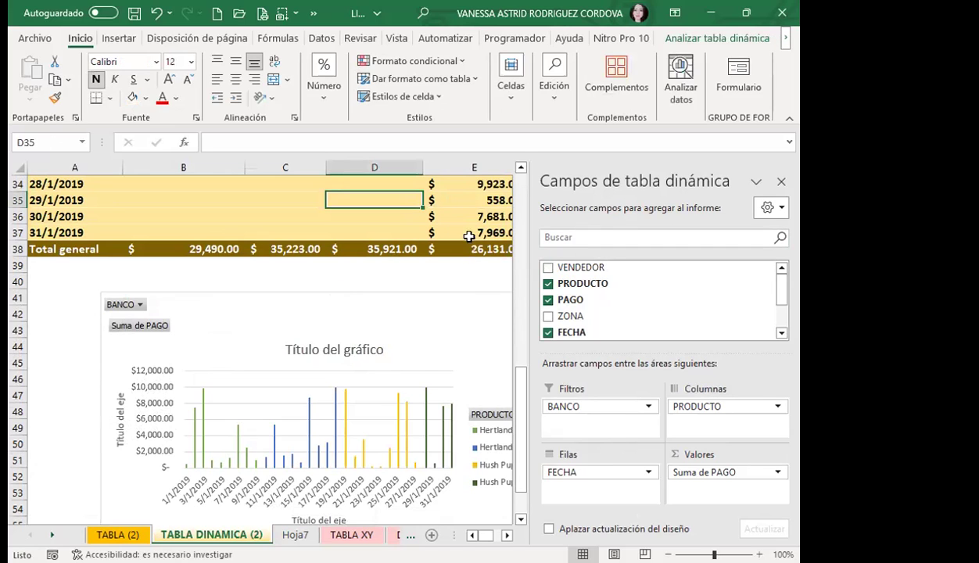
{"action": "left_click", "coordinate": [463, 344]}
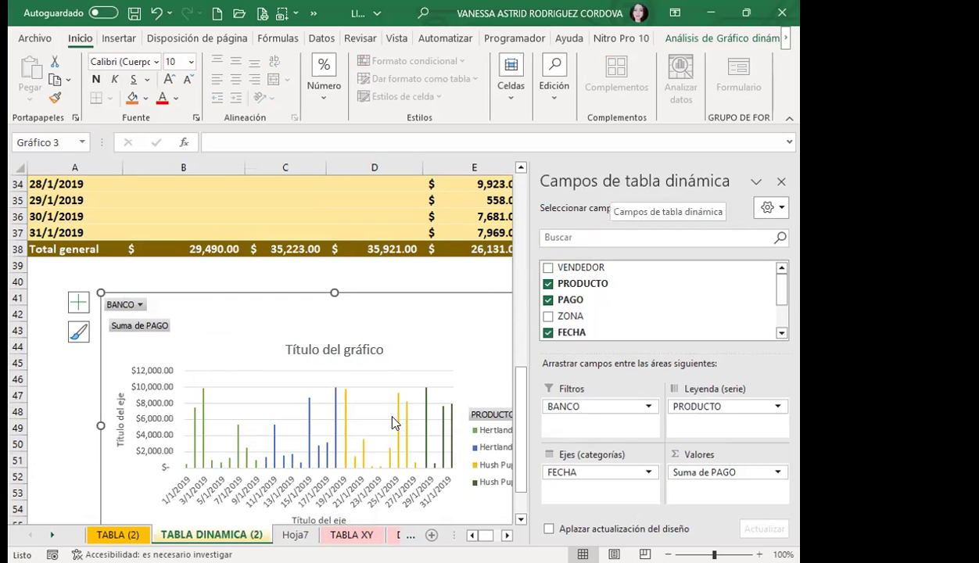
{"action": "key", "text": "ctrl+Page_Down"}
{"action": "left_click", "coordinate": [468, 213]}
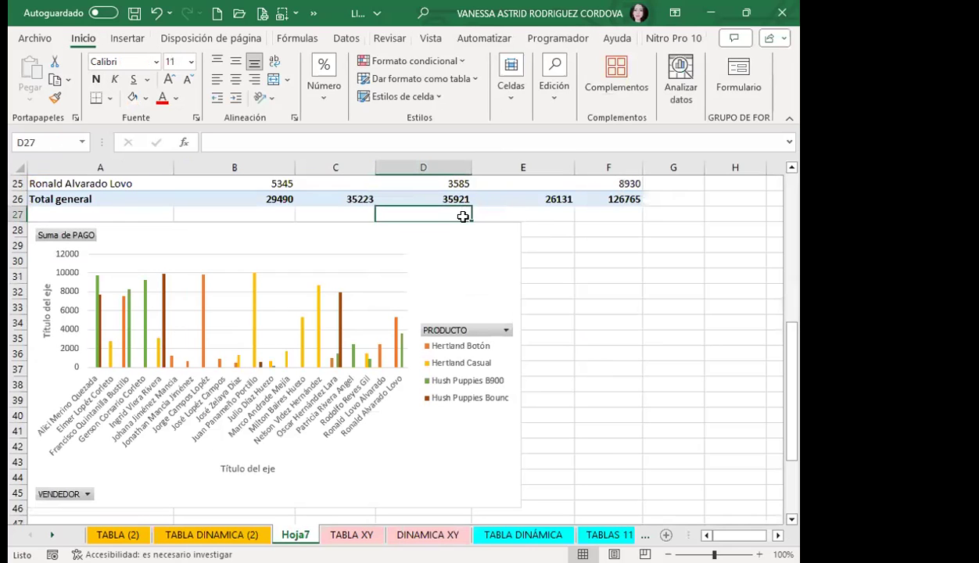
{"action": "left_click", "coordinate": [479, 187]}
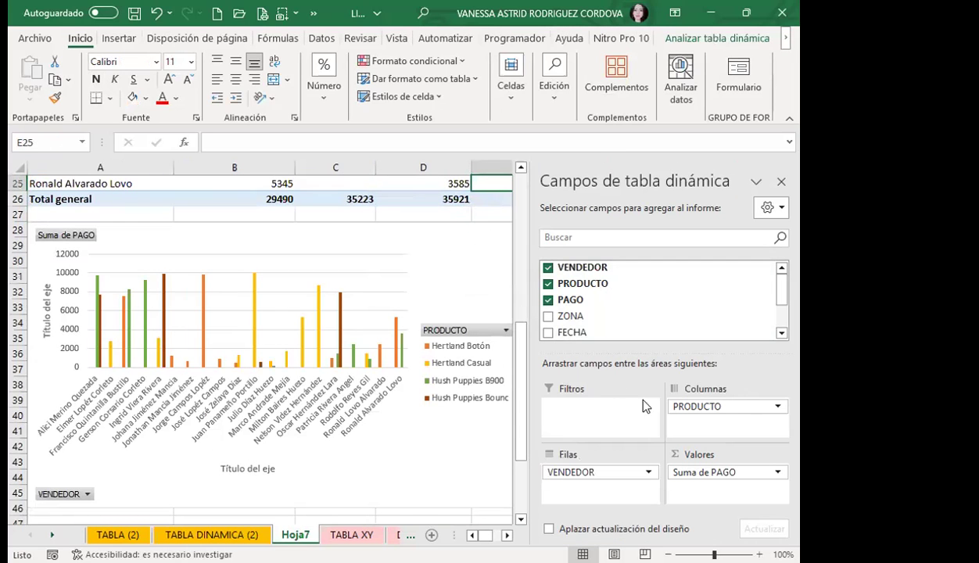
{"action": "left_click", "coordinate": [443, 278]}
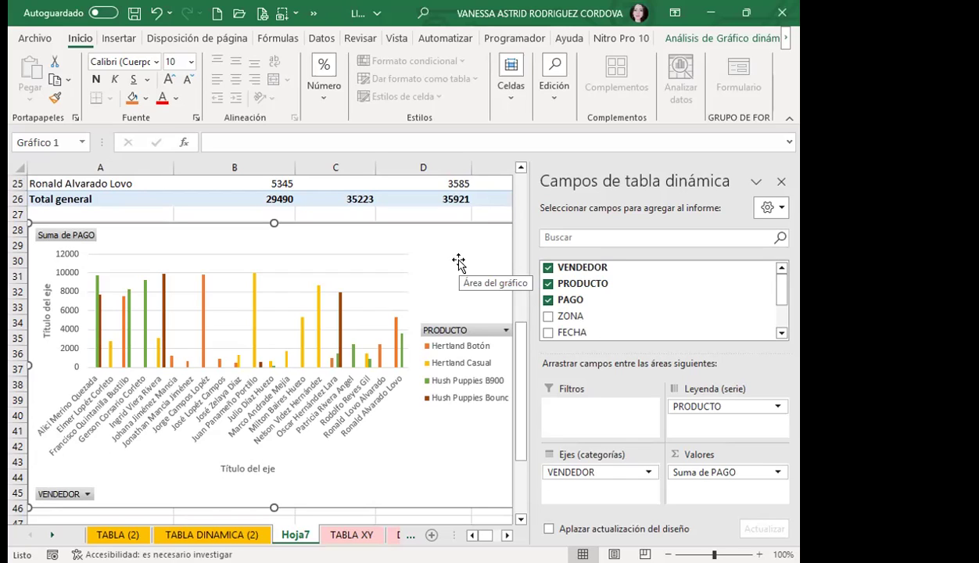
Step: Close the pivot field list and bring up Análisis de Gráfico dinámico for the vendor payments chart
{"action": "left_click", "coordinate": [782, 182]}
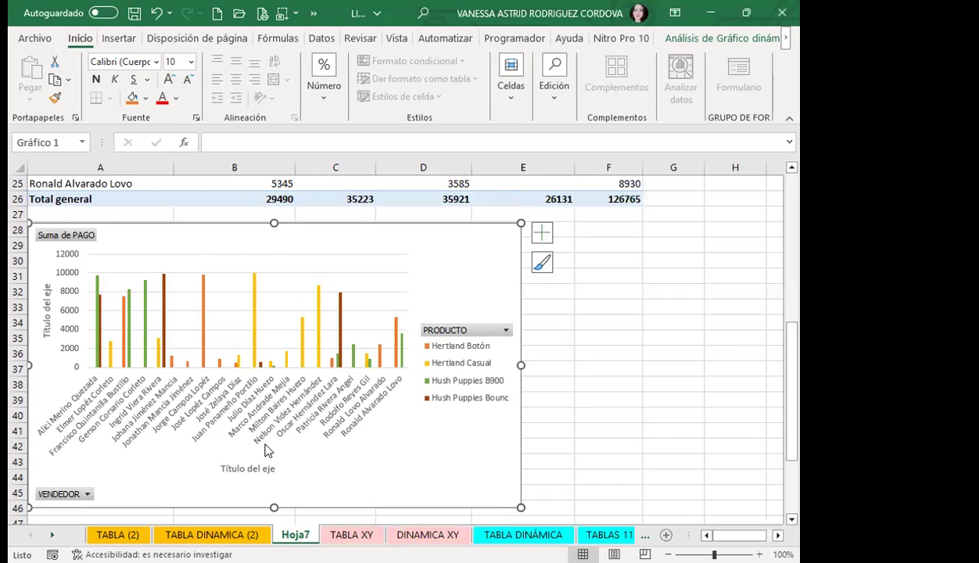
{"action": "scroll", "coordinate": [336, 355], "scroll_direction": "up", "scroll_amount": 2}
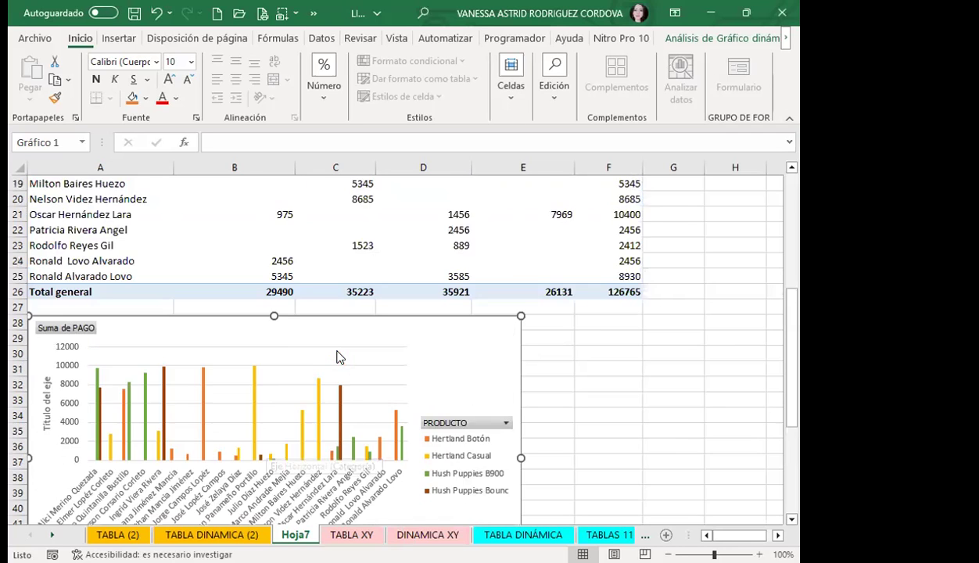
{"action": "scroll", "coordinate": [321, 350], "scroll_direction": "up", "scroll_amount": 6}
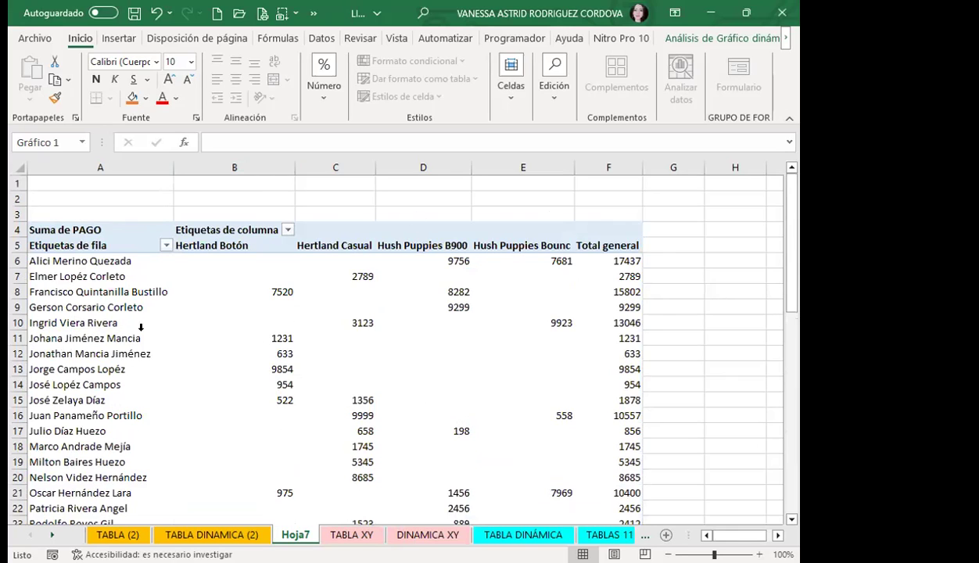
{"action": "scroll", "coordinate": [141, 327], "scroll_direction": "down", "scroll_amount": 4}
{"action": "scroll", "coordinate": [156, 332], "scroll_direction": "down", "scroll_amount": 2}
{"action": "scroll", "coordinate": [454, 380], "scroll_direction": "down", "scroll_amount": 2}
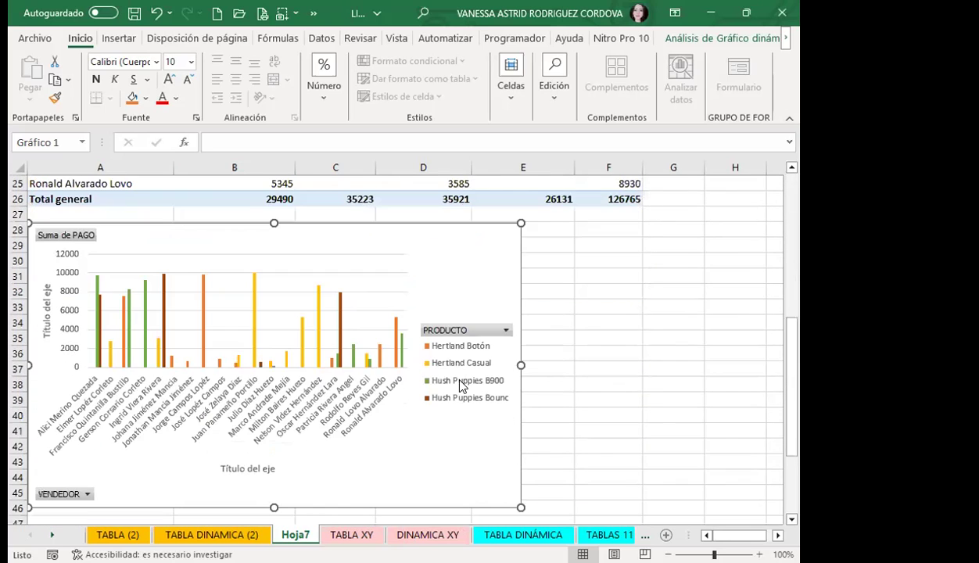
{"action": "scroll", "coordinate": [387, 419], "scroll_direction": "down", "scroll_amount": 1}
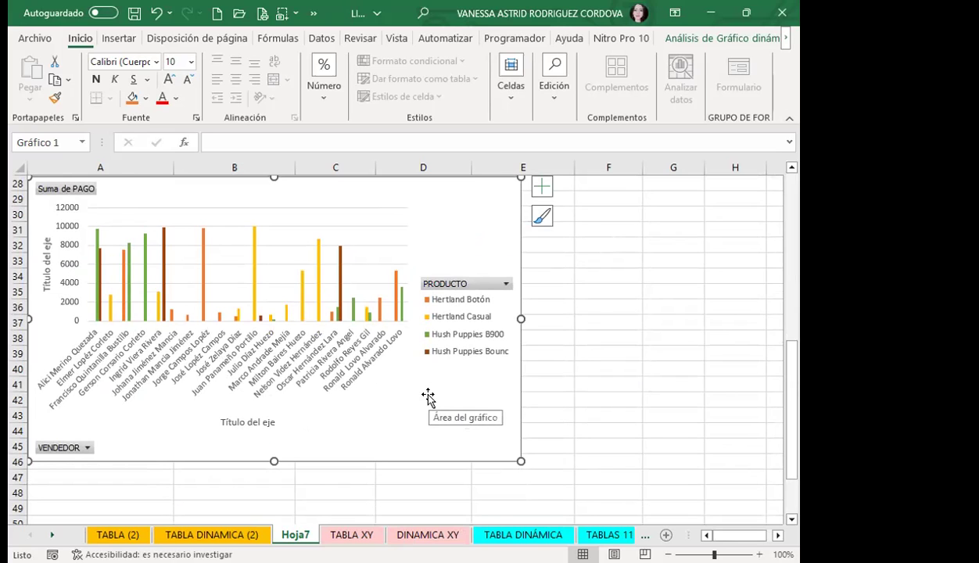
{"action": "left_click", "coordinate": [672, 39]}
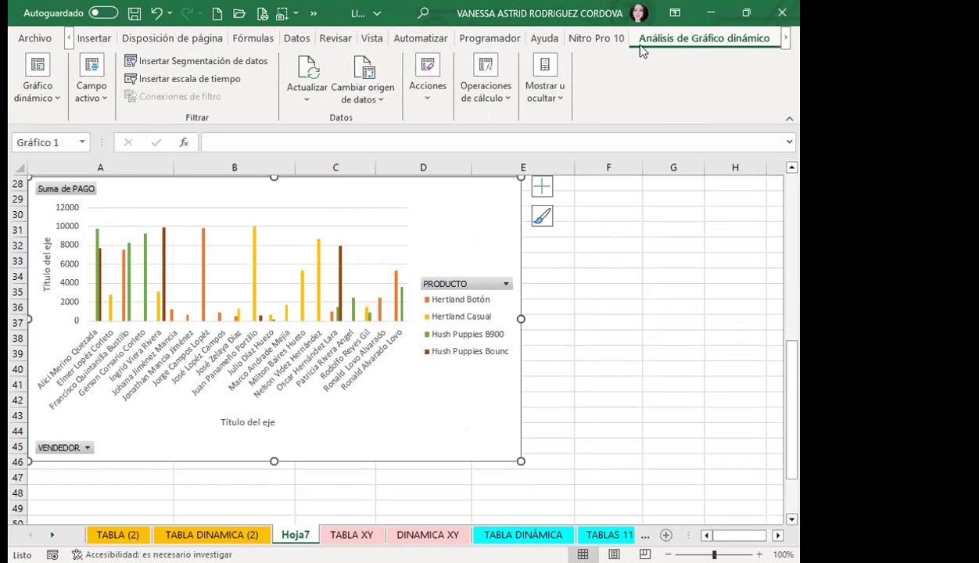
{"action": "left_click", "coordinate": [482, 98]}
{"action": "left_click", "coordinate": [550, 98]}
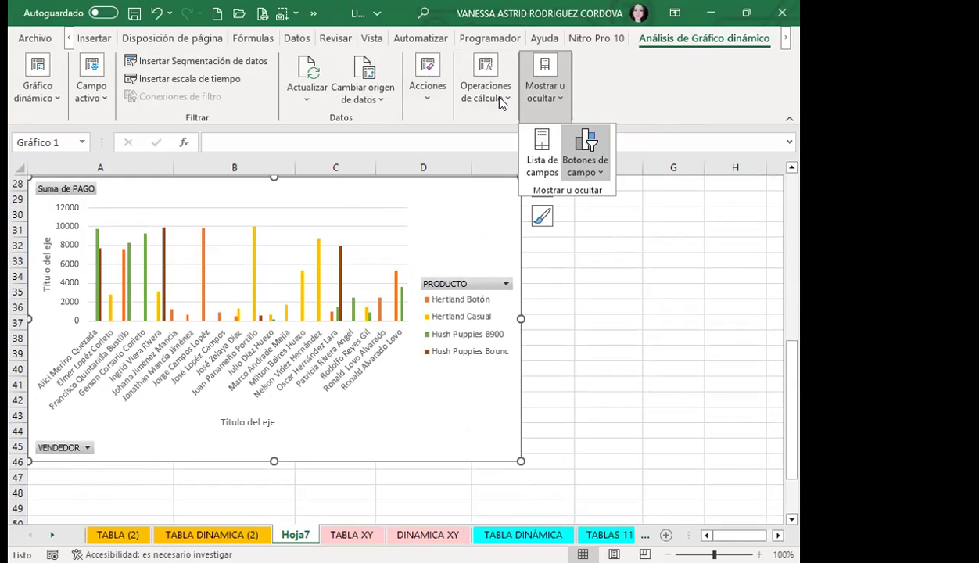
{"action": "left_click", "coordinate": [485, 93]}
{"action": "mouse_move", "coordinate": [501, 154]}
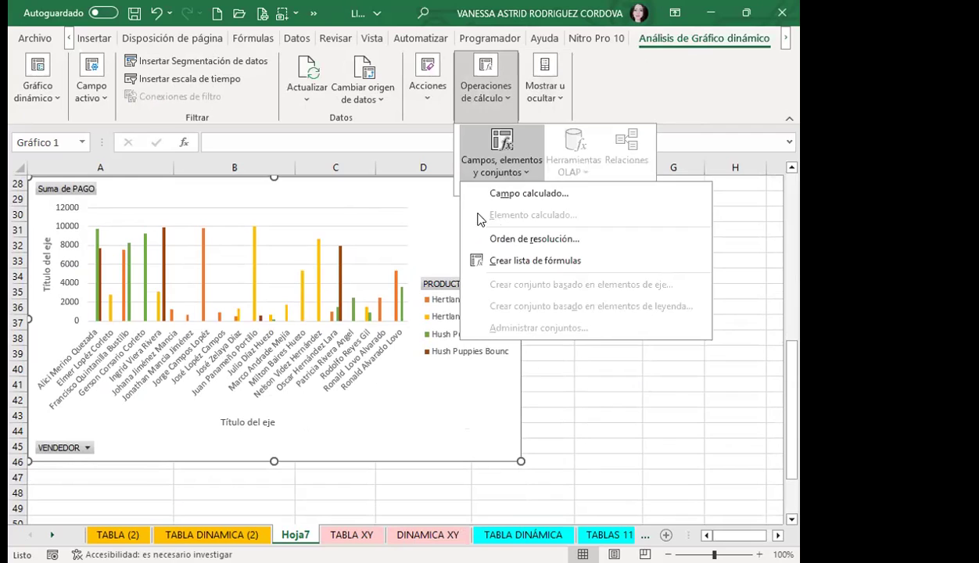
{"action": "left_click", "coordinate": [425, 98]}
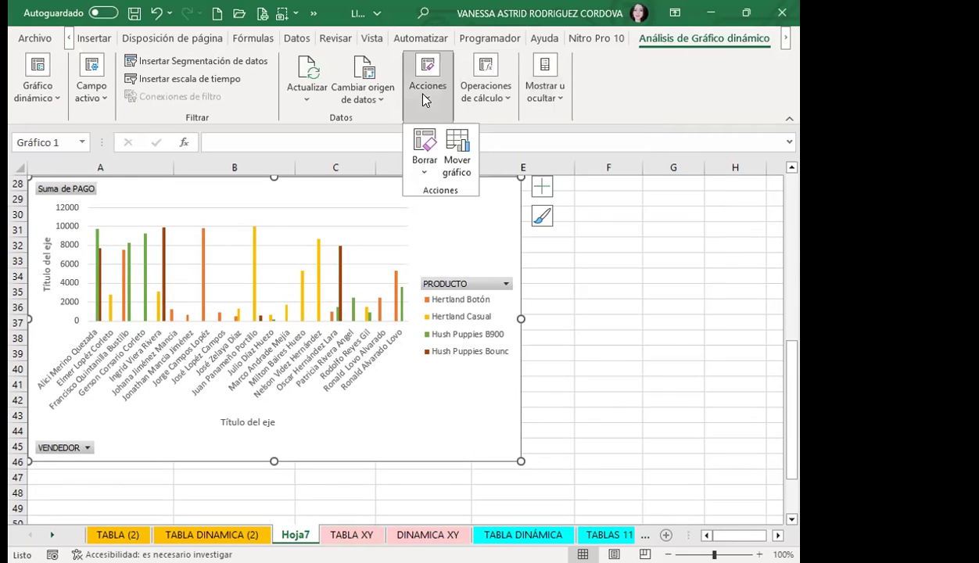
{"action": "left_click", "coordinate": [384, 128]}
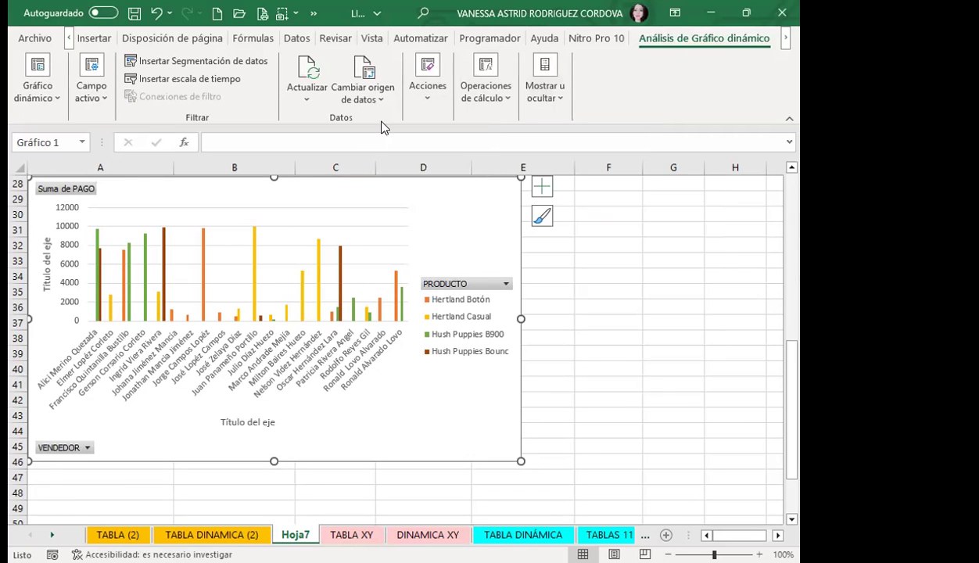
{"action": "left_click", "coordinate": [306, 96]}
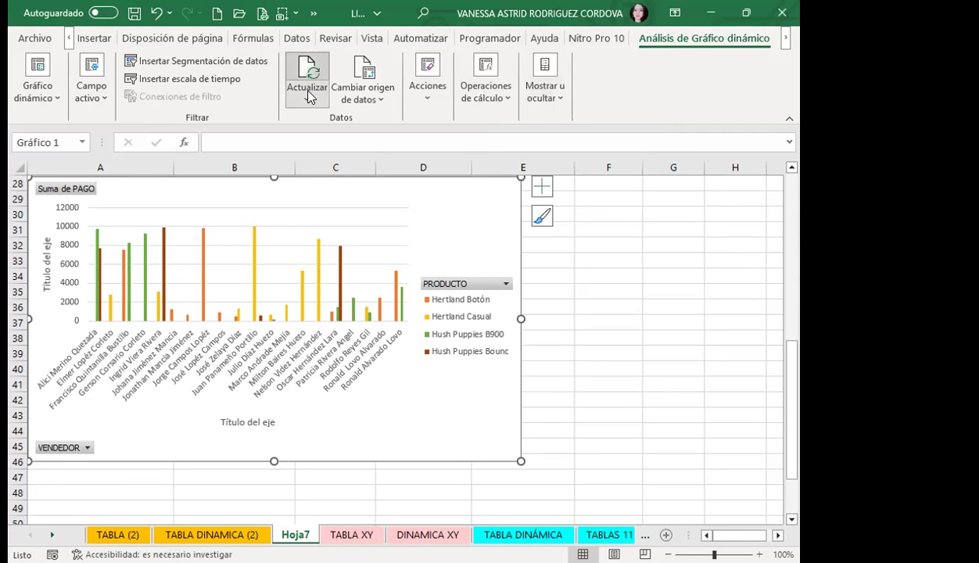
{"action": "left_click", "coordinate": [366, 97]}
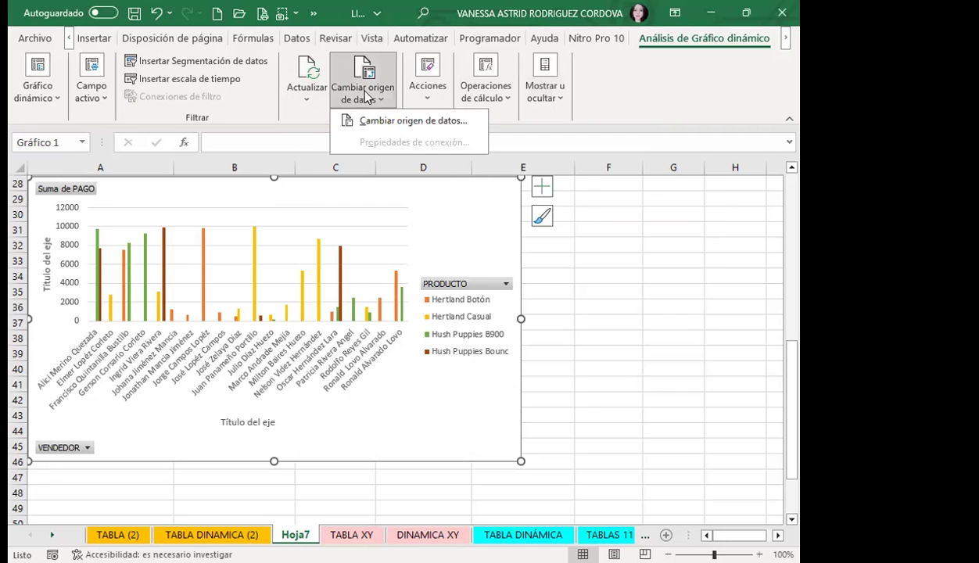
{"action": "left_click", "coordinate": [485, 225]}
{"action": "left_click", "coordinate": [785, 43]}
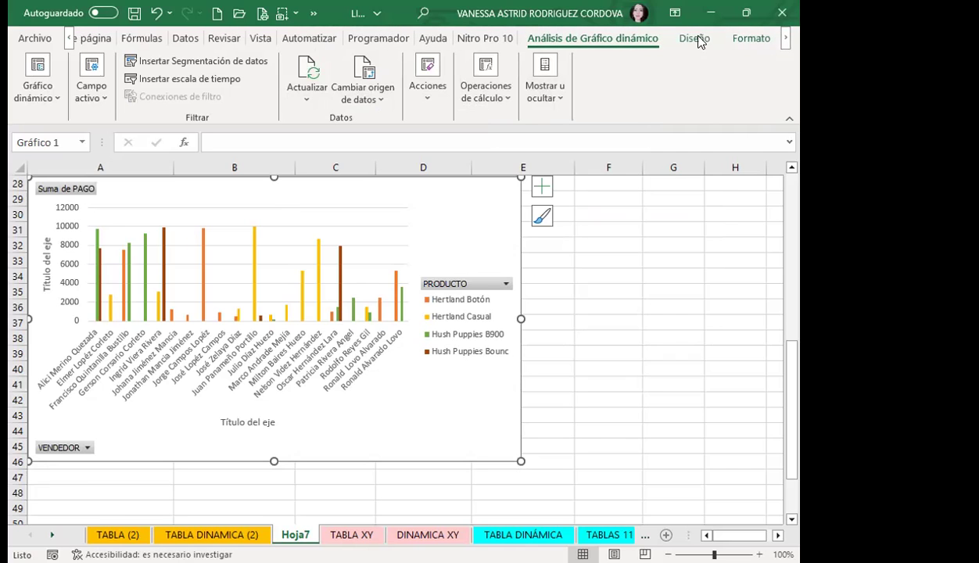
Step: Try Cambiar fila/columna and review the seller and product series in Seleccionar datos
{"action": "left_click", "coordinate": [694, 41]}
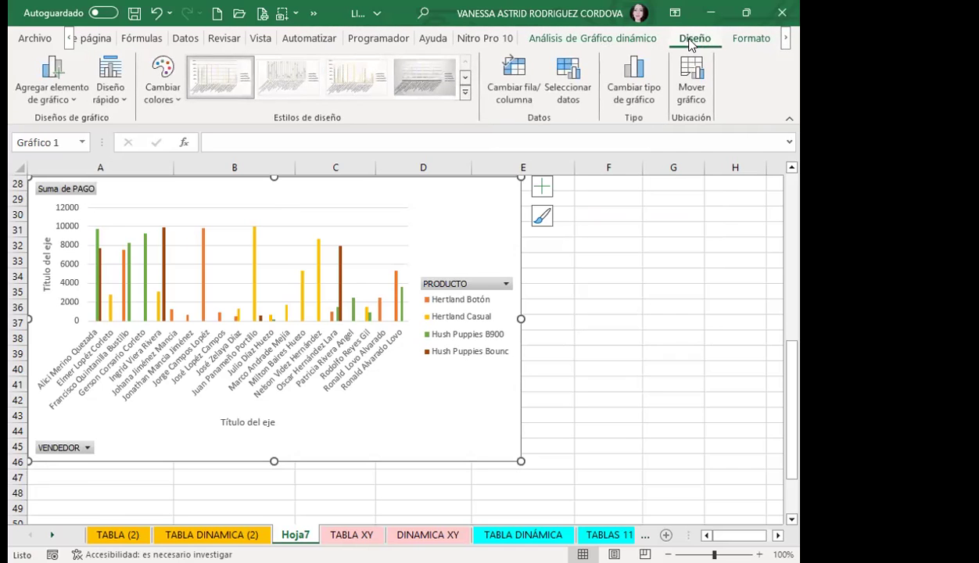
{"action": "left_click", "coordinate": [514, 78]}
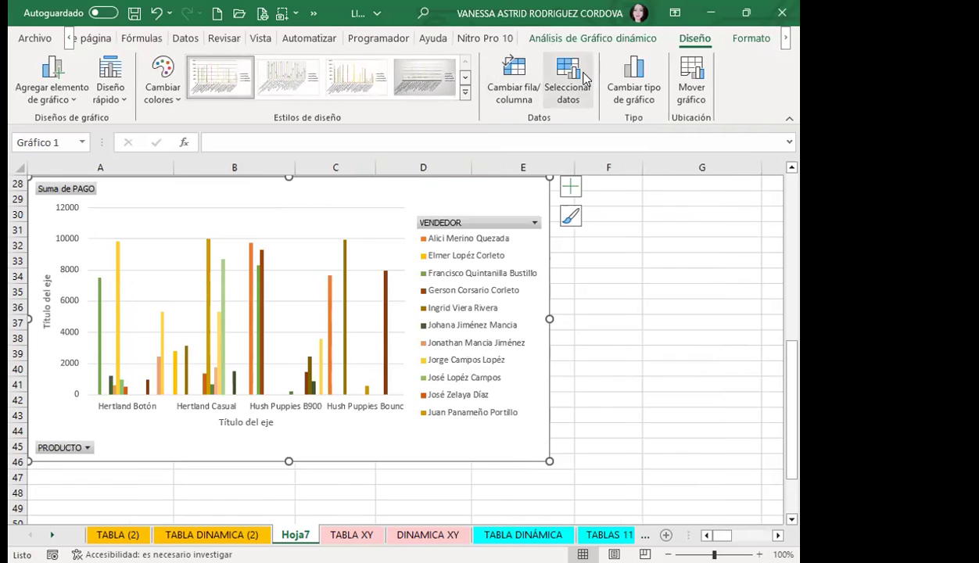
{"action": "left_click", "coordinate": [578, 67]}
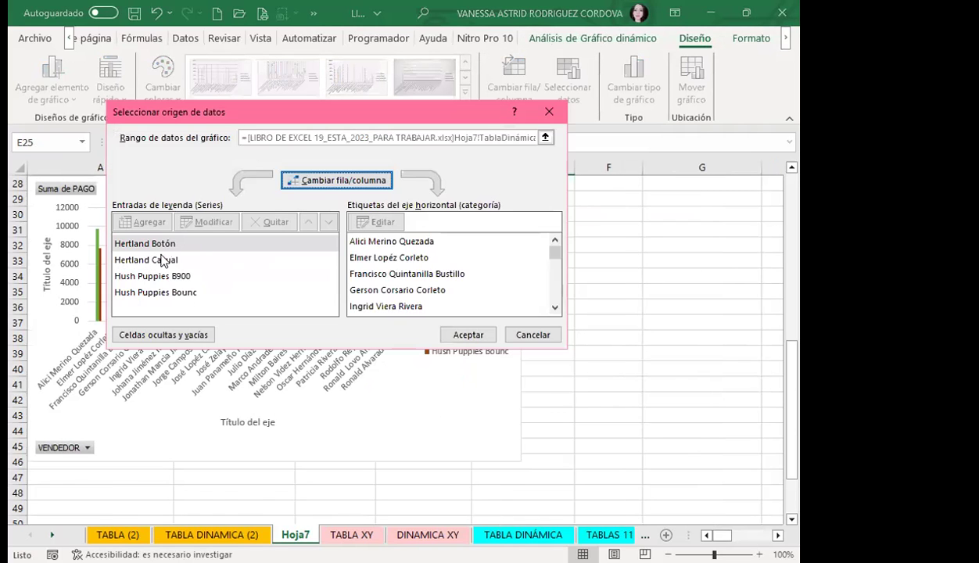
{"action": "left_click", "coordinate": [166, 259]}
{"action": "left_click", "coordinate": [399, 257]}
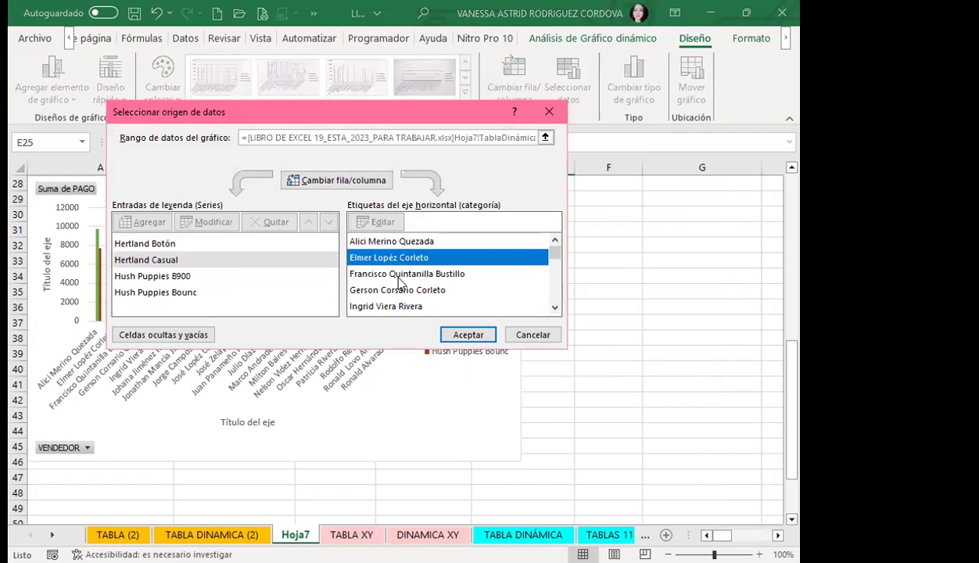
{"action": "left_click", "coordinate": [395, 275]}
{"action": "left_click", "coordinate": [390, 290]}
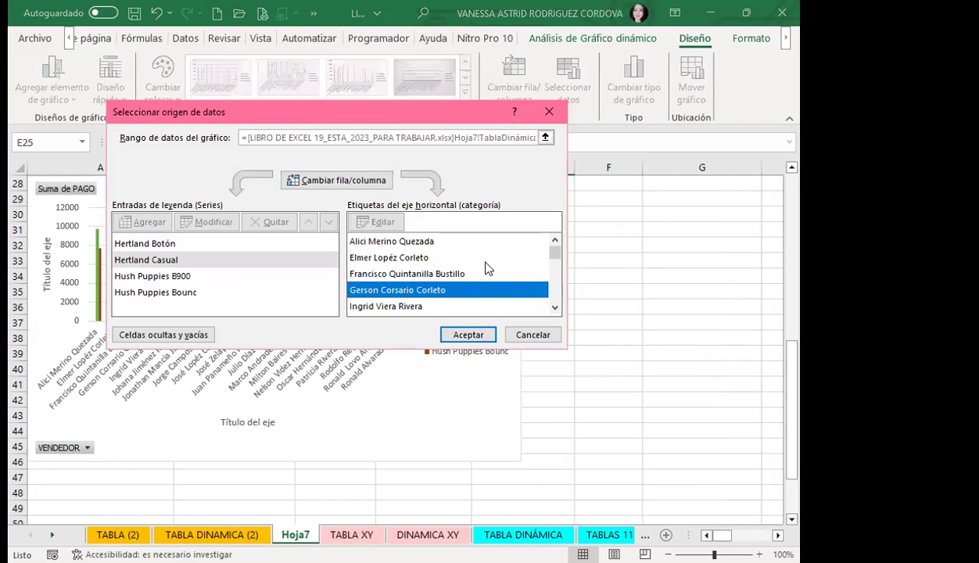
{"action": "left_click_drag", "start_coordinate": [553, 258], "coordinate": [546, 278]}
{"action": "scroll", "coordinate": [546, 279], "scroll_direction": "up", "scroll_amount": 5}
{"action": "left_click", "coordinate": [174, 277]}
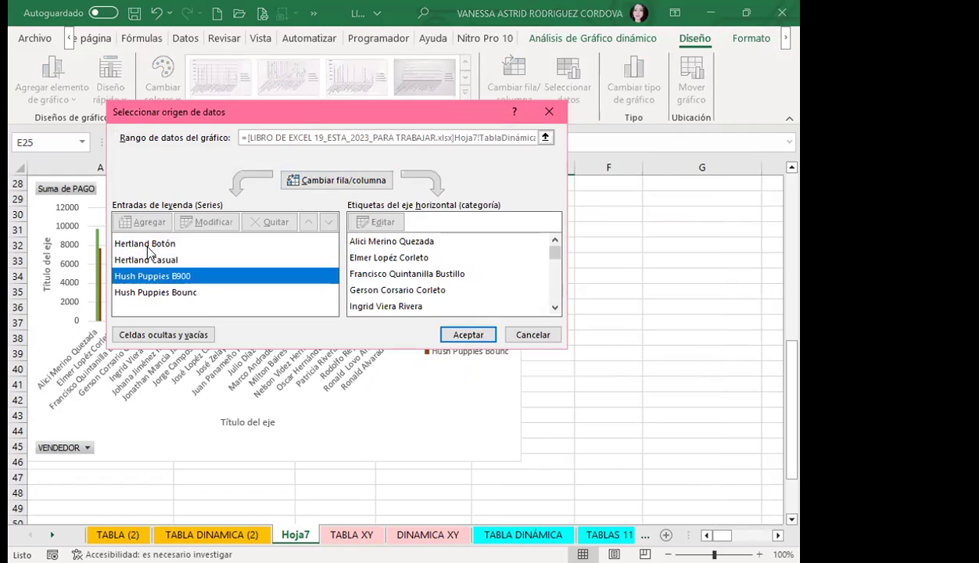
{"action": "left_click", "coordinate": [145, 292]}
{"action": "left_click", "coordinate": [145, 270]}
{"action": "left_click", "coordinate": [146, 259]}
{"action": "left_click", "coordinate": [152, 244]}
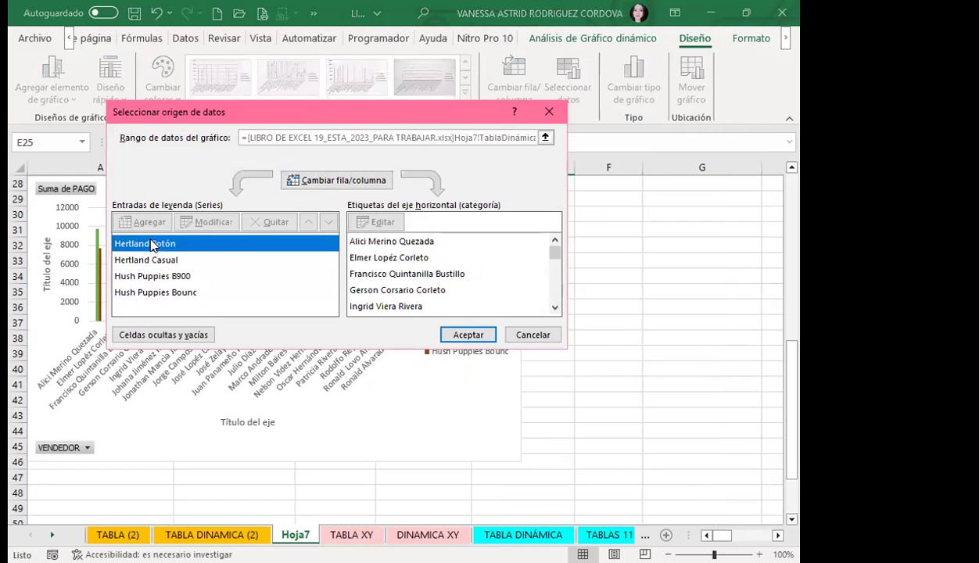
{"action": "left_click", "coordinate": [457, 337]}
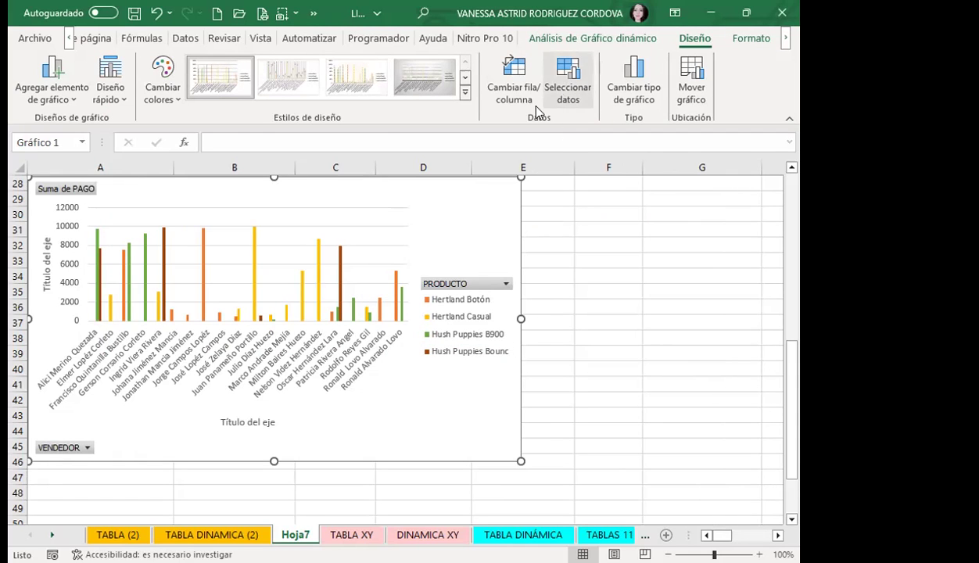
Step: Recheck the Hertland Casual and Hush Puppies B900 series in Seleccionar datos and accept
{"action": "left_click", "coordinate": [568, 86]}
{"action": "left_click", "coordinate": [165, 259]}
{"action": "left_click", "coordinate": [154, 278]}
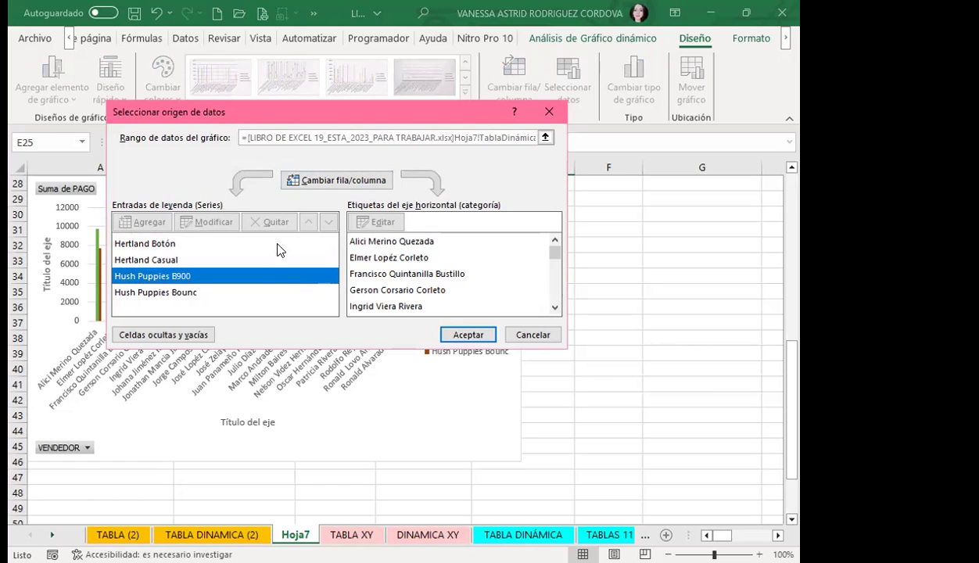
{"action": "left_click", "coordinate": [458, 337]}
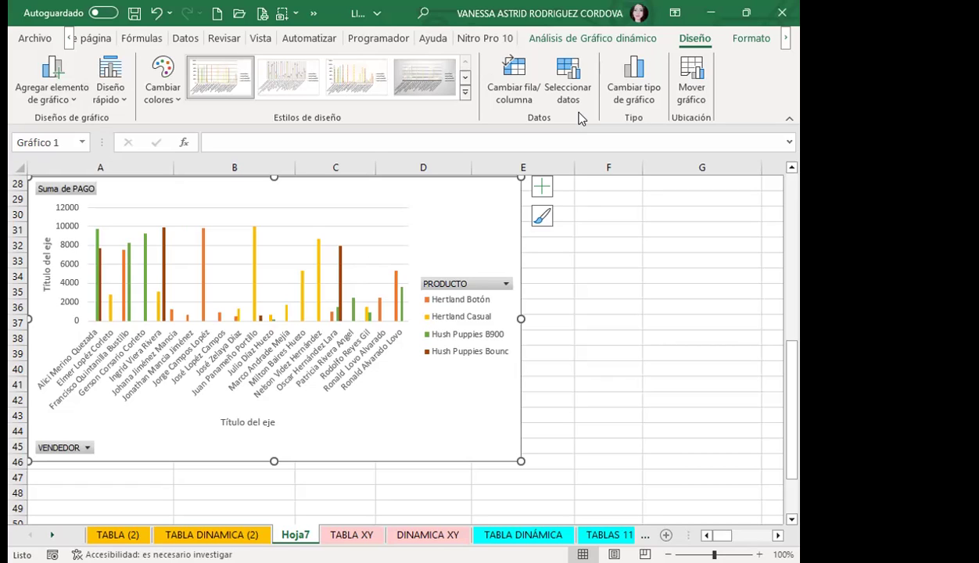
Step: Apply the dark gradient chart style with capitalised axis titles
{"action": "left_click", "coordinate": [467, 96]}
{"action": "left_click", "coordinate": [420, 157]}
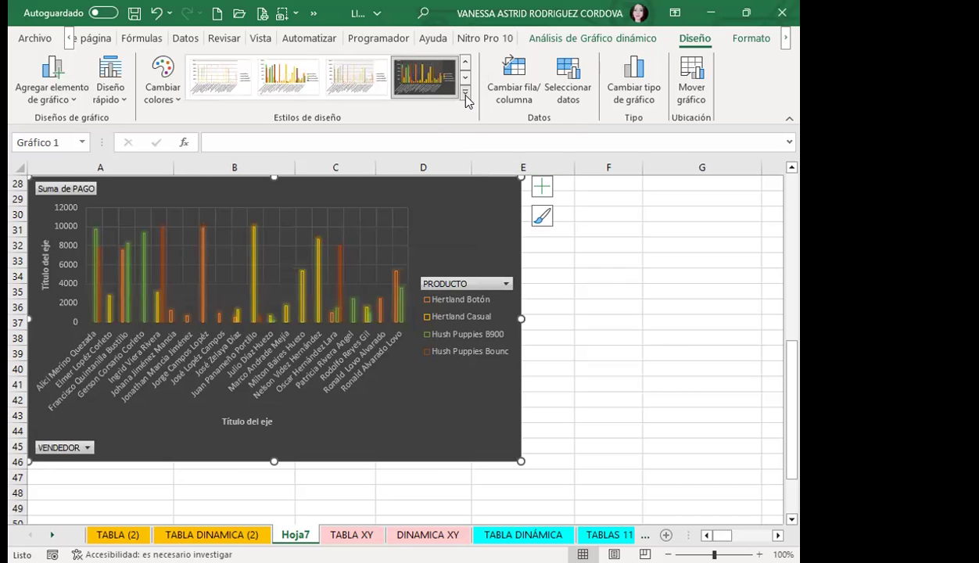
{"action": "left_click", "coordinate": [465, 93]}
{"action": "left_click", "coordinate": [422, 118]}
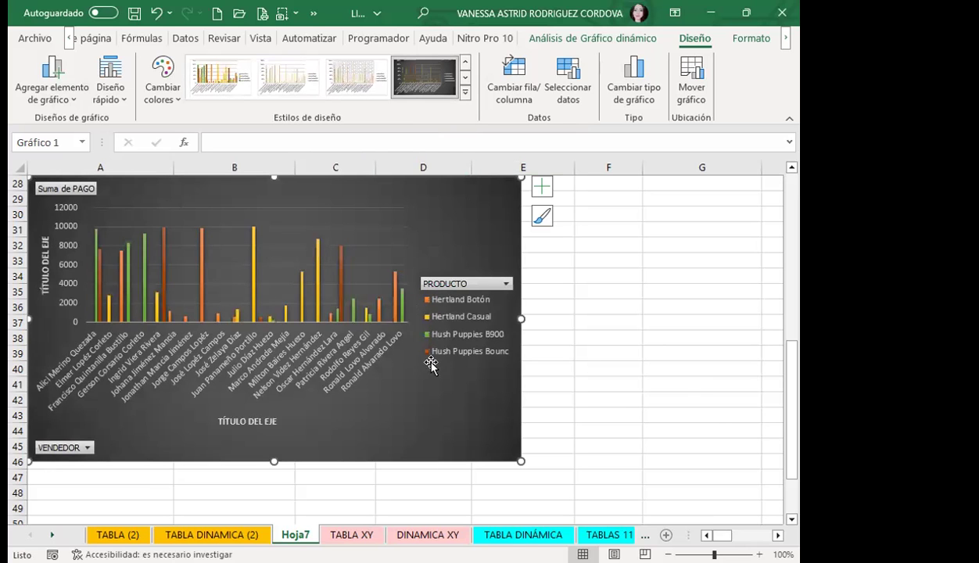
Step: Move the dark chart down so it starts at row 31 and reselect it
{"action": "left_click_drag", "start_coordinate": [468, 242], "coordinate": [472, 294]}
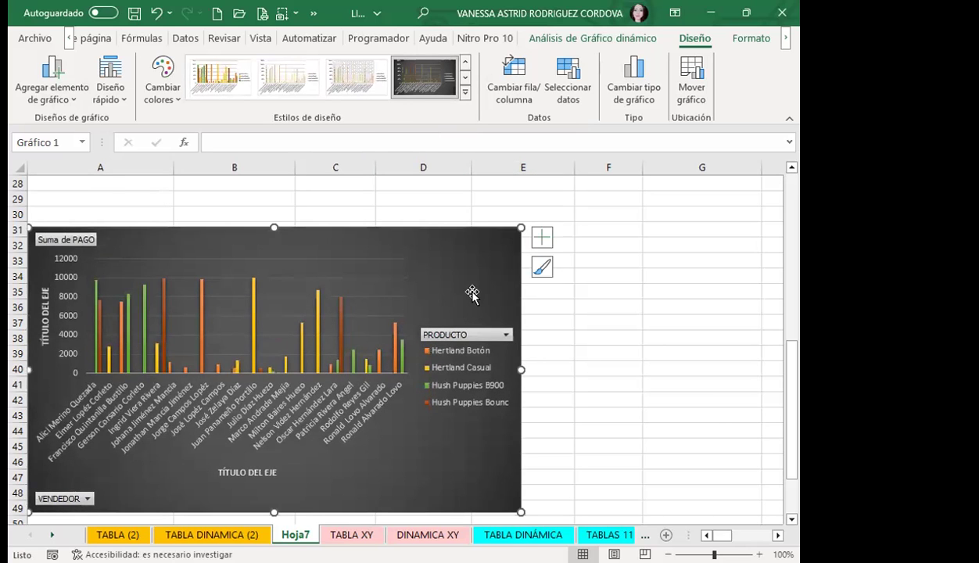
{"action": "scroll", "coordinate": [472, 294], "scroll_direction": "up", "scroll_amount": 2}
{"action": "scroll", "coordinate": [316, 381], "scroll_direction": "up", "scroll_amount": 4}
{"action": "scroll", "coordinate": [388, 350], "scroll_direction": "up", "scroll_amount": 2}
{"action": "left_click", "coordinate": [391, 342]}
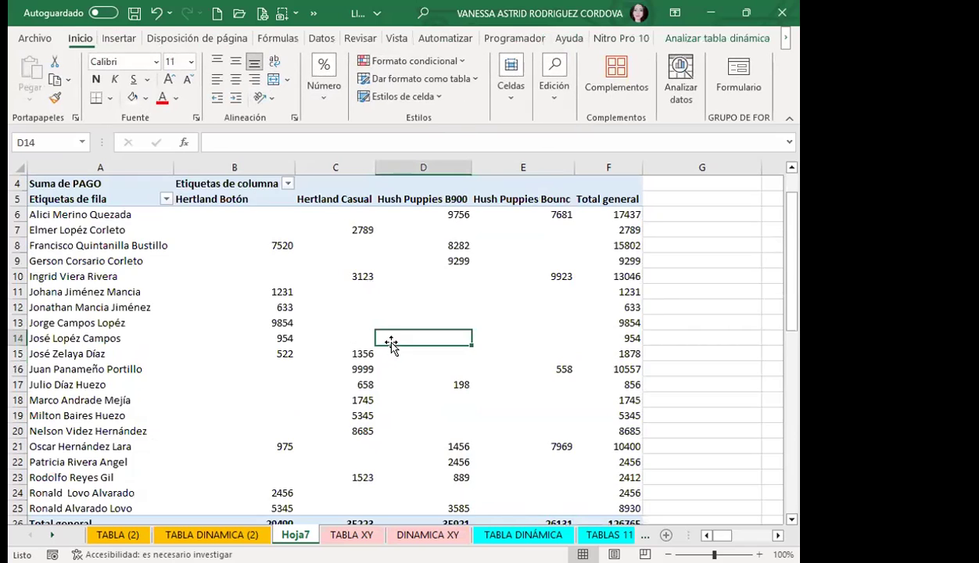
{"action": "scroll", "coordinate": [391, 345], "scroll_direction": "down", "scroll_amount": 3}
{"action": "scroll", "coordinate": [376, 310], "scroll_direction": "down", "scroll_amount": 3}
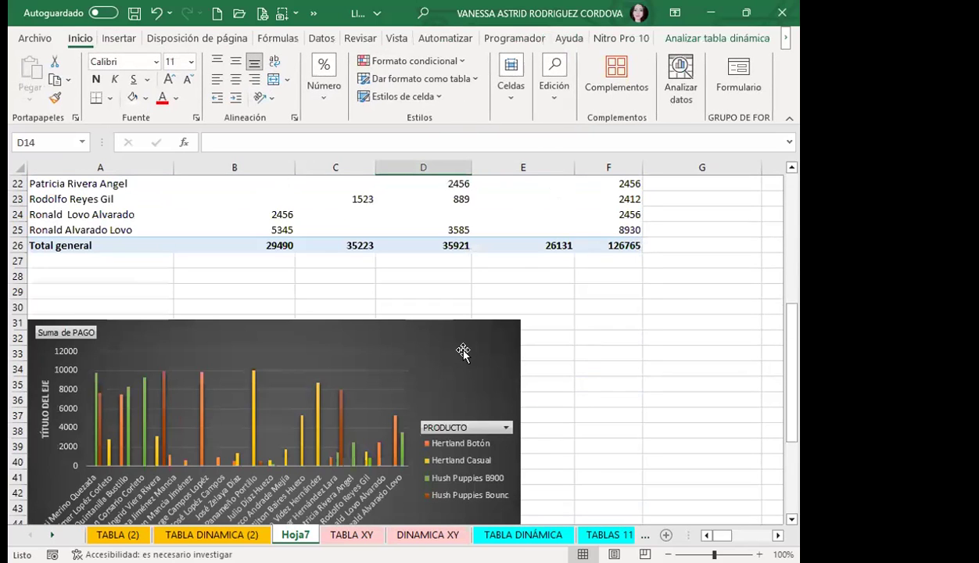
{"action": "left_click", "coordinate": [462, 352]}
{"action": "scroll", "coordinate": [462, 352], "scroll_direction": "down", "scroll_amount": 3}
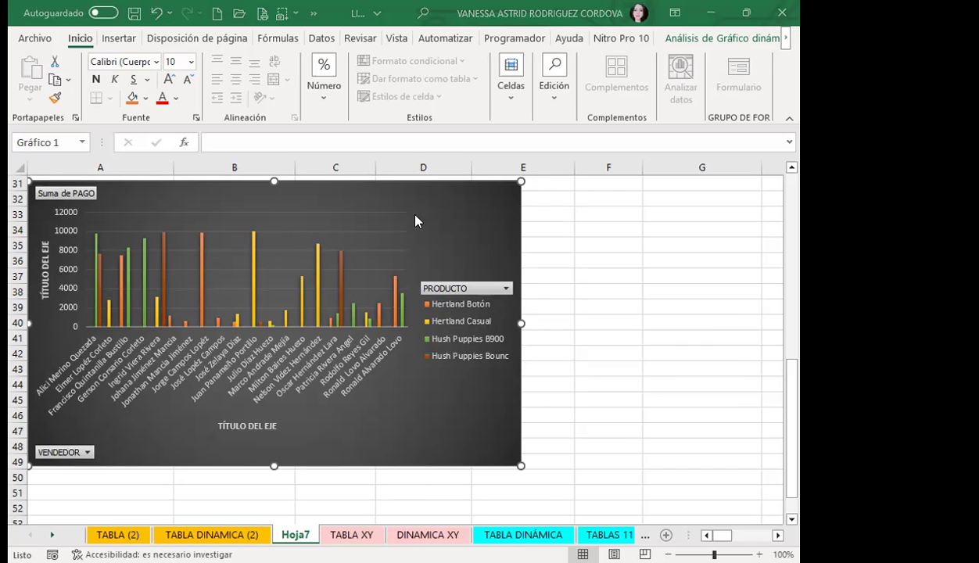
{"action": "left_click", "coordinate": [717, 38]}
{"action": "left_click", "coordinate": [536, 98]}
Step: Show and then close the pivot chart field list, and go to the DINAMICA XY sheet
{"action": "left_click", "coordinate": [534, 135]}
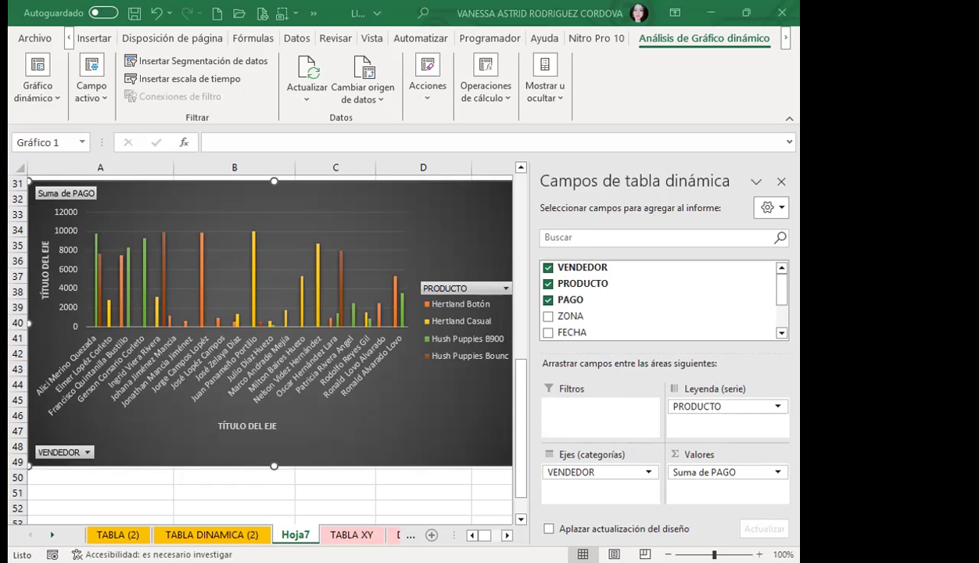
{"action": "left_click", "coordinate": [782, 181]}
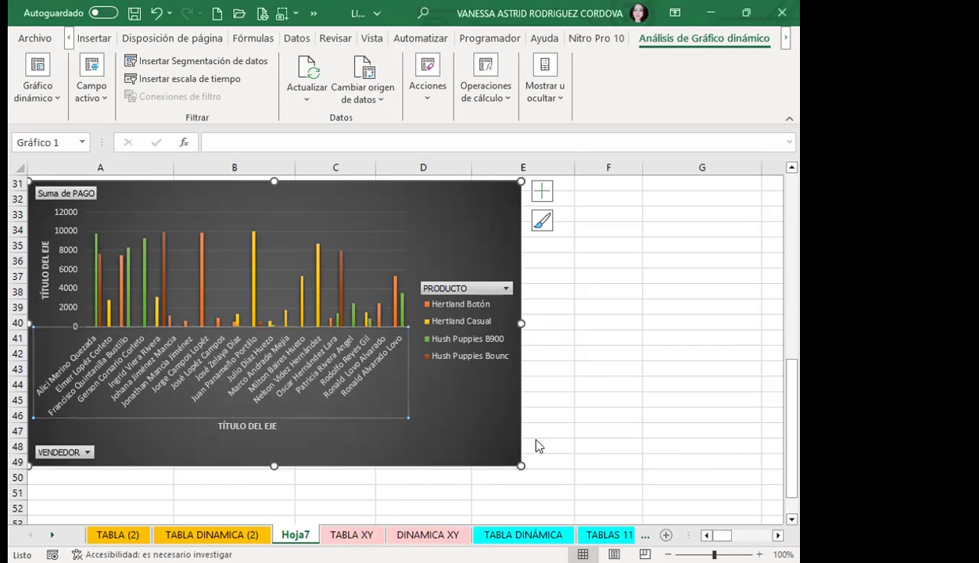
{"action": "left_click", "coordinate": [428, 535]}
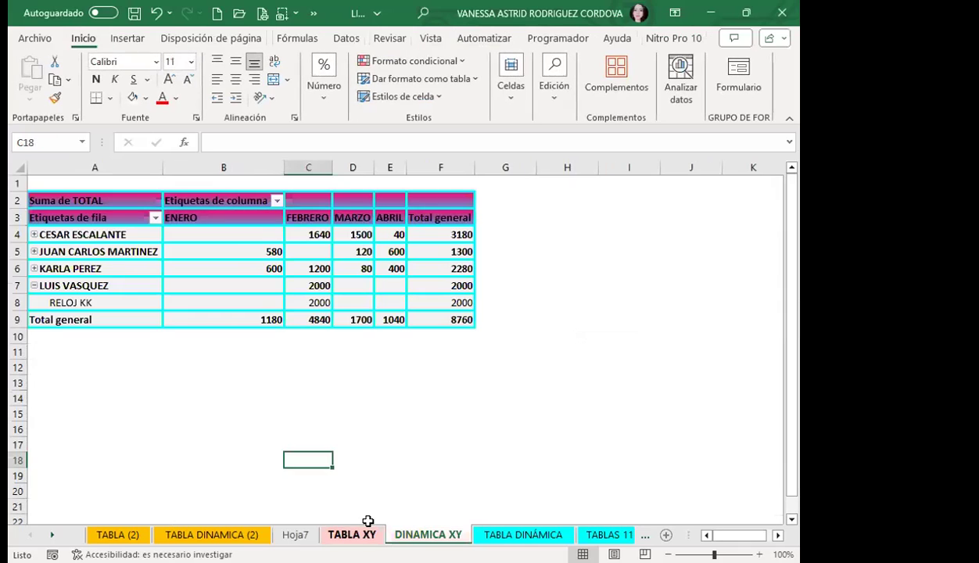
Step: Insert a Columnas agrupadas pivot chart from the DINAMICA XY table and drag it off the table
{"action": "left_click", "coordinate": [242, 270]}
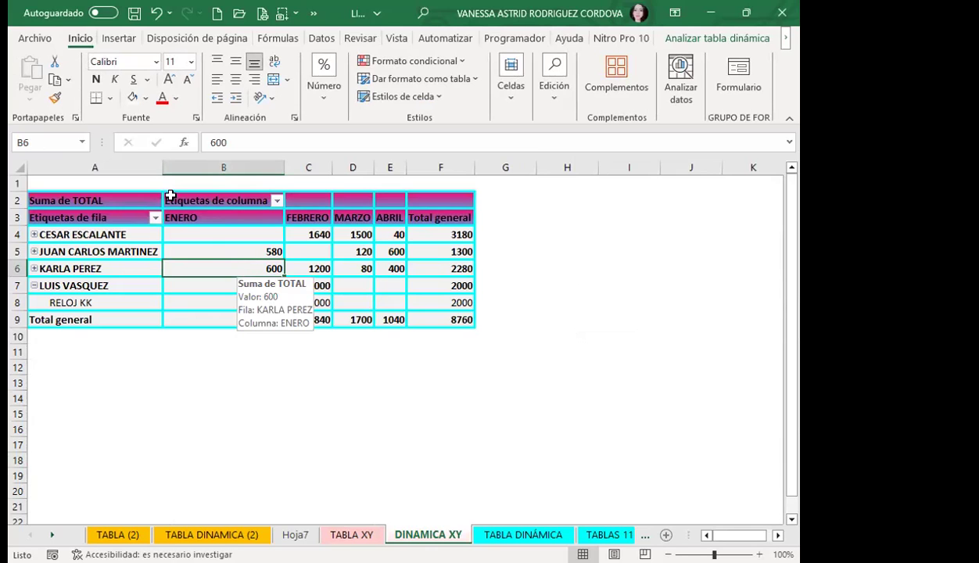
{"action": "left_click", "coordinate": [235, 254]}
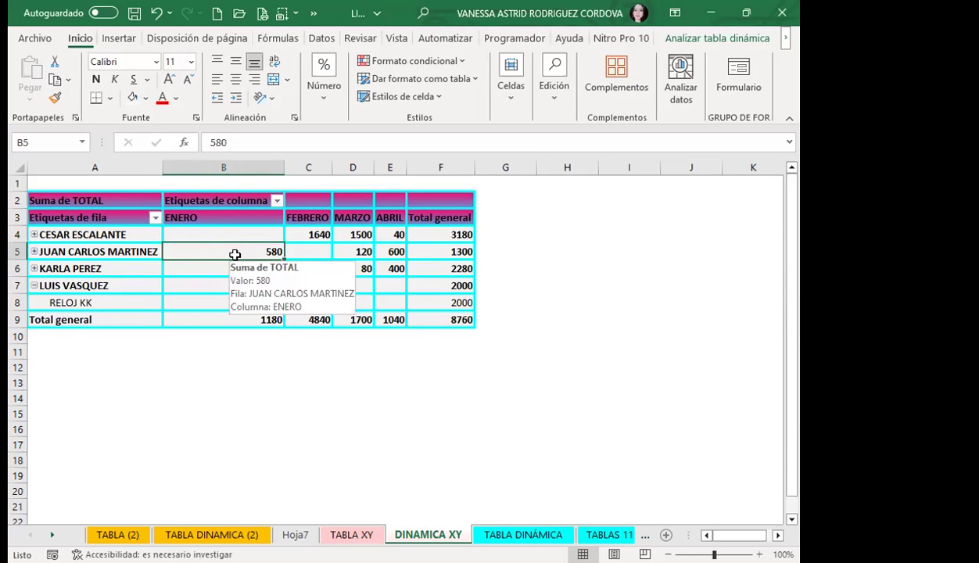
{"action": "left_click", "coordinate": [700, 38]}
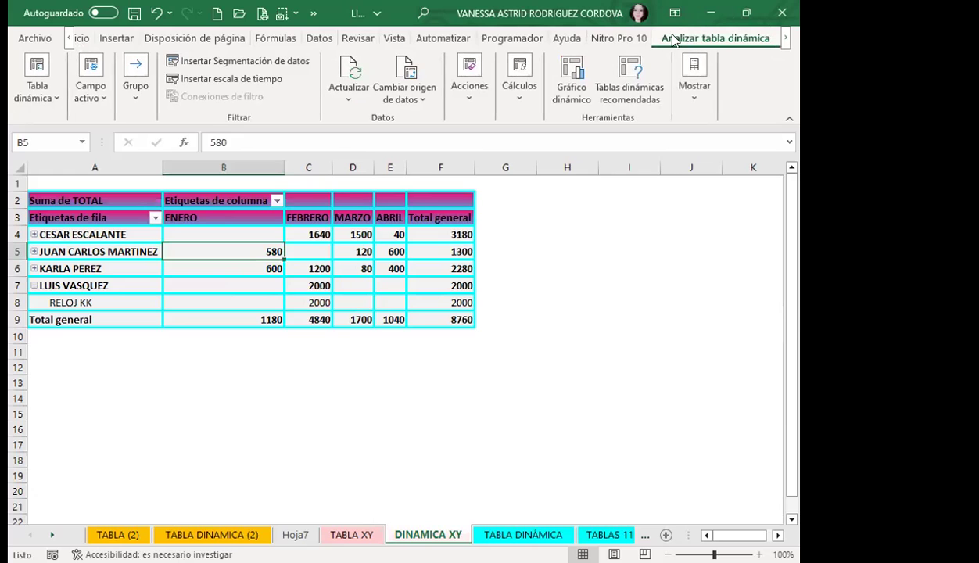
{"action": "left_click", "coordinate": [573, 76]}
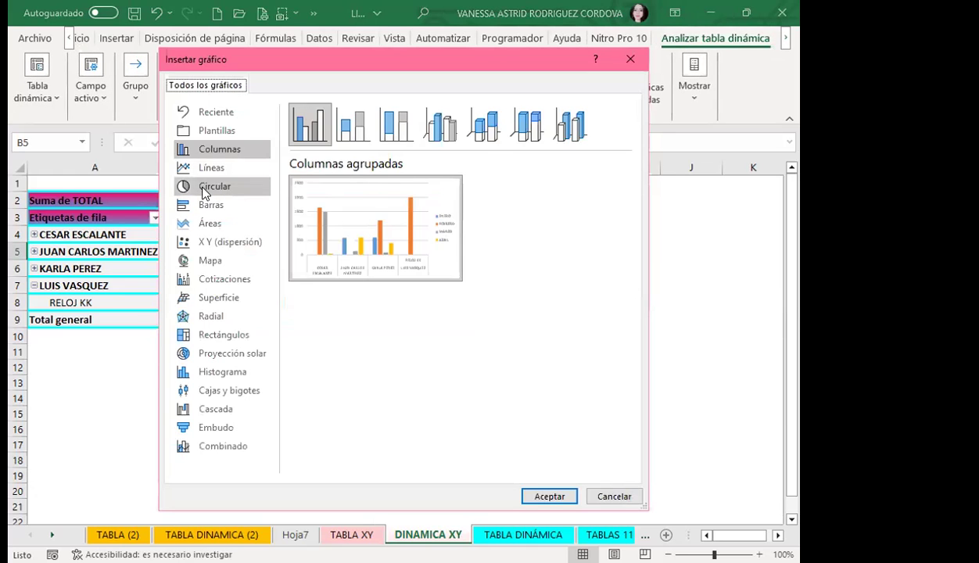
{"action": "left_click", "coordinate": [229, 186]}
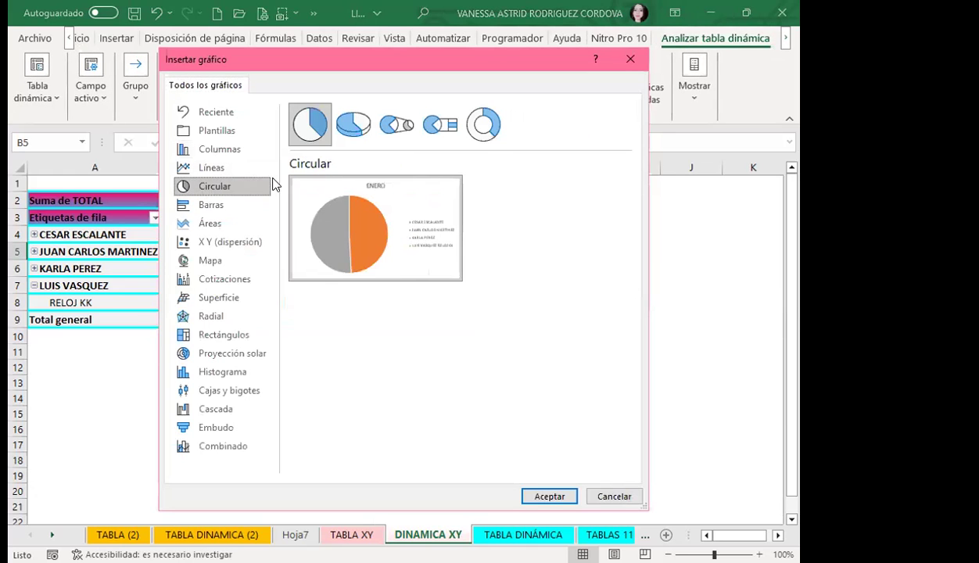
{"action": "left_click", "coordinate": [220, 152]}
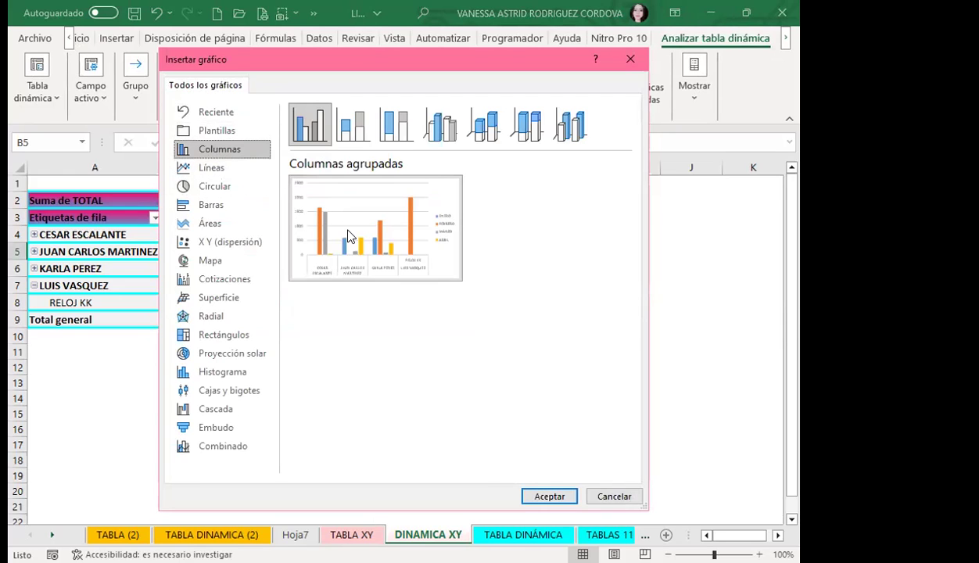
{"action": "left_click", "coordinate": [305, 129]}
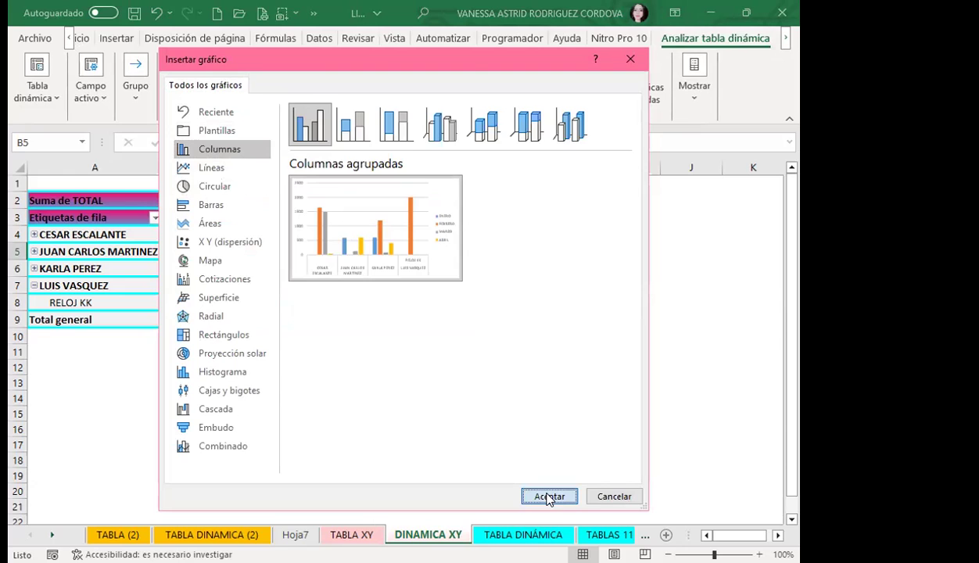
{"action": "key", "text": "Return"}
{"action": "left_click_drag", "start_coordinate": [527, 240], "coordinate": [407, 319]}
Step: Move the chart clear of the total row and apply Diseño rápido layout 9 with axis titles
{"action": "scroll", "coordinate": [403, 313], "scroll_direction": "down", "scroll_amount": 3}
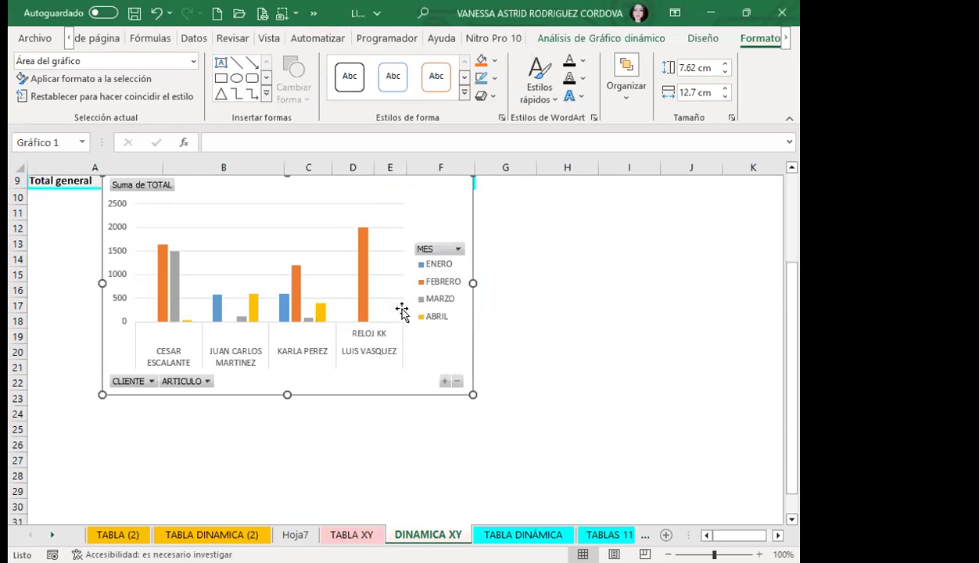
{"action": "left_click_drag", "start_coordinate": [421, 208], "coordinate": [446, 264]}
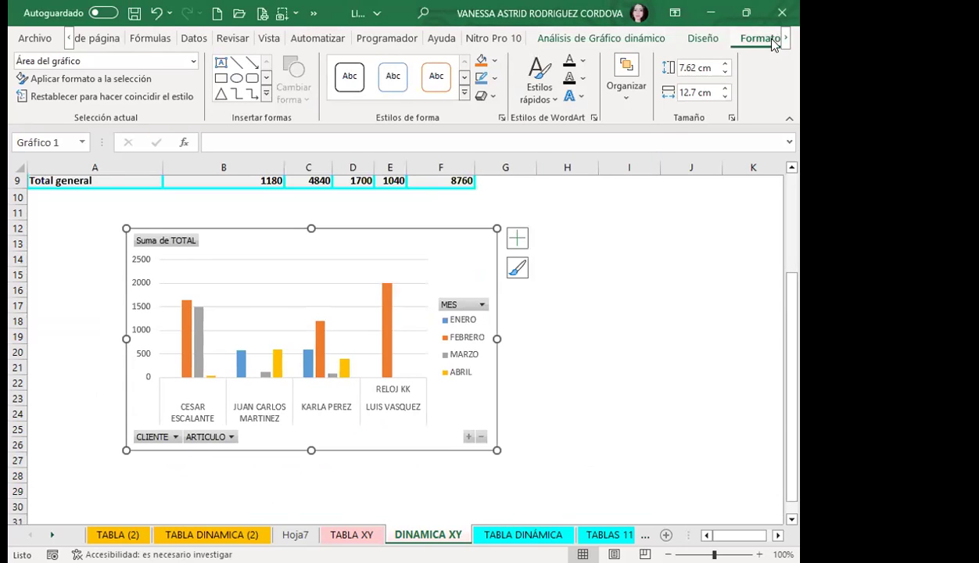
{"action": "left_click", "coordinate": [600, 38]}
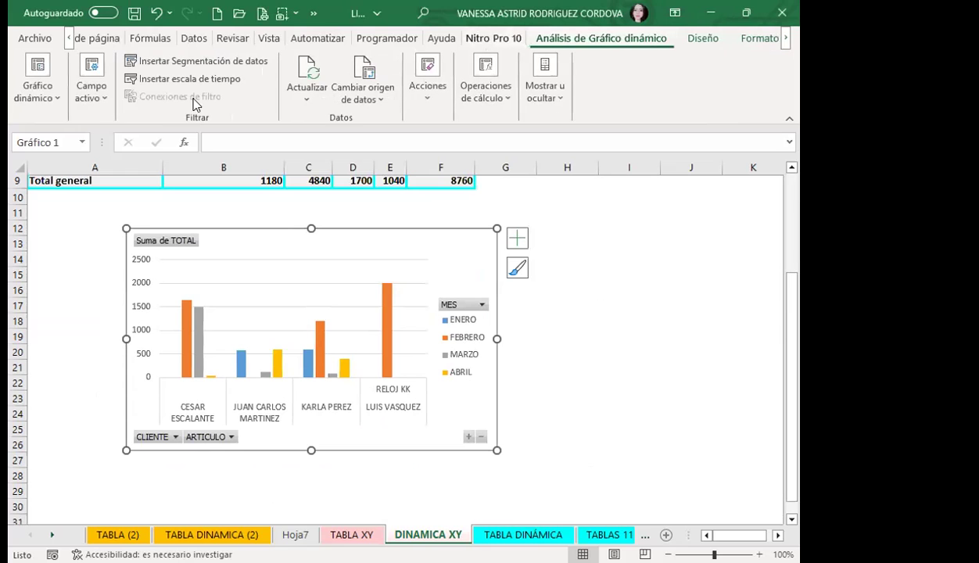
{"action": "left_click", "coordinate": [91, 93]}
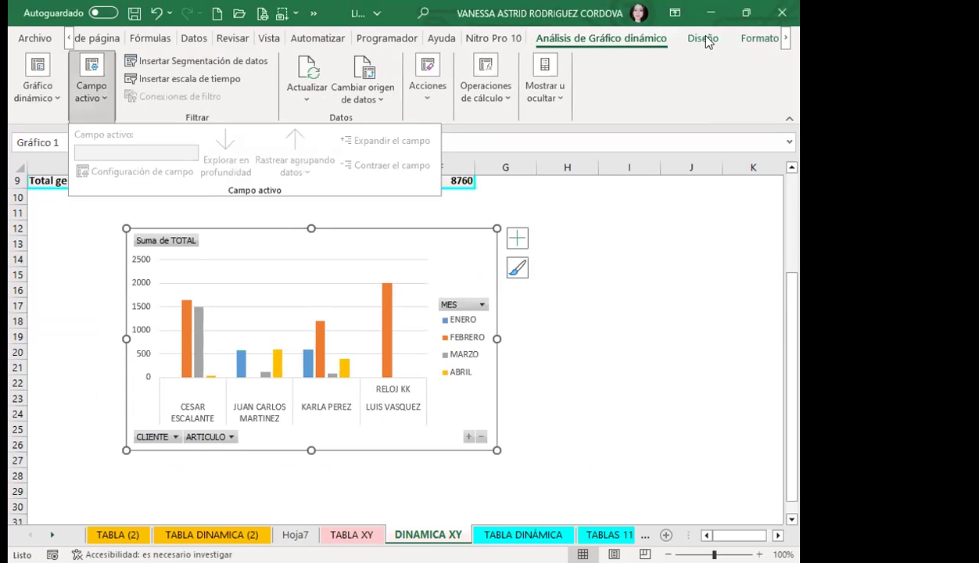
{"action": "left_click", "coordinate": [119, 82]}
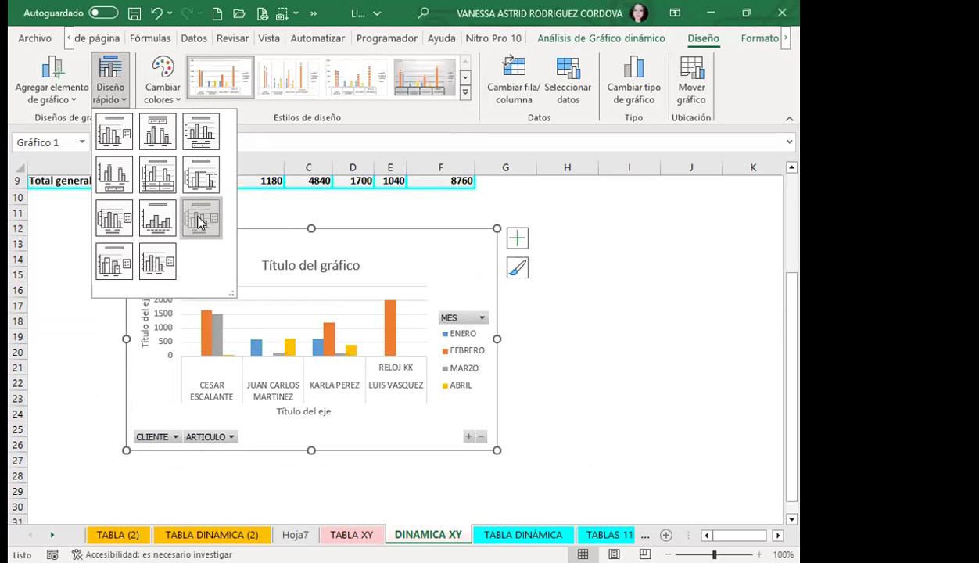
{"action": "left_click", "coordinate": [197, 213]}
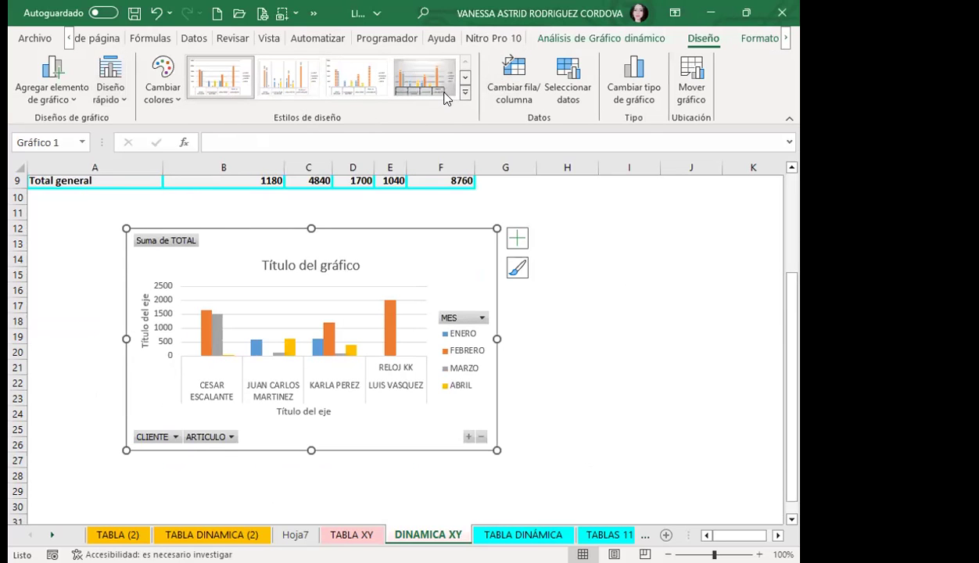
Step: Apply the green-and-blue colour palette and delete the placeholder chart title
{"action": "left_click", "coordinate": [166, 85]}
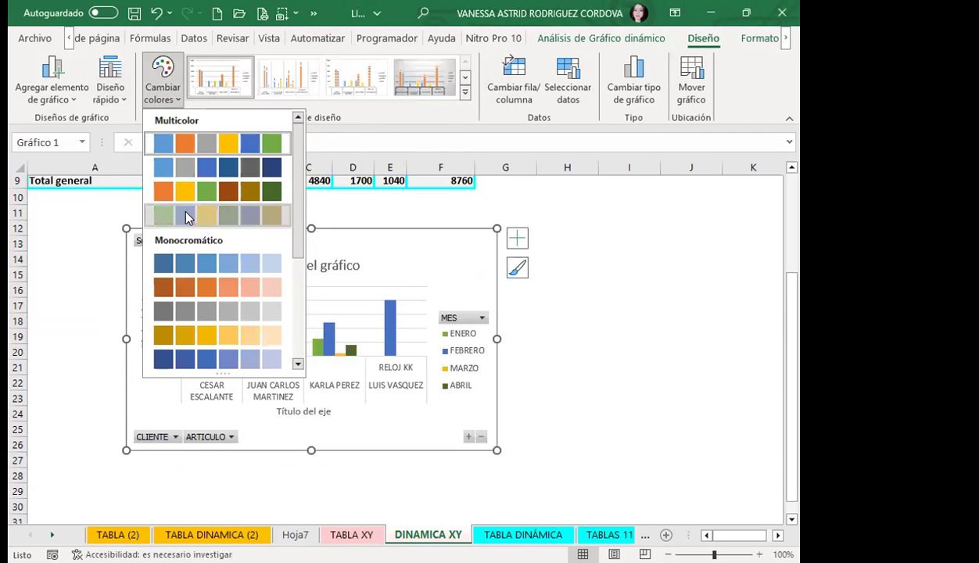
{"action": "left_click", "coordinate": [188, 215]}
{"action": "scroll", "coordinate": [360, 364], "scroll_direction": "down", "scroll_amount": 2}
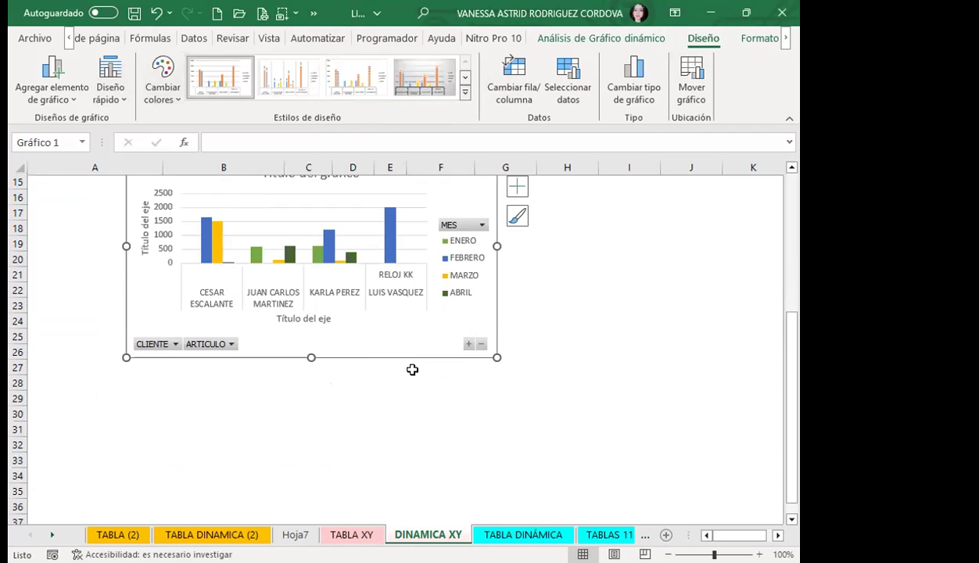
{"action": "scroll", "coordinate": [462, 311], "scroll_direction": "up", "scroll_amount": 2}
{"action": "left_click", "coordinate": [277, 265]}
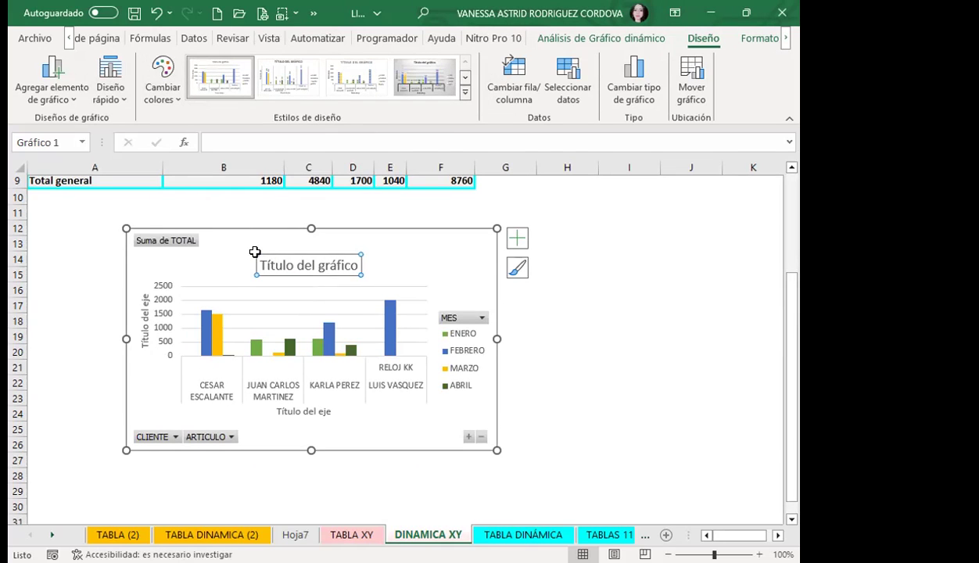
{"action": "key", "text": "Delete"}
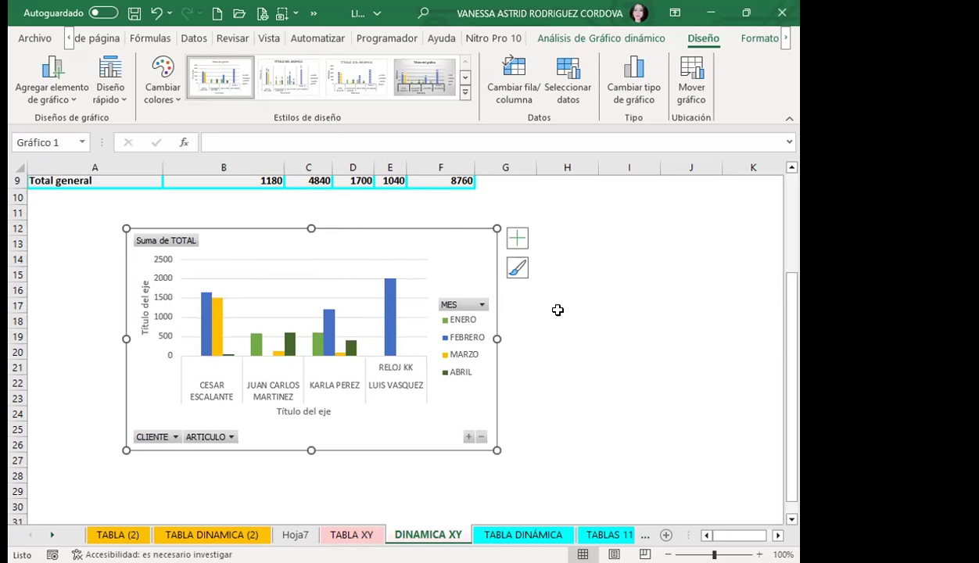
{"action": "left_click", "coordinate": [591, 352]}
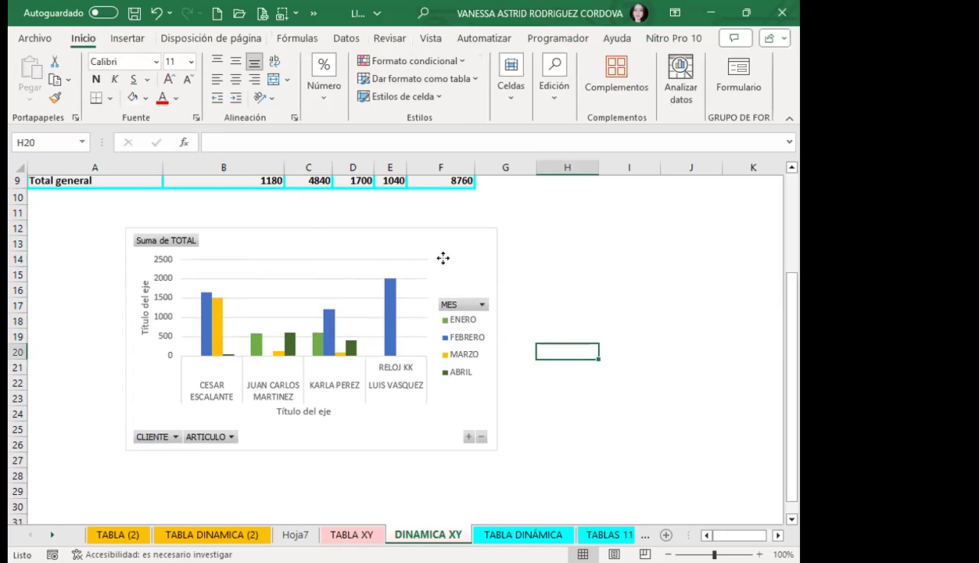
Step: Review the finished chart, then select a cell inside the pivot table
{"action": "left_click", "coordinate": [444, 259]}
{"action": "scroll", "coordinate": [273, 349], "scroll_direction": "up", "scroll_amount": 2}
{"action": "scroll", "coordinate": [61, 320], "scroll_direction": "up", "scroll_amount": 1}
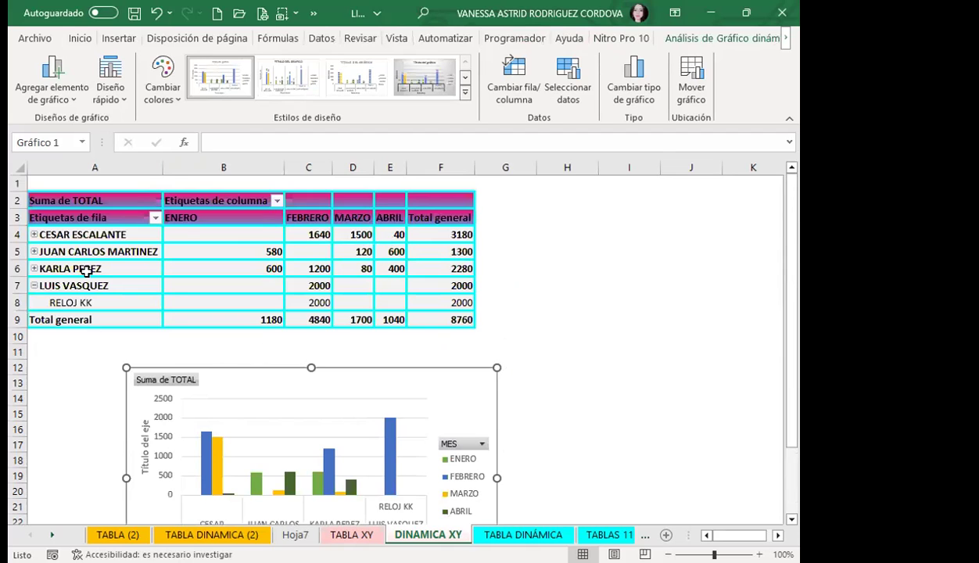
{"action": "scroll", "coordinate": [82, 266], "scroll_direction": "down", "scroll_amount": 2}
{"action": "scroll", "coordinate": [86, 272], "scroll_direction": "down", "scroll_amount": 2}
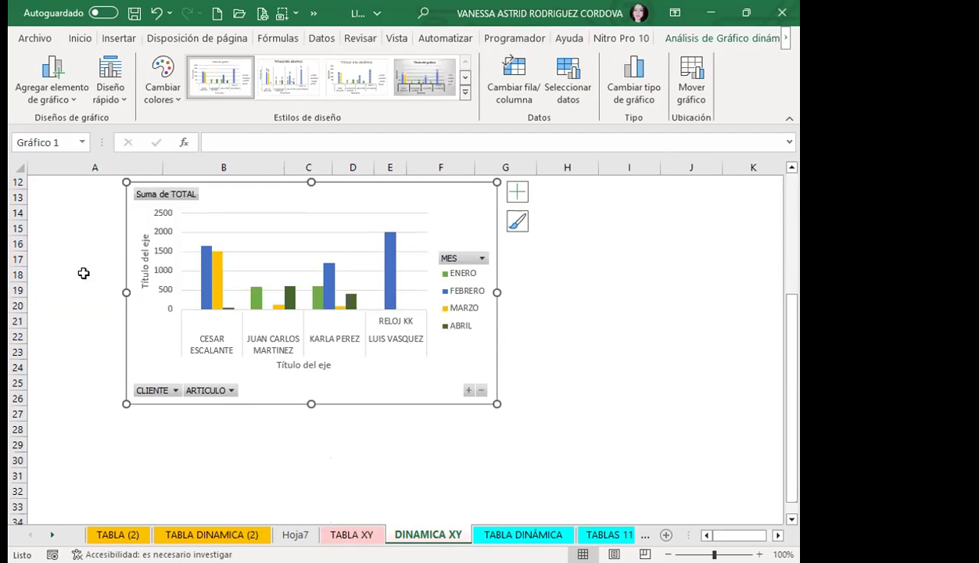
{"action": "scroll", "coordinate": [82, 275], "scroll_direction": "up", "scroll_amount": 1}
{"action": "scroll", "coordinate": [79, 283], "scroll_direction": "up", "scroll_amount": 1}
{"action": "scroll", "coordinate": [79, 283], "scroll_direction": "up", "scroll_amount": 2}
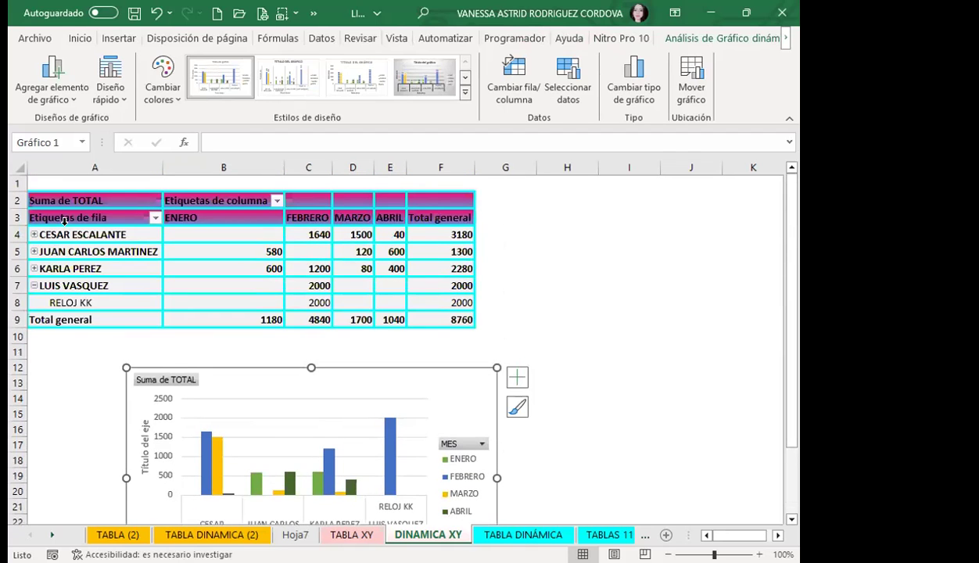
{"action": "left_click", "coordinate": [53, 230]}
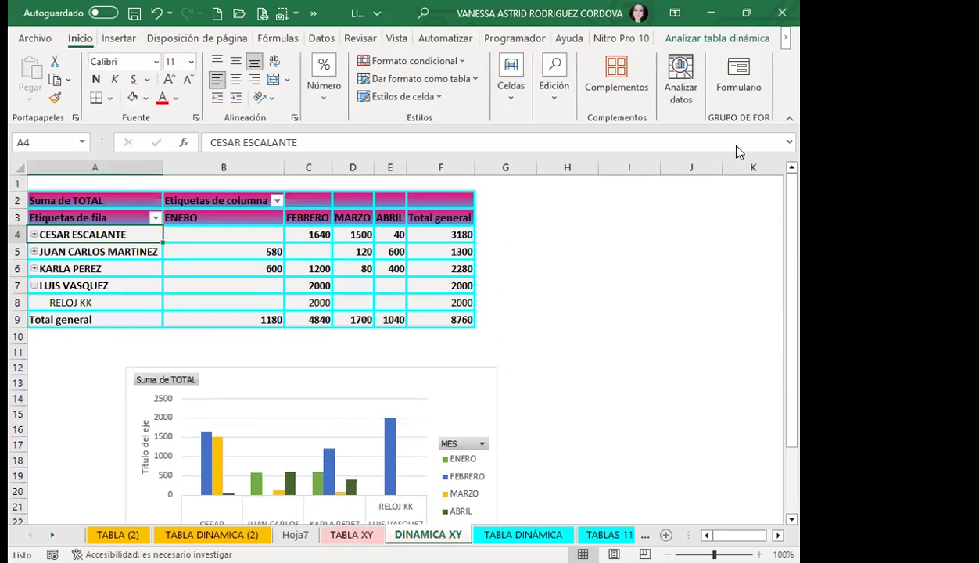
Step: Open Gráfico dinámico, cancel the Insertar gráfico dialog, and review the table and chart
{"action": "left_click", "coordinate": [708, 36]}
{"action": "left_click", "coordinate": [571, 88]}
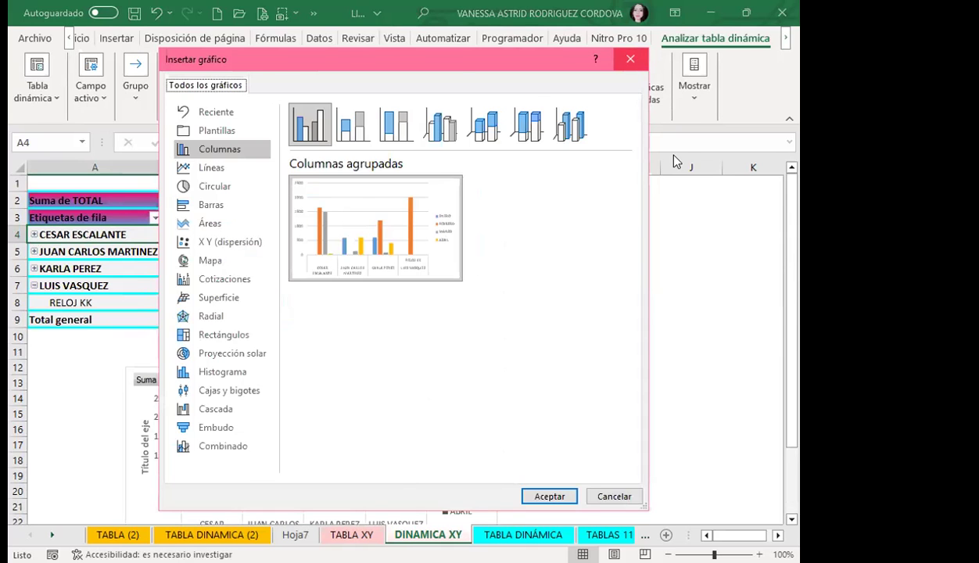
{"action": "key", "text": "Escape"}
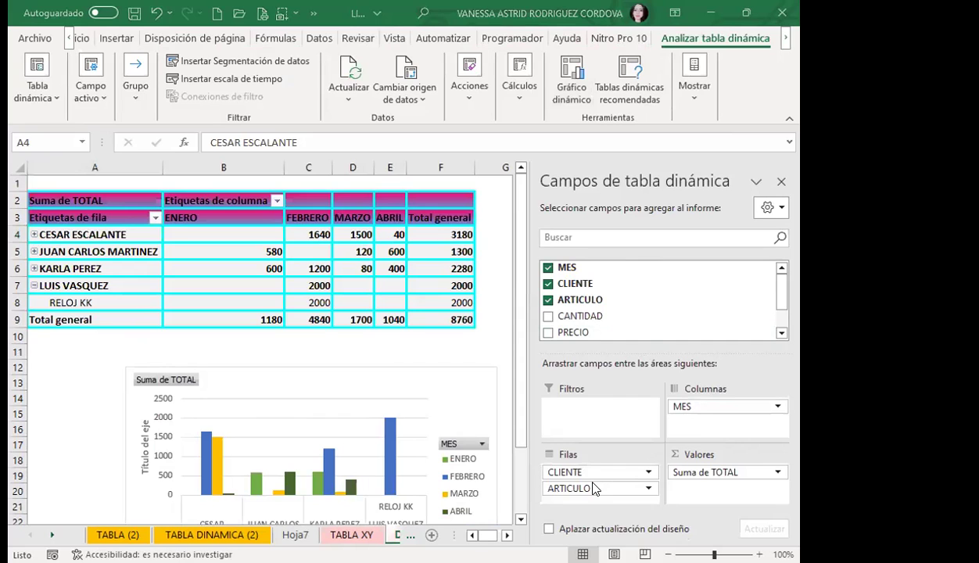
{"action": "scroll", "coordinate": [447, 383], "scroll_direction": "down", "scroll_amount": 4}
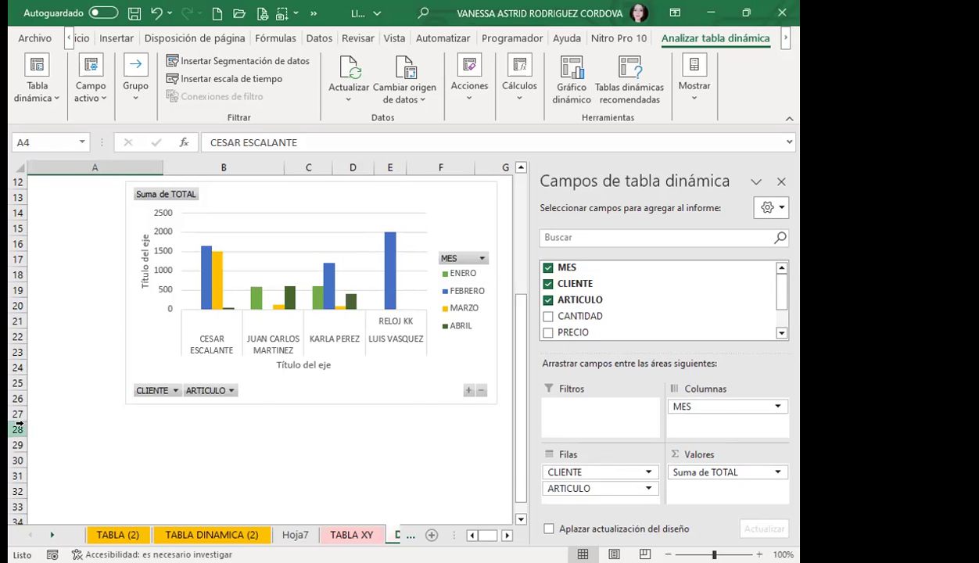
{"action": "scroll", "coordinate": [35, 348], "scroll_direction": "up", "scroll_amount": 3}
{"action": "scroll", "coordinate": [47, 332], "scroll_direction": "up", "scroll_amount": 1}
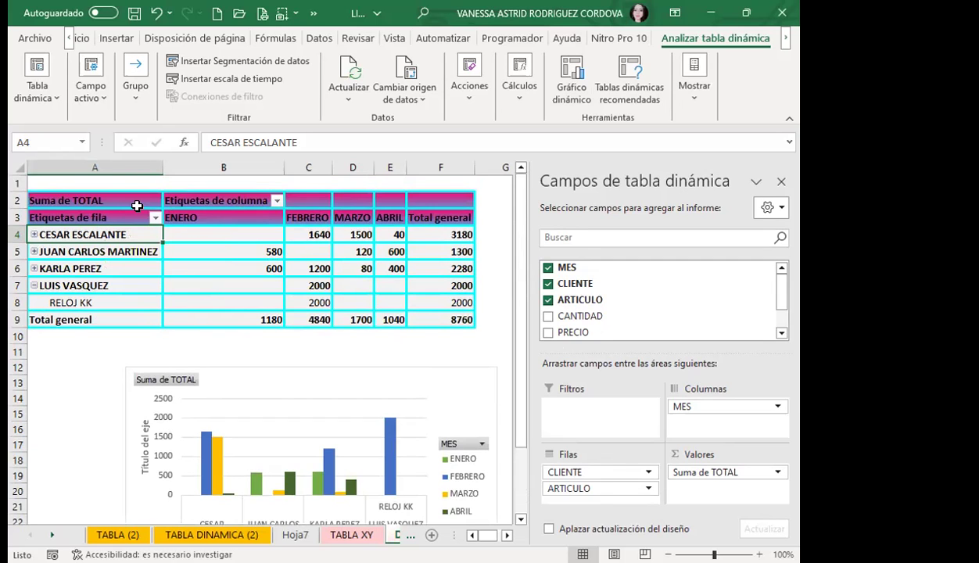
{"action": "scroll", "coordinate": [274, 391], "scroll_direction": "down", "scroll_amount": 2}
{"action": "scroll", "coordinate": [313, 423], "scroll_direction": "down", "scroll_amount": 1}
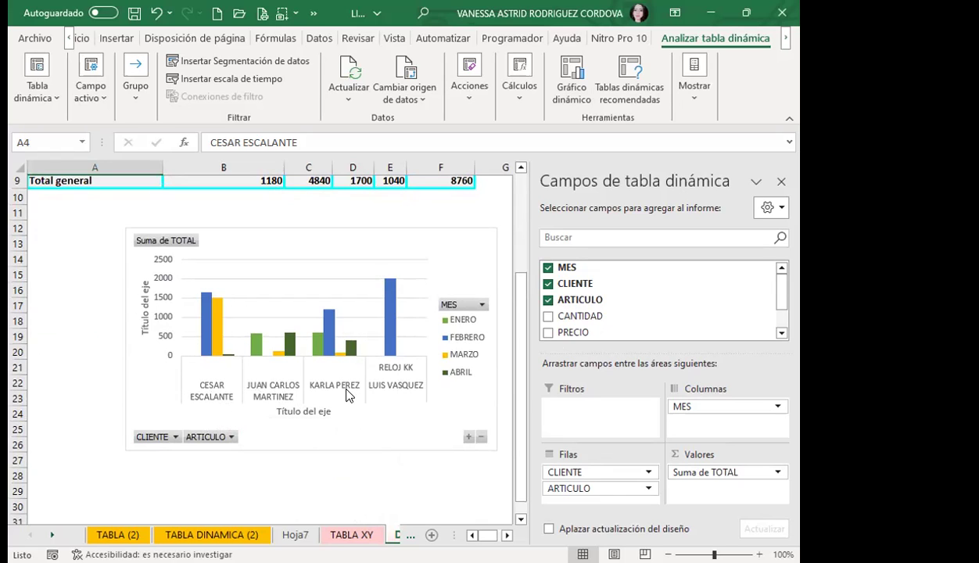
{"action": "left_click", "coordinate": [445, 417]}
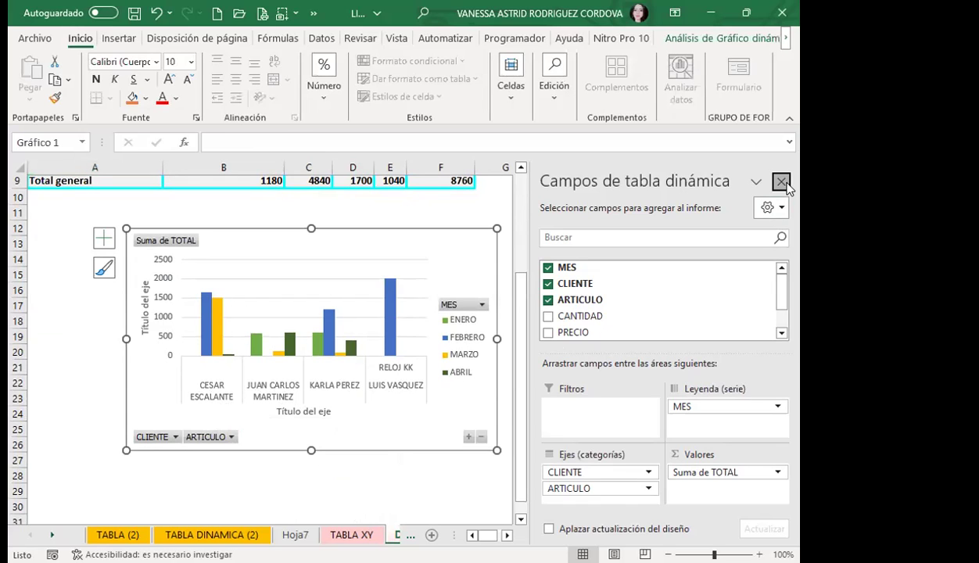
{"action": "left_click", "coordinate": [781, 182]}
{"action": "left_click_drag", "start_coordinate": [497, 451], "coordinate": [630, 448]}
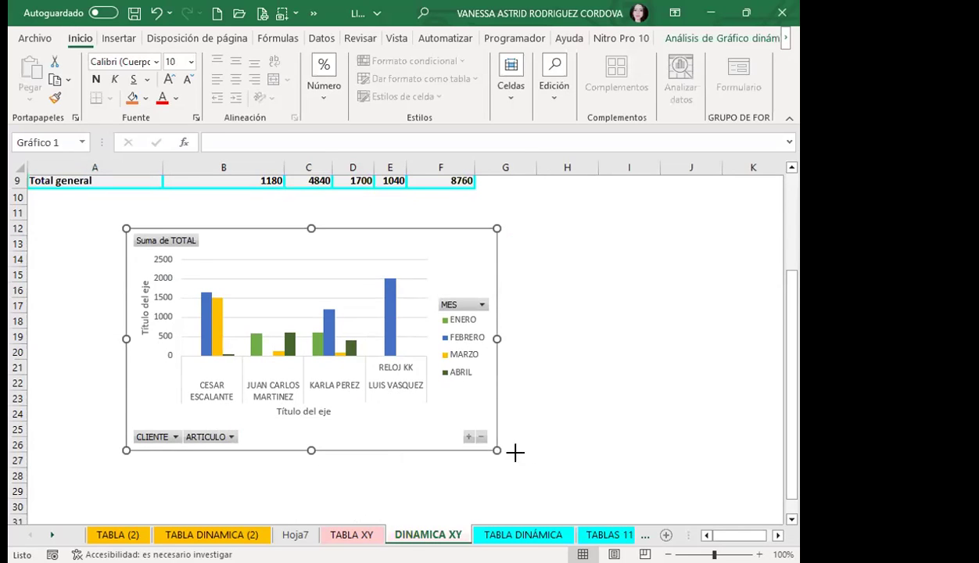
{"action": "left_click_drag", "start_coordinate": [593, 262], "coordinate": [529, 254]}
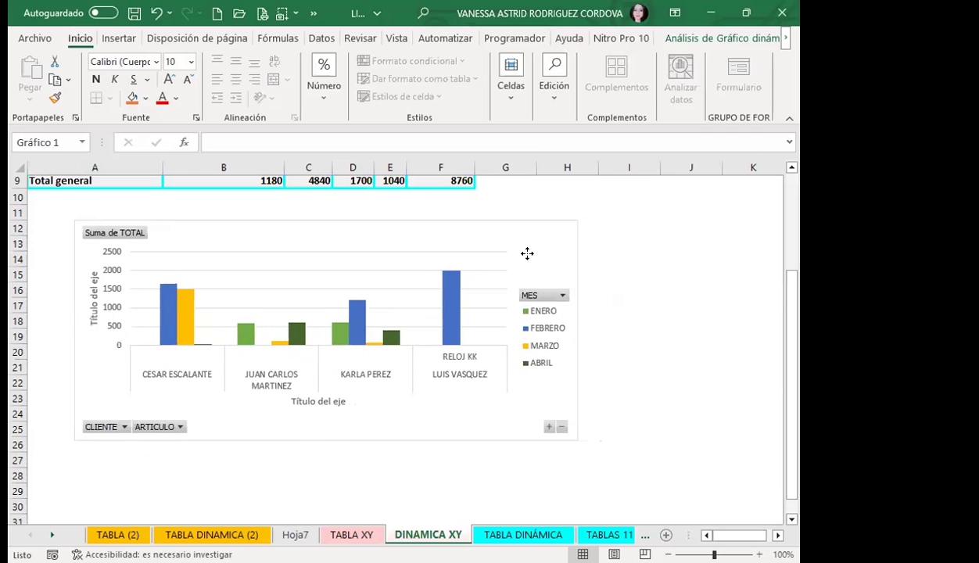
{"action": "left_click_drag", "start_coordinate": [567, 438], "coordinate": [536, 443]}
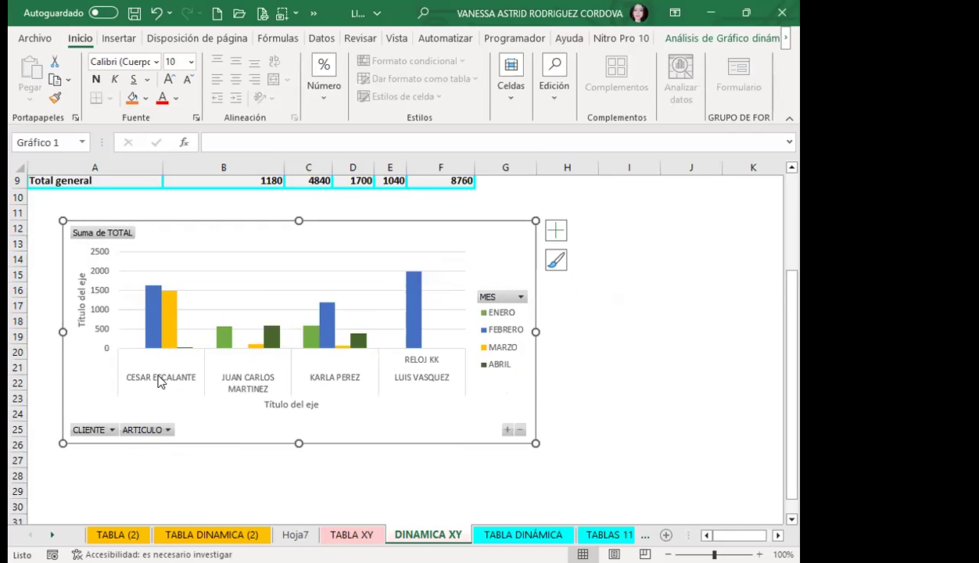
{"action": "scroll", "coordinate": [188, 379], "scroll_direction": "up", "scroll_amount": 3}
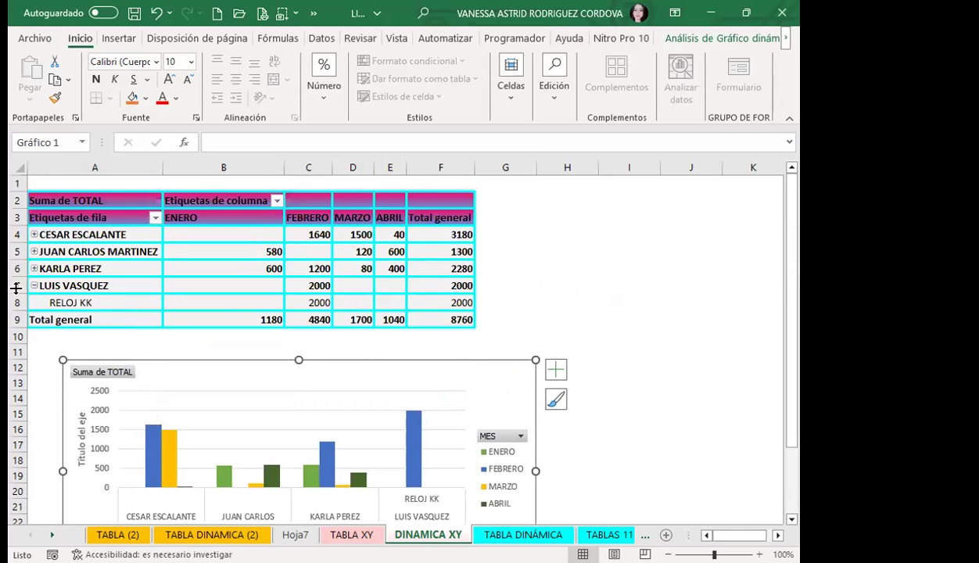
{"action": "scroll", "coordinate": [208, 373], "scroll_direction": "down", "scroll_amount": 2}
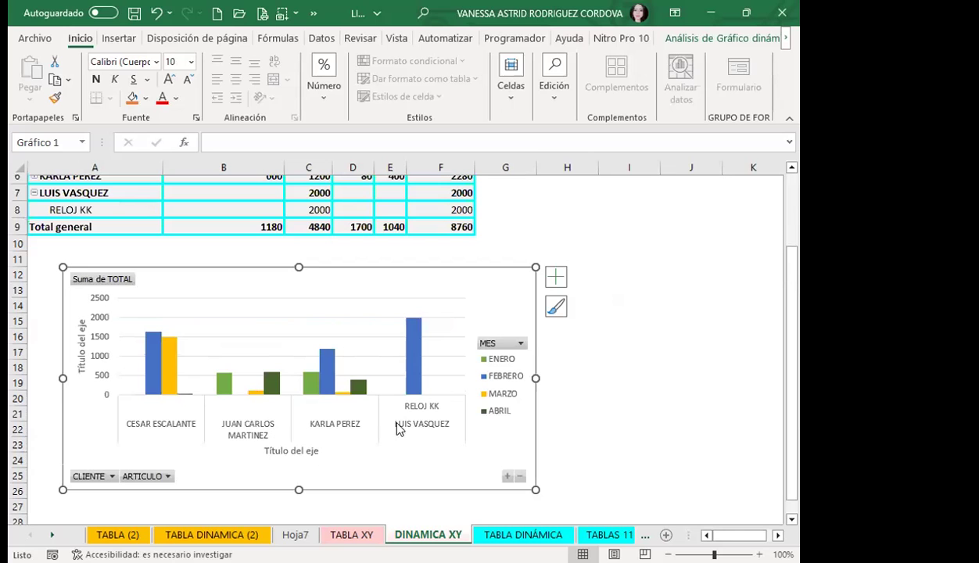
{"action": "scroll", "coordinate": [137, 360], "scroll_direction": "up", "scroll_amount": 2}
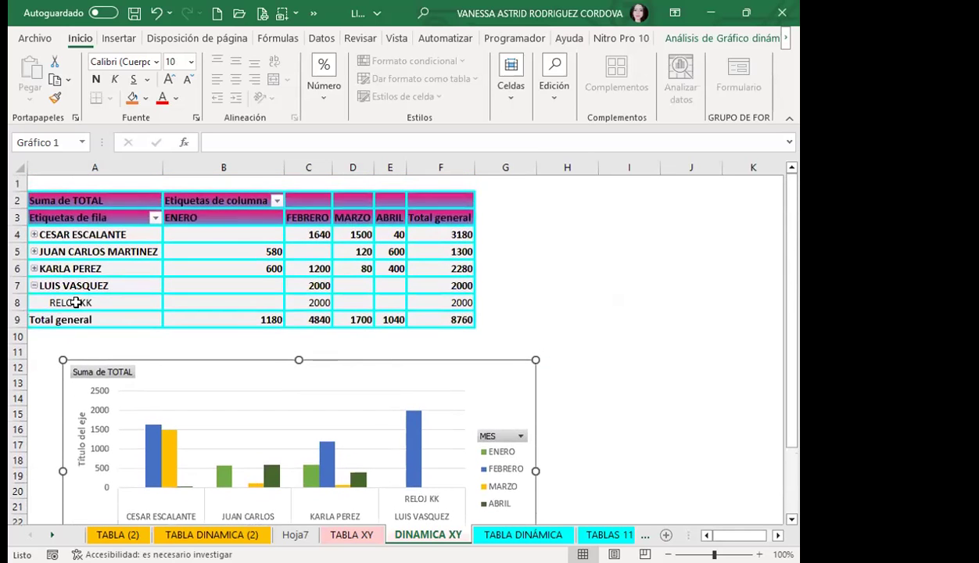
{"action": "left_click", "coordinate": [307, 304]}
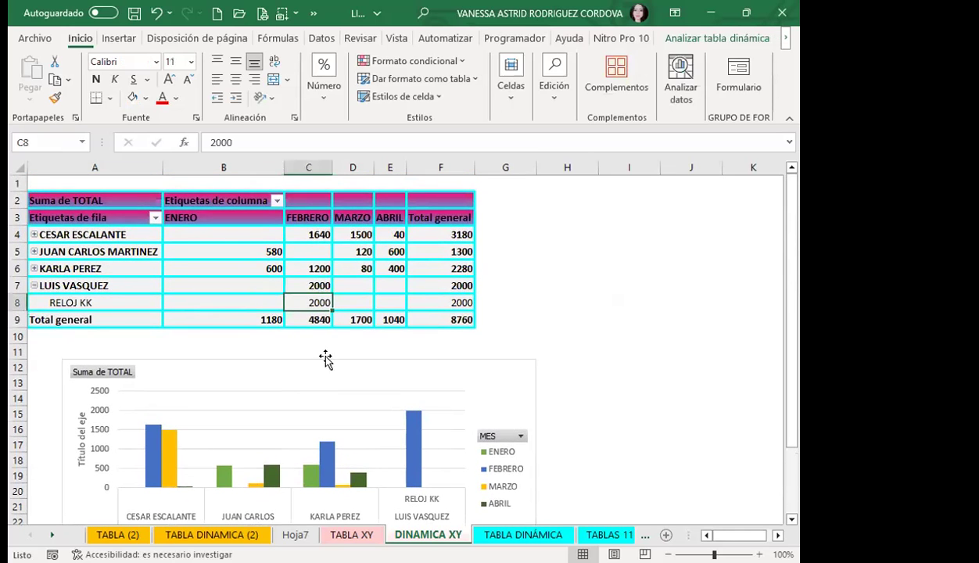
{"action": "scroll", "coordinate": [353, 374], "scroll_direction": "down", "scroll_amount": 1}
{"action": "mouse_move", "coordinate": [422, 498]}
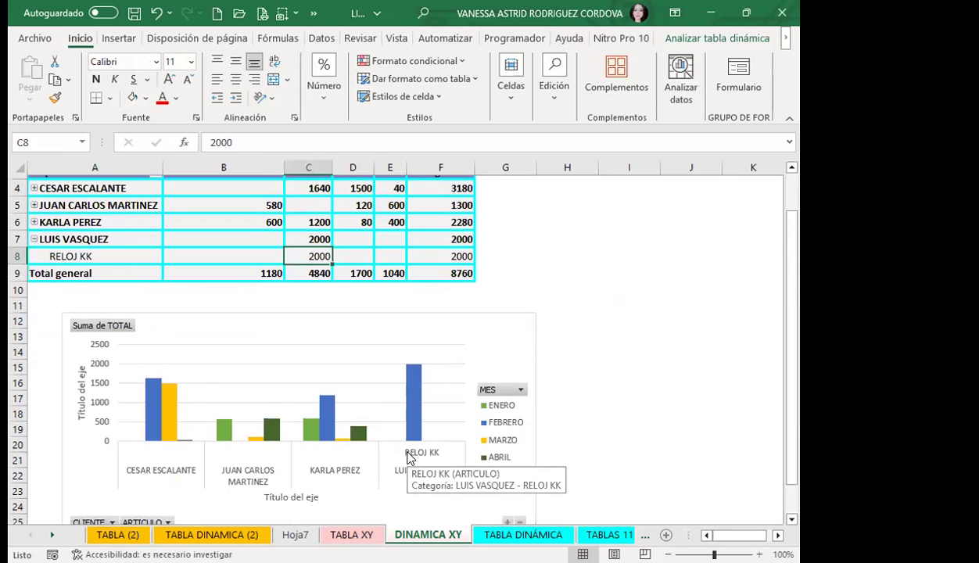
{"action": "scroll", "coordinate": [180, 477], "scroll_direction": "down", "scroll_amount": 2}
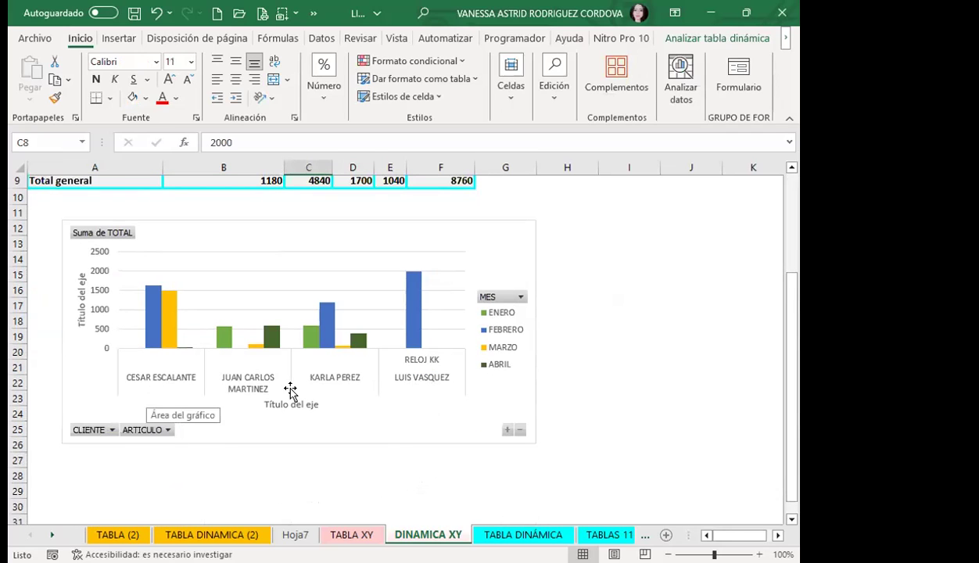
{"action": "scroll", "coordinate": [321, 391], "scroll_direction": "up", "scroll_amount": 1}
{"action": "scroll", "coordinate": [328, 395], "scroll_direction": "up", "scroll_amount": 2}
{"action": "left_click", "coordinate": [302, 268]}
{"action": "left_click", "coordinate": [84, 250]}
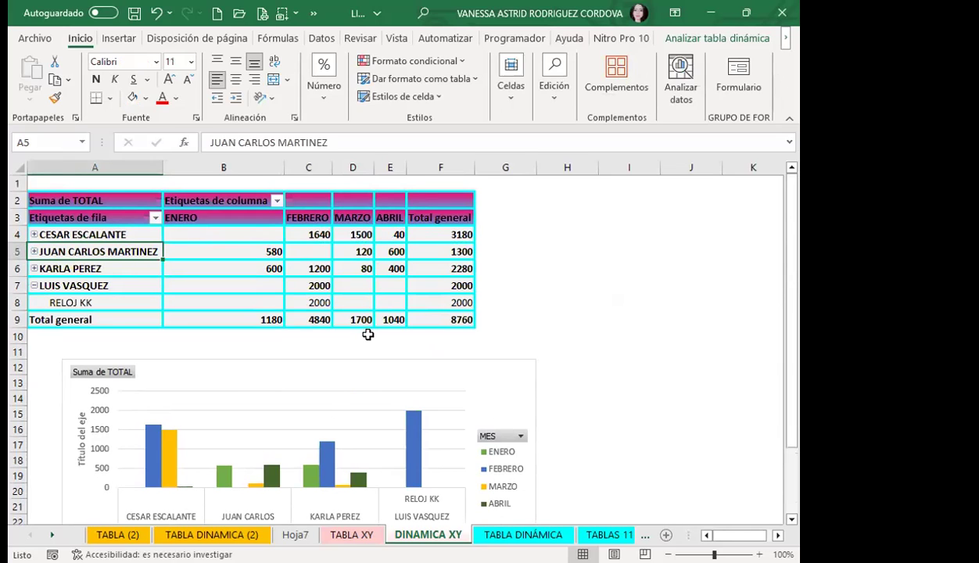
{"action": "scroll", "coordinate": [339, 377], "scroll_direction": "down", "scroll_amount": 1}
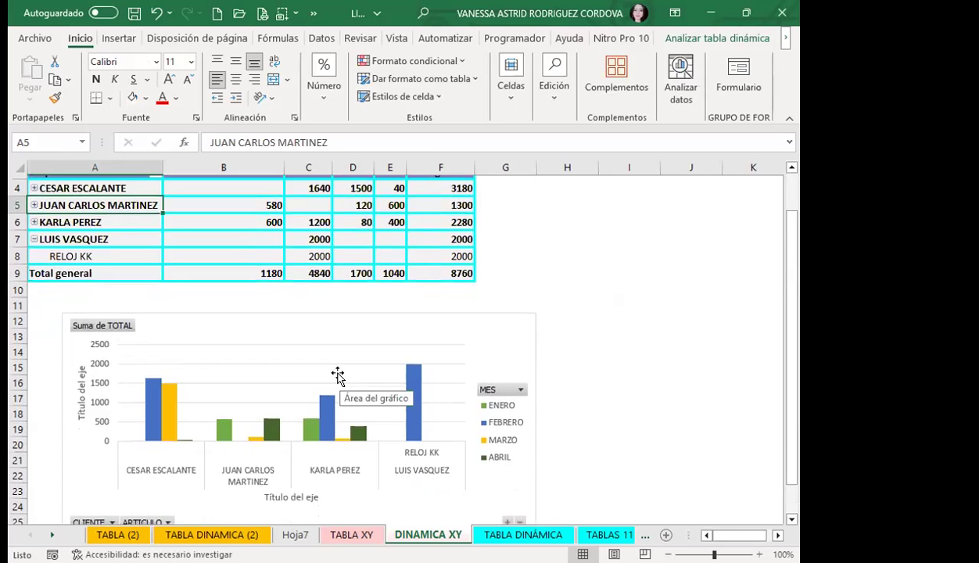
{"action": "scroll", "coordinate": [338, 377], "scroll_direction": "down", "scroll_amount": 1}
{"action": "scroll", "coordinate": [336, 383], "scroll_direction": "down", "scroll_amount": 1}
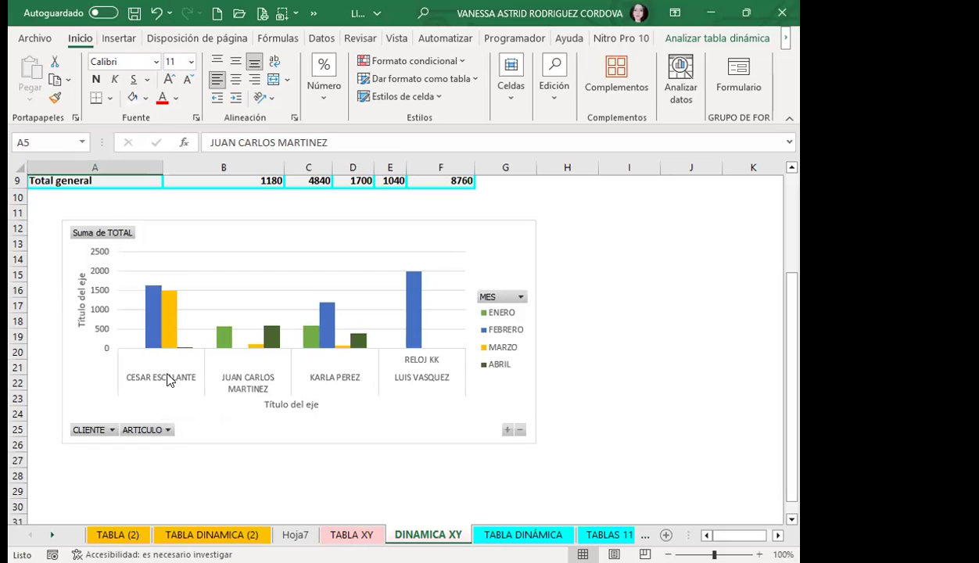
{"action": "mouse_move", "coordinate": [248, 476]}
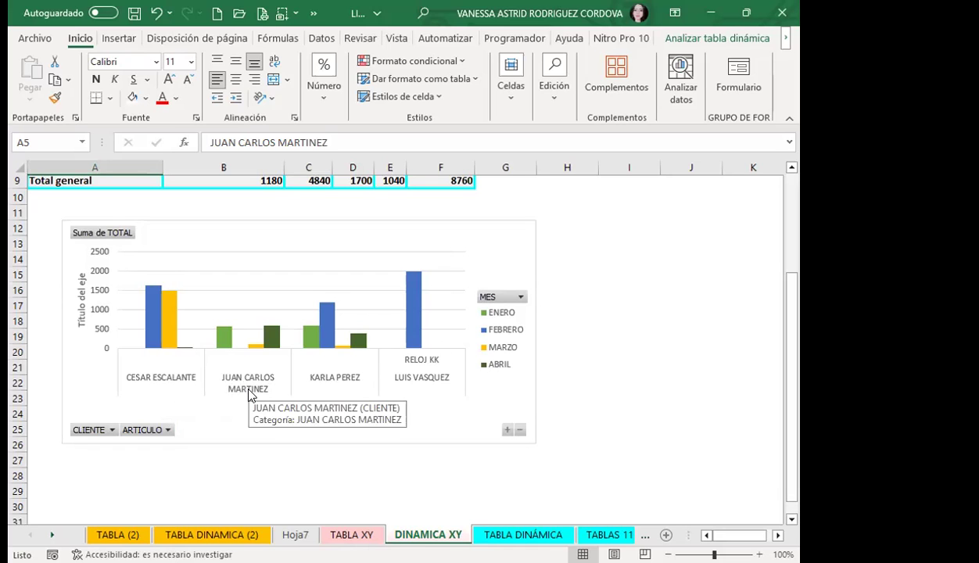
{"action": "key", "text": "ctrl+z"}
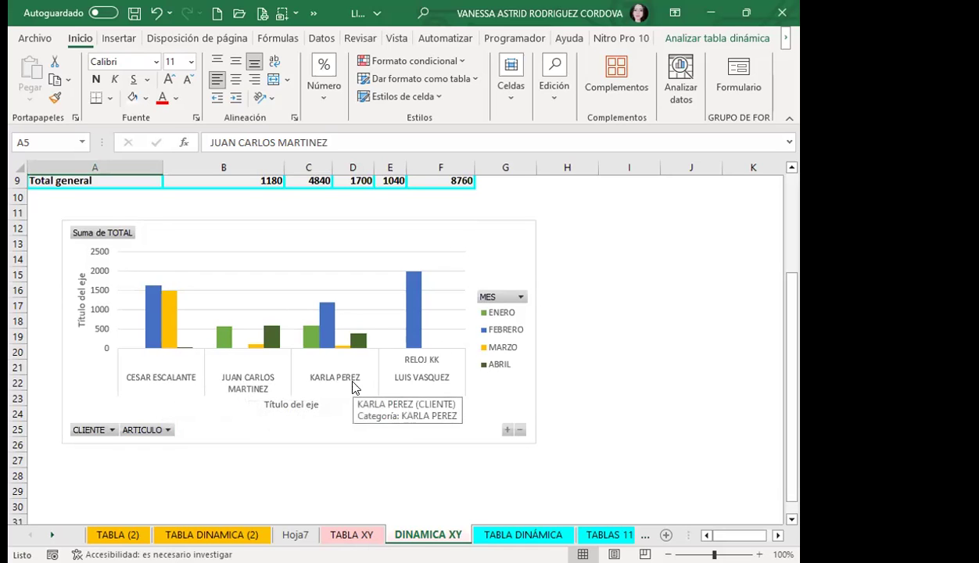
{"action": "scroll", "coordinate": [353, 386], "scroll_direction": "up", "scroll_amount": 3}
{"action": "left_click", "coordinate": [94, 231]}
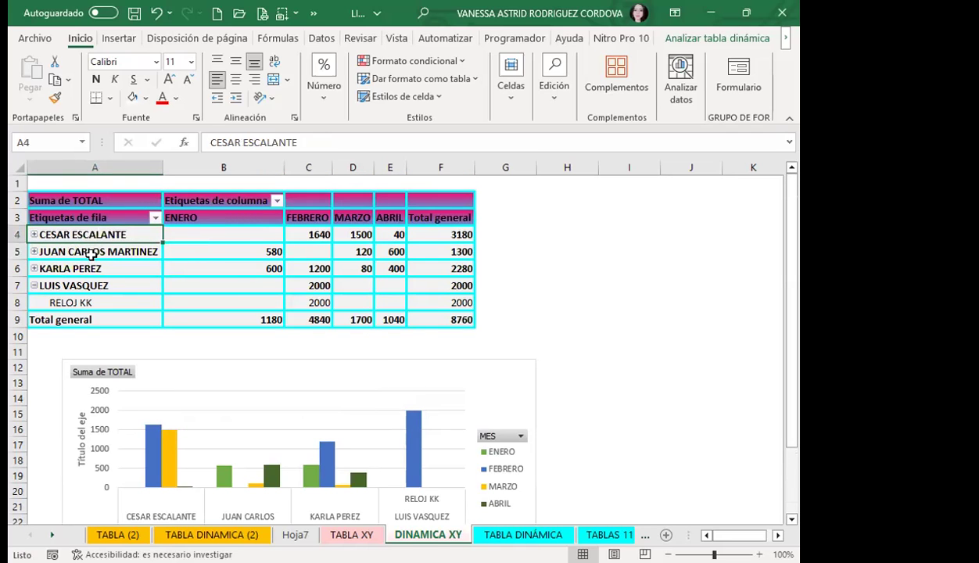
{"action": "scroll", "coordinate": [407, 435], "scroll_direction": "down", "scroll_amount": 2}
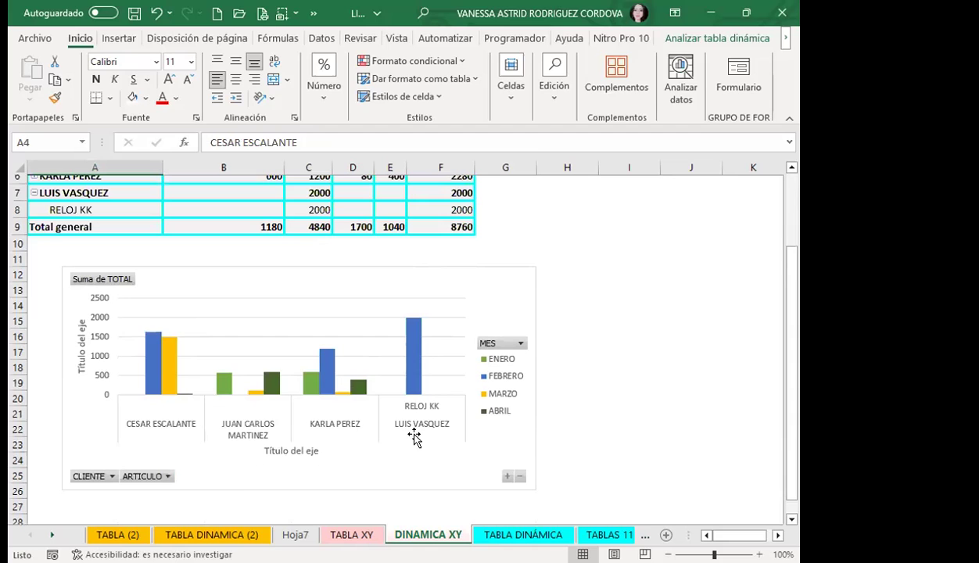
{"action": "left_click", "coordinate": [118, 196]}
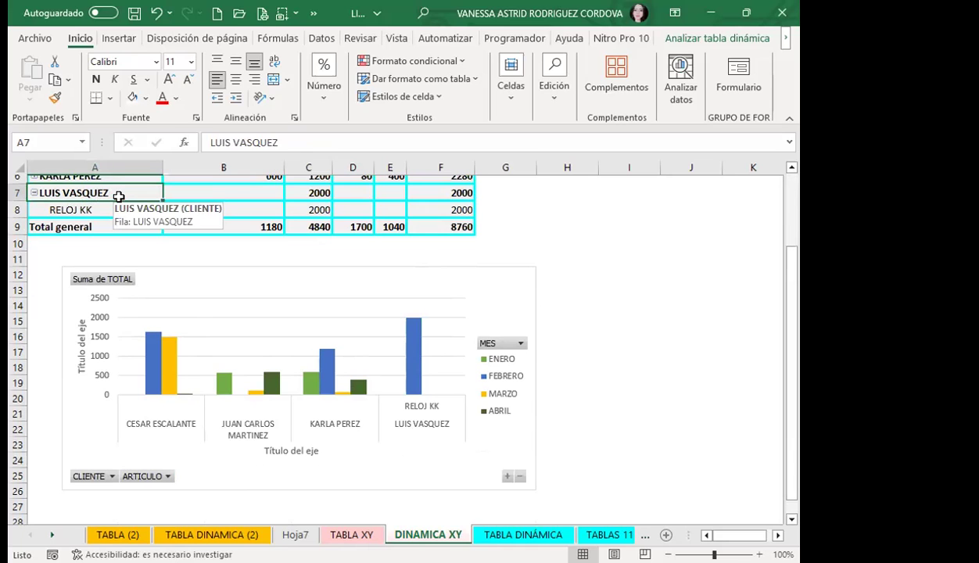
{"action": "left_click", "coordinate": [412, 433]}
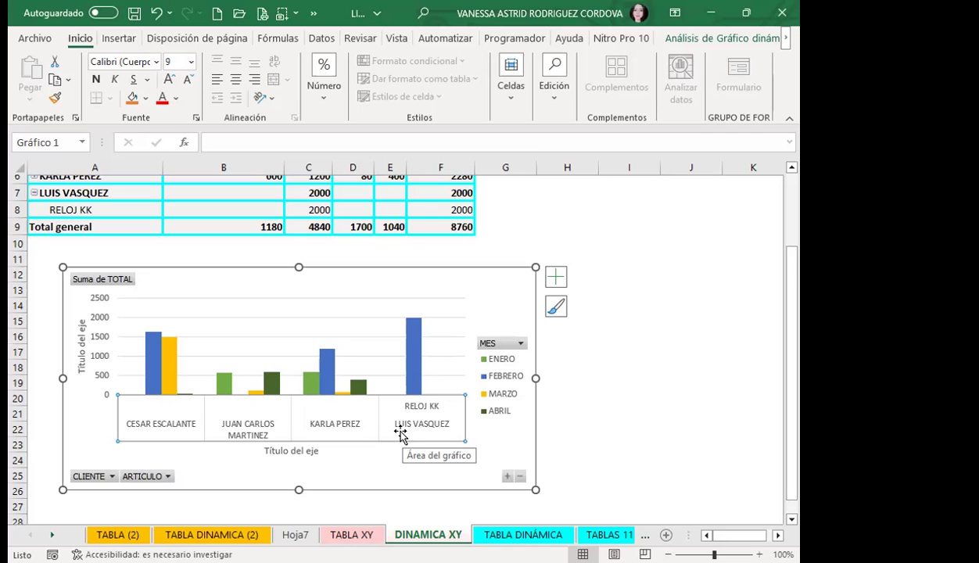
Step: Show and then close the pivot chart field list, and move to the TABLAS 111 sheet
{"action": "left_click", "coordinate": [724, 38]}
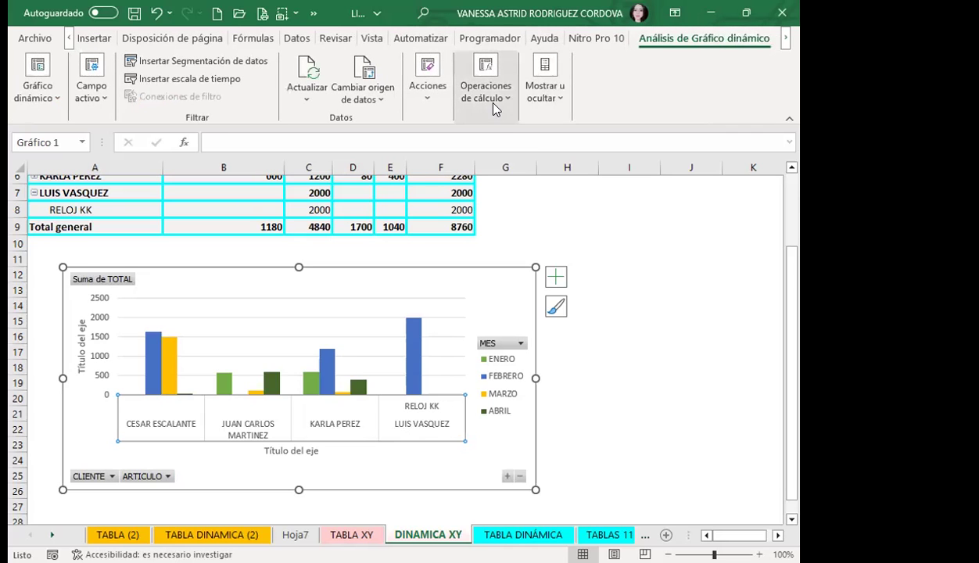
{"action": "left_click", "coordinate": [545, 107]}
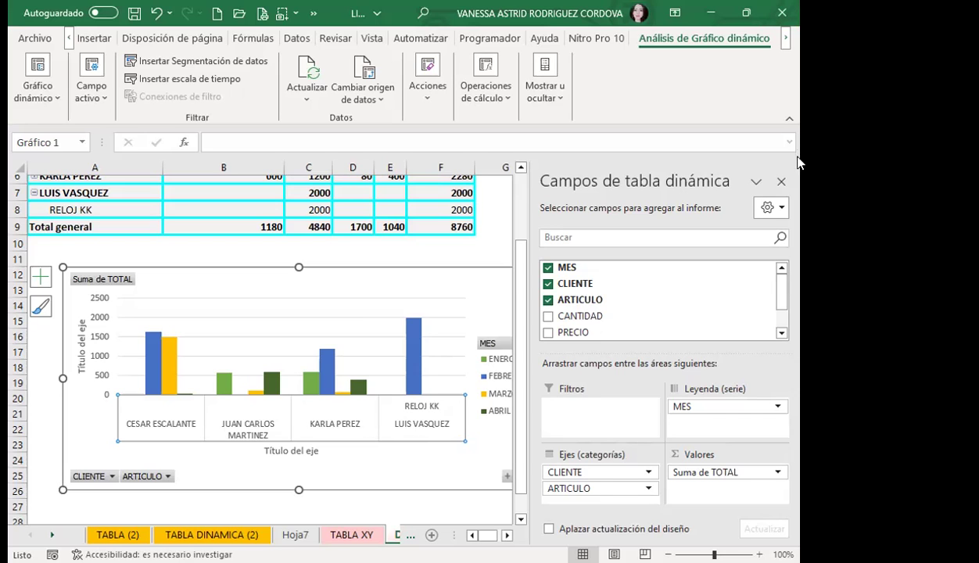
{"action": "left_click", "coordinate": [783, 182]}
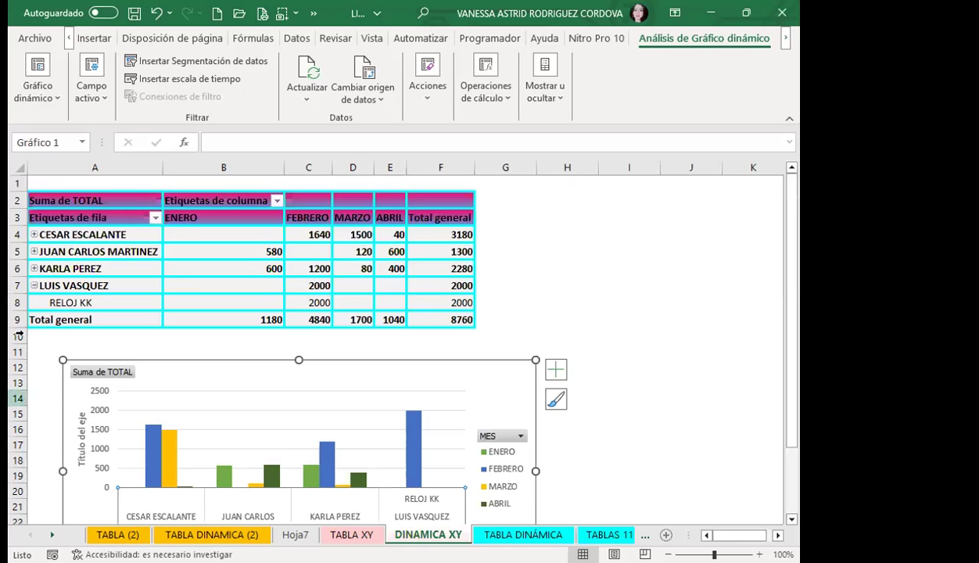
{"action": "scroll", "coordinate": [286, 431], "scroll_direction": "down", "scroll_amount": 3}
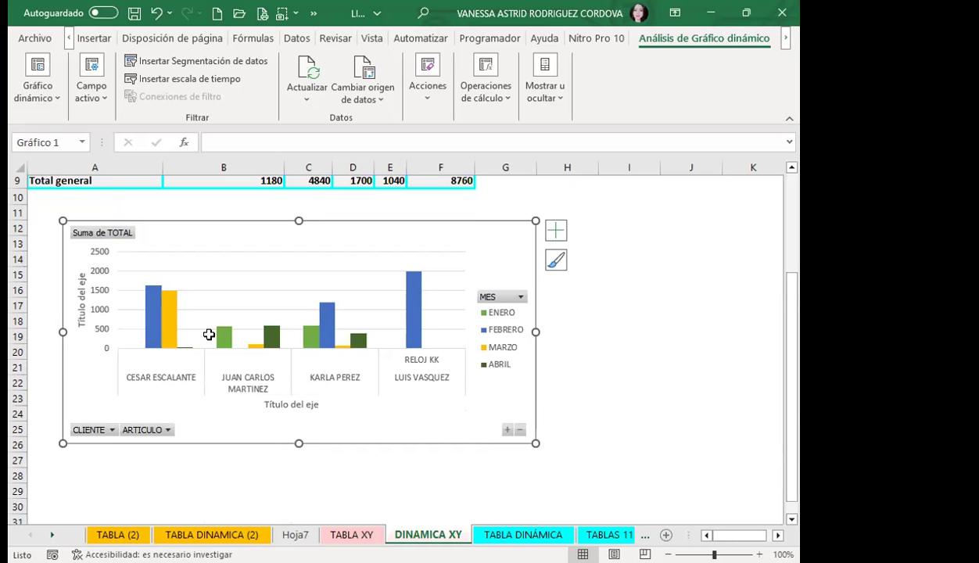
{"action": "key", "text": "ctrl+Page_Down"}
{"action": "key", "text": "ctrl+Page_Down"}
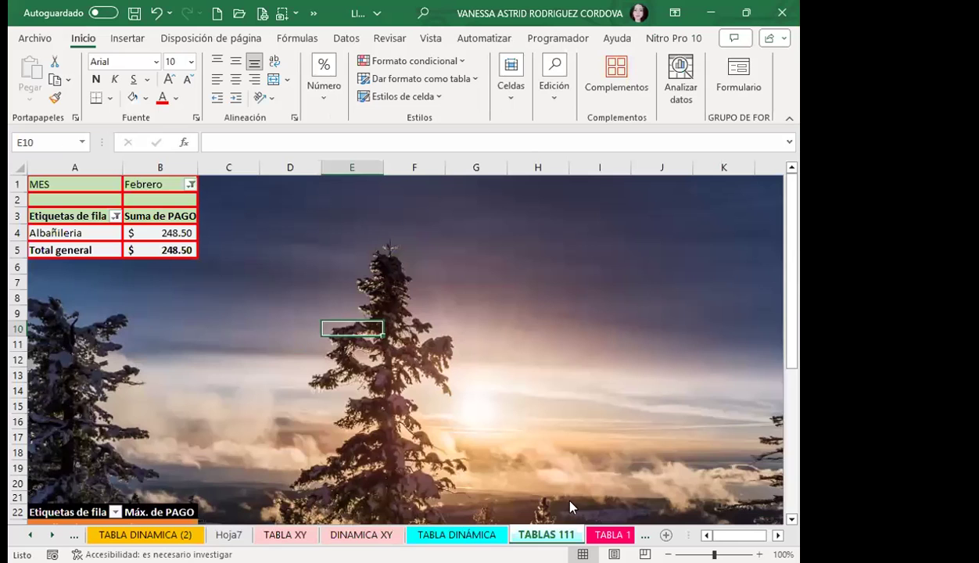
Step: Insert a pie pivot chart of the Febrero Suma de PAGO by CONCEPTO table
{"action": "left_click", "coordinate": [78, 232]}
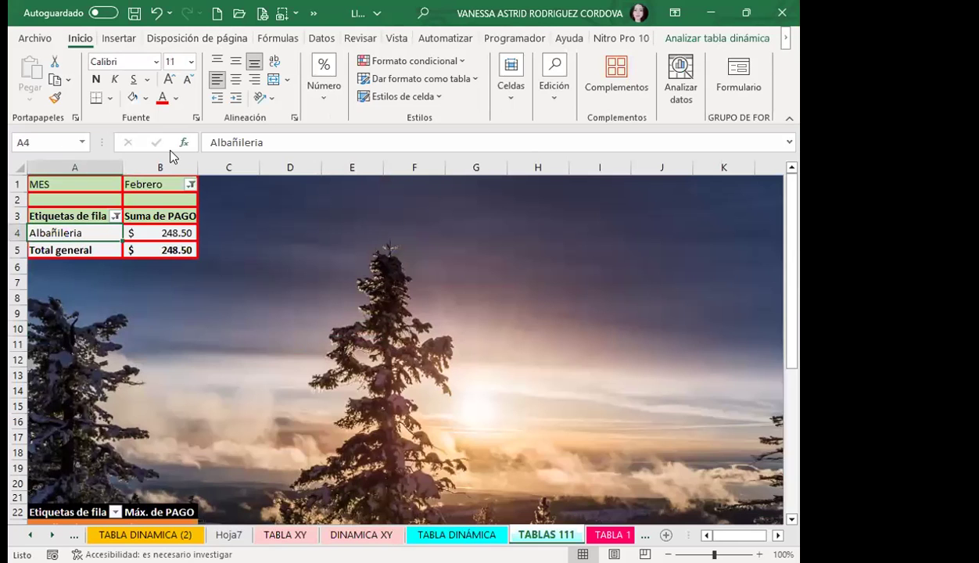
{"action": "scroll", "coordinate": [116, 349], "scroll_direction": "down", "scroll_amount": 3}
{"action": "scroll", "coordinate": [116, 328], "scroll_direction": "up", "scroll_amount": 3}
{"action": "left_click", "coordinate": [127, 234]}
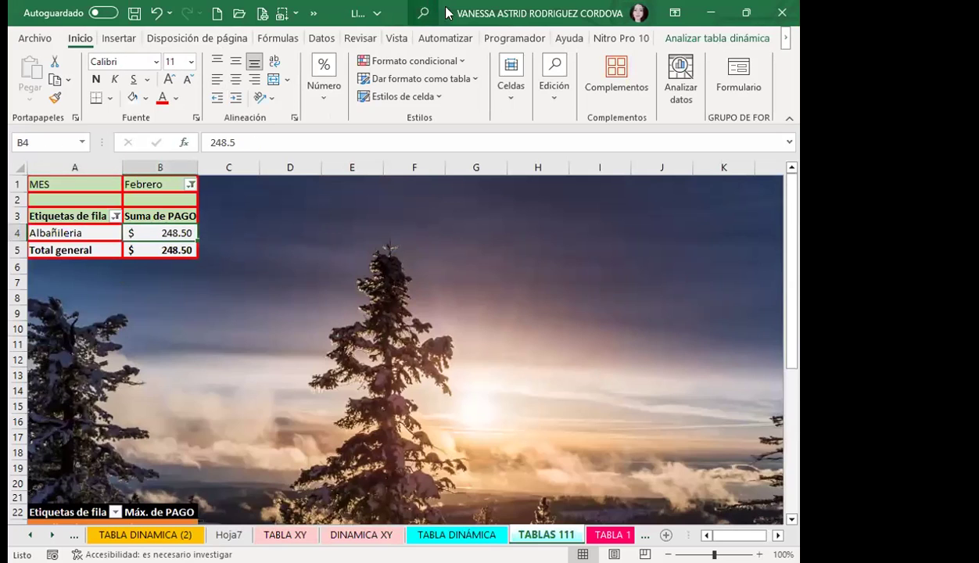
{"action": "left_click", "coordinate": [708, 39]}
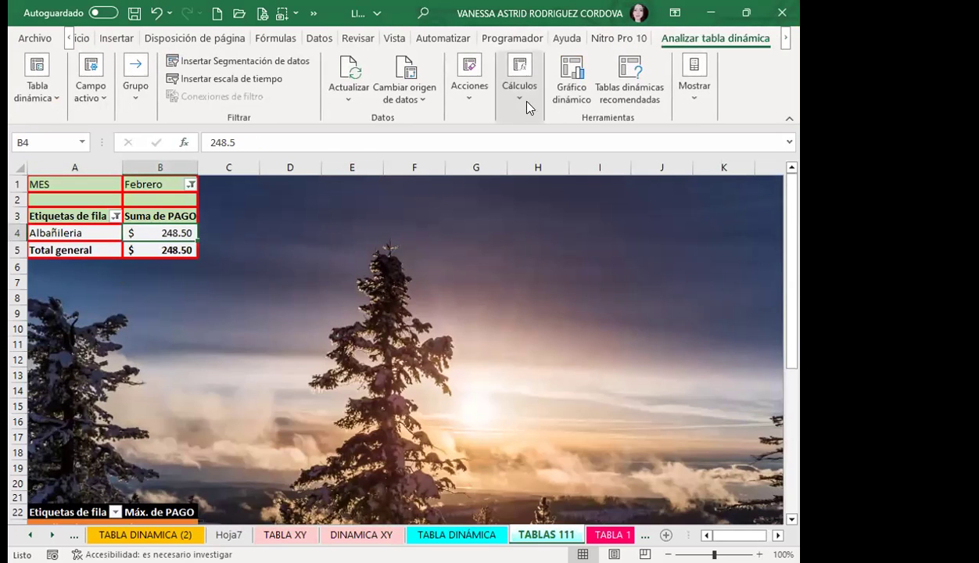
{"action": "left_click", "coordinate": [565, 78]}
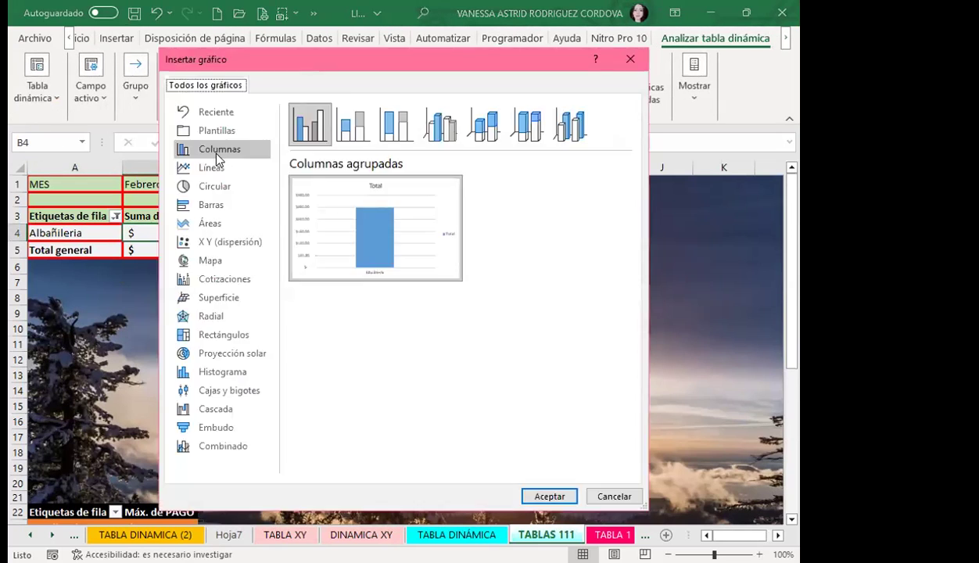
{"action": "left_click", "coordinate": [210, 188]}
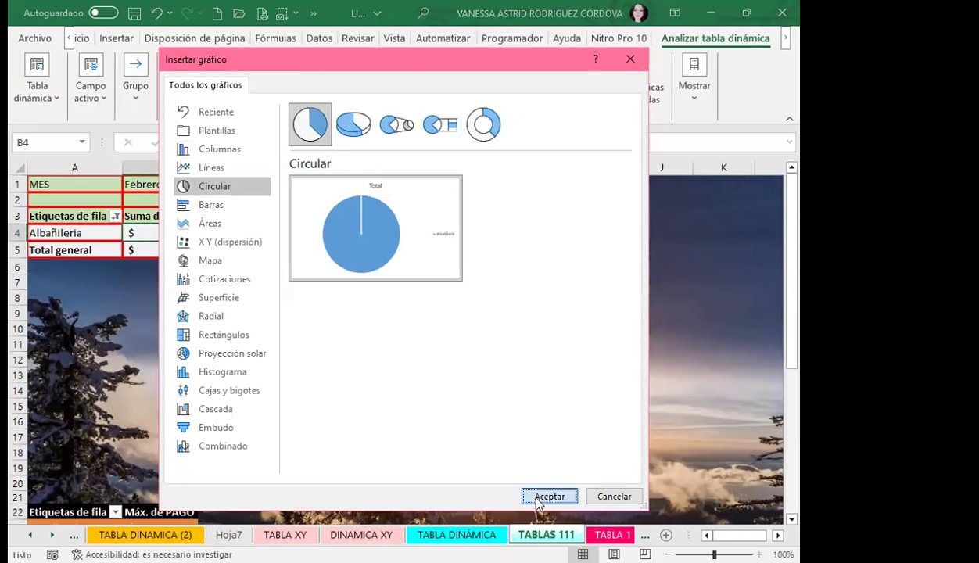
{"action": "key", "text": "Return"}
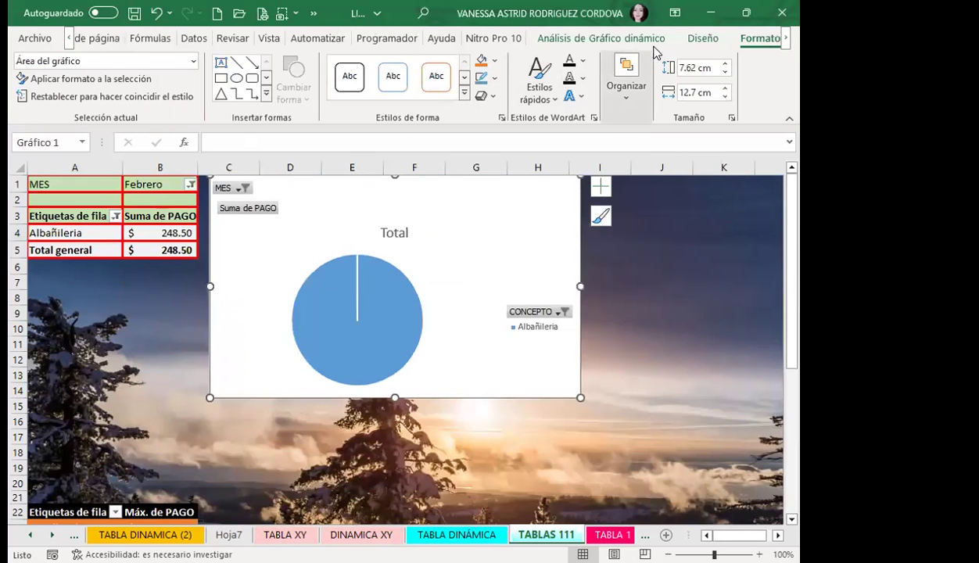
Step: Recolour the pie chart orange and apply a quick layout showing its 100% share
{"action": "left_click", "coordinate": [703, 37]}
{"action": "left_click", "coordinate": [151, 95]}
{"action": "left_click", "coordinate": [179, 185]}
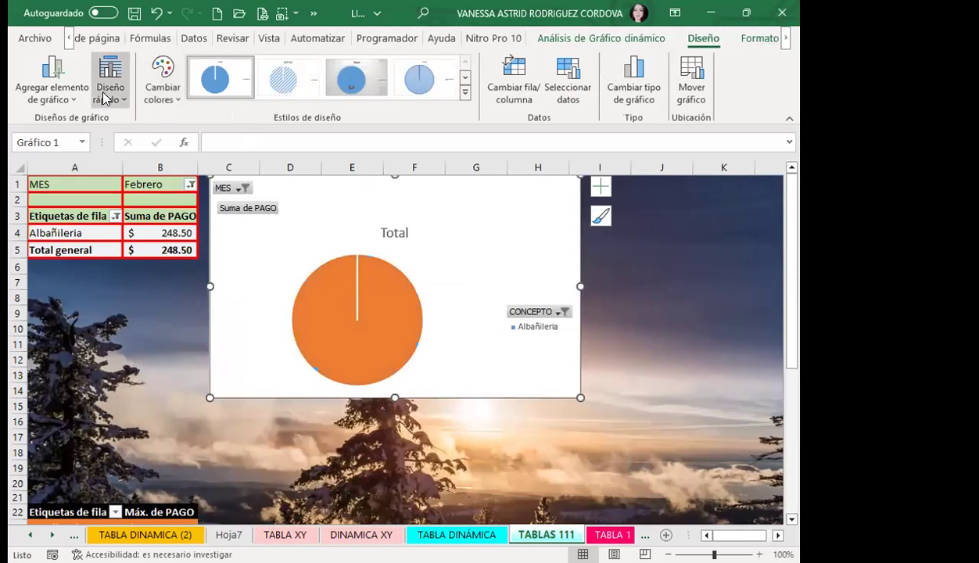
{"action": "left_click", "coordinate": [105, 97]}
{"action": "left_click", "coordinate": [192, 172]}
Step: Insert a clustered column pivot chart from the Máx. de PAGO table
{"action": "scroll", "coordinate": [300, 409], "scroll_direction": "down", "scroll_amount": 3}
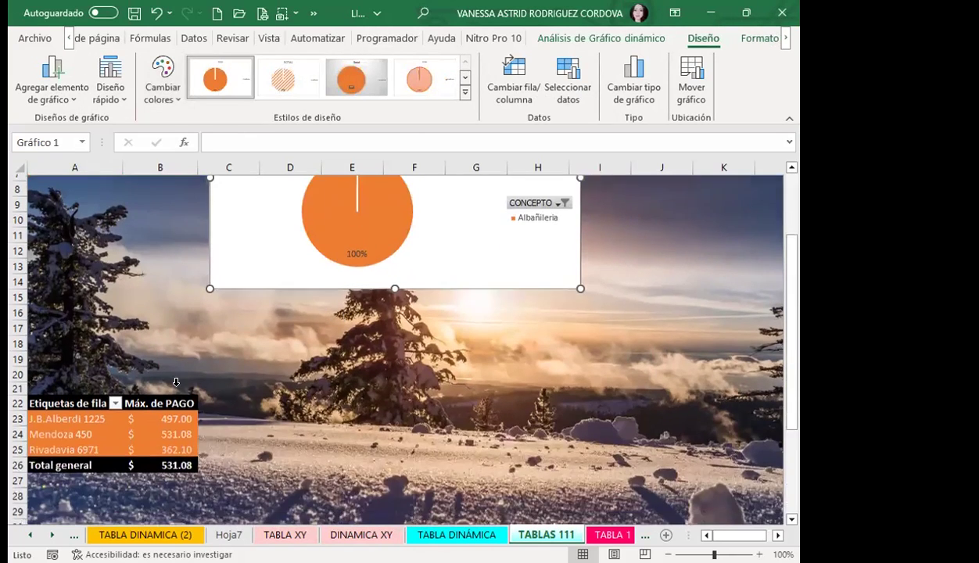
{"action": "left_click", "coordinate": [160, 409]}
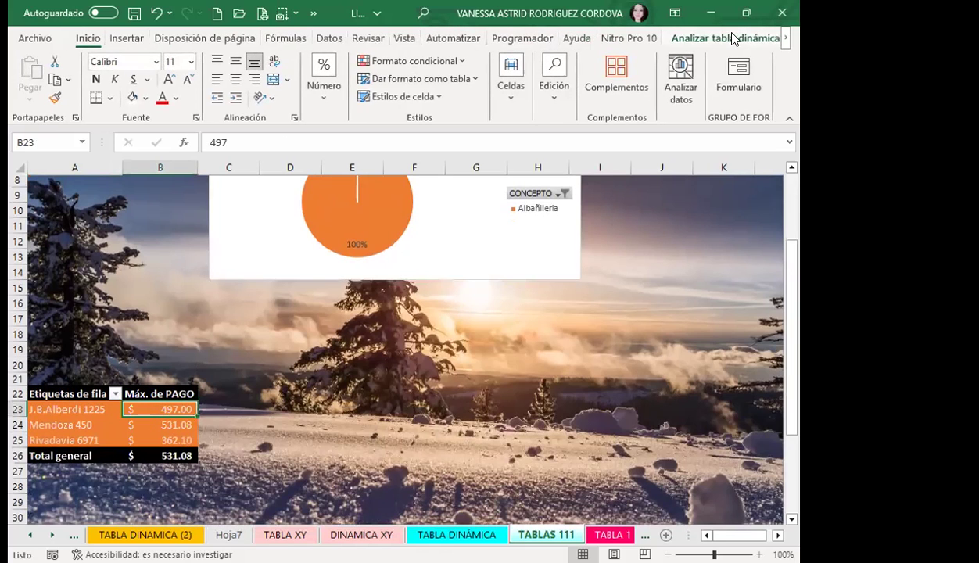
{"action": "left_click", "coordinate": [727, 37]}
{"action": "left_click", "coordinate": [571, 78]}
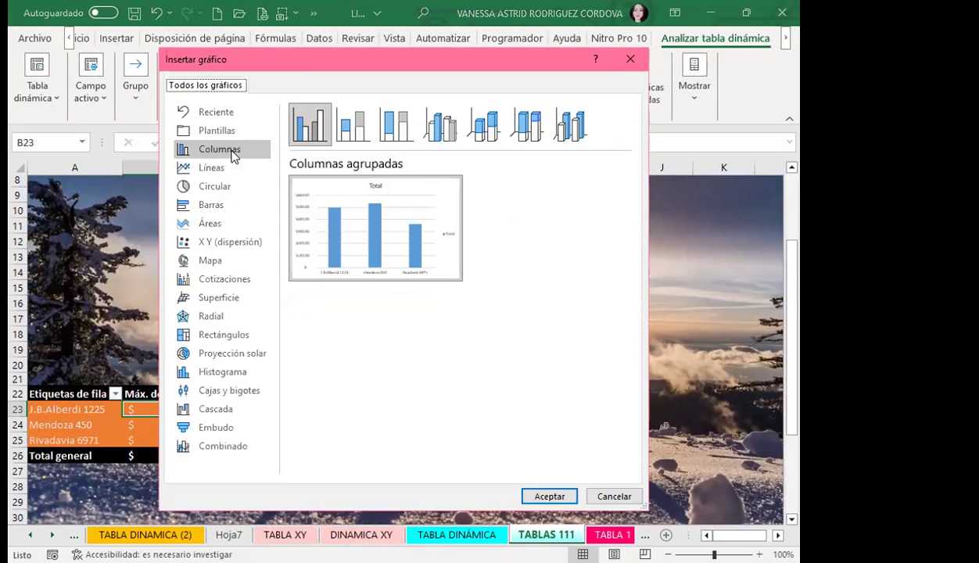
{"action": "left_click", "coordinate": [232, 155]}
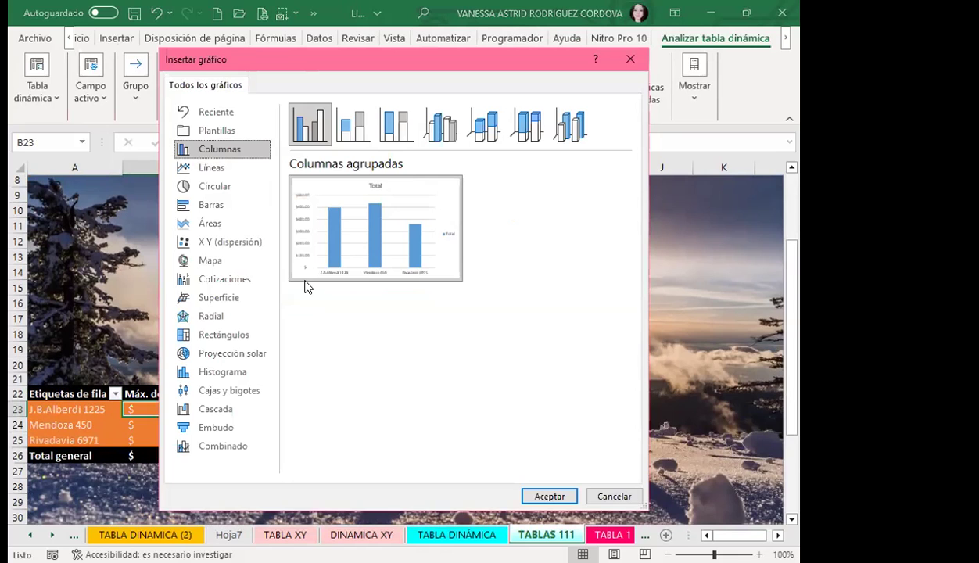
{"action": "left_click", "coordinate": [529, 493]}
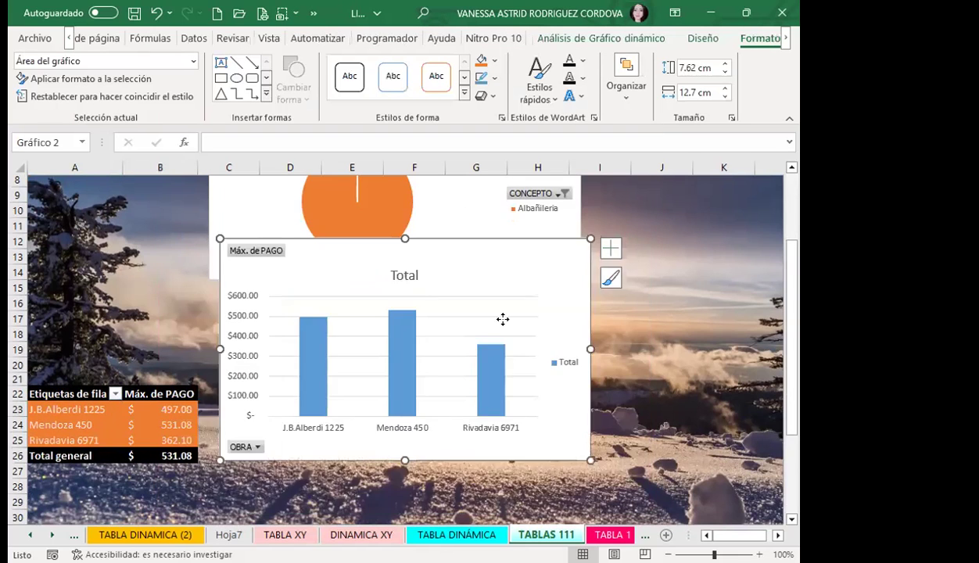
Step: Change the column chart's colour set to green
{"action": "scroll", "coordinate": [535, 397], "scroll_direction": "down", "scroll_amount": 2}
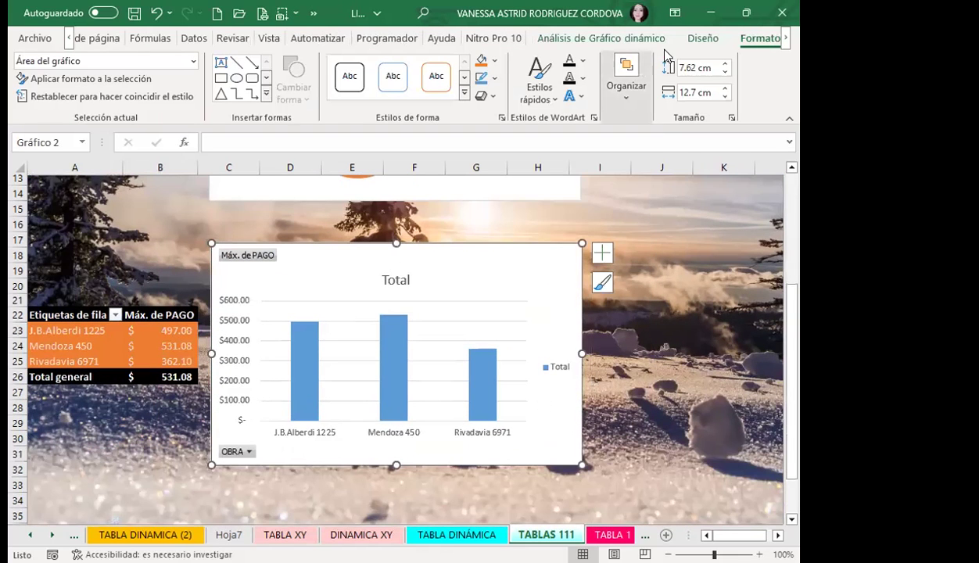
{"action": "left_click", "coordinate": [703, 38]}
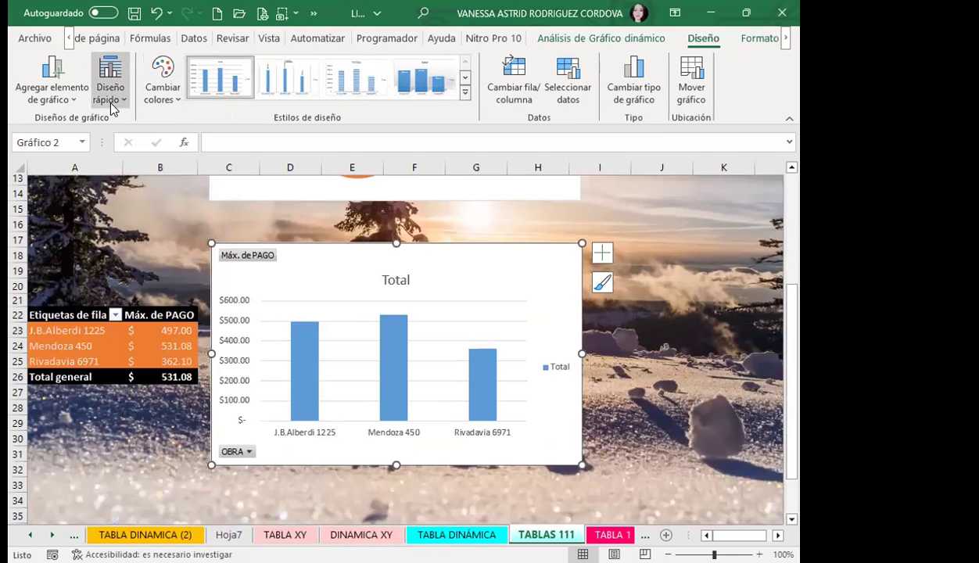
{"action": "left_click", "coordinate": [162, 78]}
{"action": "left_click", "coordinate": [190, 185]}
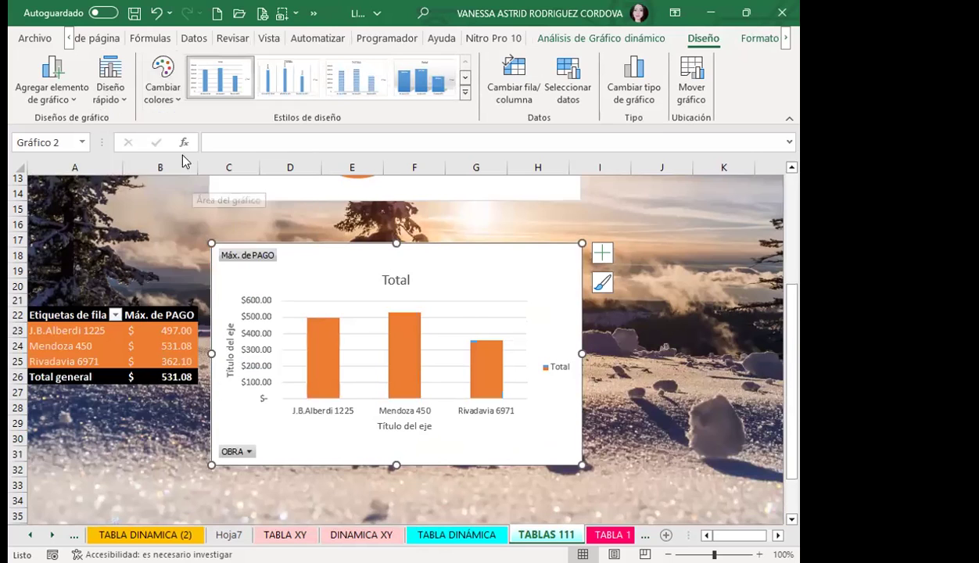
{"action": "left_click", "coordinate": [164, 100]}
{"action": "left_click", "coordinate": [180, 211]}
{"action": "scroll", "coordinate": [510, 317], "scroll_direction": "up", "scroll_amount": 2}
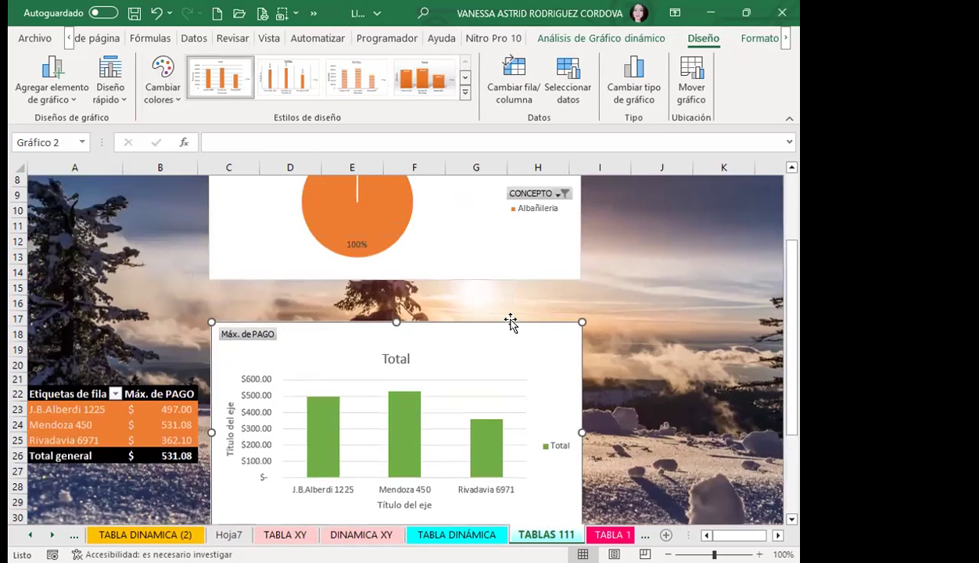
{"action": "scroll", "coordinate": [510, 323], "scroll_direction": "up", "scroll_amount": 2}
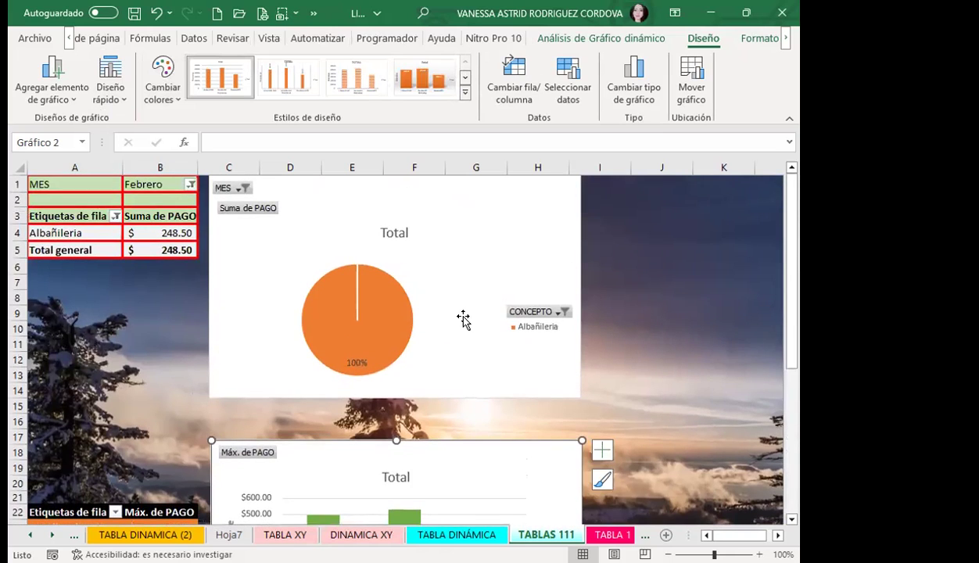
Step: Give the pie chart a dark background chart style
{"action": "left_click", "coordinate": [472, 315]}
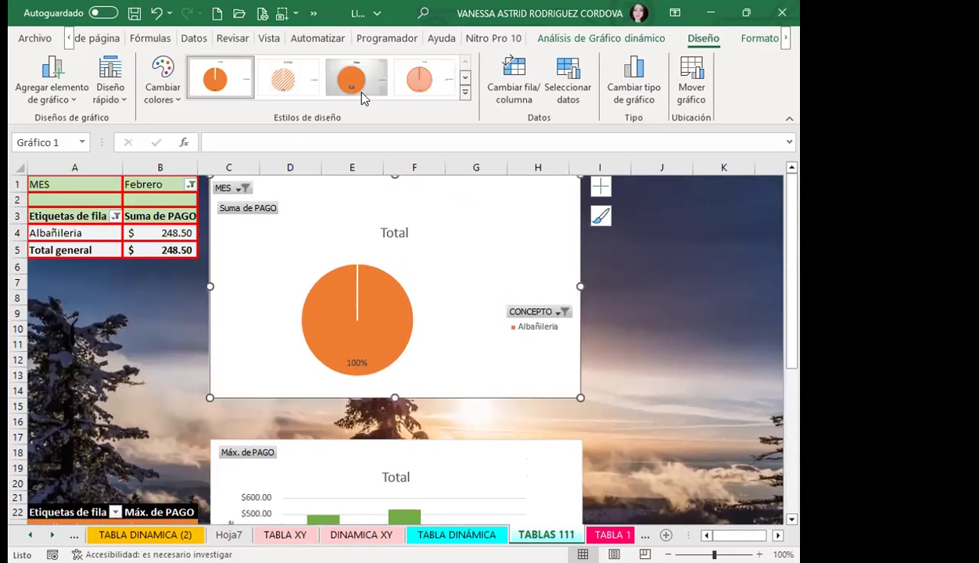
{"action": "left_click", "coordinate": [466, 93]}
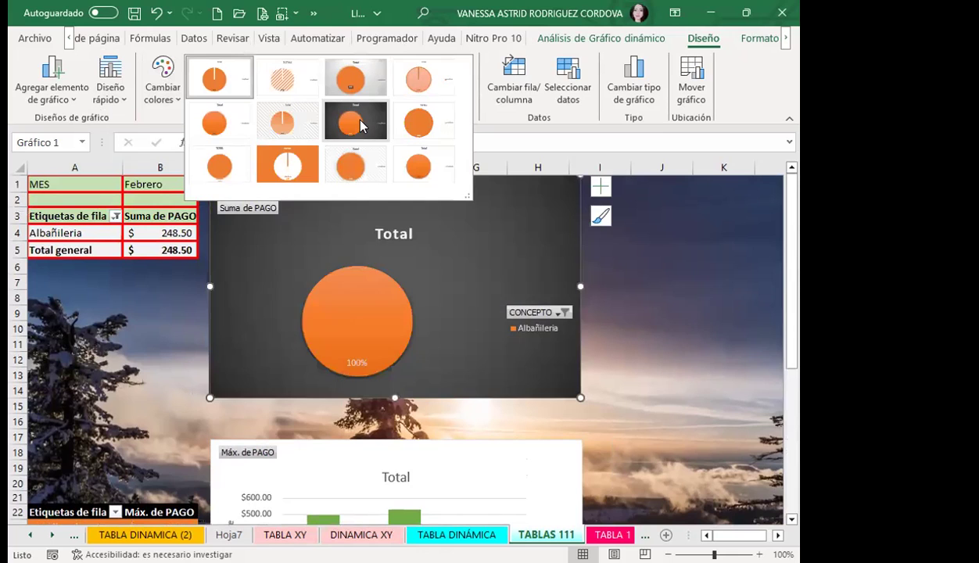
{"action": "scroll", "coordinate": [479, 410], "scroll_direction": "down", "scroll_amount": 2}
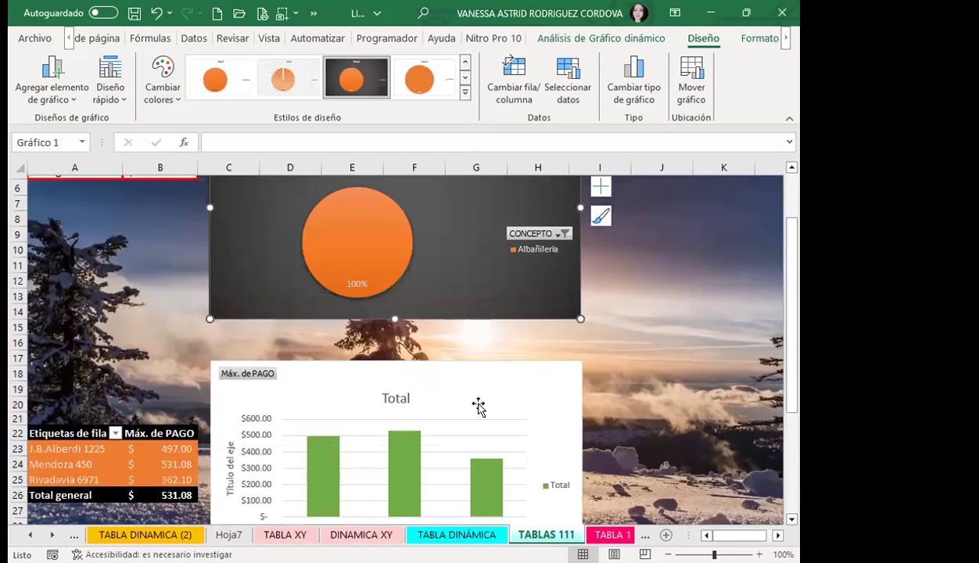
Step: Apply a column chart style with value labels ($497.00, $531.08, $362.10) and shadows
{"action": "left_click", "coordinate": [479, 403]}
{"action": "left_click", "coordinate": [464, 93]}
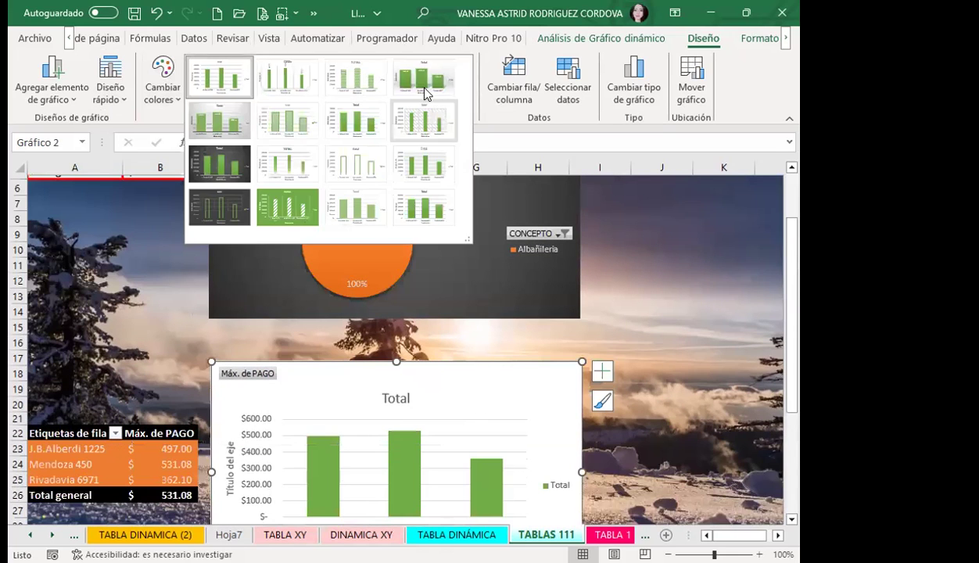
{"action": "left_click", "coordinate": [424, 89]}
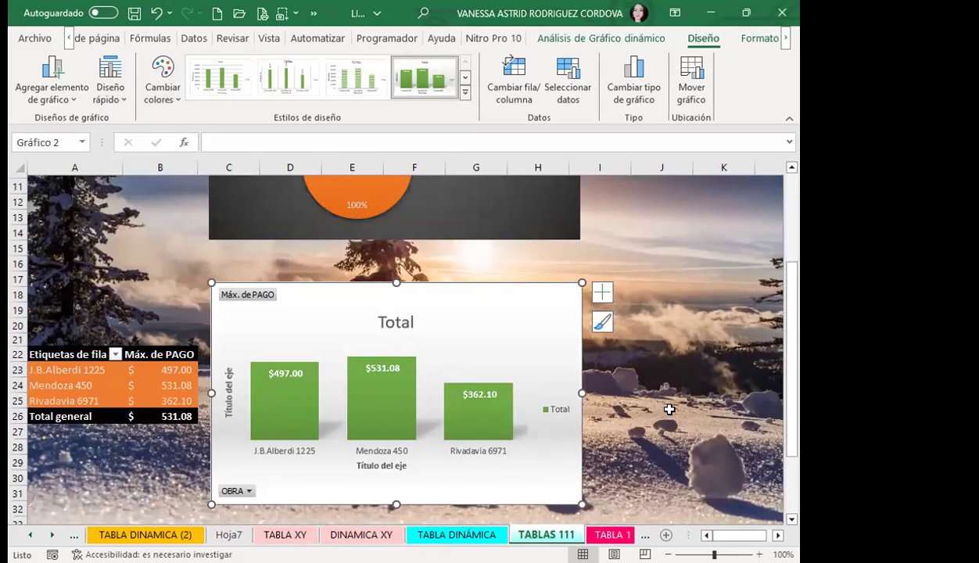
{"action": "scroll", "coordinate": [651, 403], "scroll_direction": "up", "scroll_amount": 3}
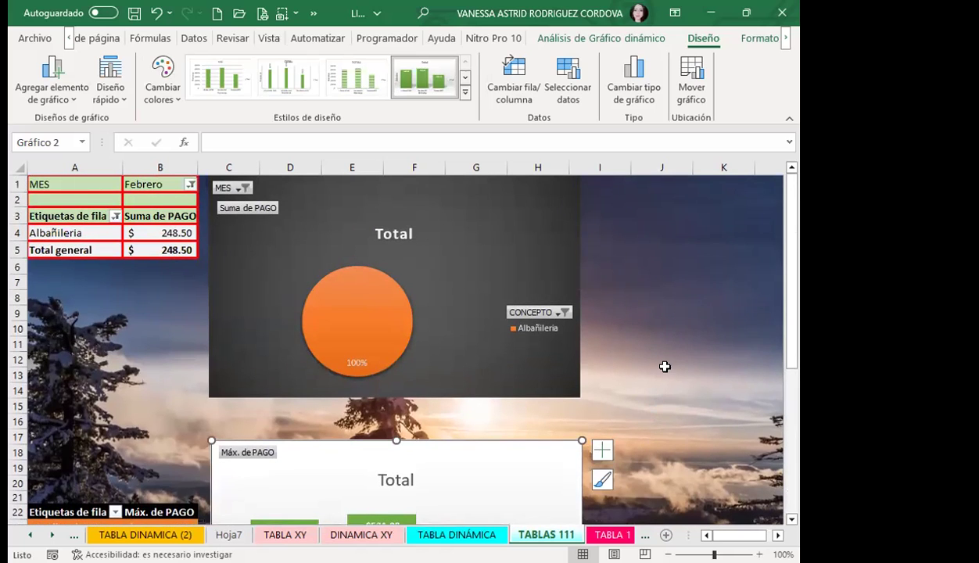
{"action": "left_click", "coordinate": [504, 243]}
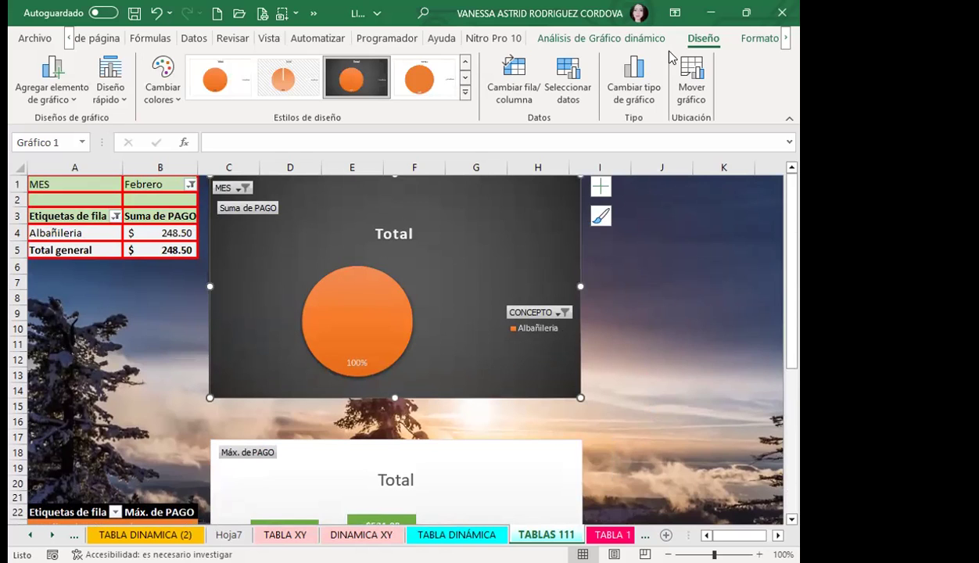
{"action": "left_click", "coordinate": [635, 78]}
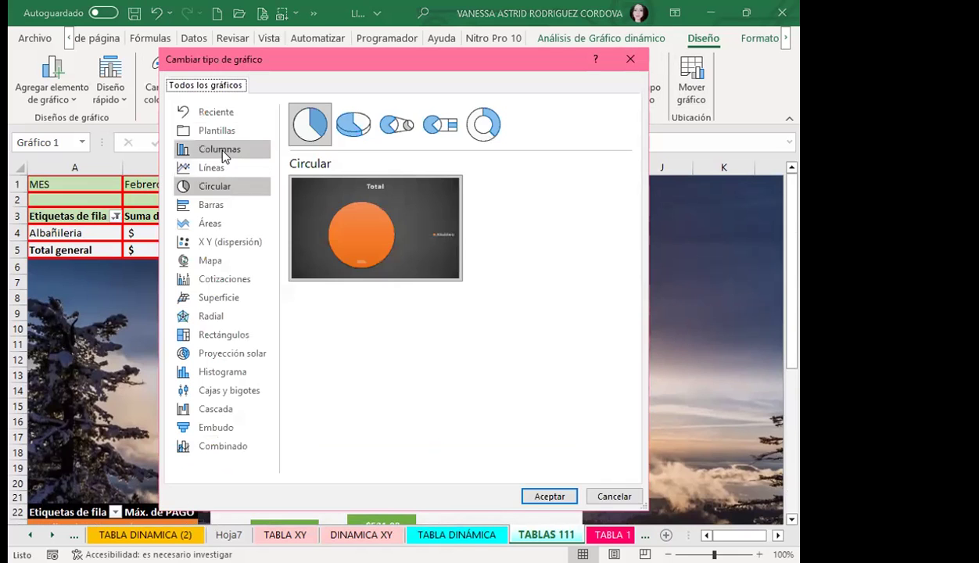
{"action": "left_click", "coordinate": [222, 147]}
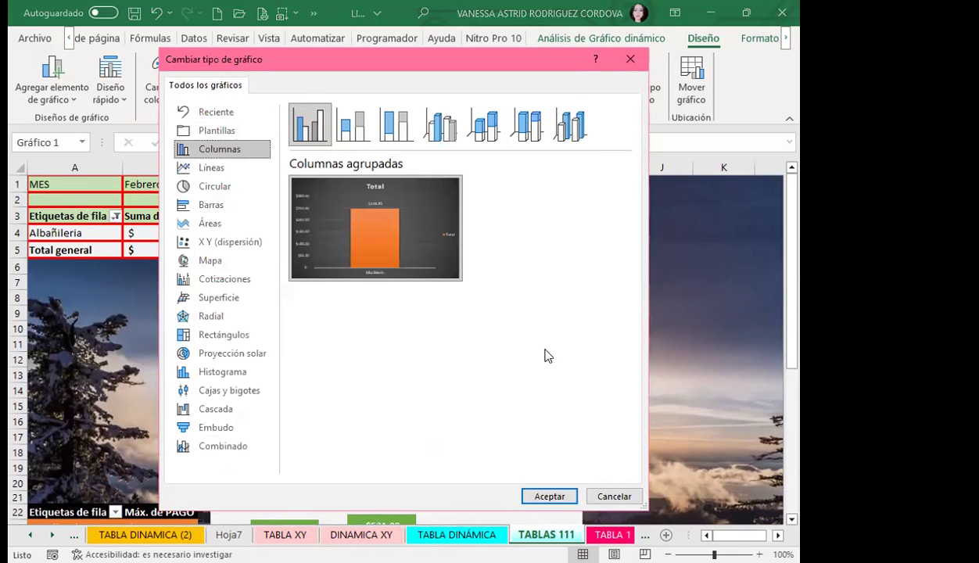
{"action": "left_click", "coordinate": [250, 187]}
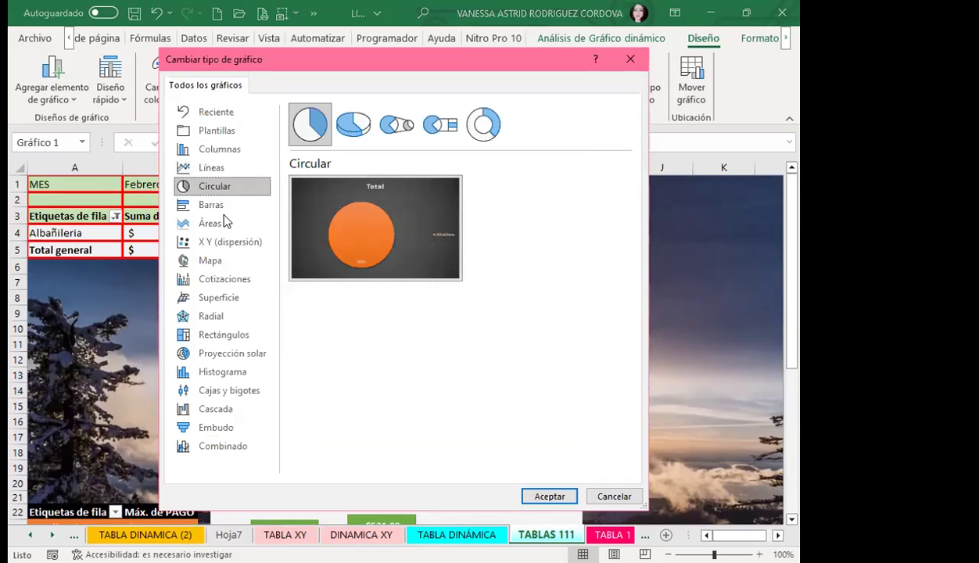
{"action": "left_click", "coordinate": [215, 205]}
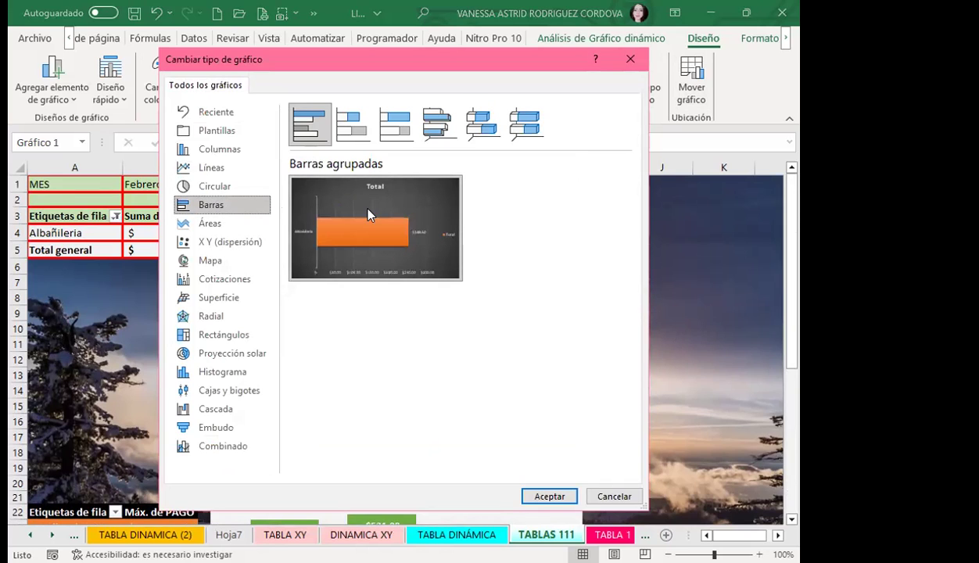
{"action": "left_click", "coordinate": [201, 190]}
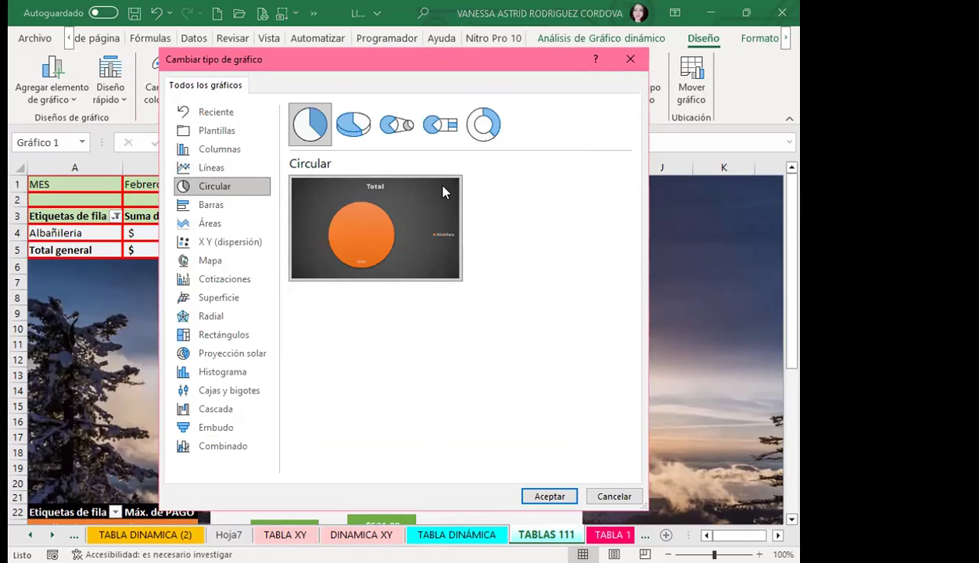
{"action": "left_click", "coordinate": [547, 494]}
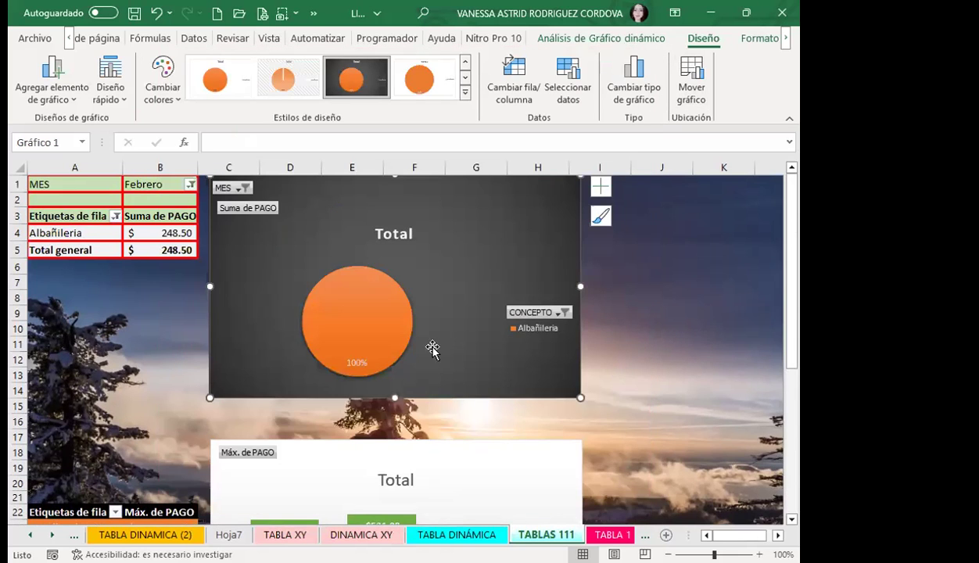
Step: Scroll between the dark pie chart and green column chart to review both
{"action": "scroll", "coordinate": [258, 352], "scroll_direction": "down", "scroll_amount": 2}
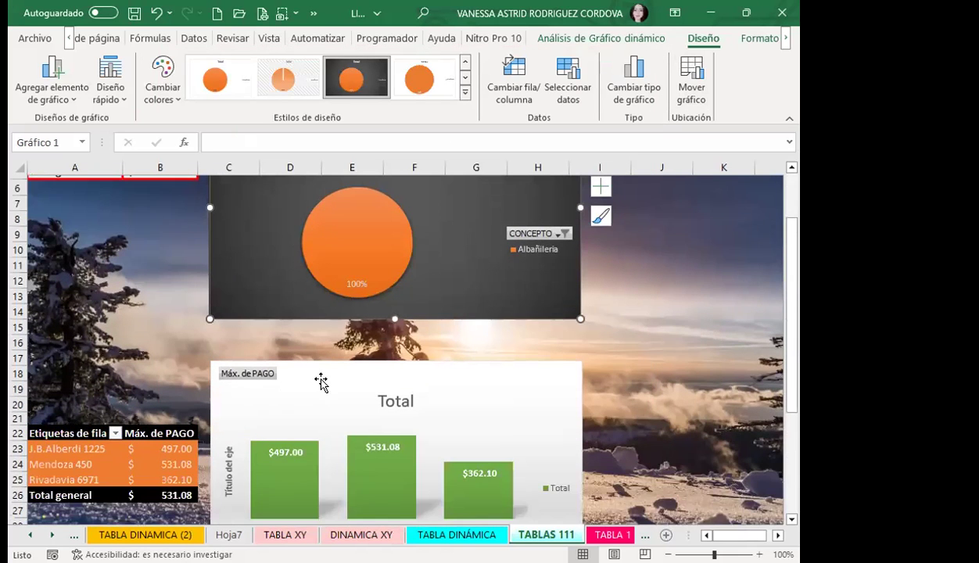
{"action": "left_click", "coordinate": [544, 415]}
{"action": "scroll", "coordinate": [535, 440], "scroll_direction": "down", "scroll_amount": 2}
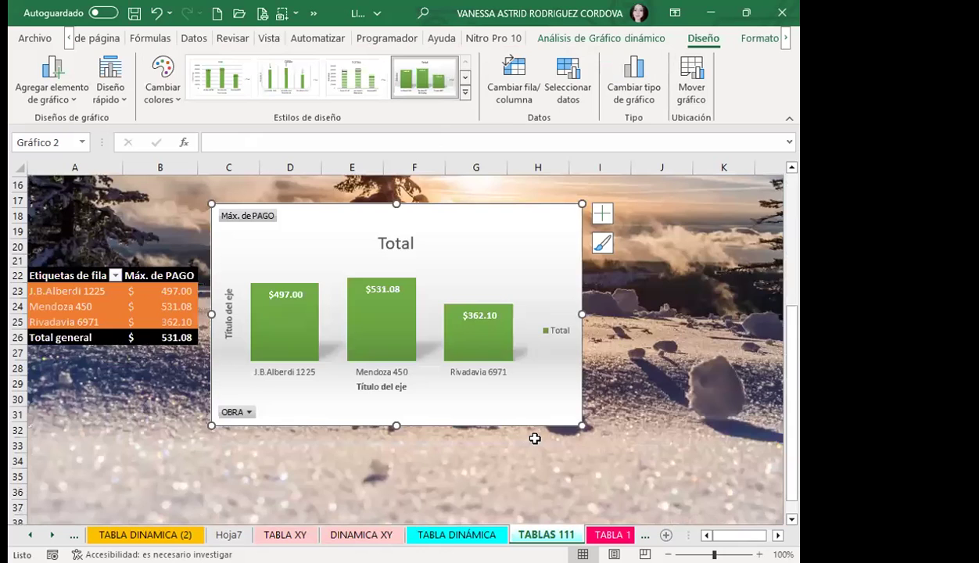
{"action": "scroll", "coordinate": [547, 430], "scroll_direction": "up", "scroll_amount": 3}
{"action": "scroll", "coordinate": [548, 391], "scroll_direction": "up", "scroll_amount": 2}
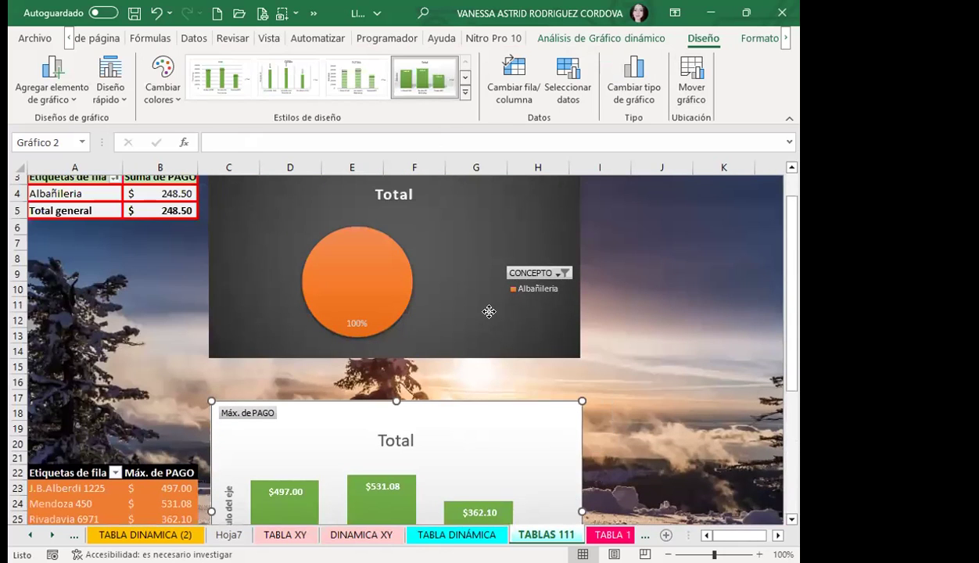
{"action": "left_click", "coordinate": [465, 321]}
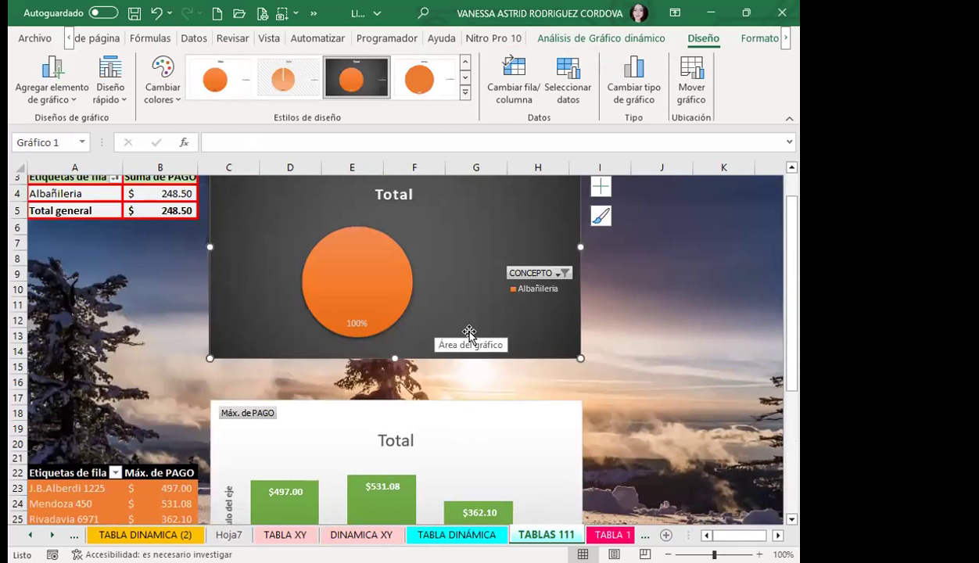
{"action": "scroll", "coordinate": [469, 334], "scroll_direction": "down", "scroll_amount": 2}
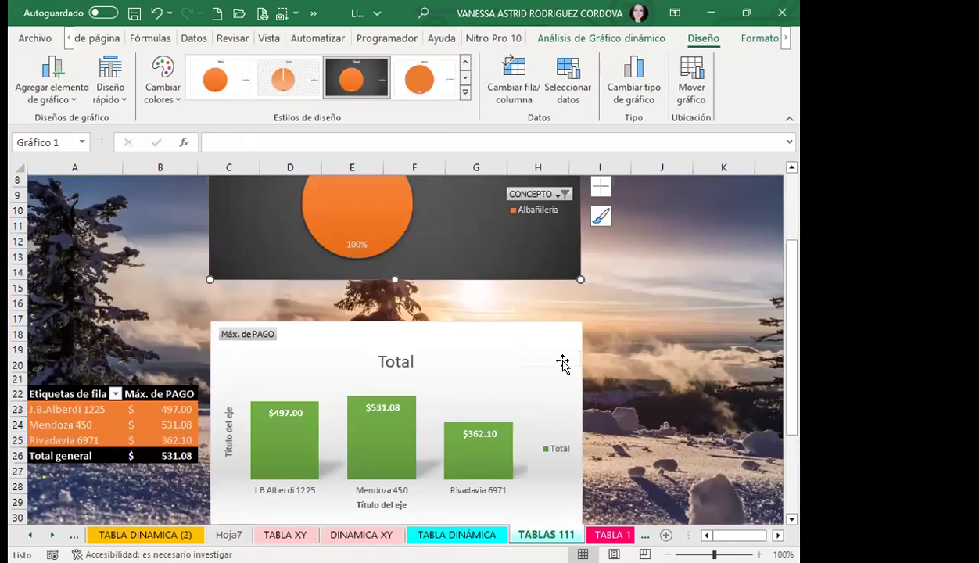
{"action": "left_click", "coordinate": [518, 334]}
{"action": "scroll", "coordinate": [518, 328], "scroll_direction": "down", "scroll_amount": 1}
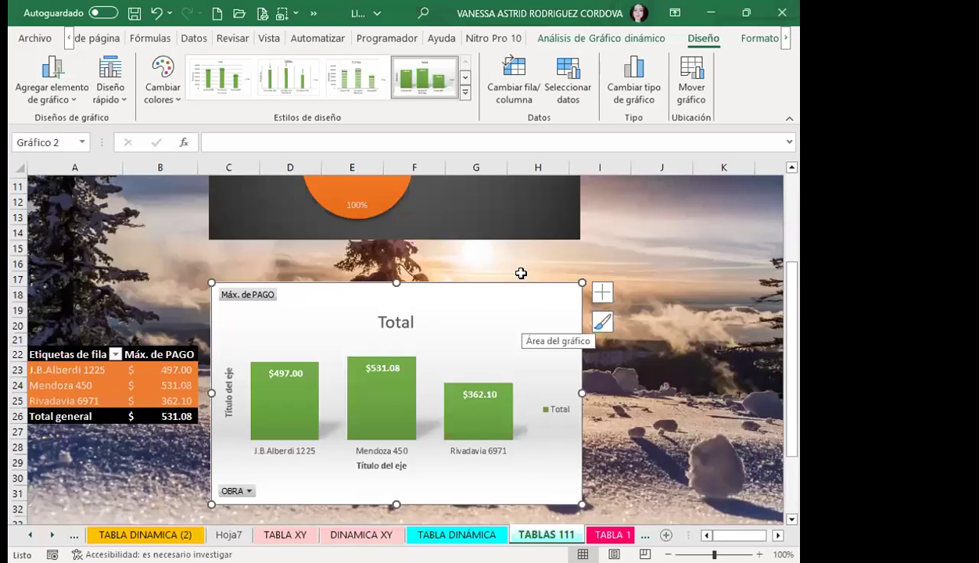
{"action": "scroll", "coordinate": [469, 387], "scroll_direction": "up", "scroll_amount": 3}
{"action": "scroll", "coordinate": [552, 408], "scroll_direction": "up", "scroll_amount": 1}
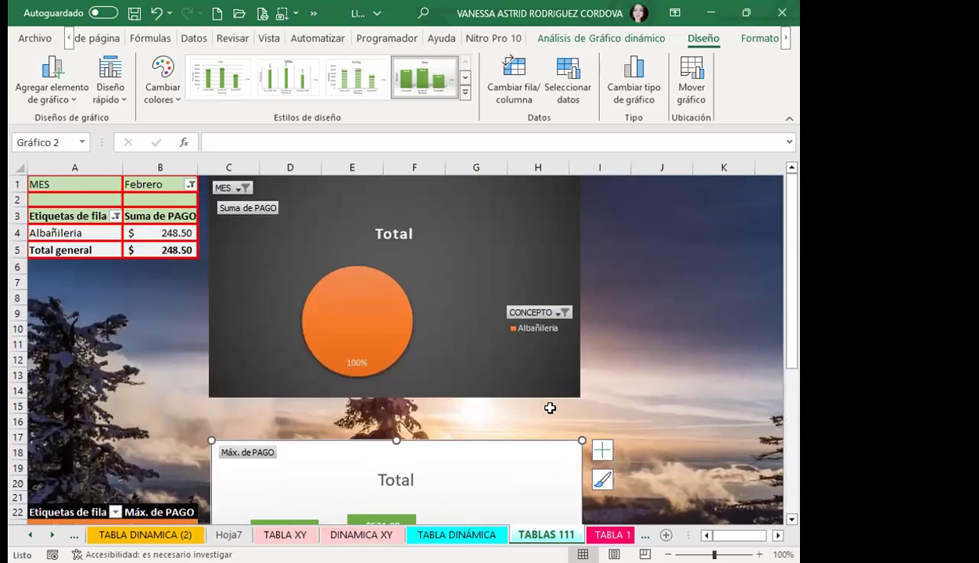
{"action": "scroll", "coordinate": [551, 408], "scroll_direction": "down", "scroll_amount": 1}
{"action": "scroll", "coordinate": [523, 386], "scroll_direction": "down", "scroll_amount": 2}
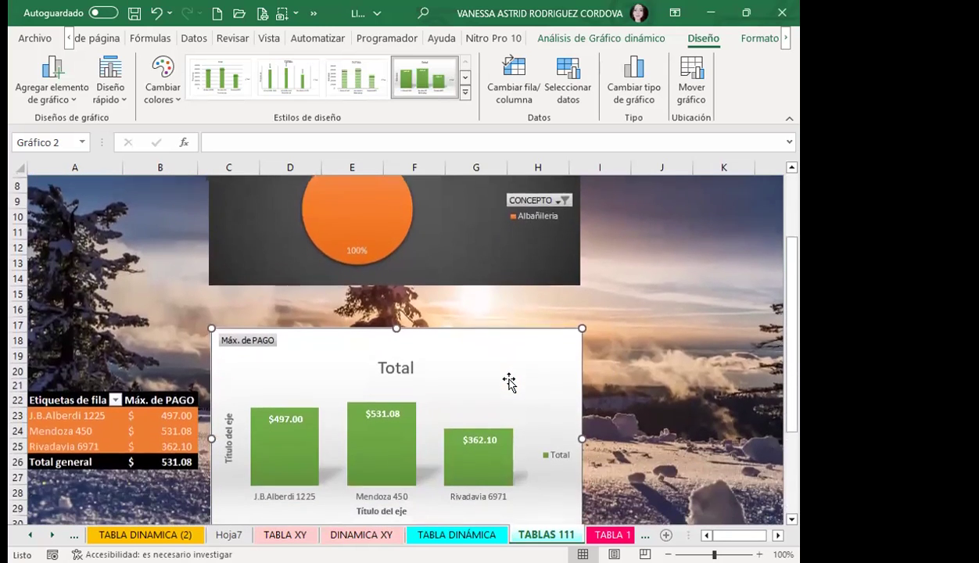
{"action": "scroll", "coordinate": [507, 383], "scroll_direction": "down", "scroll_amount": 1}
{"action": "scroll", "coordinate": [523, 388], "scroll_direction": "down", "scroll_amount": 1}
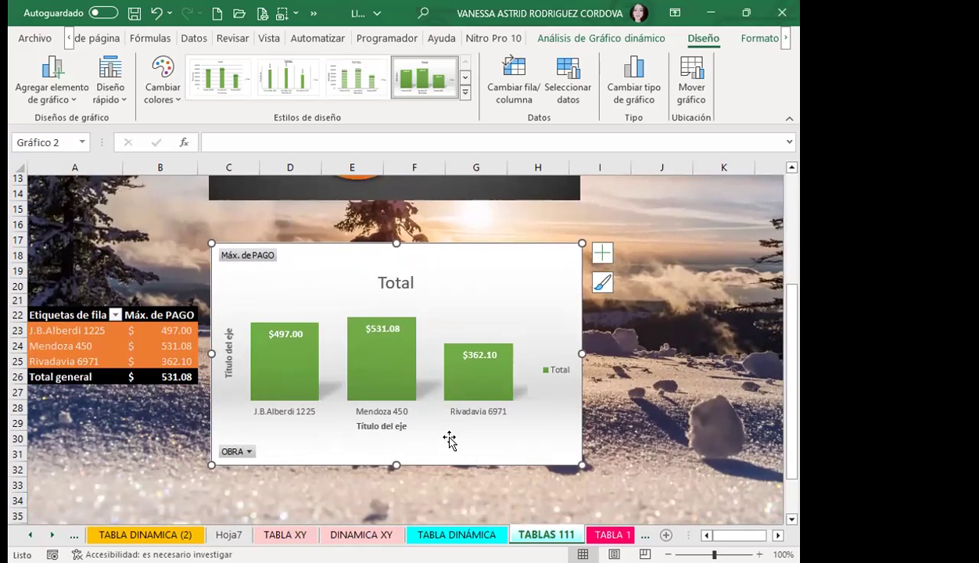
{"action": "scroll", "coordinate": [452, 443], "scroll_direction": "up", "scroll_amount": 2}
{"action": "scroll", "coordinate": [453, 444], "scroll_direction": "up", "scroll_amount": 2}
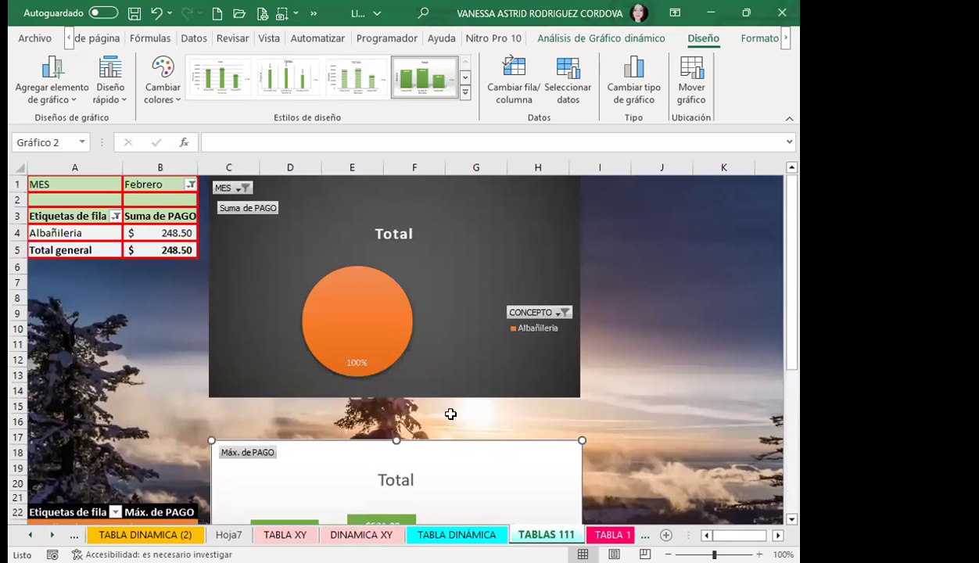
{"action": "left_click", "coordinate": [230, 266]}
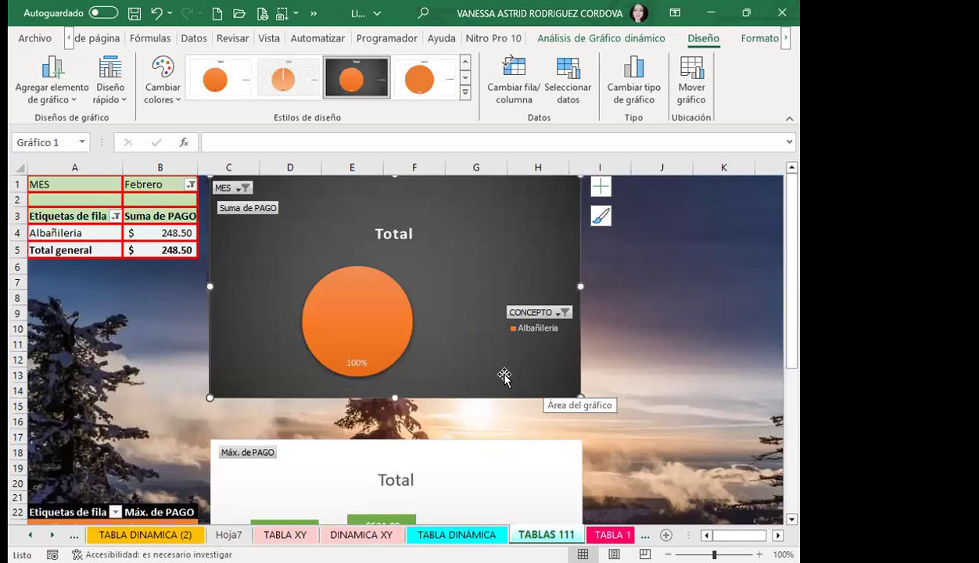
{"action": "scroll", "coordinate": [504, 377], "scroll_direction": "down", "scroll_amount": 1}
{"action": "scroll", "coordinate": [505, 365], "scroll_direction": "down", "scroll_amount": 1}
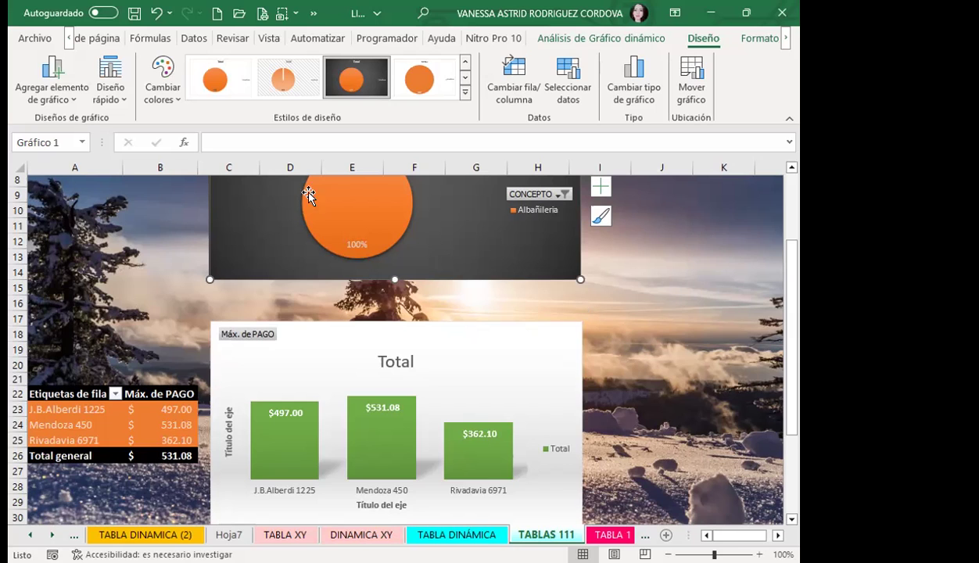
Step: Collapse the ribbon via the Disposición de página tab to show more rows
{"action": "left_click", "coordinate": [101, 38]}
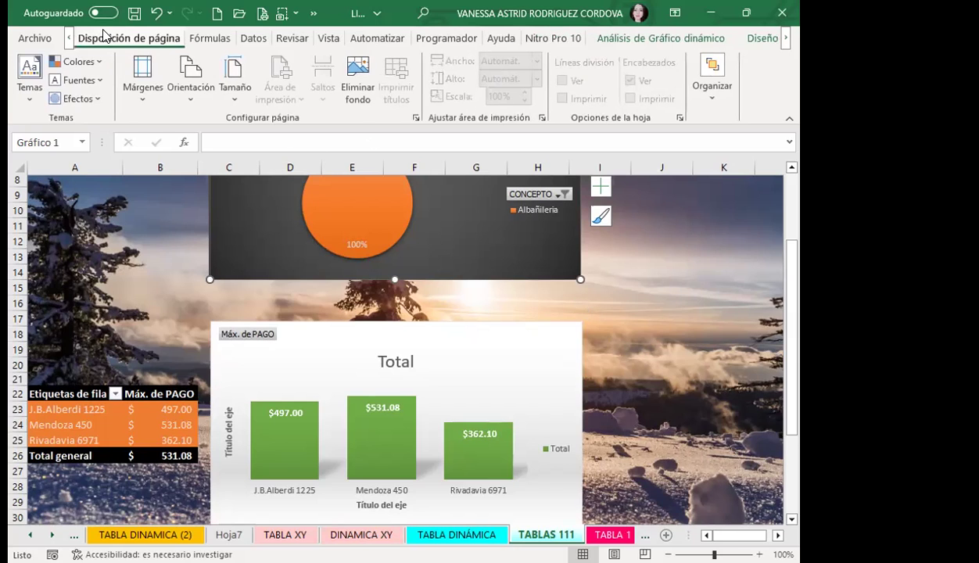
{"action": "double_click", "coordinate": [103, 38]}
{"action": "scroll", "coordinate": [661, 286], "scroll_direction": "up", "scroll_amount": 1}
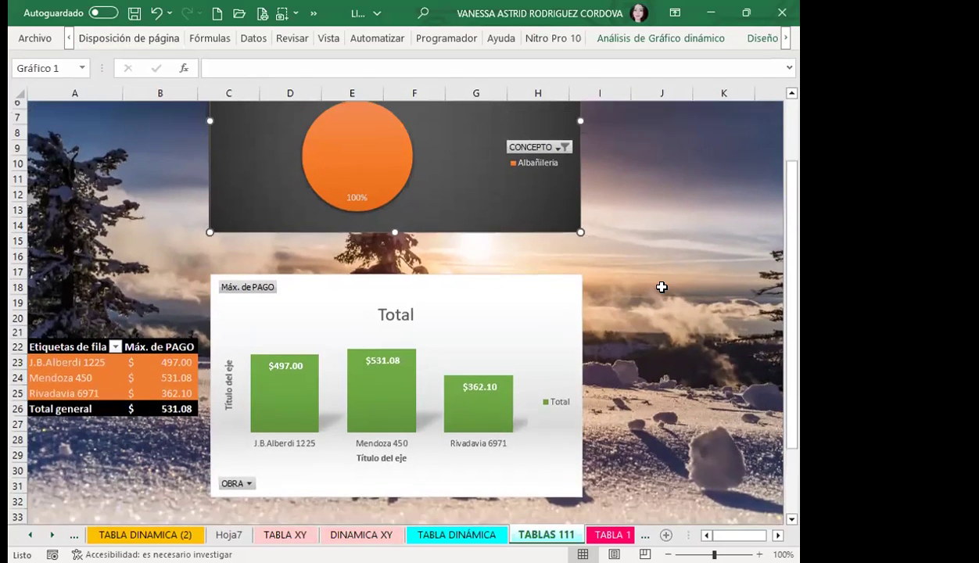
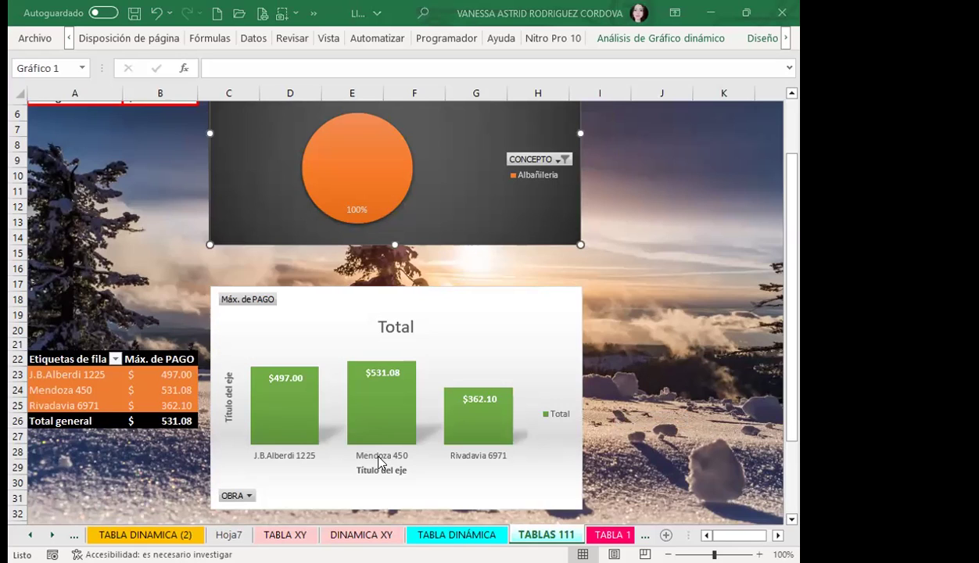
Step: Select the maximum-payments bar chart on TABLAS 111
{"action": "scroll", "coordinate": [478, 211], "scroll_direction": "up", "scroll_amount": 2}
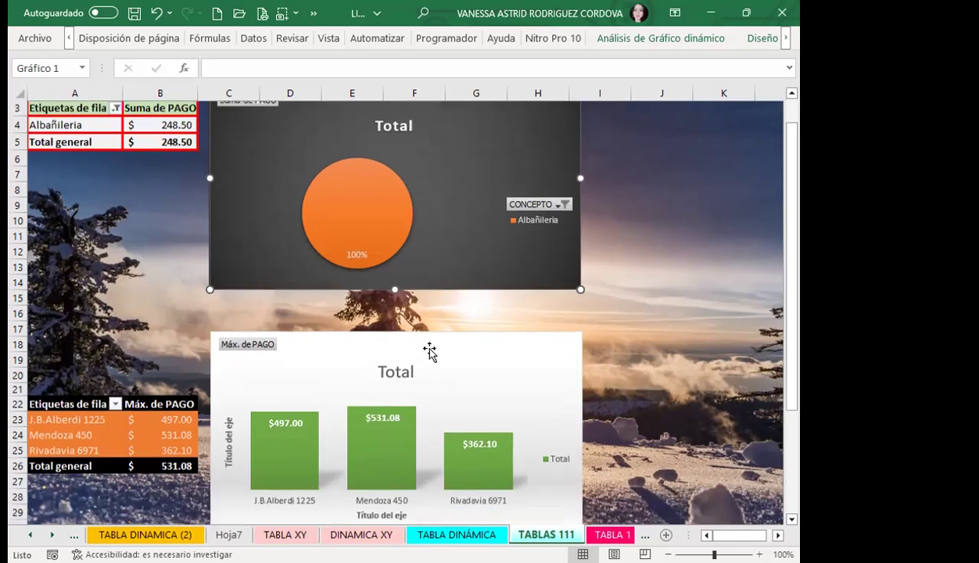
{"action": "scroll", "coordinate": [431, 354], "scroll_direction": "down", "scroll_amount": 2}
{"action": "left_click", "coordinate": [485, 328]}
{"action": "scroll", "coordinate": [487, 327], "scroll_direction": "down", "scroll_amount": 1}
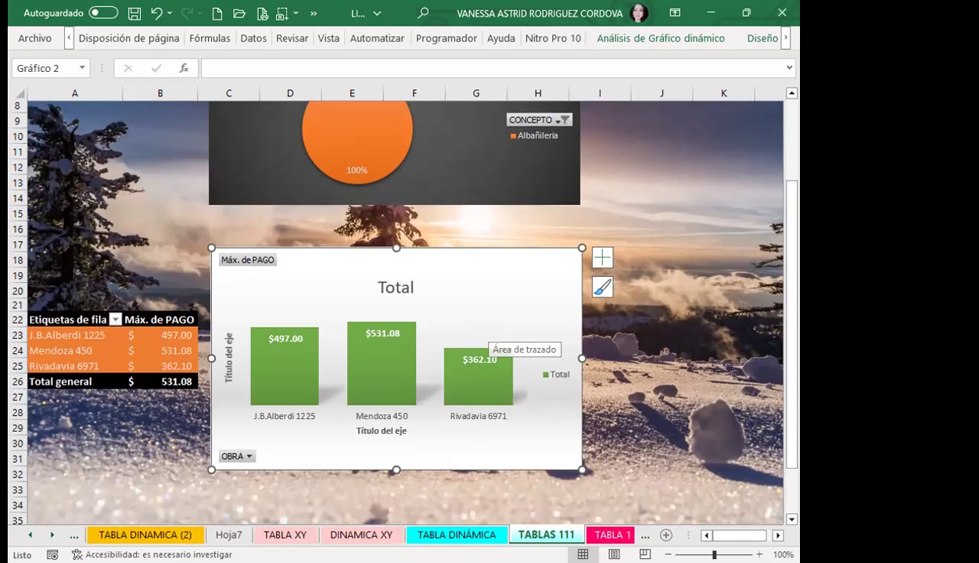
Step: Switch to the TABLA DINÁMICA sheet showing the MES, OBRA, CONCEPTO and PAGO payments table
{"action": "key", "text": "ctrl+Page_Up"}
{"action": "scroll", "coordinate": [355, 325], "scroll_direction": "right", "scroll_amount": 3}
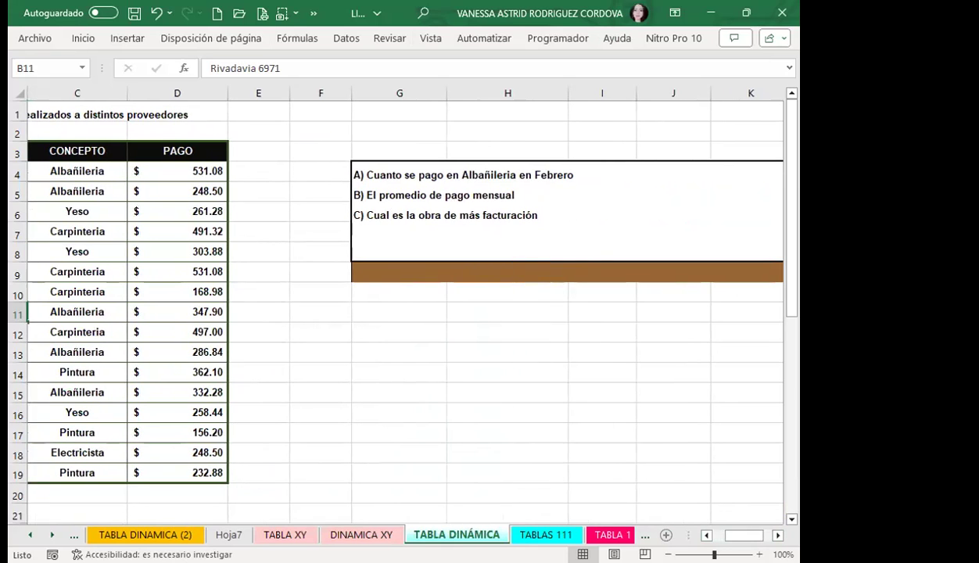
{"action": "left_click", "coordinate": [546, 535]}
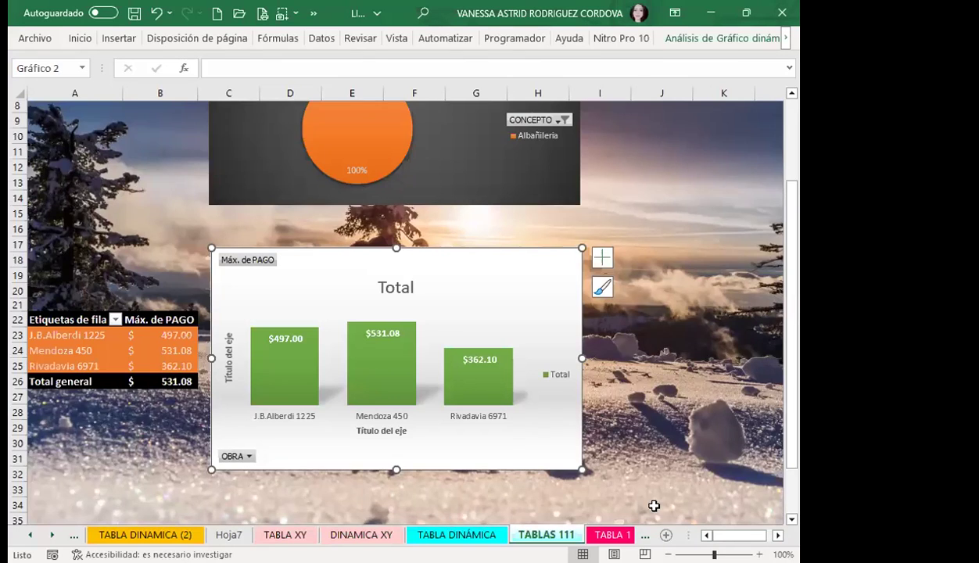
{"action": "key", "text": "ctrl+Page_Up"}
{"action": "left_click_drag", "start_coordinate": [744, 535], "coordinate": [733, 535]}
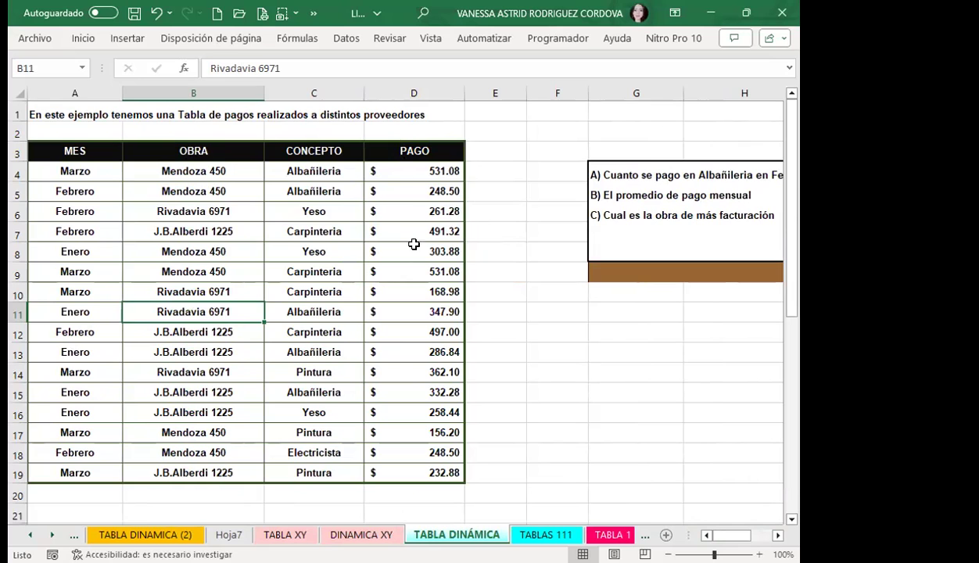
Step: Select the Pintura cell C14, then return to TABLAS 111 with its maximum-PAGO-per-OBRA chart
{"action": "scroll", "coordinate": [367, 274], "scroll_direction": "down", "scroll_amount": 1}
{"action": "left_click", "coordinate": [336, 305]}
{"action": "scroll", "coordinate": [305, 279], "scroll_direction": "up", "scroll_amount": 1}
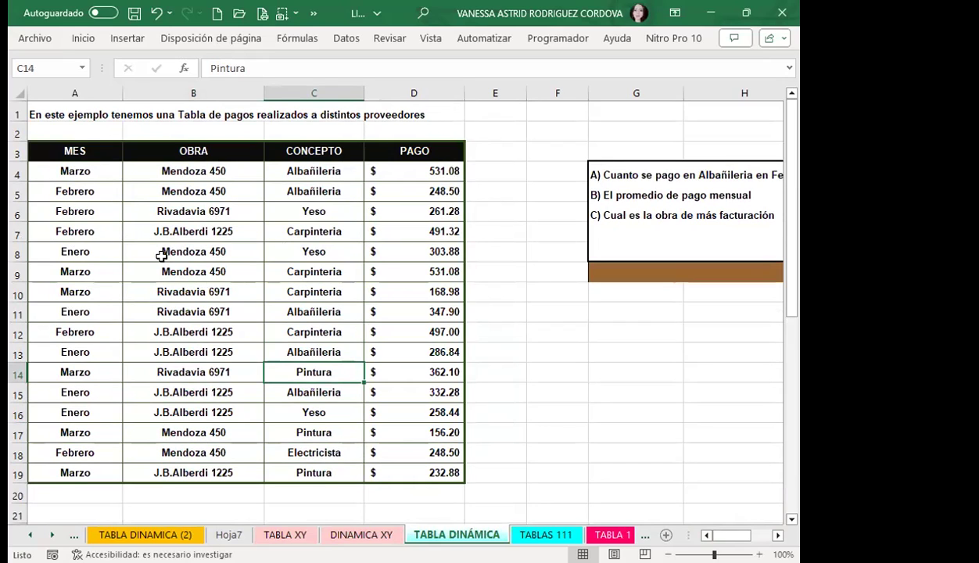
{"action": "left_click", "coordinate": [527, 536]}
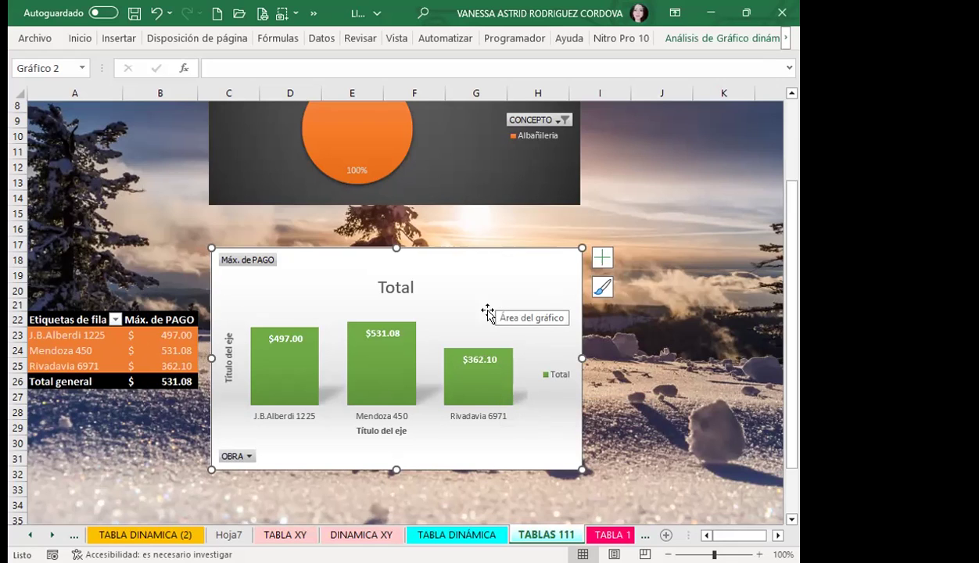
{"action": "left_click", "coordinate": [457, 535]}
{"action": "left_click", "coordinate": [268, 287]}
{"action": "left_click", "coordinate": [252, 249]}
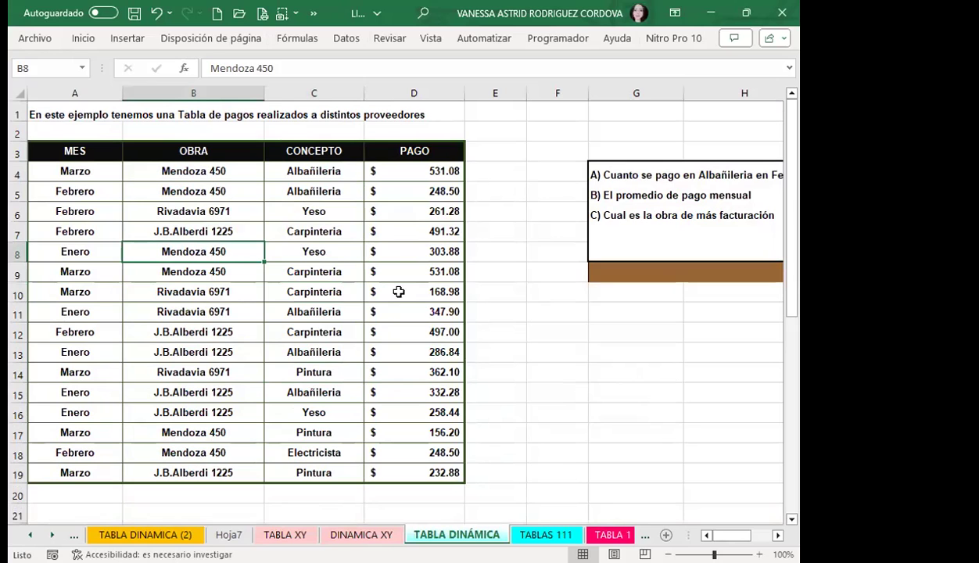
{"action": "left_click", "coordinate": [318, 215]}
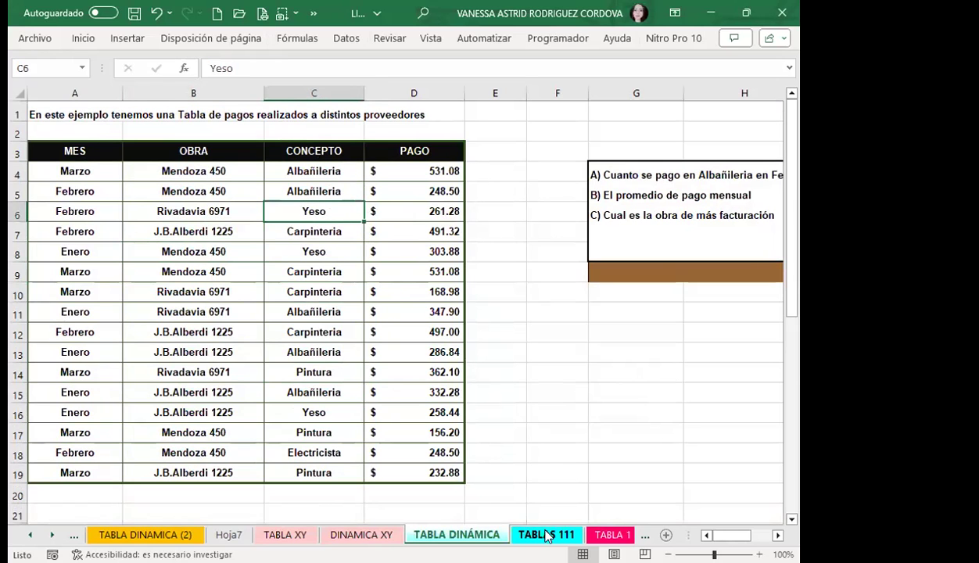
{"action": "left_click", "coordinate": [546, 535]}
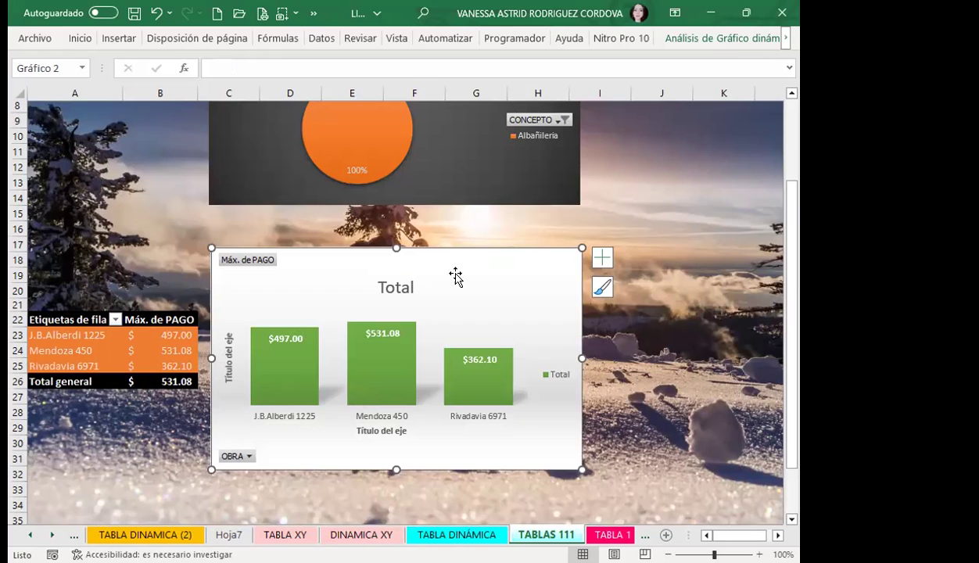
{"action": "left_click", "coordinate": [159, 325]}
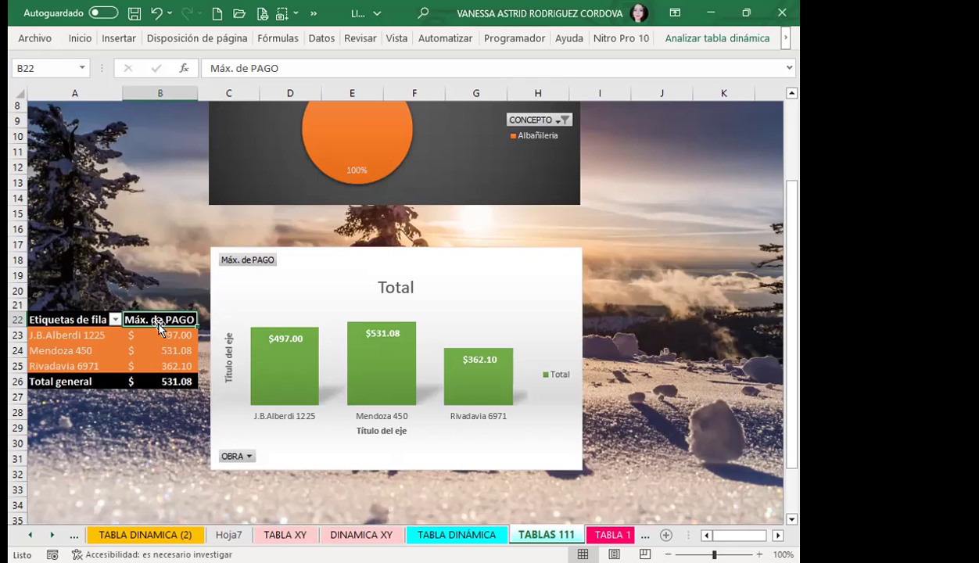
Step: Select the dark February pie chart and the green maximum-payments bar chart on TABLAS 111
{"action": "scroll", "coordinate": [367, 313], "scroll_direction": "up", "scroll_amount": 3}
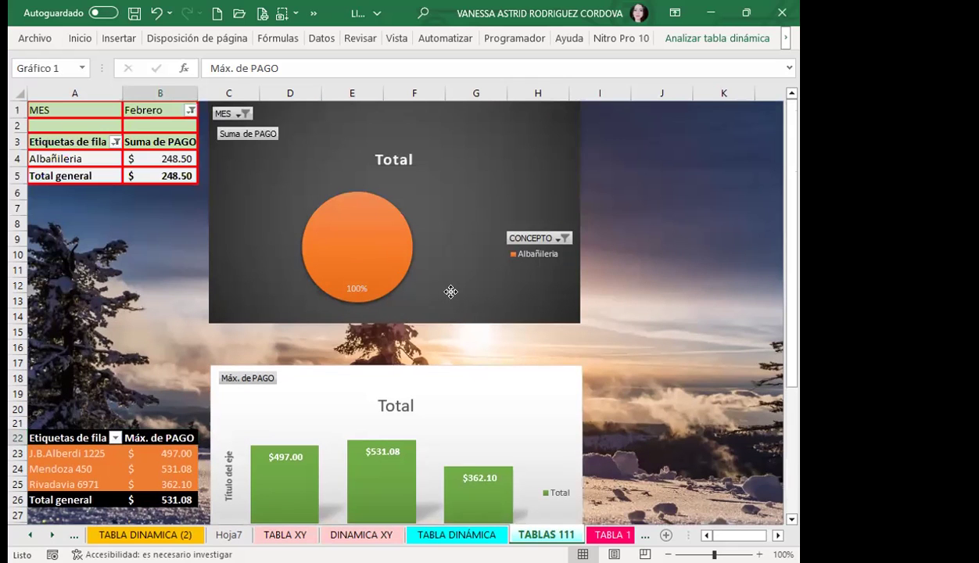
{"action": "left_click", "coordinate": [448, 291]}
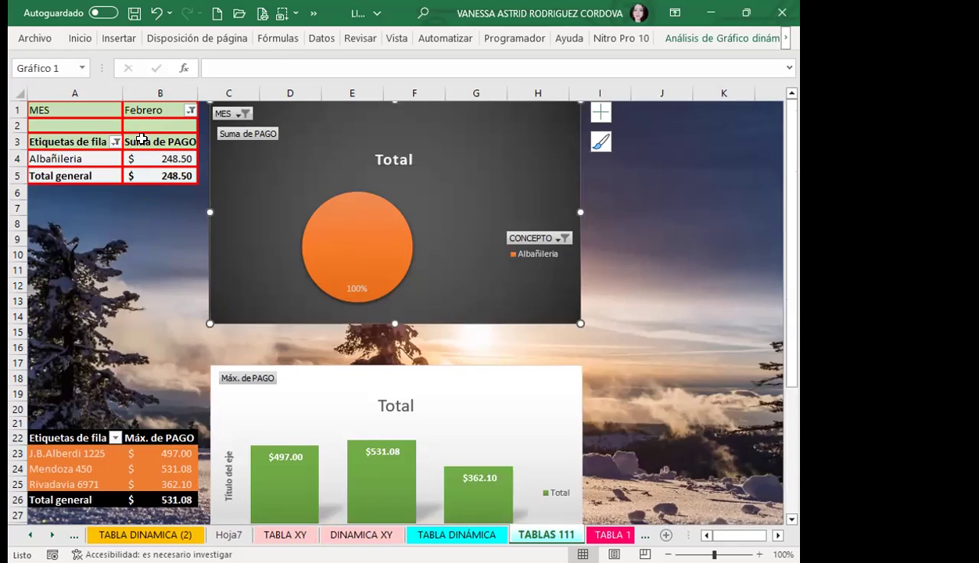
{"action": "scroll", "coordinate": [153, 240], "scroll_direction": "down", "scroll_amount": 3}
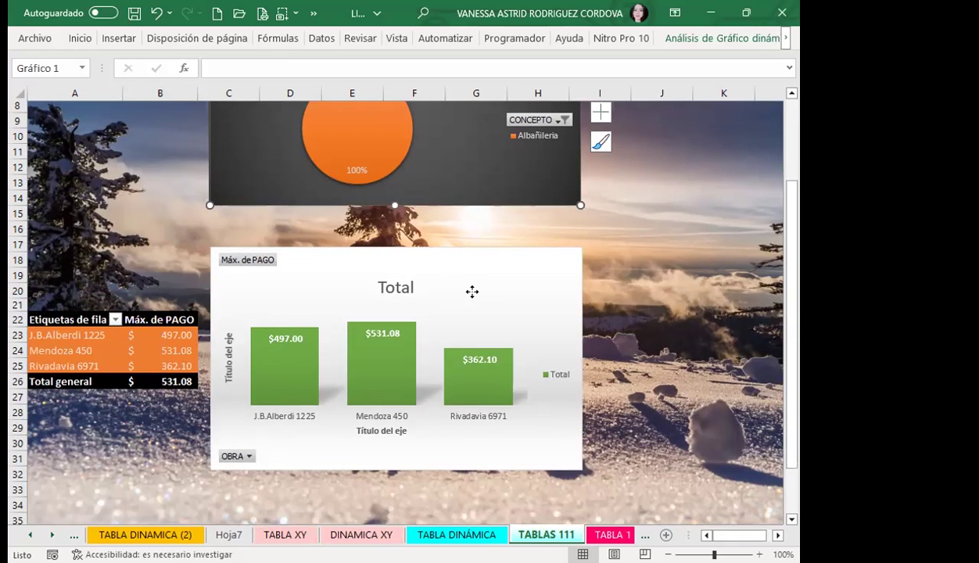
{"action": "left_click", "coordinate": [472, 291]}
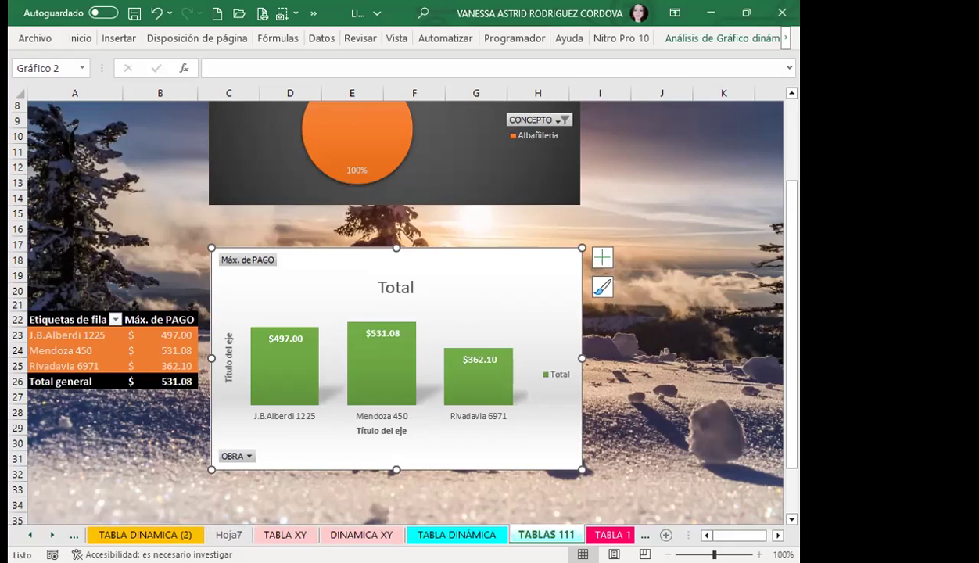
Step: Check the 531.08 value for Mendoza 450 and the bar chart, then open TABLA DINAMICA 1
{"action": "left_click", "coordinate": [450, 535]}
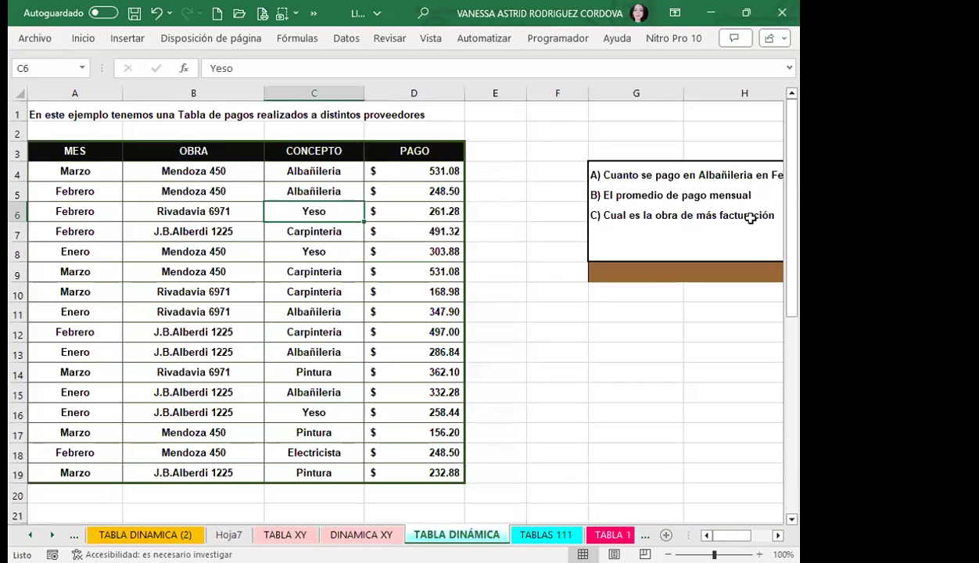
{"action": "left_click", "coordinate": [538, 534]}
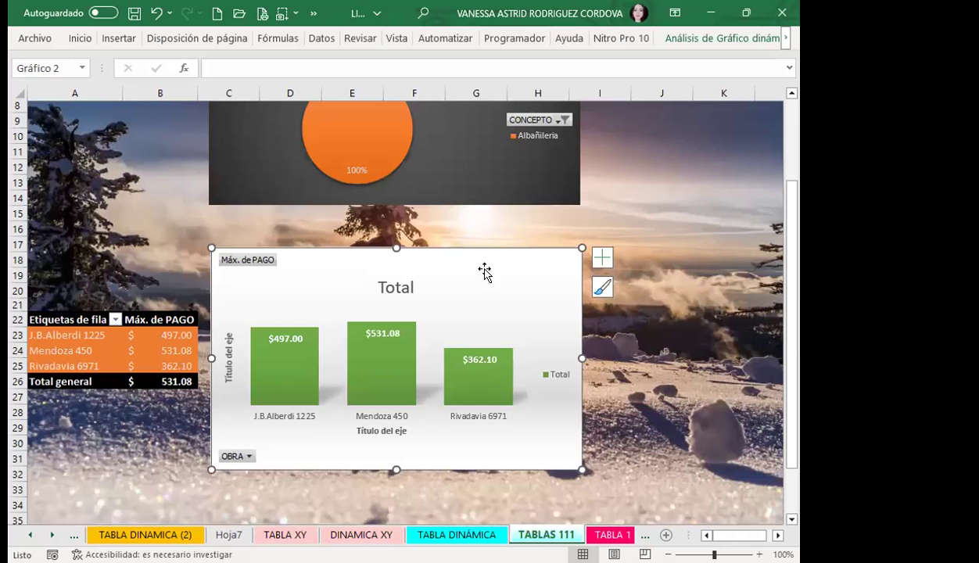
{"action": "left_click", "coordinate": [171, 349]}
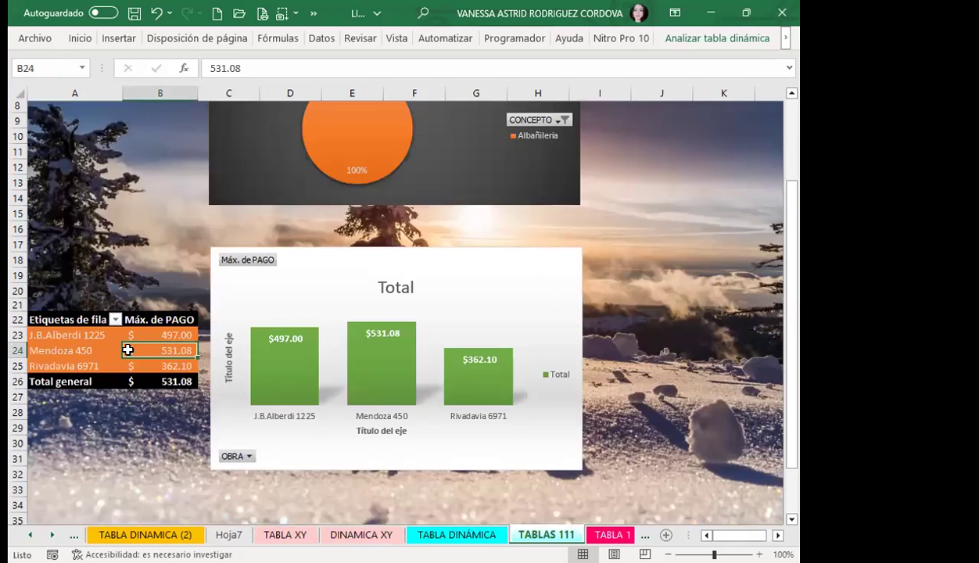
{"action": "left_click", "coordinate": [565, 298]}
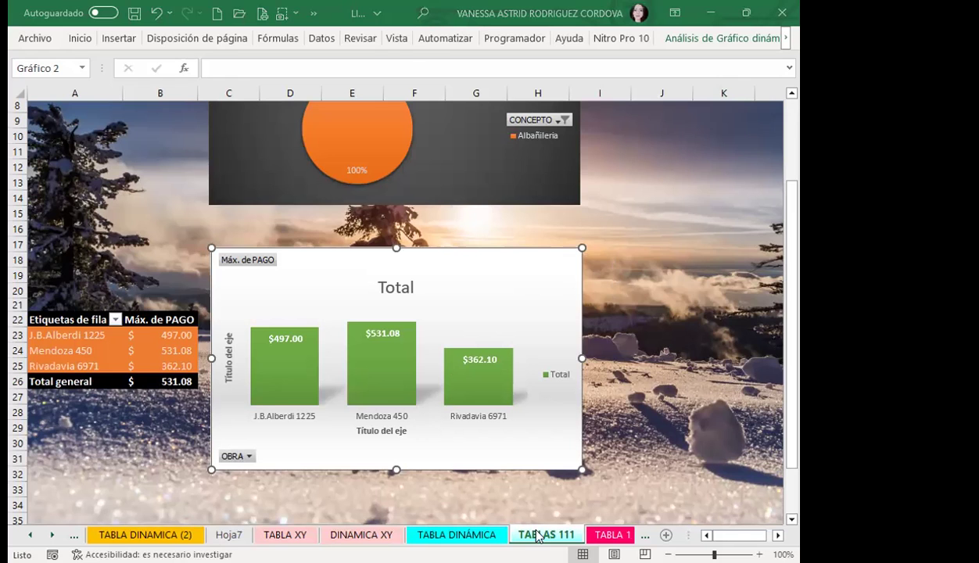
{"action": "left_click", "coordinate": [613, 535]}
{"action": "left_click", "coordinate": [562, 536]}
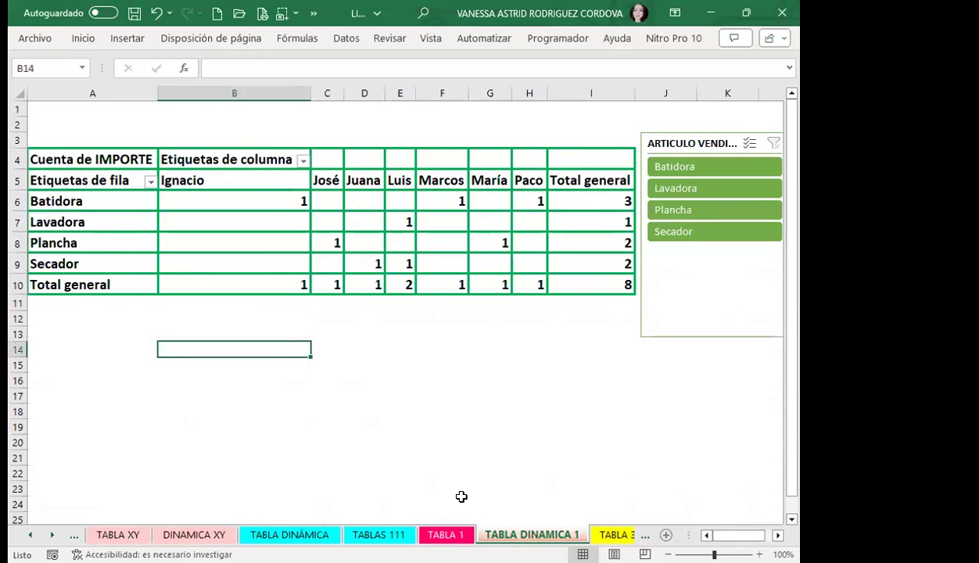
Step: Insert a clustered column pivot chart of the IMPORTE count per article and seller
{"action": "left_click", "coordinate": [448, 249]}
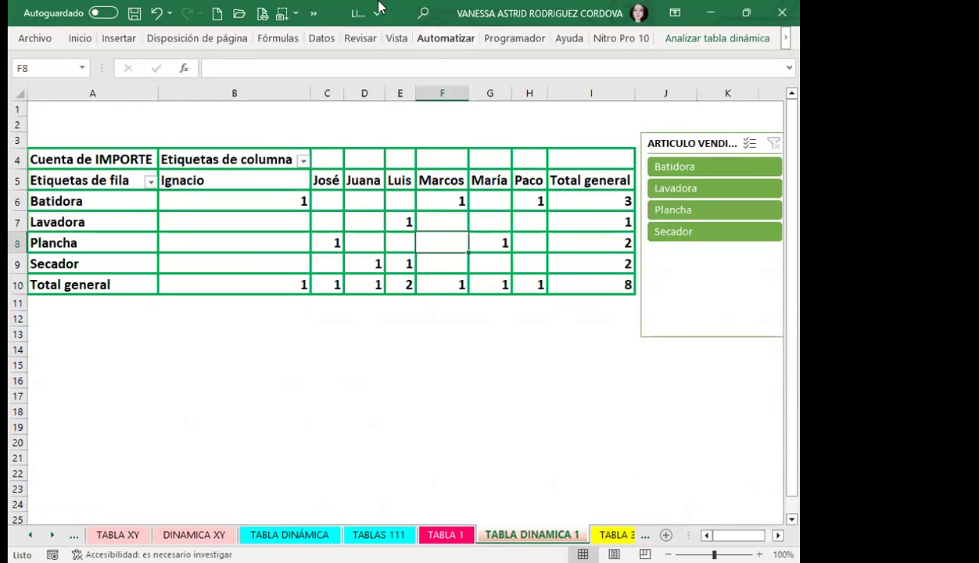
{"action": "left_click", "coordinate": [718, 39]}
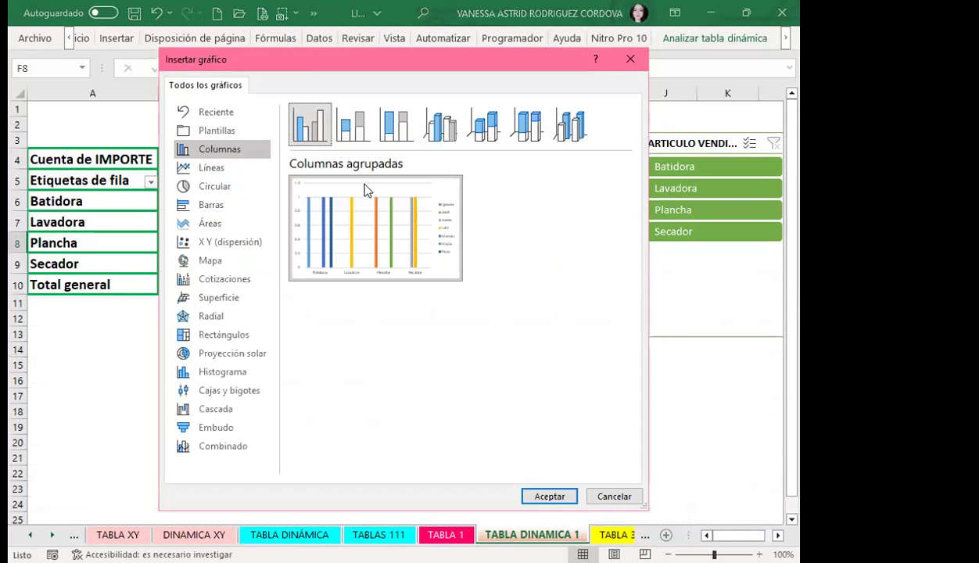
{"action": "left_click", "coordinate": [550, 497]}
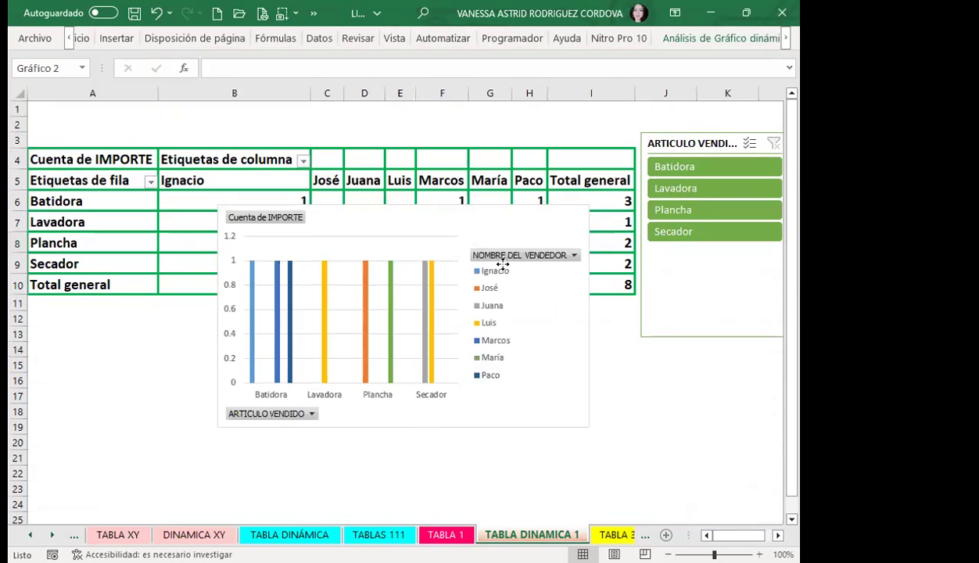
Step: Move the new pivot chart below the pivot table and reselect a pivot cell
{"action": "left_click_drag", "start_coordinate": [501, 258], "coordinate": [533, 335]}
{"action": "scroll", "coordinate": [534, 334], "scroll_direction": "down", "scroll_amount": 2}
{"action": "left_click_drag", "start_coordinate": [530, 207], "coordinate": [506, 247]}
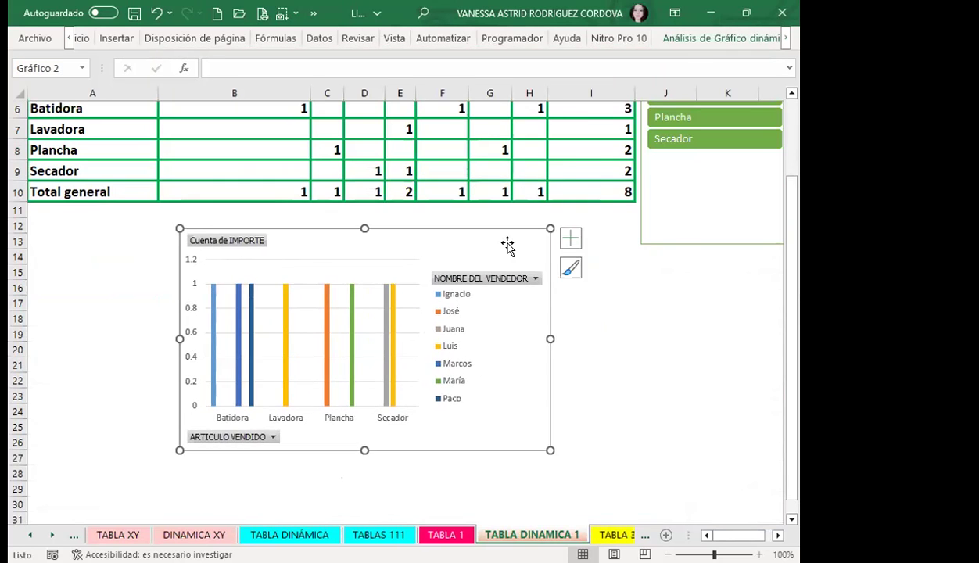
{"action": "scroll", "coordinate": [518, 350], "scroll_direction": "down", "scroll_amount": 1}
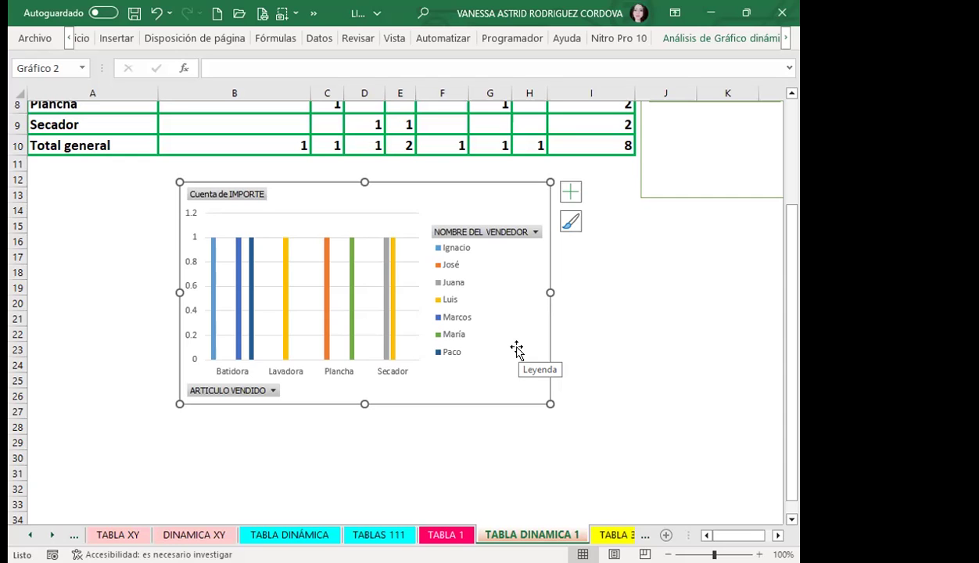
{"action": "scroll", "coordinate": [503, 284], "scroll_direction": "up", "scroll_amount": 3}
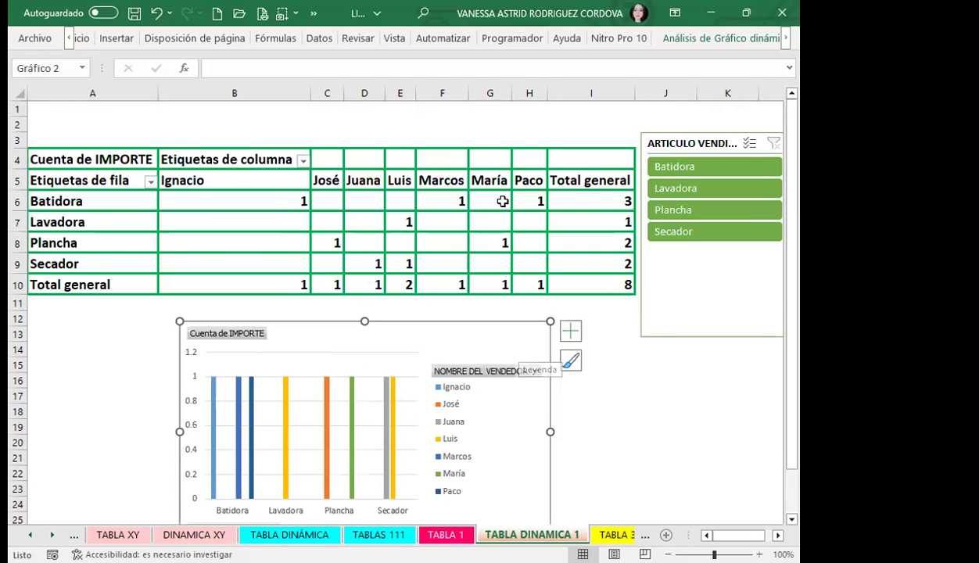
{"action": "left_click", "coordinate": [491, 201]}
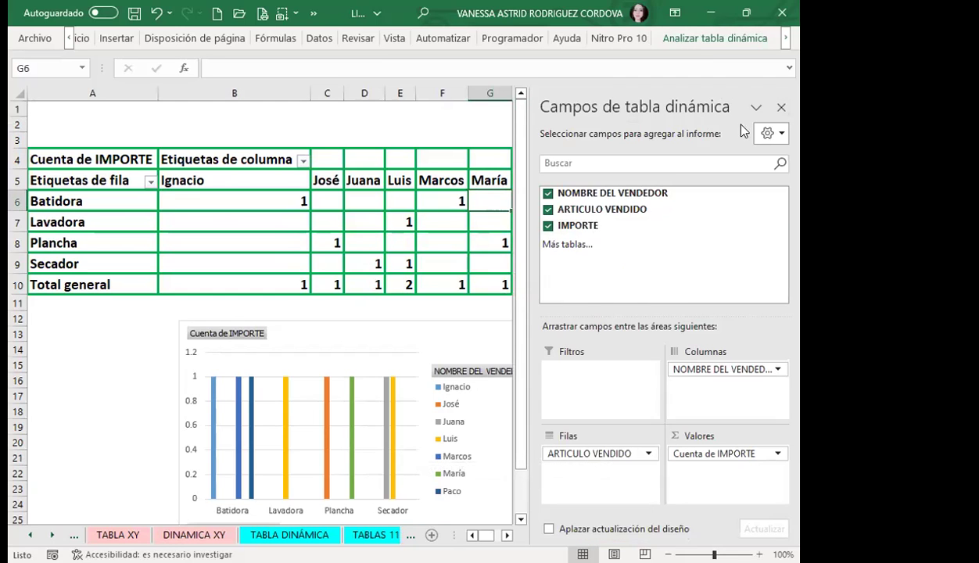
Step: Close the field list and delete the pivot column chart from TABLA DINAMICA 1
{"action": "left_click", "coordinate": [782, 107]}
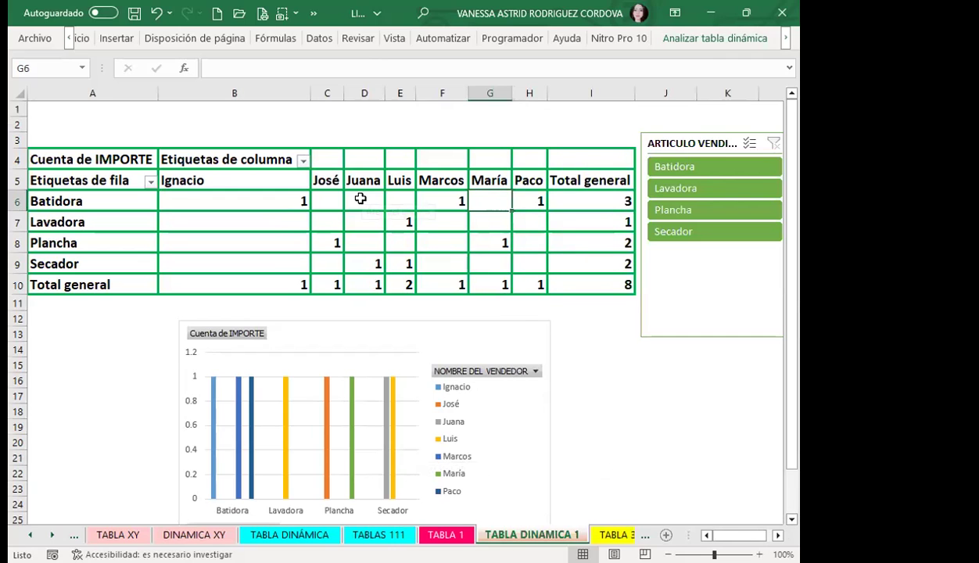
{"action": "left_click", "coordinate": [443, 195]}
{"action": "left_click", "coordinate": [522, 195]}
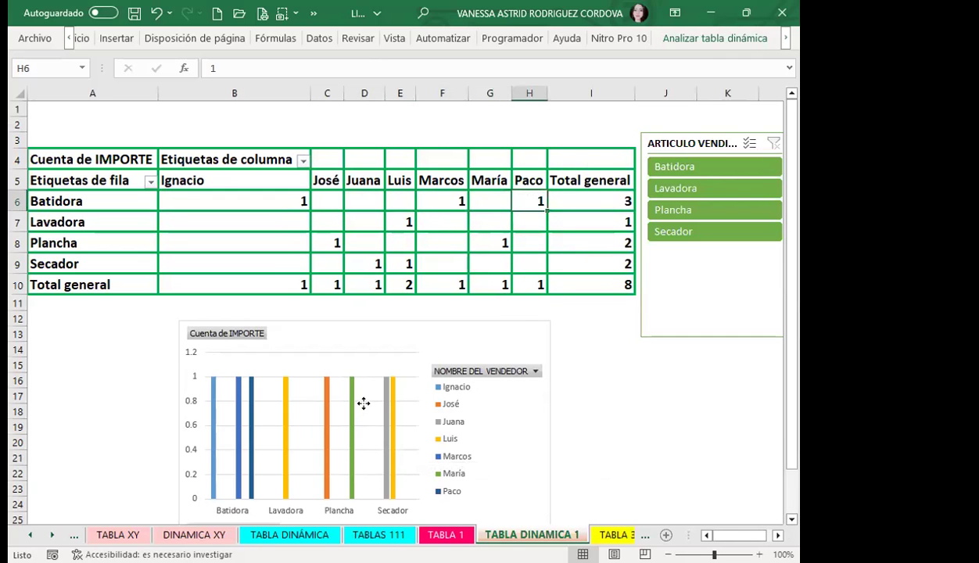
{"action": "left_click", "coordinate": [361, 405]}
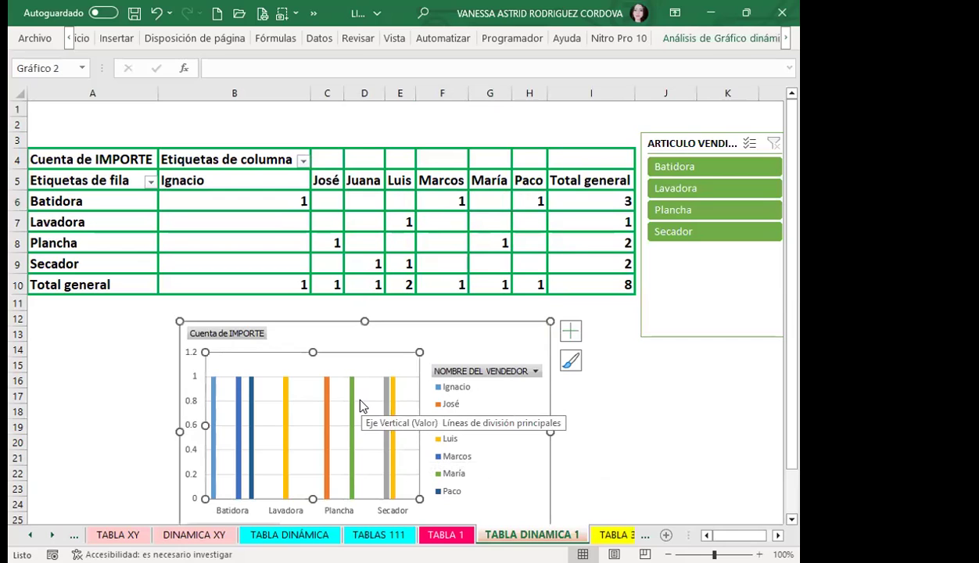
{"action": "left_click", "coordinate": [484, 339]}
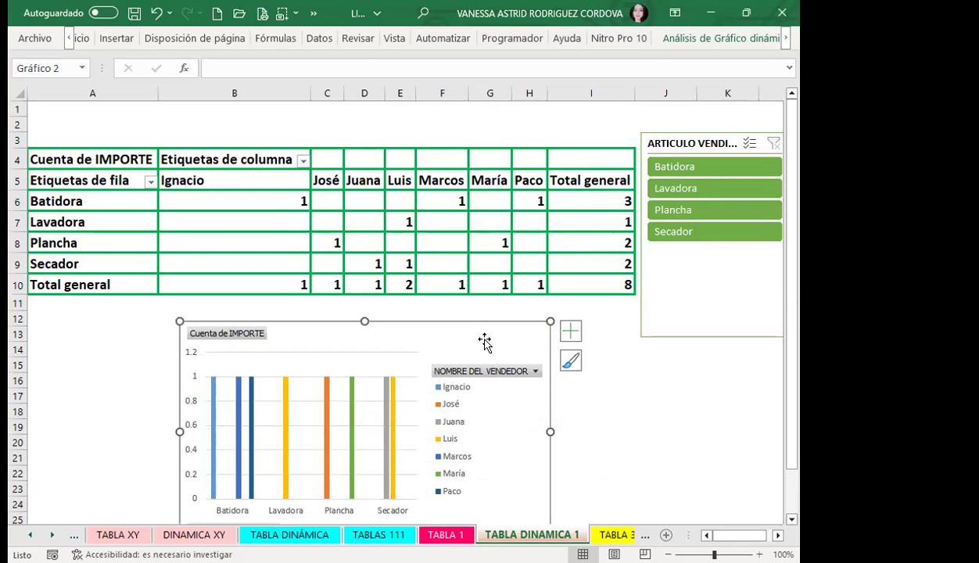
{"action": "key", "text": "Delete"}
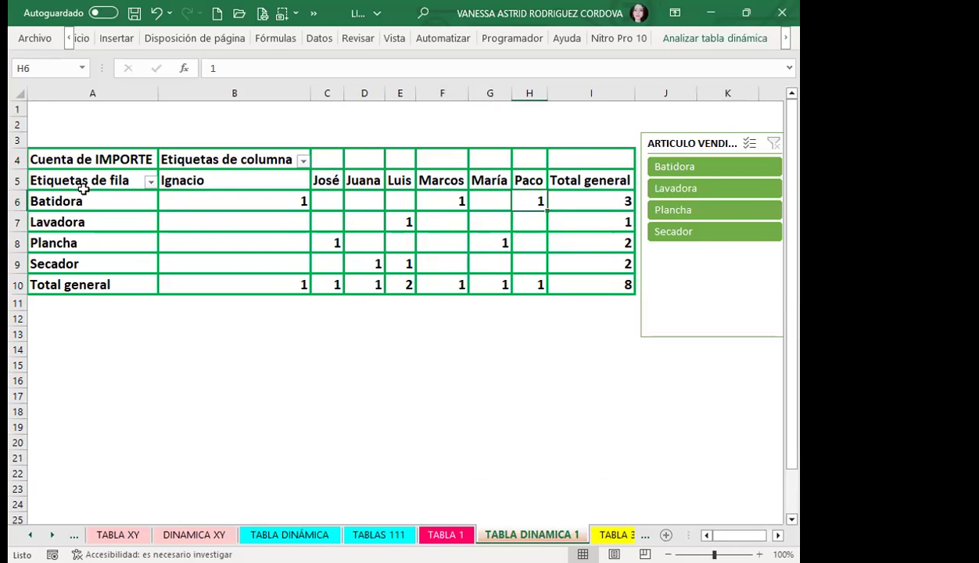
Step: Review the pivot table counts in cells C6, E7, E10, H10 and F8
{"action": "left_click_drag", "start_coordinate": [83, 189], "coordinate": [582, 284]}
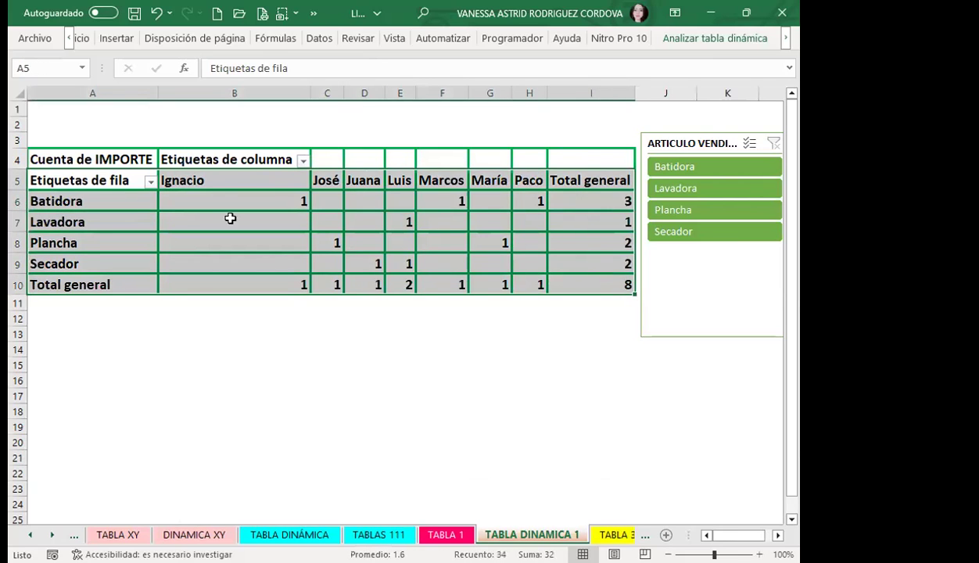
{"action": "left_click", "coordinate": [323, 202]}
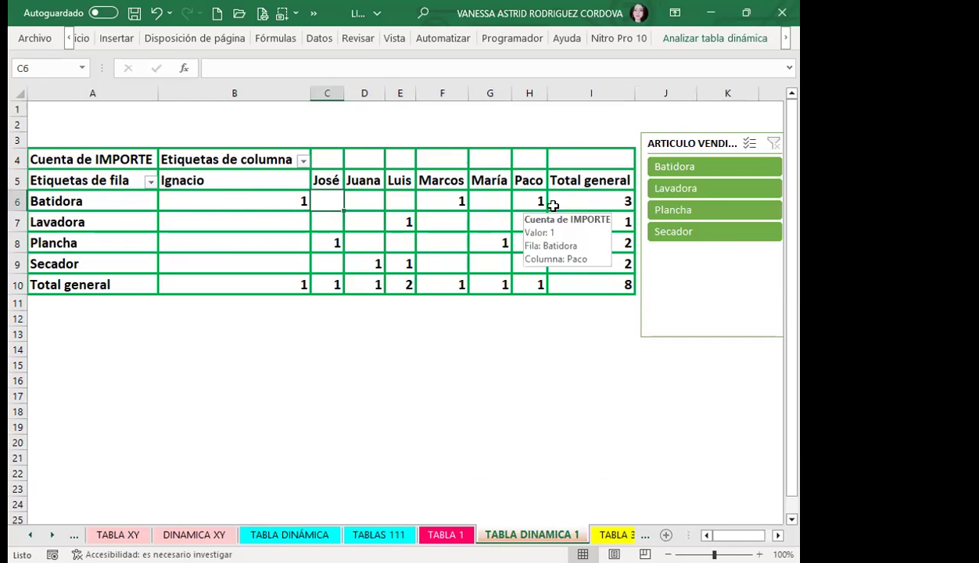
{"action": "left_click", "coordinate": [388, 219]}
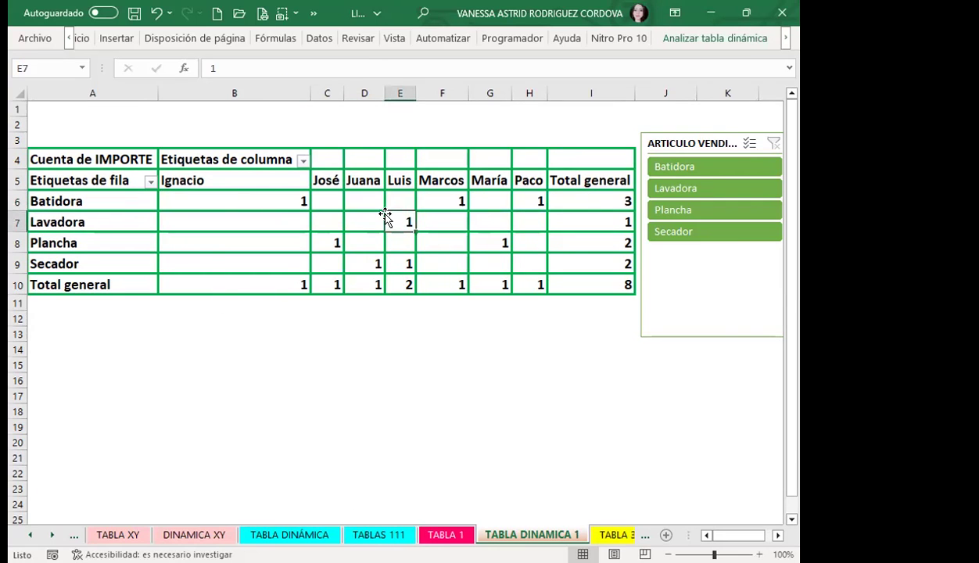
{"action": "left_click", "coordinate": [399, 280]}
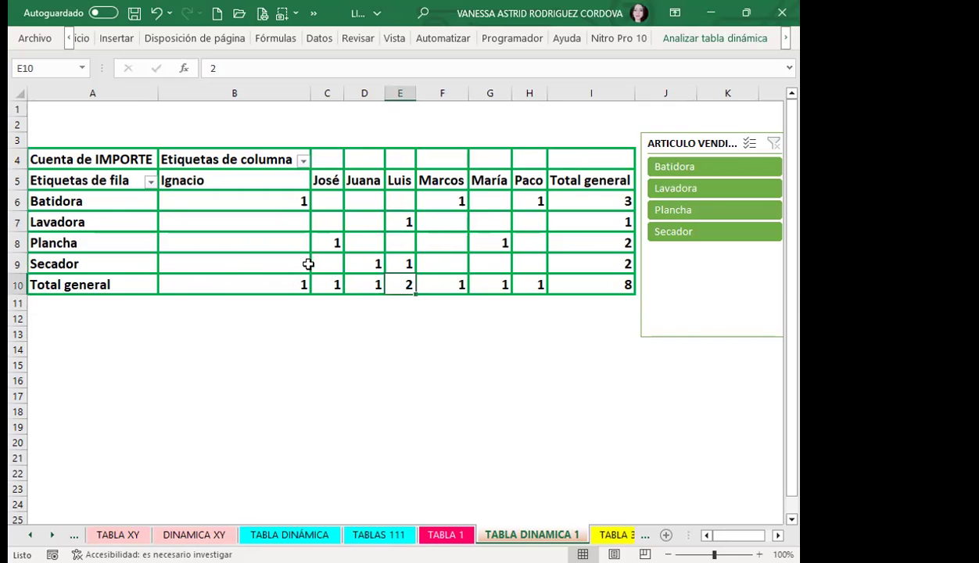
{"action": "mouse_move", "coordinate": [442, 224]}
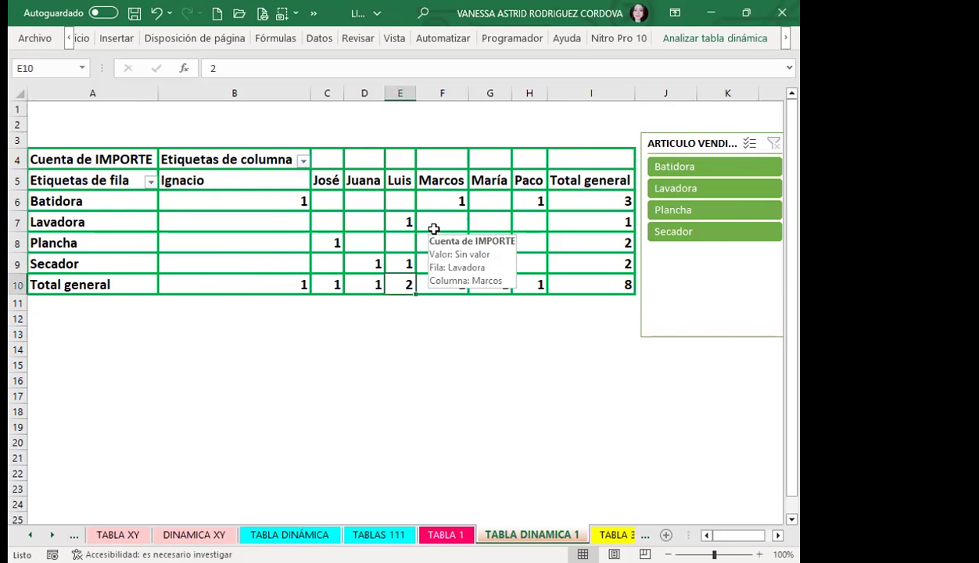
{"action": "left_click", "coordinate": [512, 202]}
{"action": "left_click", "coordinate": [523, 278]}
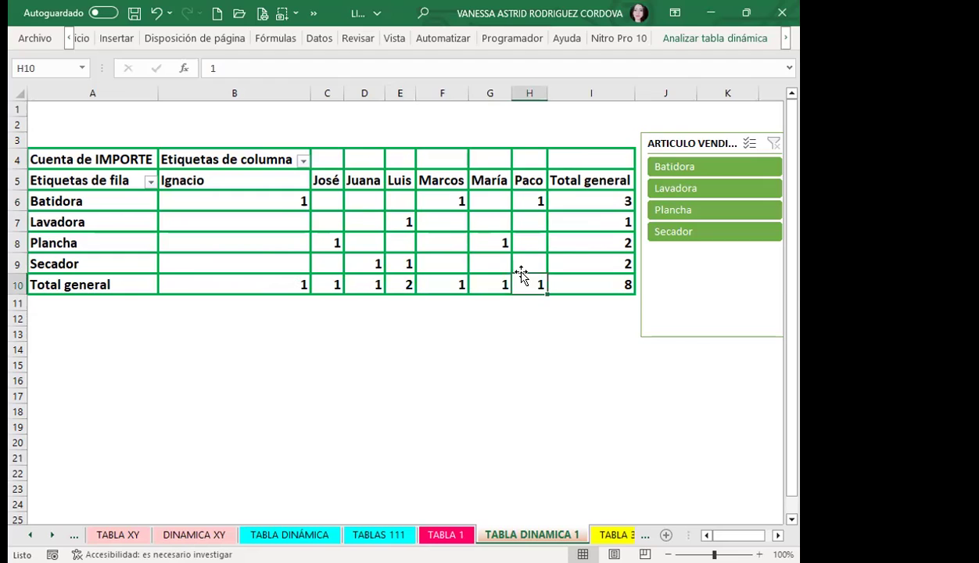
{"action": "left_click", "coordinate": [431, 244]}
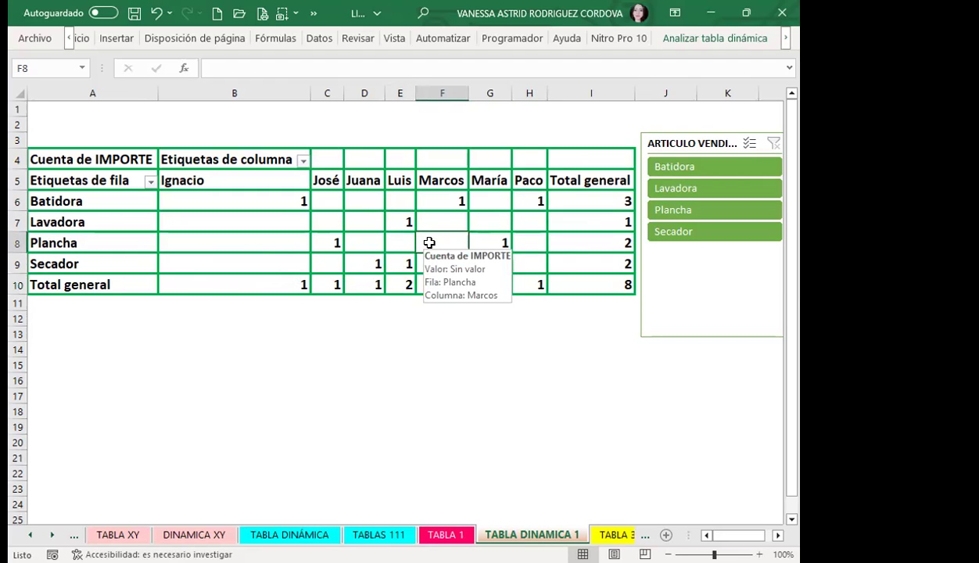
{"action": "left_click", "coordinate": [615, 535]}
Step: Open BASE DE DATOS 1.1 and scroll through the employee salary, faculty and position data
{"action": "left_click", "coordinate": [610, 535]}
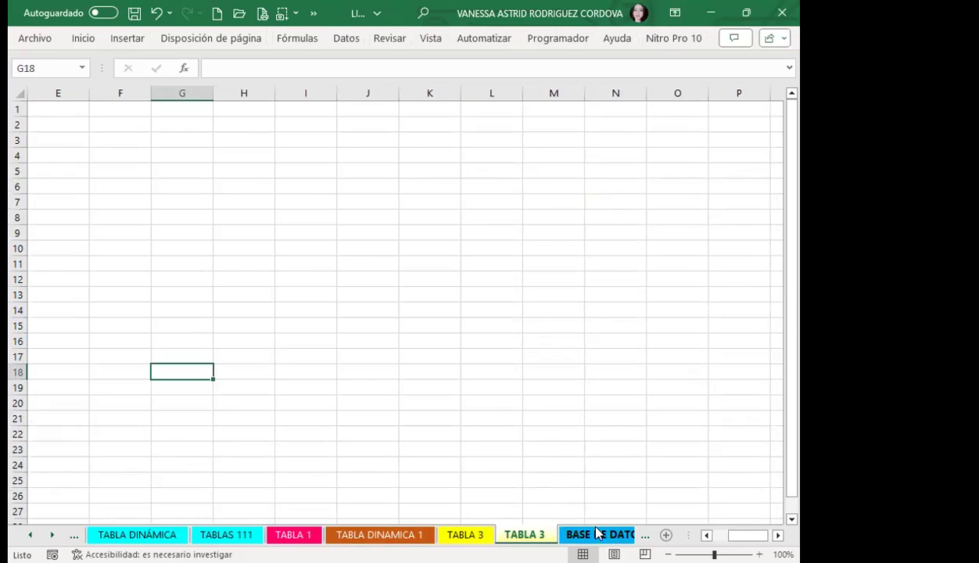
{"action": "left_click", "coordinate": [597, 532]}
{"action": "scroll", "coordinate": [386, 358], "scroll_direction": "up", "scroll_amount": 5}
{"action": "scroll", "coordinate": [387, 357], "scroll_direction": "up", "scroll_amount": 11}
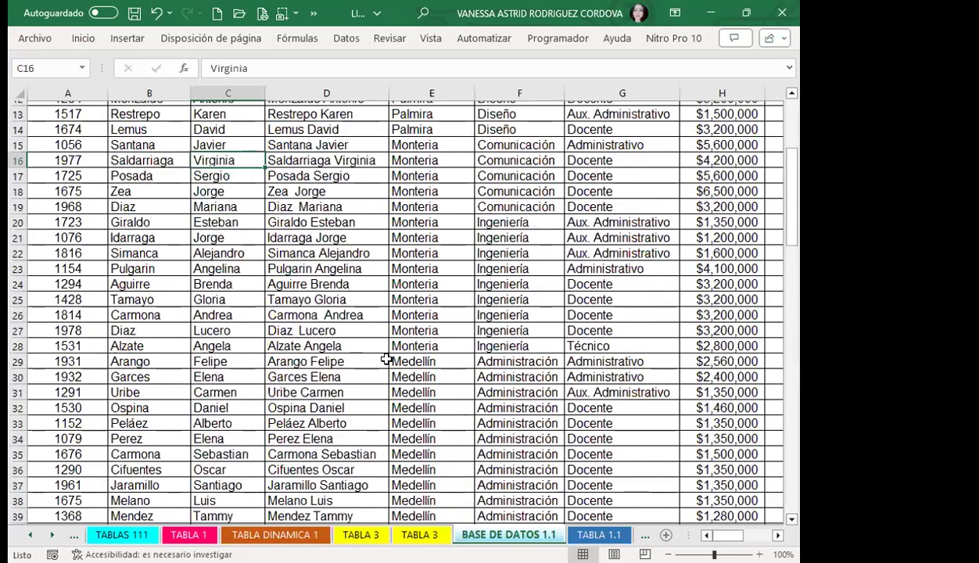
{"action": "scroll", "coordinate": [386, 357], "scroll_direction": "up", "scroll_amount": 4}
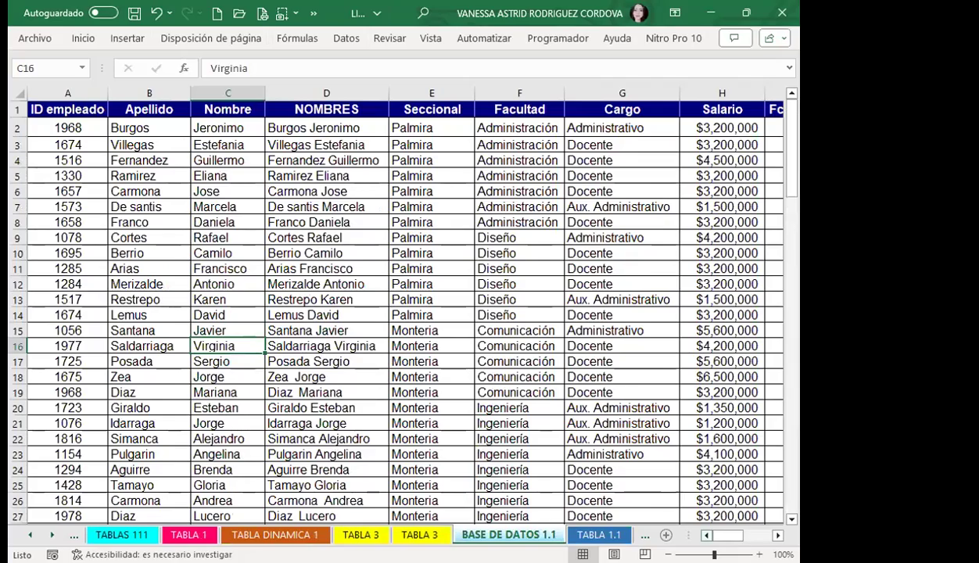
{"action": "mouse_move", "coordinate": [723, 535]}
{"action": "left_mouse_down"}
{"action": "mouse_move", "coordinate": [757, 535]}
{"action": "mouse_move", "coordinate": [727, 535]}
{"action": "left_mouse_up"}
{"action": "scroll", "coordinate": [132, 410], "scroll_direction": "down", "scroll_amount": 10}
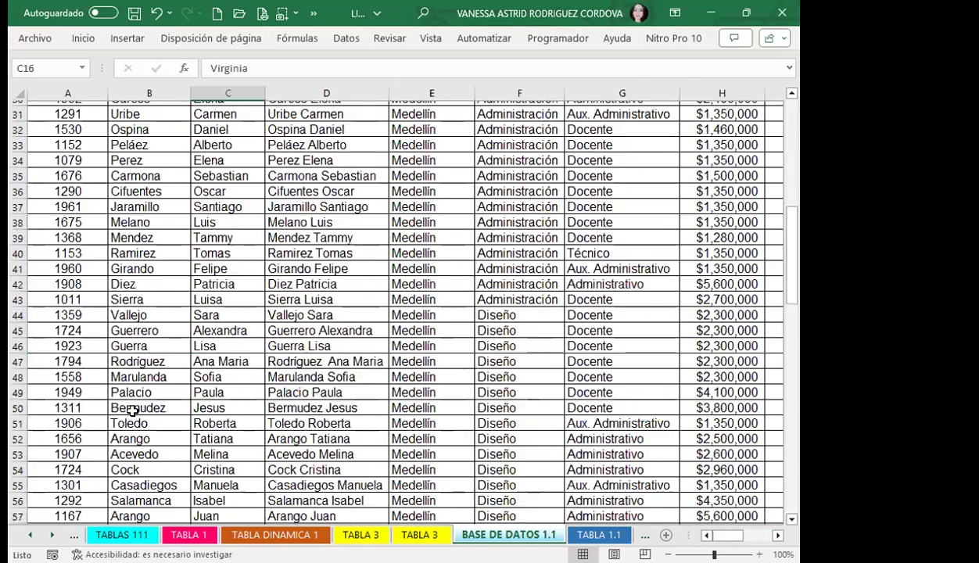
{"action": "scroll", "coordinate": [125, 383], "scroll_direction": "down", "scroll_amount": 12}
{"action": "scroll", "coordinate": [122, 365], "scroll_direction": "down", "scroll_amount": 12}
{"action": "scroll", "coordinate": [122, 365], "scroll_direction": "down", "scroll_amount": 5}
Step: Insert a pivot table from the BASE DE DATOS 1.1 range A1:J115 at TABLA 1.1 cell A3
{"action": "scroll", "coordinate": [113, 328], "scroll_direction": "up", "scroll_amount": 12}
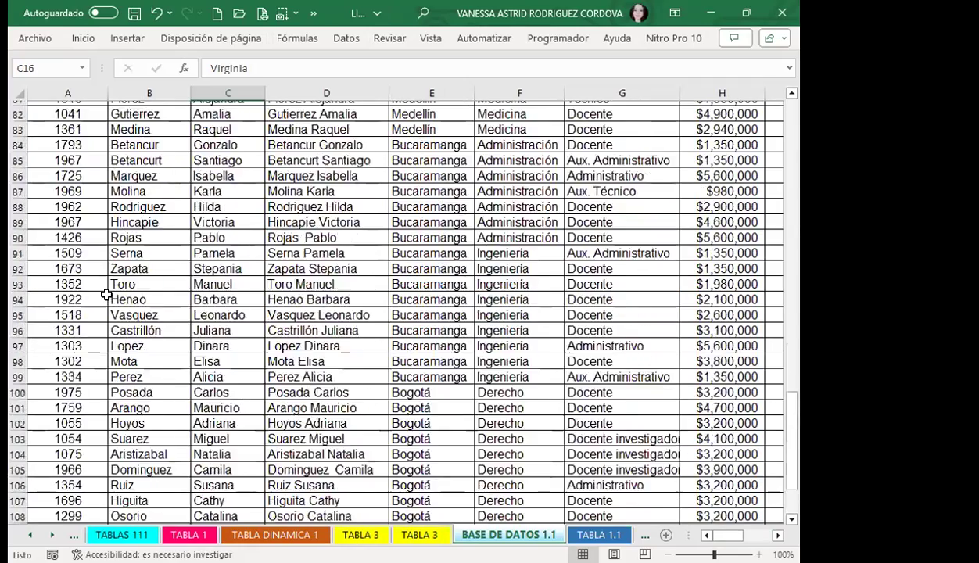
{"action": "scroll", "coordinate": [107, 294], "scroll_direction": "up", "scroll_amount": 11}
{"action": "scroll", "coordinate": [105, 280], "scroll_direction": "up", "scroll_amount": 12}
{"action": "scroll", "coordinate": [105, 280], "scroll_direction": "up", "scroll_amount": 4}
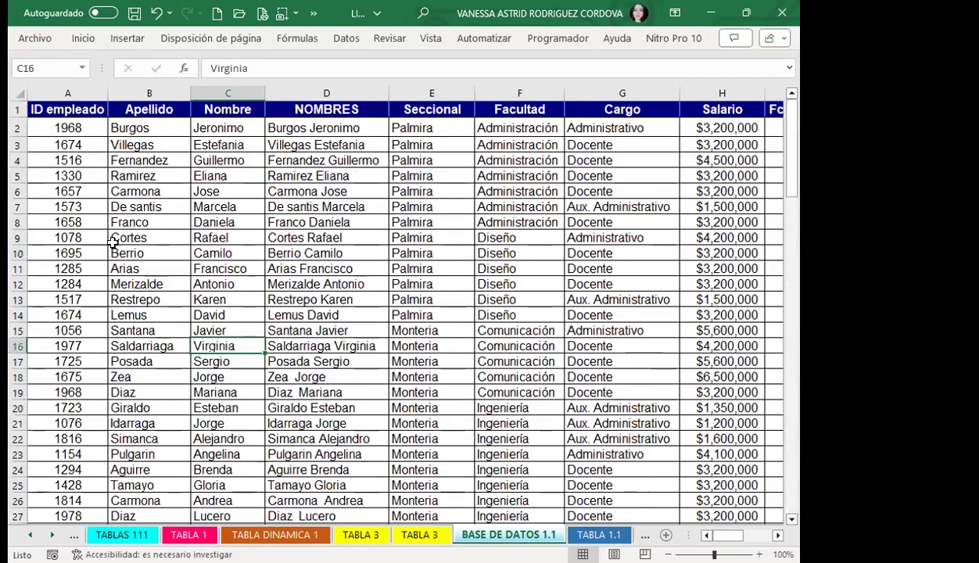
{"action": "left_click", "coordinate": [294, 271]}
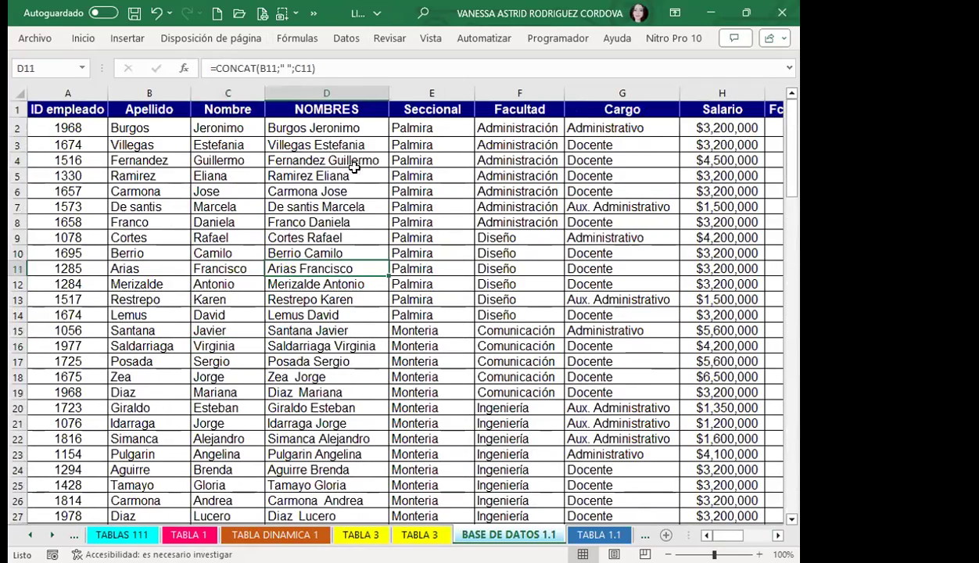
{"action": "left_click", "coordinate": [127, 41]}
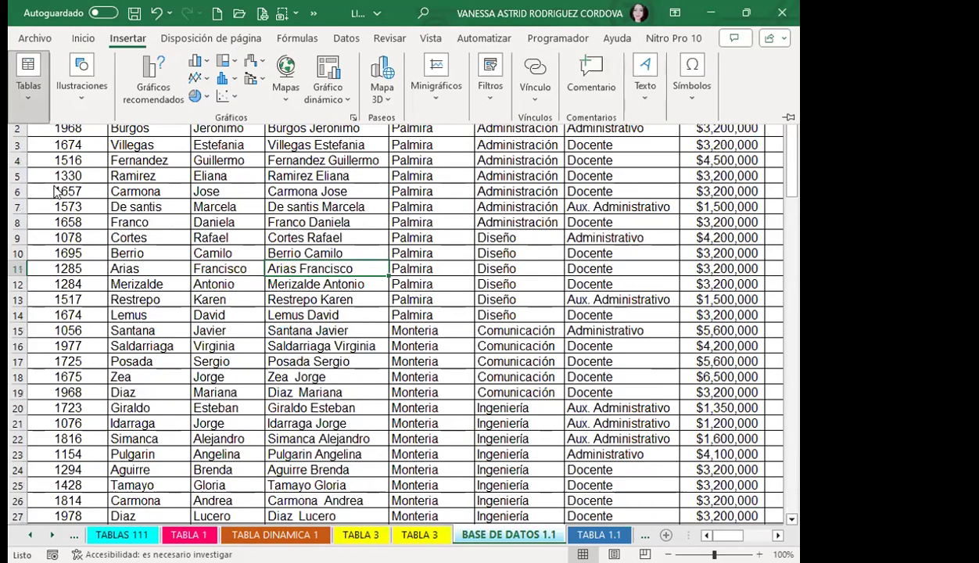
{"action": "left_click", "coordinate": [29, 82]}
{"action": "left_click", "coordinate": [38, 171]}
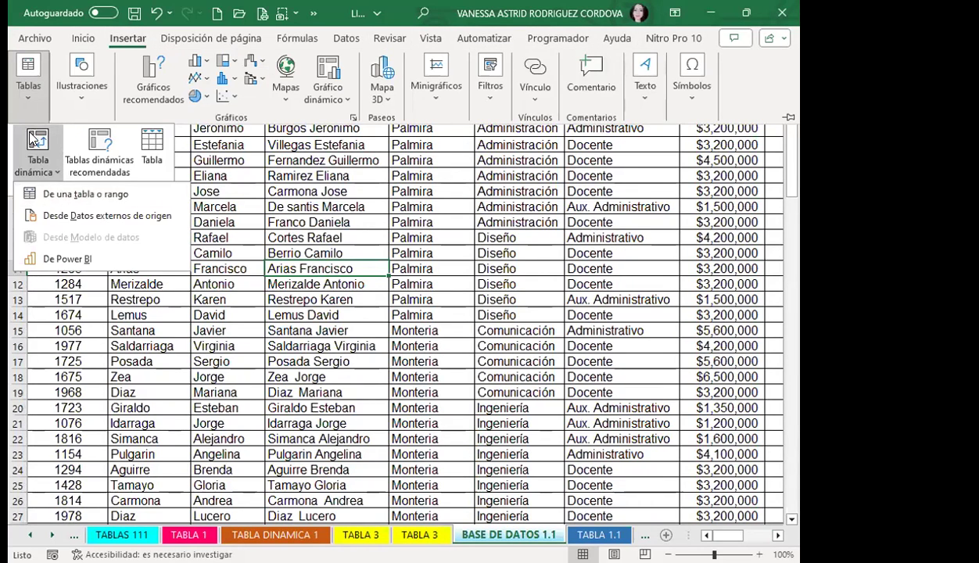
{"action": "left_click", "coordinate": [86, 194]}
{"action": "left_click", "coordinate": [238, 234]}
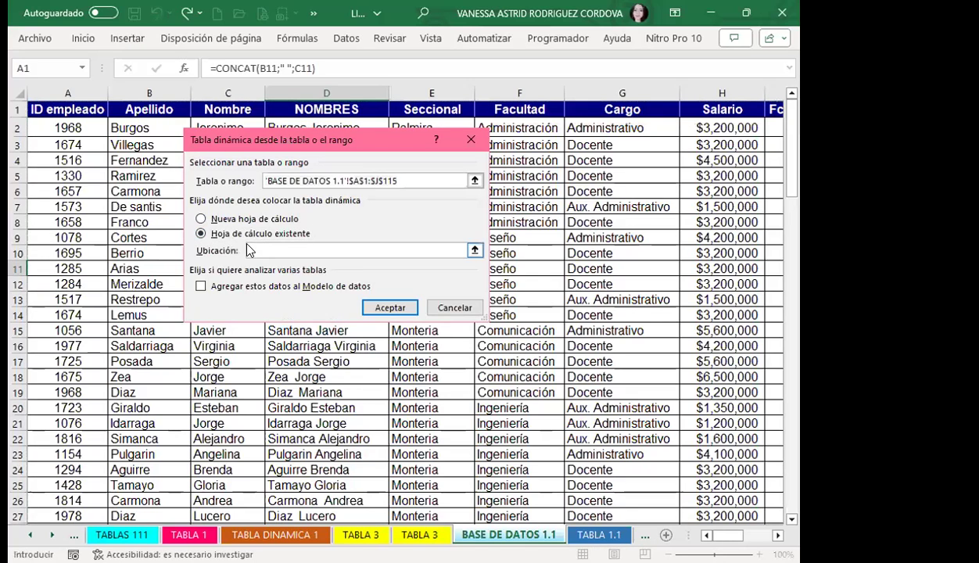
{"action": "left_click", "coordinate": [600, 535]}
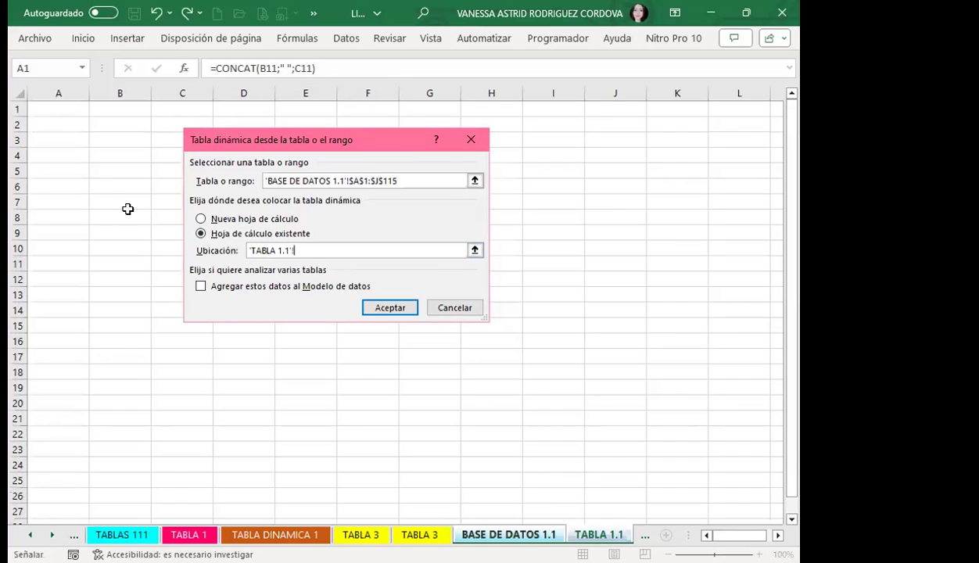
{"action": "left_click", "coordinate": [59, 139]}
{"action": "left_click", "coordinate": [382, 306]}
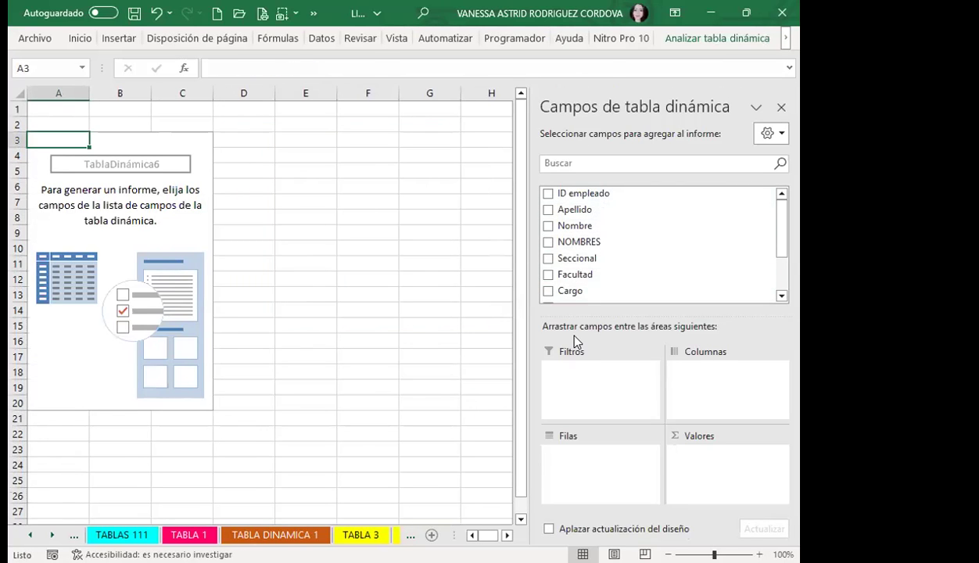
Step: Add Salario, NOMBRES, Facultad and ID empleado, placing Facultad in Columnas and ID empleado in Filas
{"action": "scroll", "coordinate": [562, 280], "scroll_direction": "down", "scroll_amount": 2}
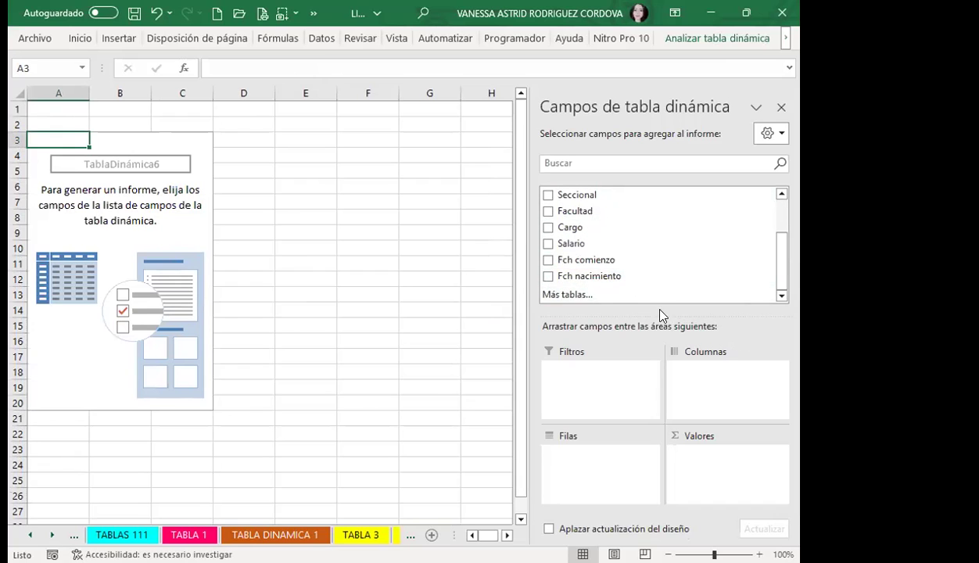
{"action": "left_click", "coordinate": [548, 243]}
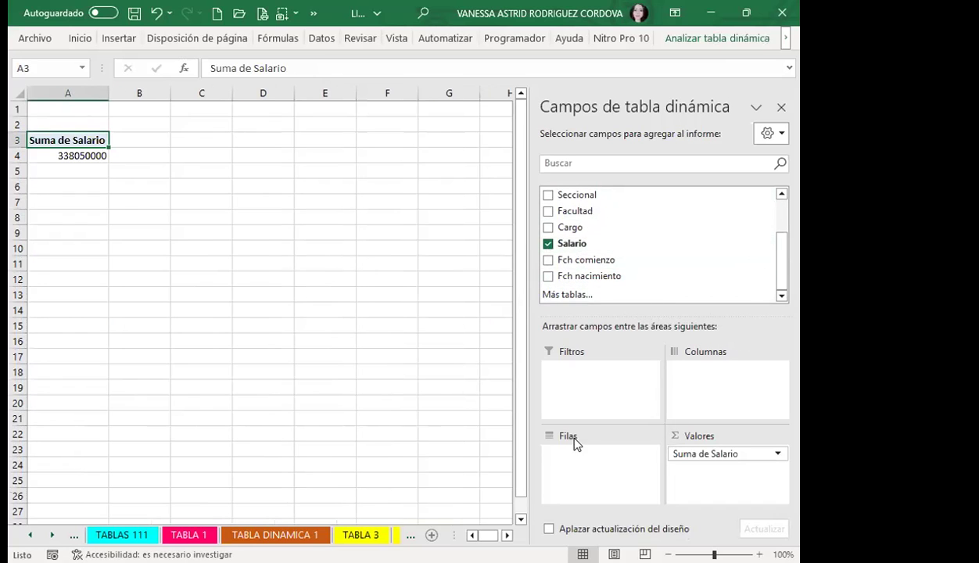
{"action": "scroll", "coordinate": [606, 241], "scroll_direction": "up", "scroll_amount": 2}
{"action": "mouse_move", "coordinate": [657, 226]}
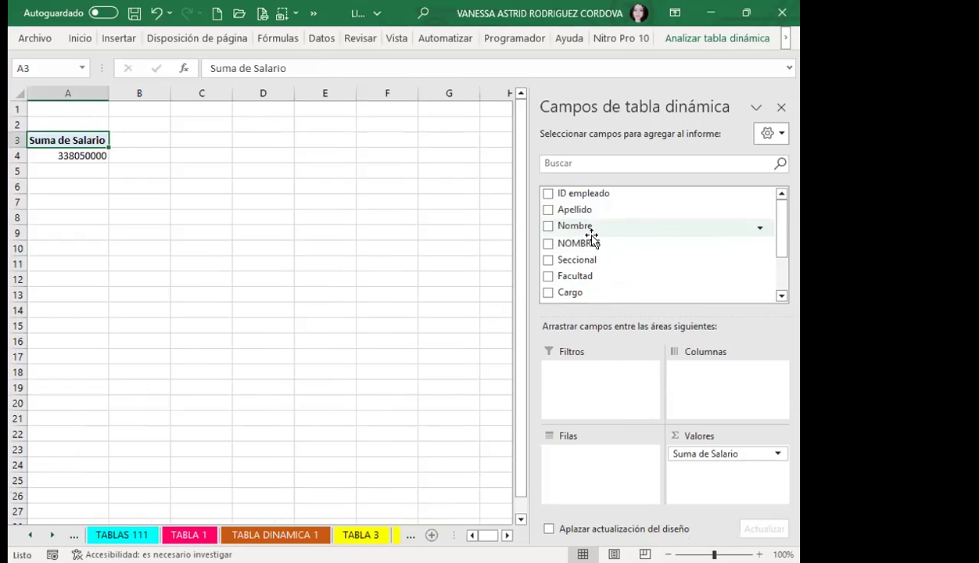
{"action": "left_click", "coordinate": [546, 242]}
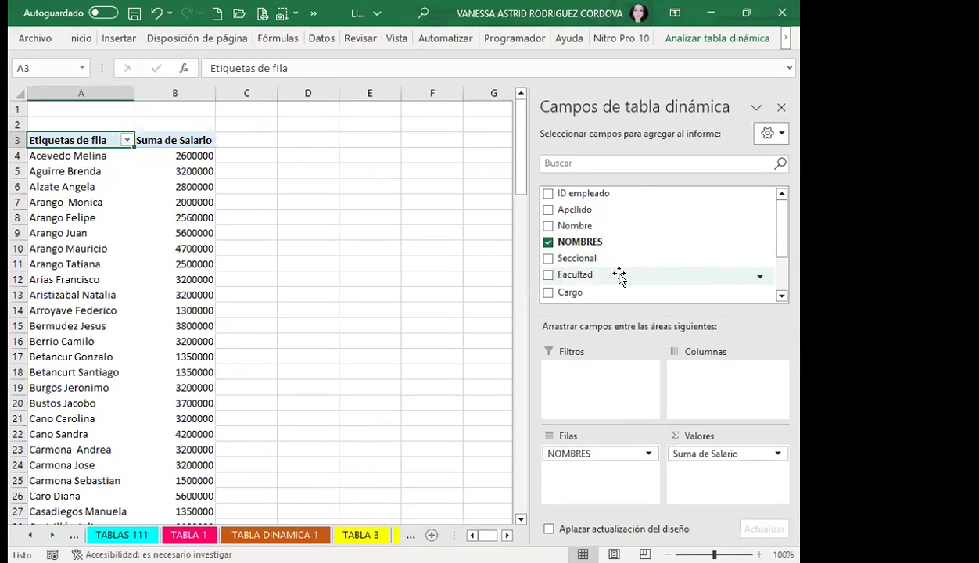
{"action": "left_click", "coordinate": [549, 275]}
{"action": "left_click_drag", "start_coordinate": [595, 470], "coordinate": [696, 395]}
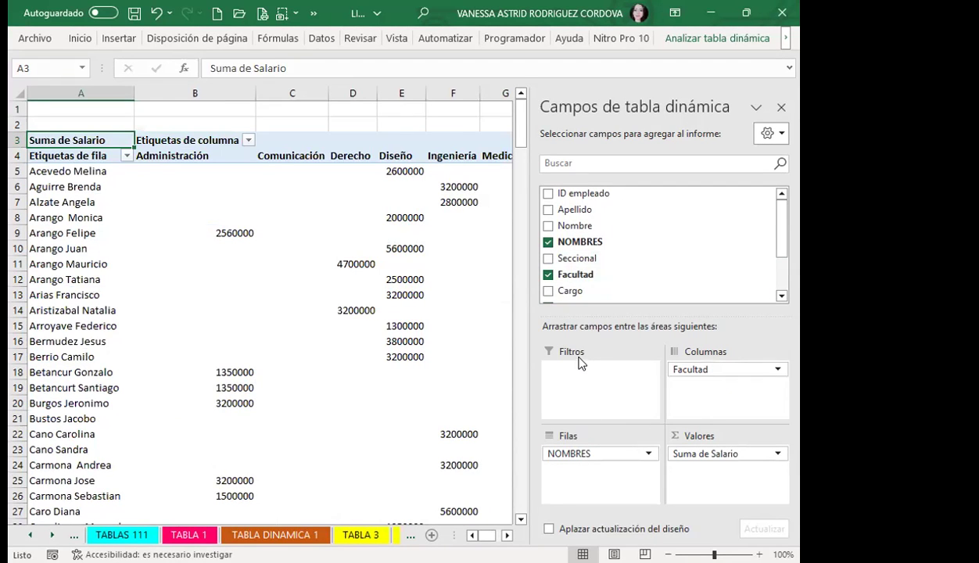
{"action": "left_click", "coordinate": [549, 193]}
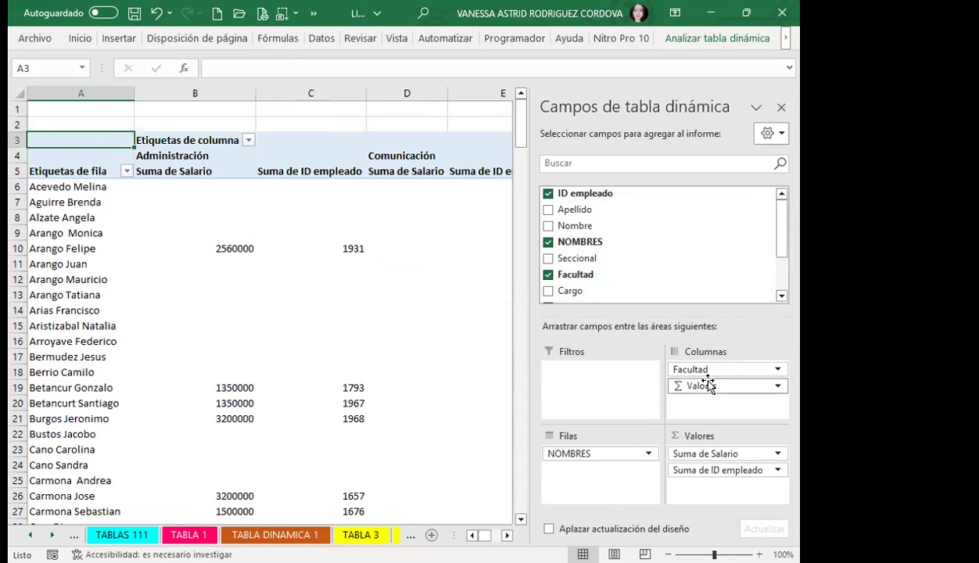
{"action": "left_click_drag", "start_coordinate": [718, 470], "coordinate": [583, 470]}
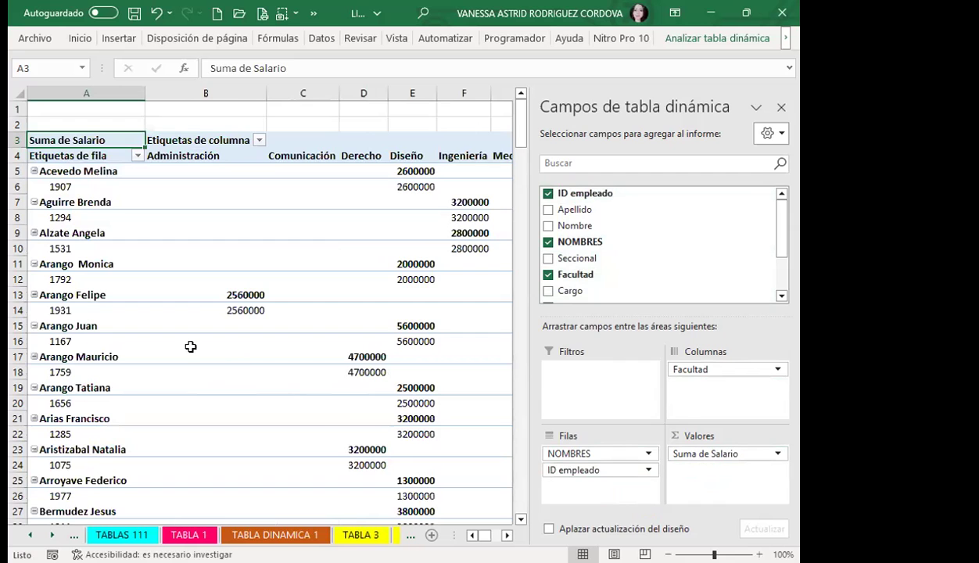
{"action": "left_click", "coordinate": [781, 107]}
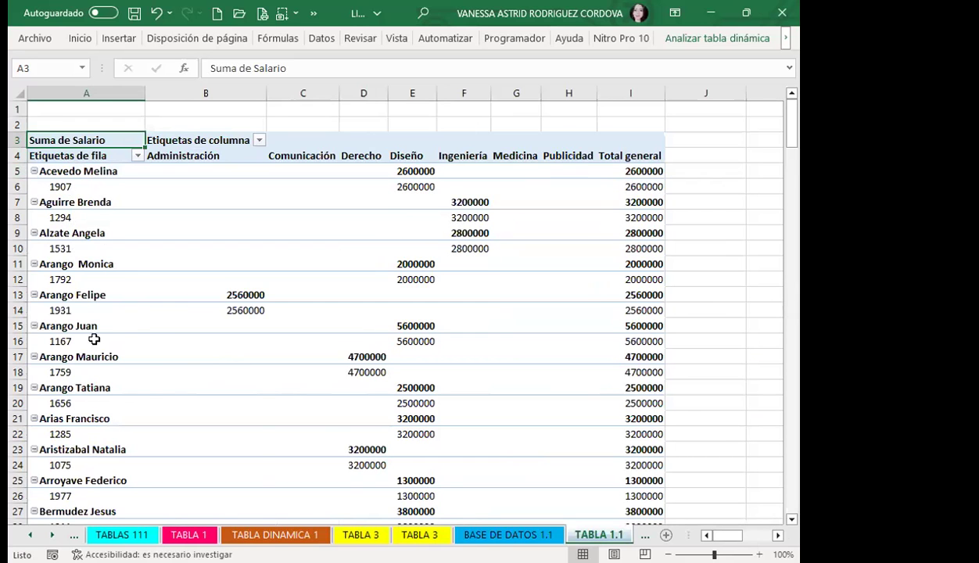
{"action": "scroll", "coordinate": [155, 388], "scroll_direction": "down", "scroll_amount": 4}
{"action": "scroll", "coordinate": [155, 387], "scroll_direction": "down", "scroll_amount": 8}
{"action": "scroll", "coordinate": [155, 388], "scroll_direction": "down", "scroll_amount": 7}
{"action": "scroll", "coordinate": [156, 390], "scroll_direction": "down", "scroll_amount": 7}
{"action": "scroll", "coordinate": [155, 390], "scroll_direction": "down", "scroll_amount": 8}
{"action": "scroll", "coordinate": [156, 389], "scroll_direction": "down", "scroll_amount": 7}
{"action": "scroll", "coordinate": [156, 389], "scroll_direction": "down", "scroll_amount": 11}
{"action": "scroll", "coordinate": [156, 390], "scroll_direction": "down", "scroll_amount": 9}
{"action": "scroll", "coordinate": [156, 389], "scroll_direction": "down", "scroll_amount": 8}
{"action": "scroll", "coordinate": [155, 390], "scroll_direction": "down", "scroll_amount": 6}
{"action": "scroll", "coordinate": [155, 390], "scroll_direction": "up", "scroll_amount": 10}
{"action": "scroll", "coordinate": [155, 389], "scroll_direction": "up", "scroll_amount": 9}
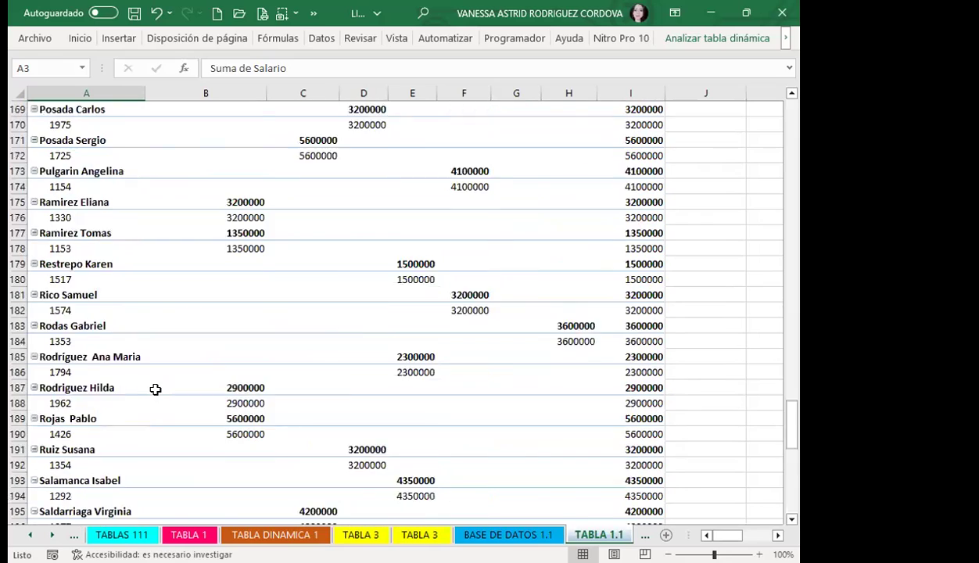
{"action": "scroll", "coordinate": [155, 390], "scroll_direction": "up", "scroll_amount": 8}
{"action": "scroll", "coordinate": [156, 388], "scroll_direction": "up", "scroll_amount": 10}
{"action": "scroll", "coordinate": [156, 385], "scroll_direction": "up", "scroll_amount": 10}
{"action": "scroll", "coordinate": [155, 383], "scroll_direction": "up", "scroll_amount": 12}
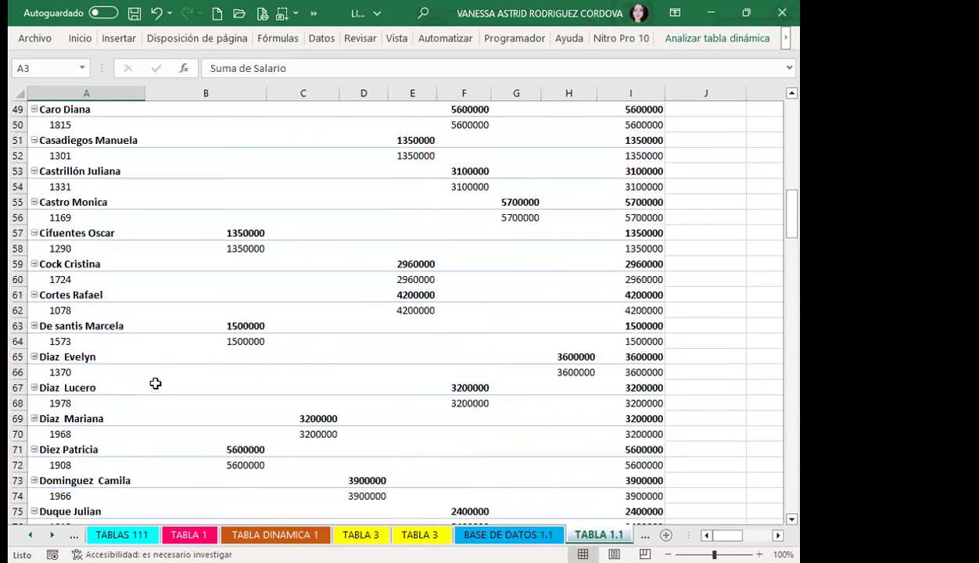
{"action": "scroll", "coordinate": [156, 384], "scroll_direction": "up", "scroll_amount": 12}
{"action": "scroll", "coordinate": [154, 342], "scroll_direction": "up", "scroll_amount": 4}
{"action": "left_click", "coordinate": [252, 248]}
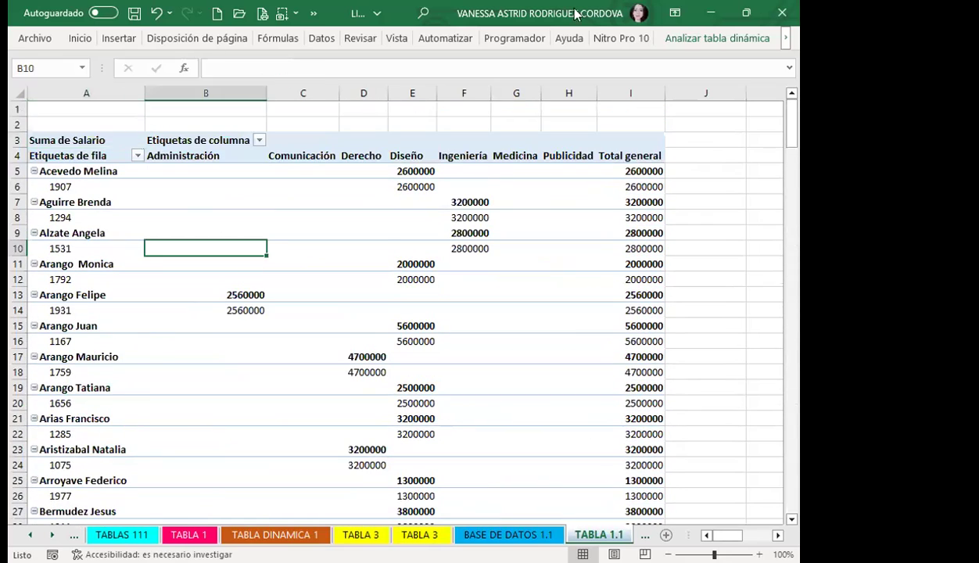
{"action": "left_click", "coordinate": [708, 38]}
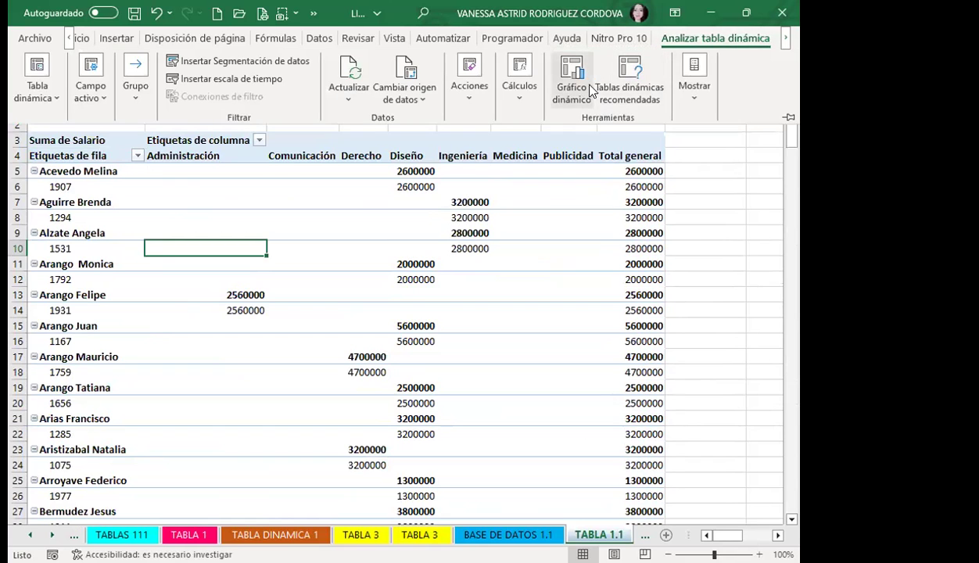
{"action": "left_click", "coordinate": [617, 67]}
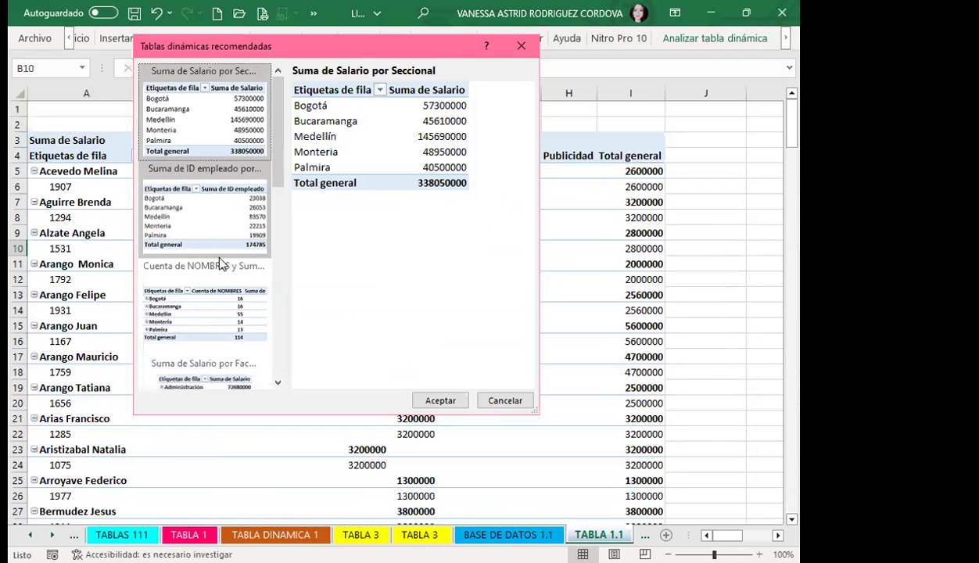
{"action": "scroll", "coordinate": [212, 222], "scroll_direction": "down", "scroll_amount": 5}
{"action": "left_click", "coordinate": [522, 49]}
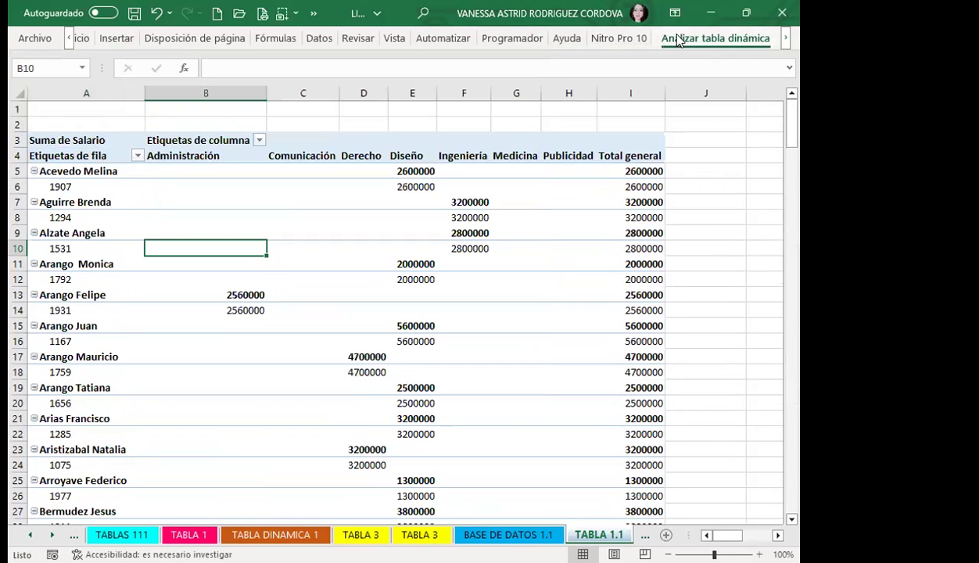
Step: Compare combo, line, pie and bar types, then insert a clustered column Suma de Salario pivot chart
{"action": "left_click", "coordinate": [678, 41]}
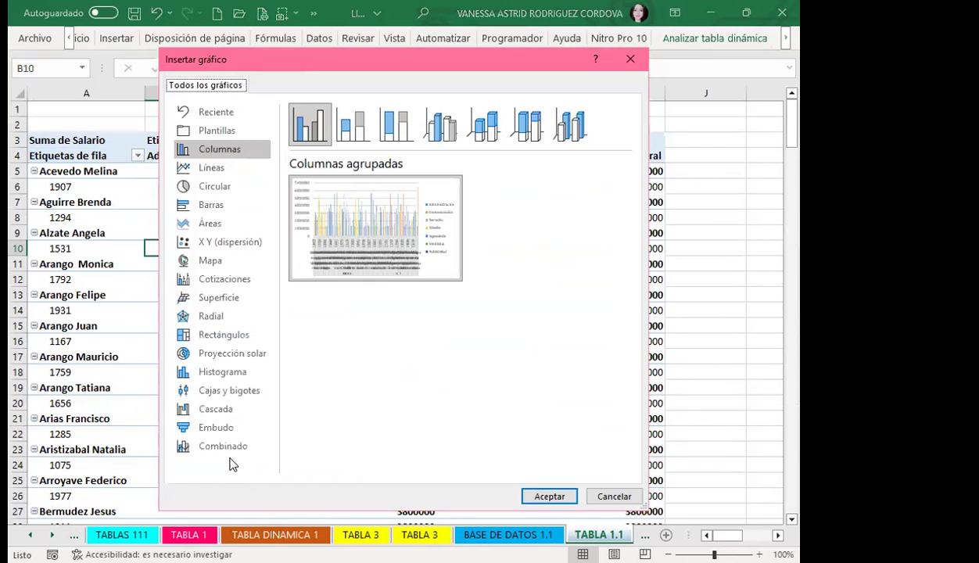
{"action": "left_click", "coordinate": [230, 448]}
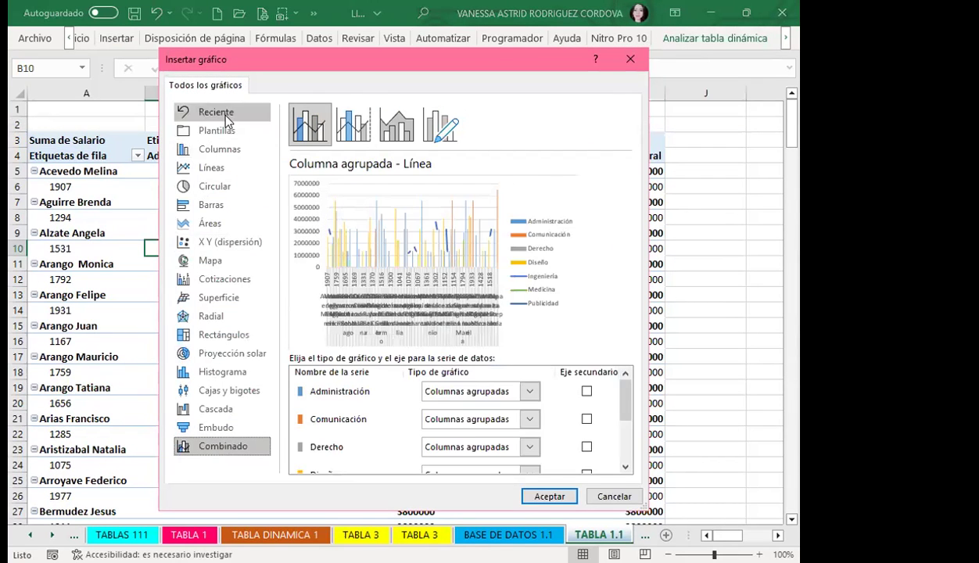
{"action": "left_click", "coordinate": [208, 149]}
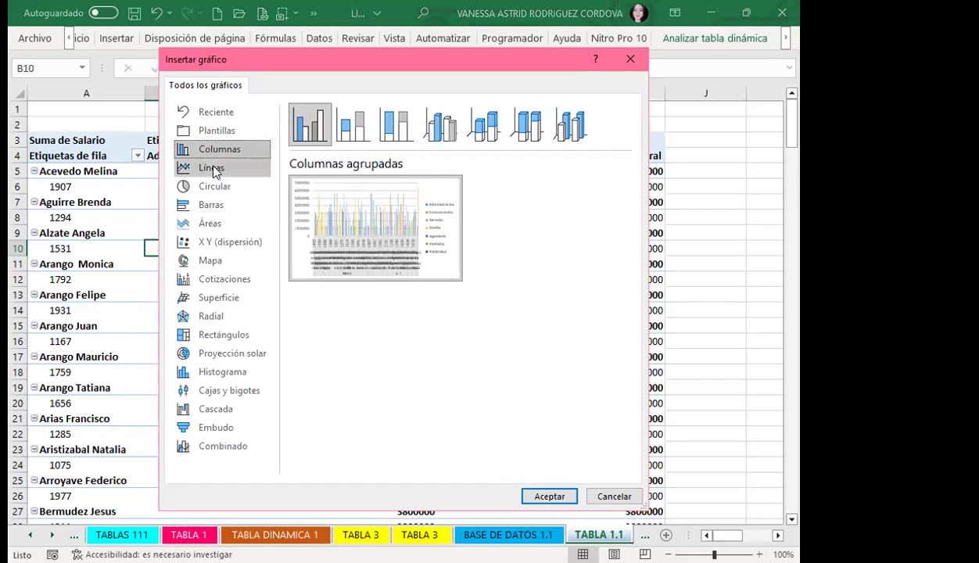
{"action": "left_click", "coordinate": [215, 171]}
{"action": "left_click", "coordinate": [213, 187]}
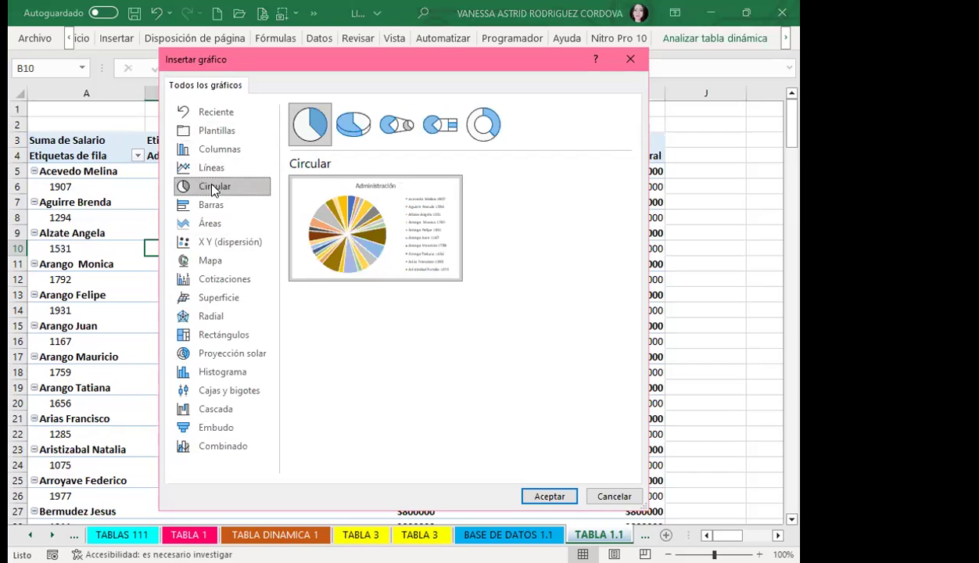
{"action": "left_click", "coordinate": [214, 207]}
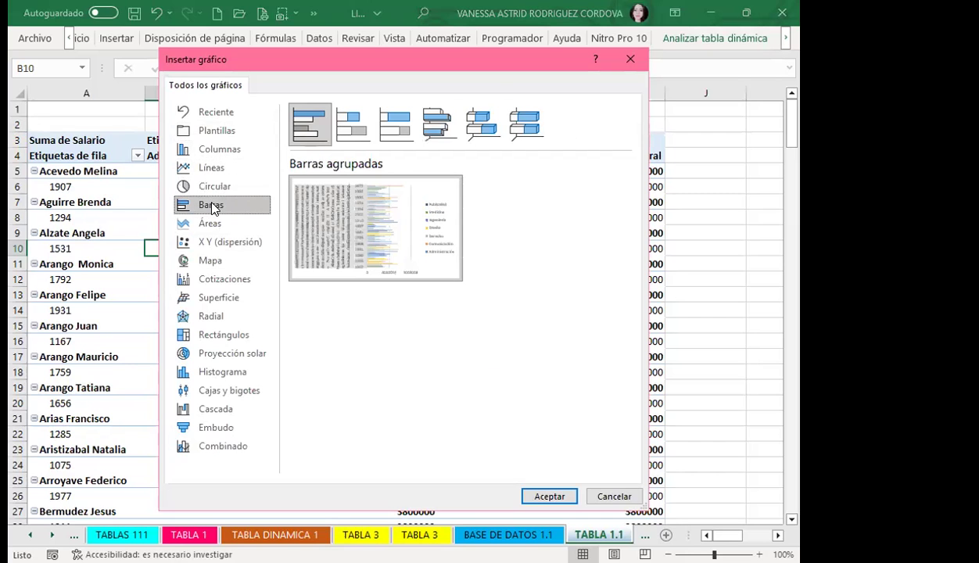
{"action": "left_click", "coordinate": [212, 149]}
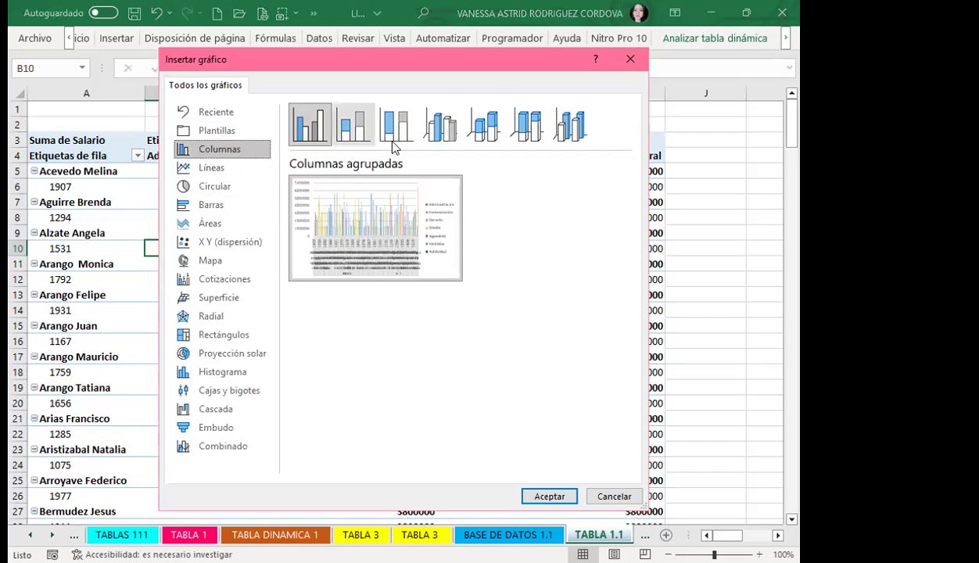
{"action": "left_click", "coordinate": [552, 496]}
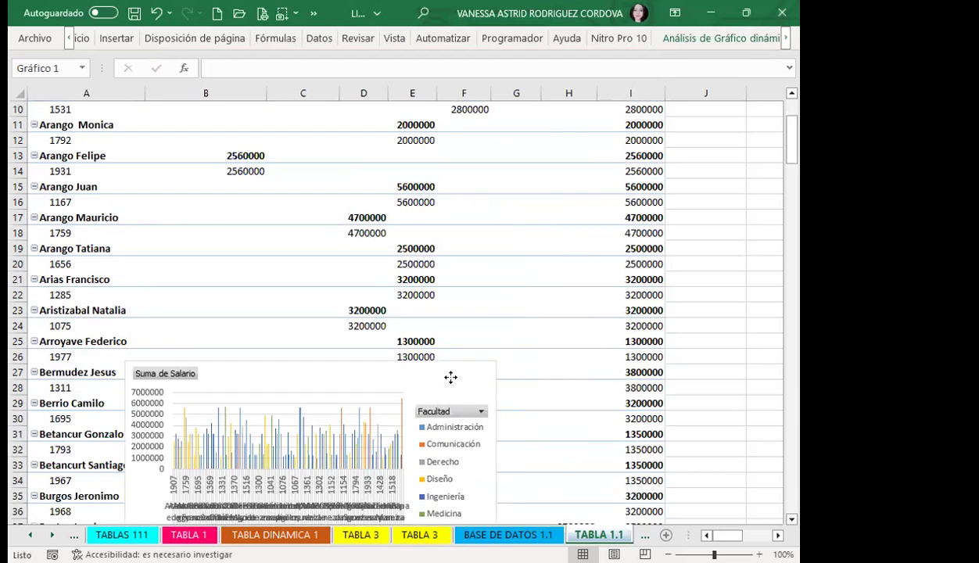
Step: Drag the salary pivot chart down the sheet and cut it for relocation
{"action": "left_click_drag", "start_coordinate": [484, 345], "coordinate": [450, 312]}
{"action": "mouse_move", "coordinate": [440, 191]}
{"action": "left_mouse_down"}
{"action": "mouse_move", "coordinate": [440, 356]}
{"action": "mouse_move", "coordinate": [424, 522]}
{"action": "left_mouse_up"}
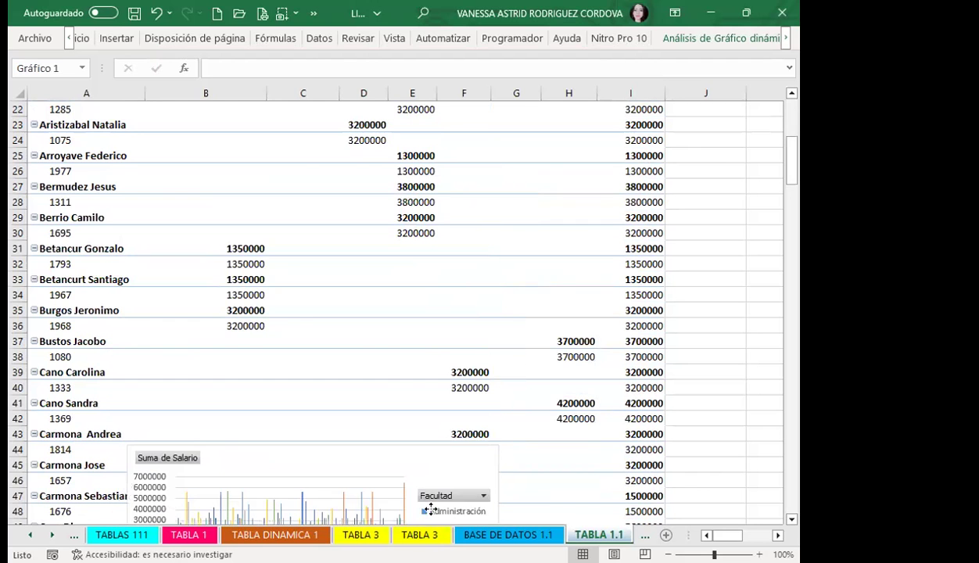
{"action": "left_click_drag", "start_coordinate": [423, 523], "coordinate": [481, 443]}
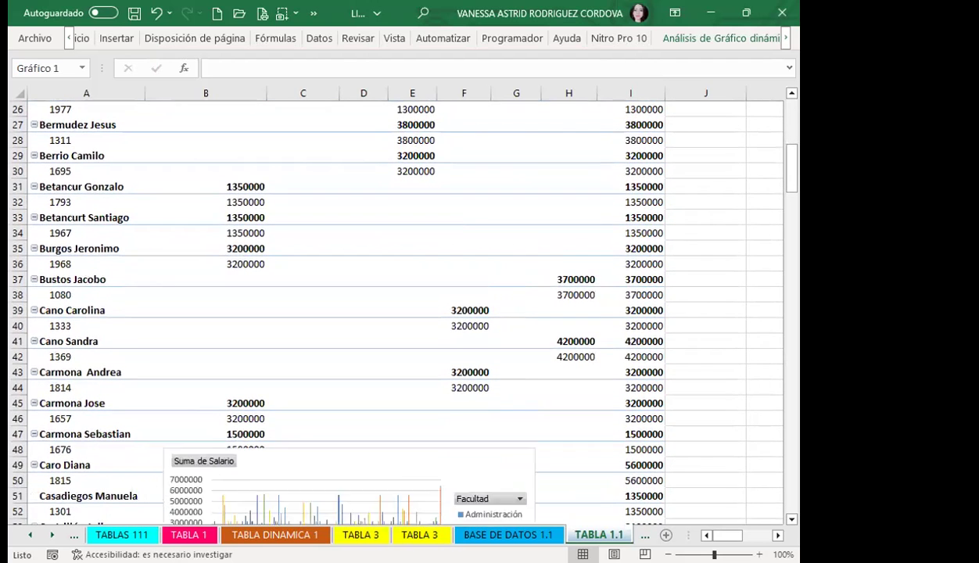
{"action": "scroll", "coordinate": [481, 444], "scroll_direction": "down", "scroll_amount": 4}
{"action": "left_click", "coordinate": [479, 213]}
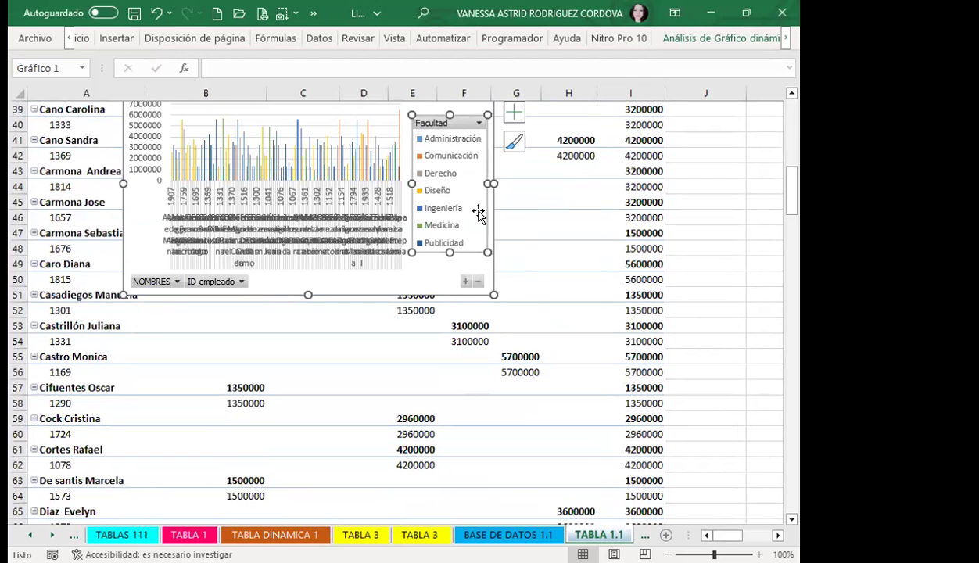
{"action": "left_click", "coordinate": [427, 266]}
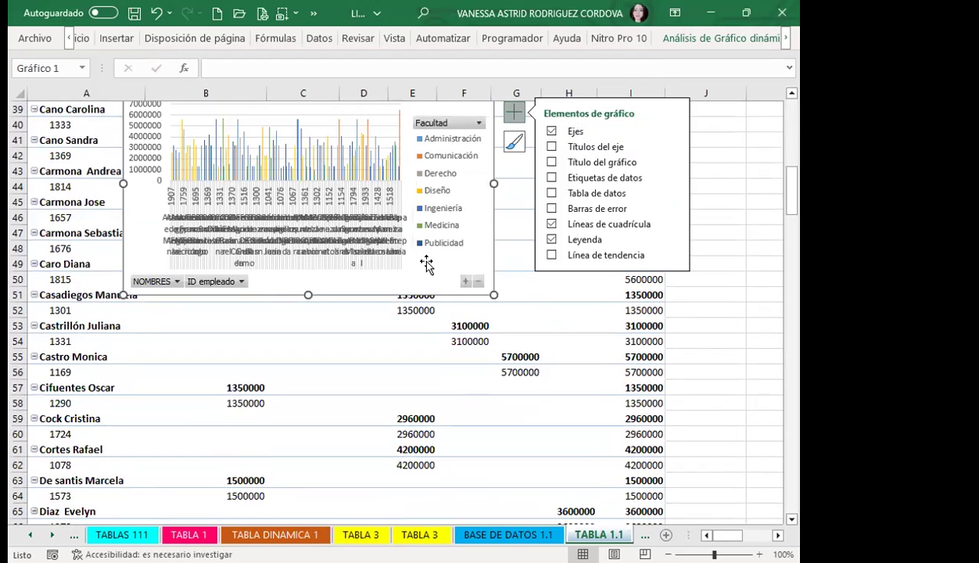
{"action": "key", "text": "Escape"}
Step: Paste the chart at B248, shift it to A244 and enlarge it toward column J, row 264
{"action": "scroll", "coordinate": [262, 409], "scroll_direction": "down", "scroll_amount": 6}
{"action": "scroll", "coordinate": [247, 417], "scroll_direction": "down", "scroll_amount": 16}
{"action": "scroll", "coordinate": [241, 377], "scroll_direction": "down", "scroll_amount": 11}
{"action": "scroll", "coordinate": [235, 367], "scroll_direction": "down", "scroll_amount": 11}
{"action": "scroll", "coordinate": [229, 360], "scroll_direction": "down", "scroll_amount": 12}
{"action": "scroll", "coordinate": [201, 331], "scroll_direction": "down", "scroll_amount": 12}
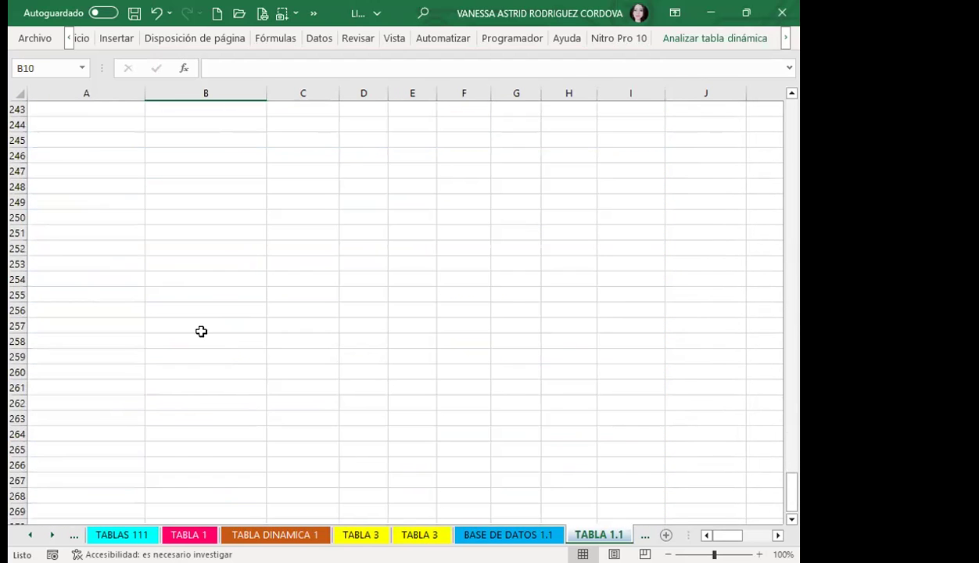
{"action": "left_click", "coordinate": [163, 188]}
{"action": "left_click", "coordinate": [83, 39]}
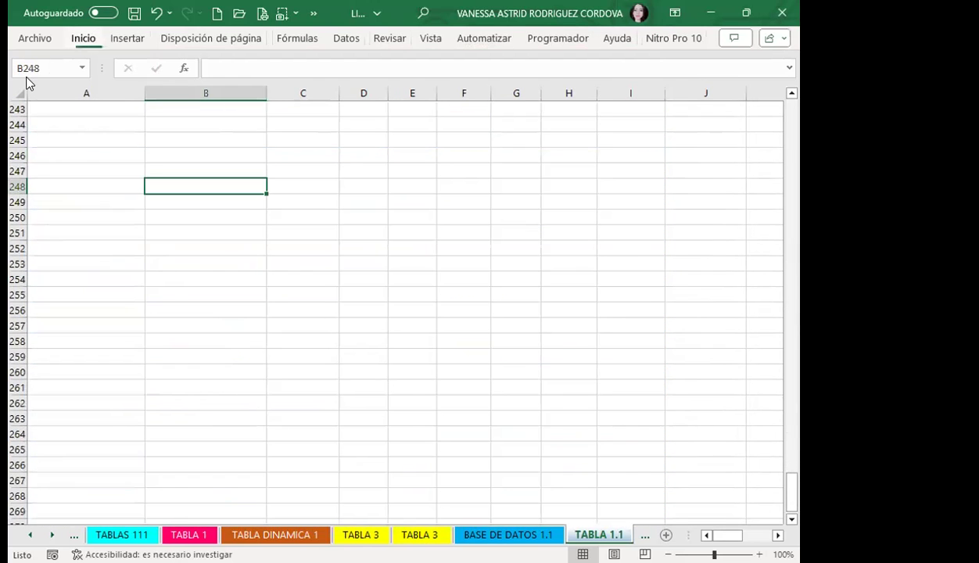
{"action": "key", "text": "ctrl+v"}
{"action": "left_click_drag", "start_coordinate": [304, 193], "coordinate": [230, 140]}
{"action": "left_click_drag", "start_coordinate": [442, 349], "coordinate": [743, 433]}
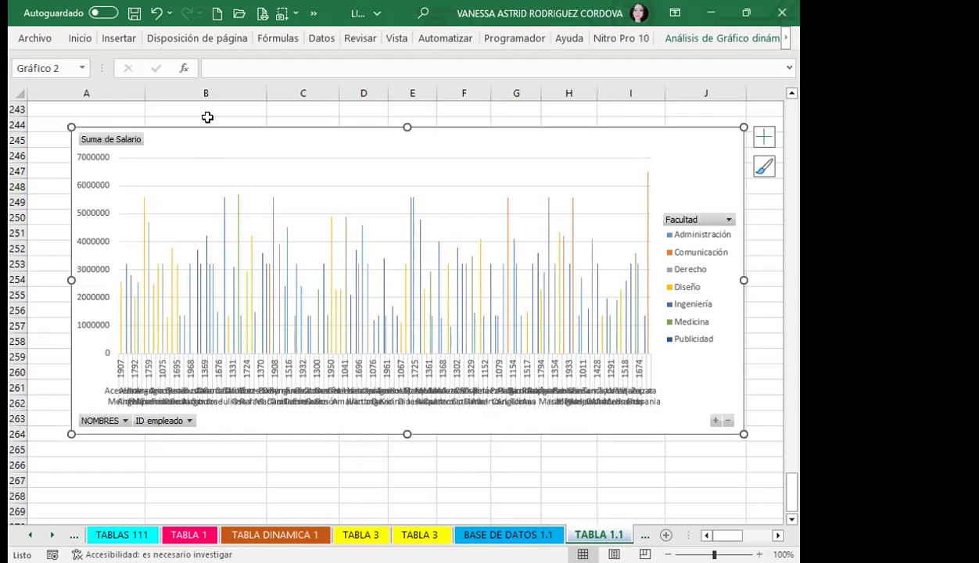
Step: Apply a Diseño rápido layout that adds chart and axis titles to the salary pivot chart
{"action": "left_click", "coordinate": [680, 37]}
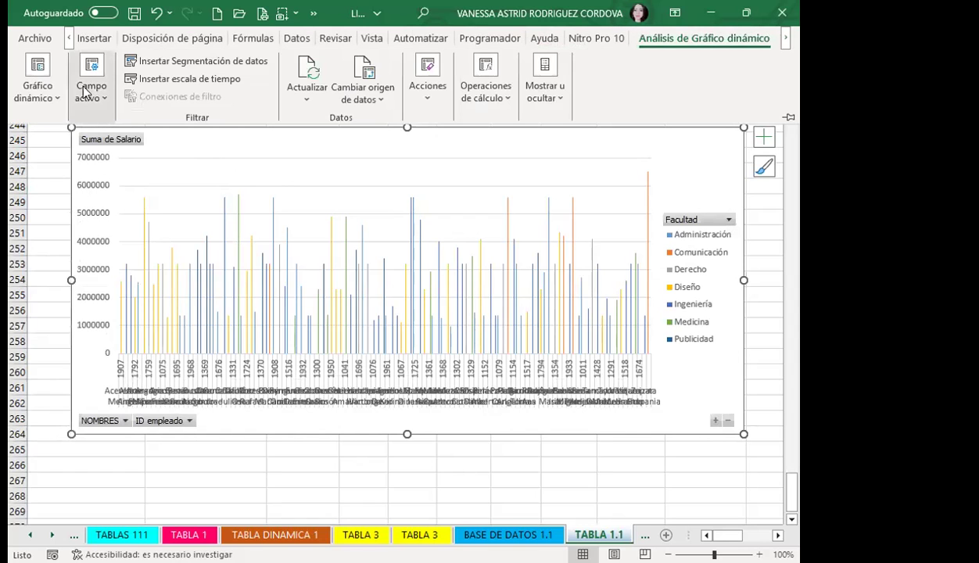
{"action": "left_click", "coordinate": [92, 88]}
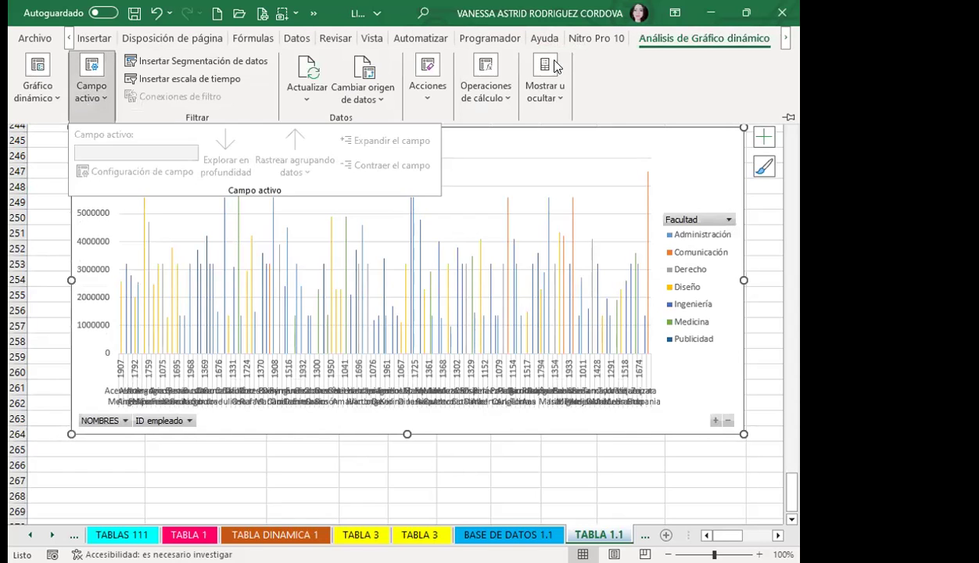
{"action": "left_click", "coordinate": [788, 44]}
{"action": "left_click", "coordinate": [754, 37]}
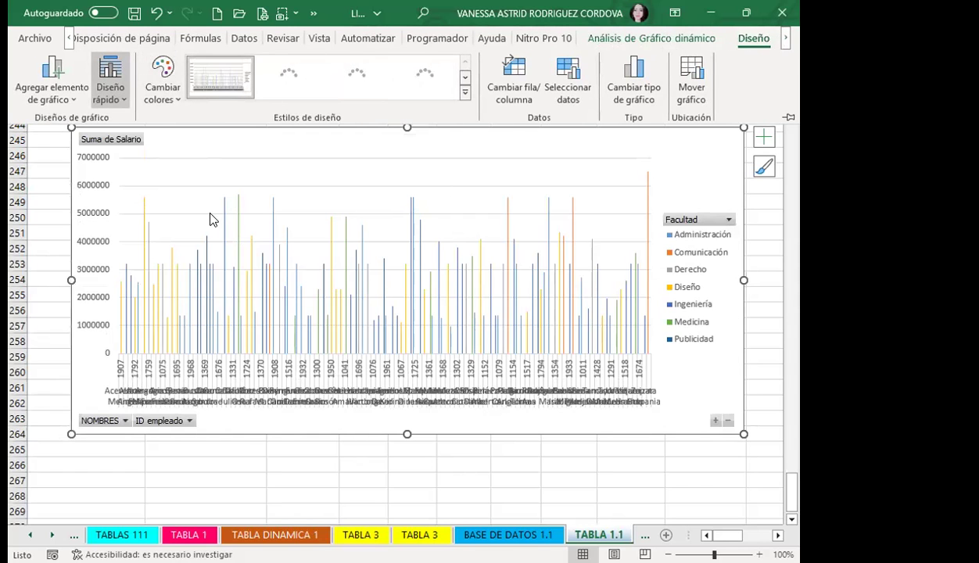
Step: Recolour the series with the green-blue-yellow Multicolor palette and apply a dark chart style
{"action": "left_click", "coordinate": [162, 78]}
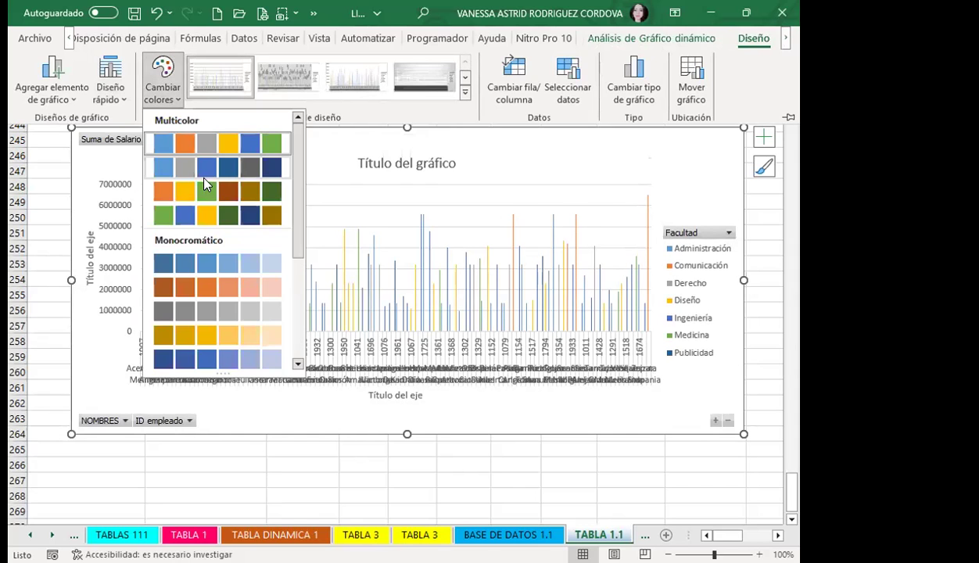
{"action": "left_click", "coordinate": [177, 217]}
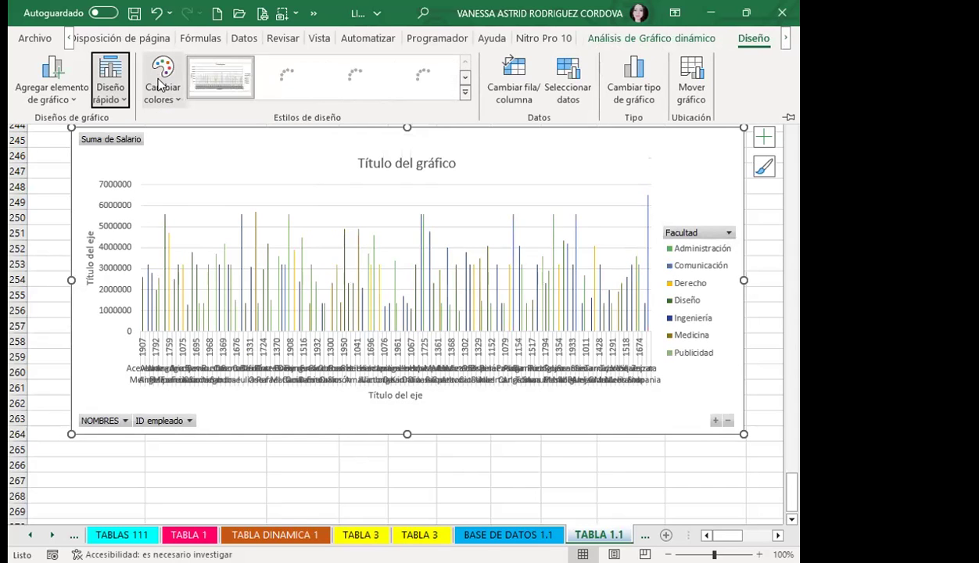
{"action": "left_click", "coordinate": [464, 93]}
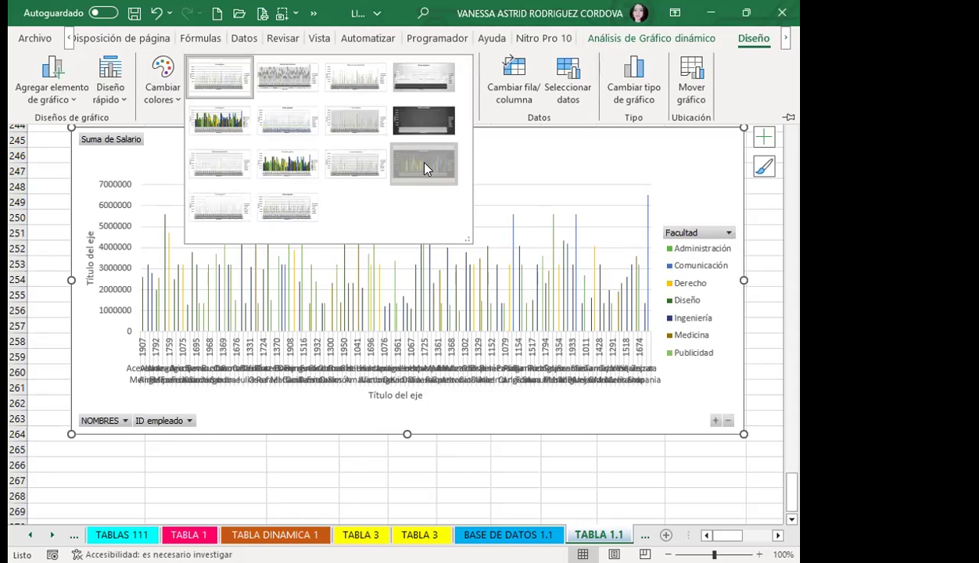
{"action": "left_click", "coordinate": [425, 165]}
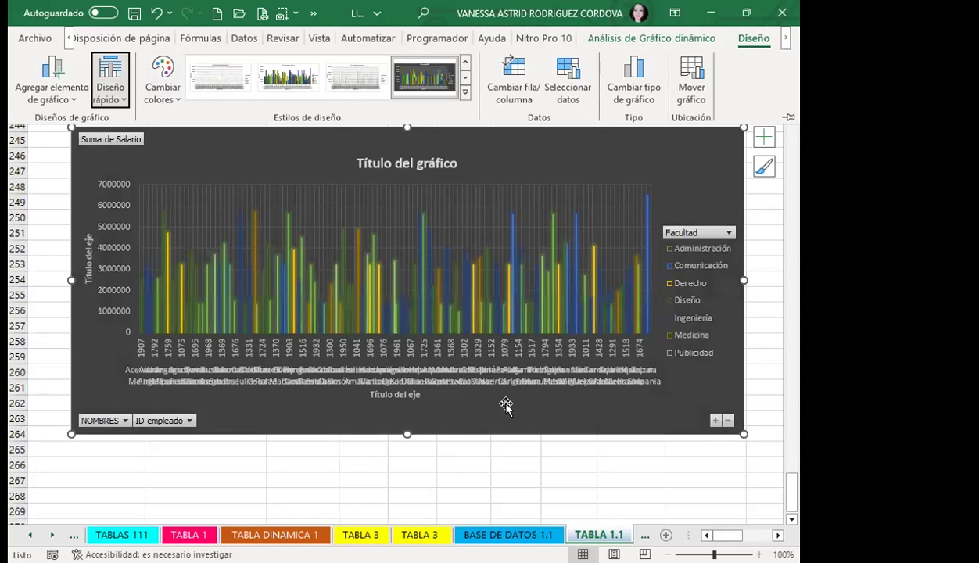
{"action": "left_click", "coordinate": [507, 404]}
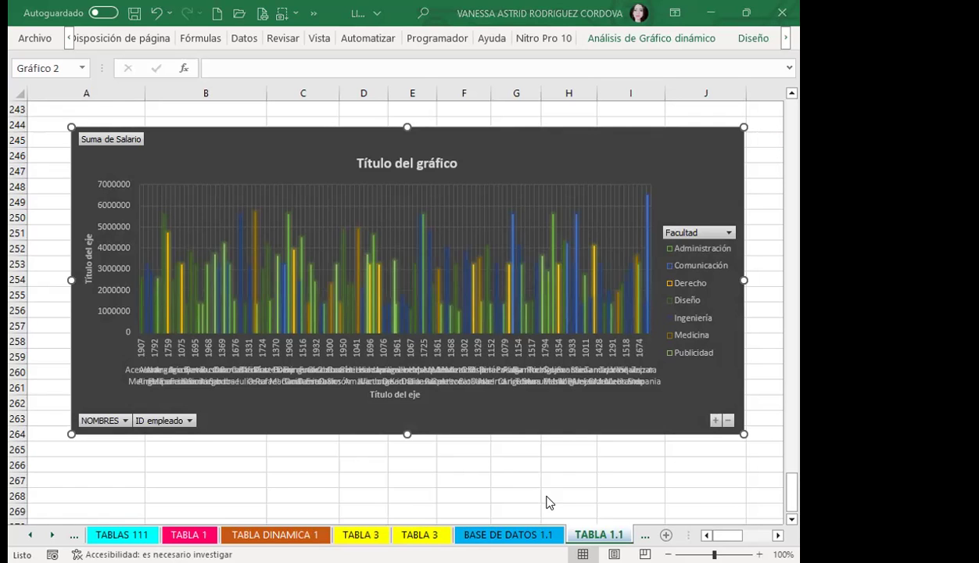
{"action": "mouse_move", "coordinate": [480, 418]}
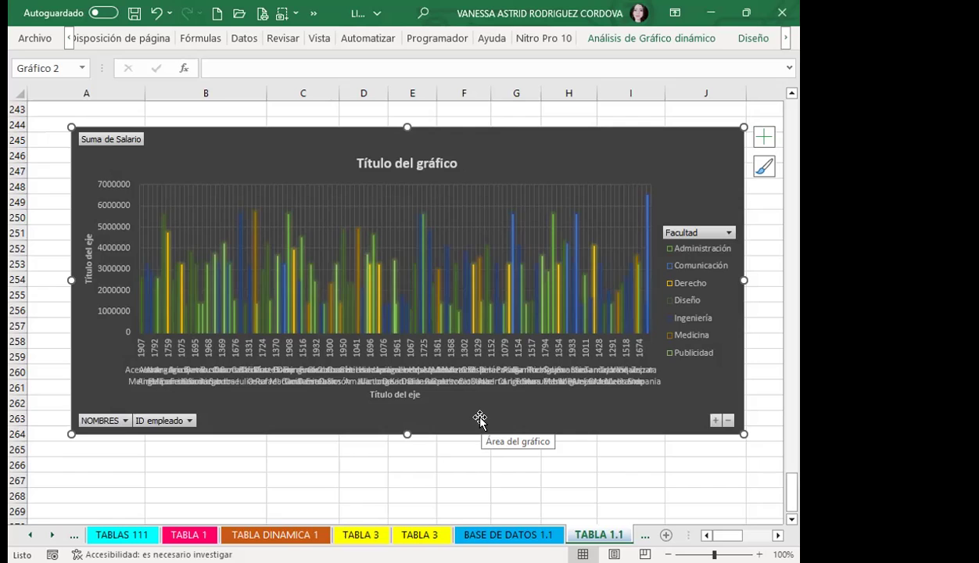
Step: Return to the top of the salary-by-faculty pivot table, select a cell, and show its Lista de campos
{"action": "scroll", "coordinate": [400, 201], "scroll_direction": "up", "scroll_amount": 9}
{"action": "scroll", "coordinate": [400, 225], "scroll_direction": "up", "scroll_amount": 9}
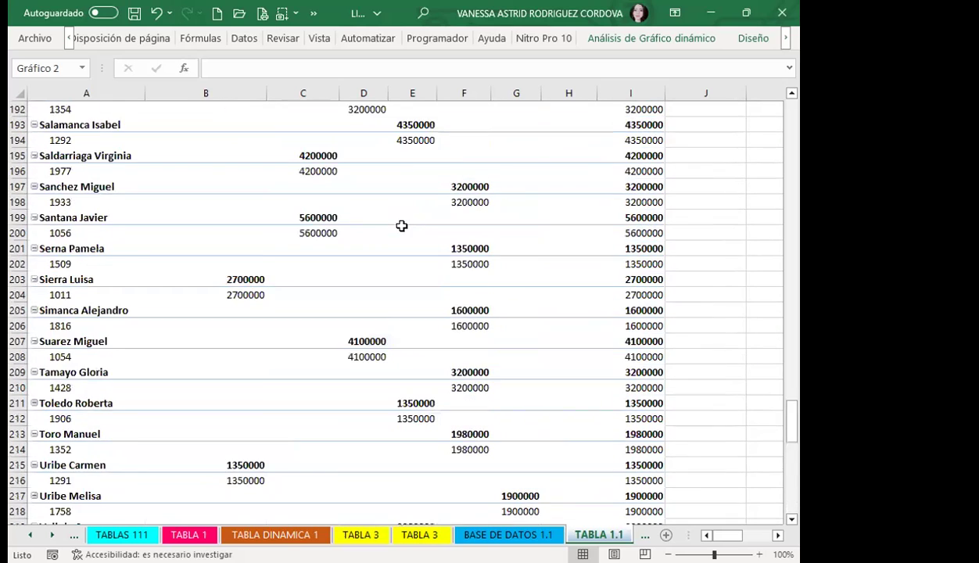
{"action": "scroll", "coordinate": [347, 228], "scroll_direction": "up", "scroll_amount": 3}
{"action": "scroll", "coordinate": [347, 228], "scroll_direction": "up", "scroll_amount": 7}
{"action": "scroll", "coordinate": [326, 251], "scroll_direction": "up", "scroll_amount": 8}
{"action": "scroll", "coordinate": [335, 259], "scroll_direction": "up", "scroll_amount": 8}
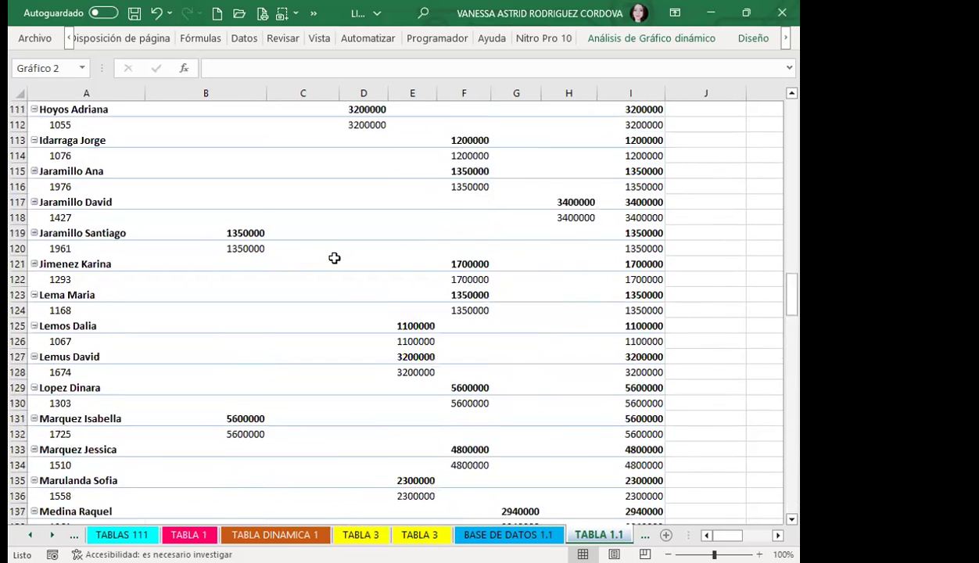
{"action": "scroll", "coordinate": [335, 258], "scroll_direction": "up", "scroll_amount": 9}
{"action": "scroll", "coordinate": [335, 258], "scroll_direction": "up", "scroll_amount": 4}
{"action": "scroll", "coordinate": [335, 258], "scroll_direction": "up", "scroll_amount": 7}
{"action": "scroll", "coordinate": [335, 259], "scroll_direction": "up", "scroll_amount": 8}
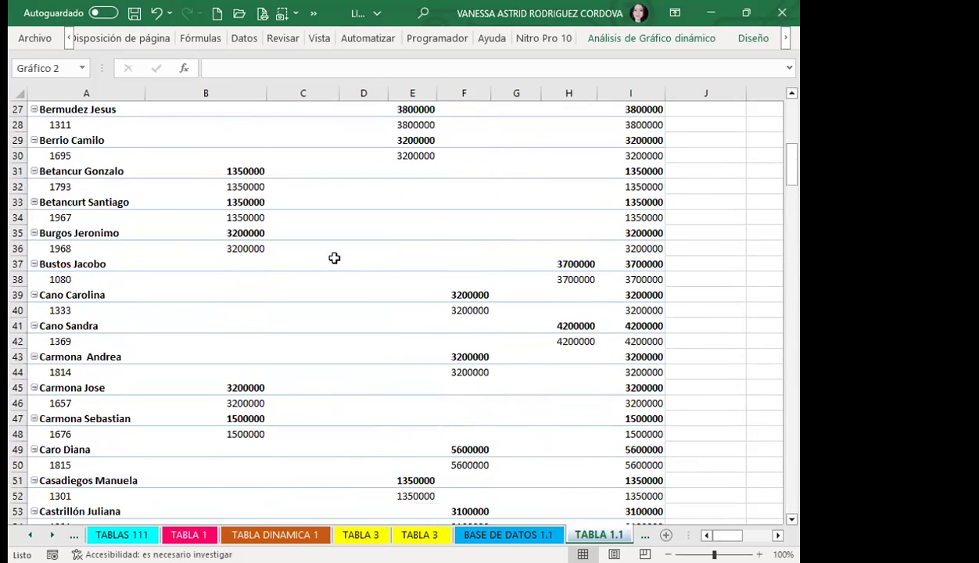
{"action": "scroll", "coordinate": [335, 259], "scroll_direction": "up", "scroll_amount": 6}
{"action": "scroll", "coordinate": [335, 259], "scroll_direction": "up", "scroll_amount": 3}
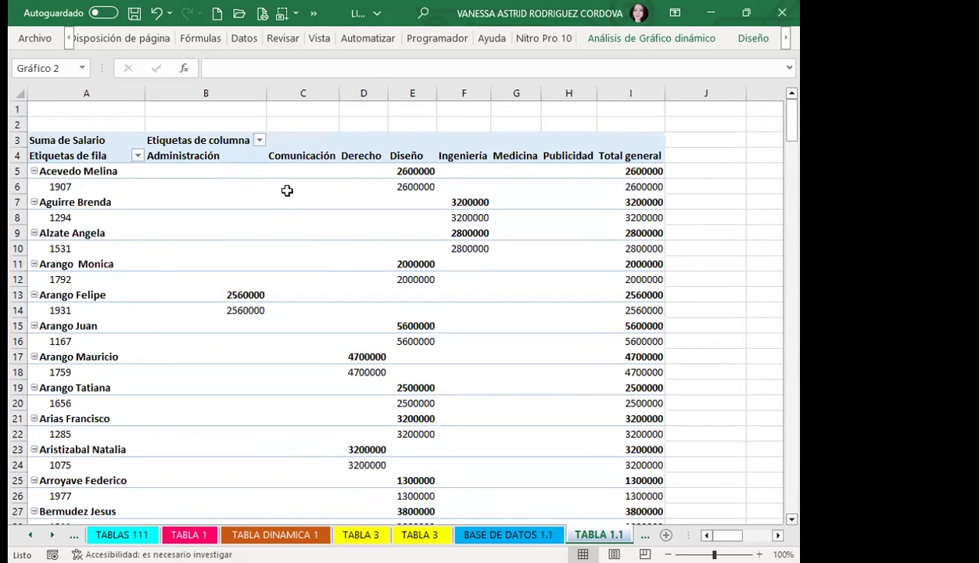
{"action": "mouse_move", "coordinate": [287, 191]}
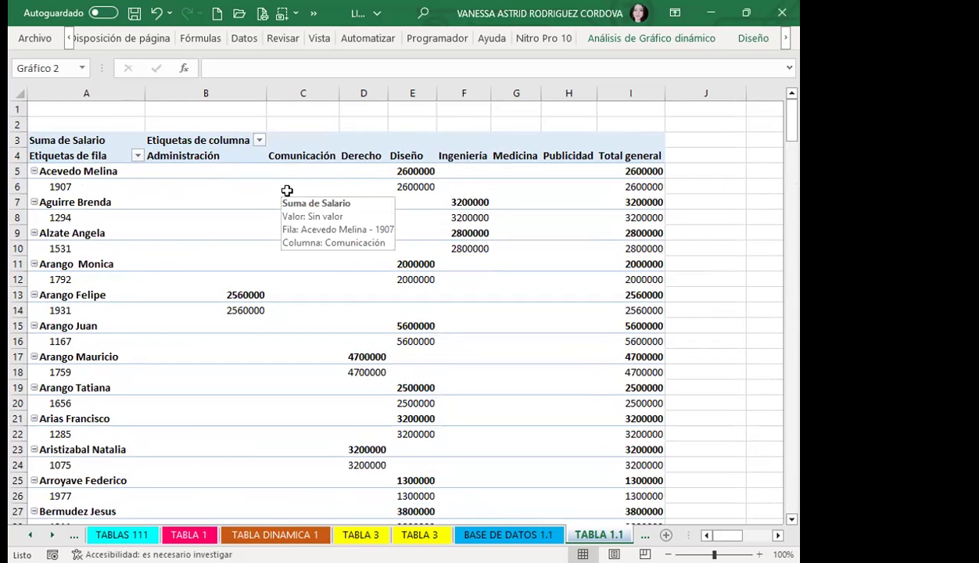
{"action": "left_click", "coordinate": [513, 232]}
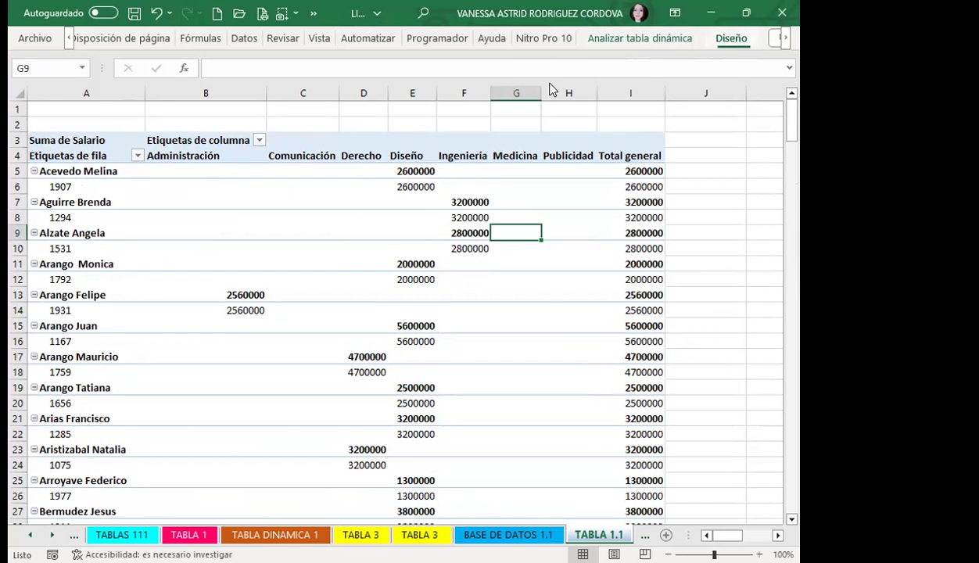
{"action": "left_click", "coordinate": [731, 37]}
{"action": "left_click", "coordinate": [649, 38]}
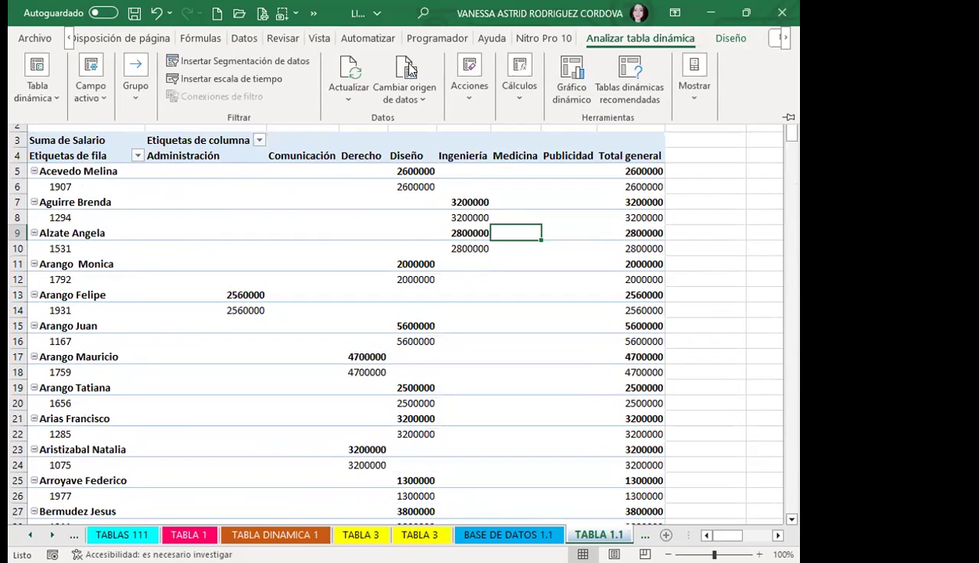
{"action": "left_click", "coordinate": [681, 103]}
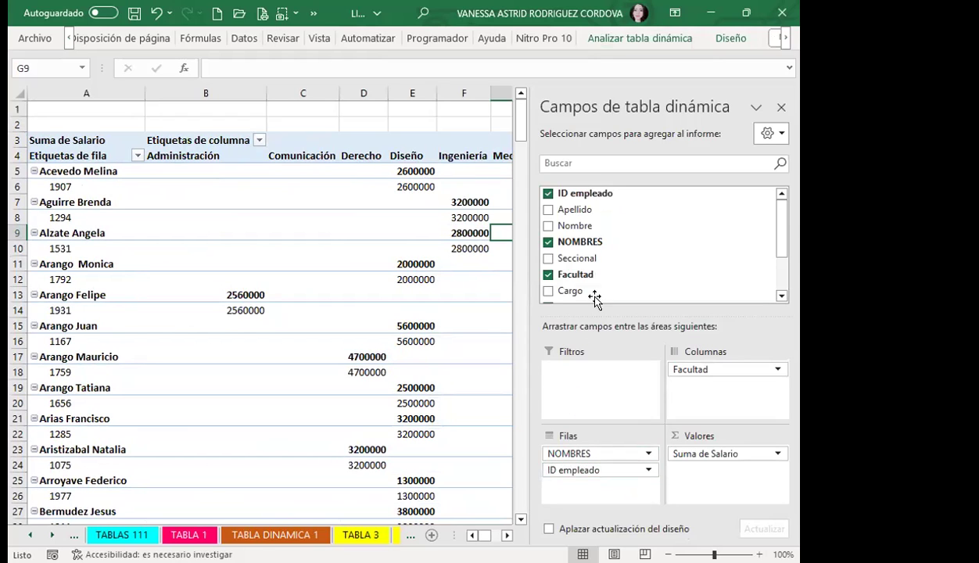
{"action": "mouse_move", "coordinate": [585, 193]}
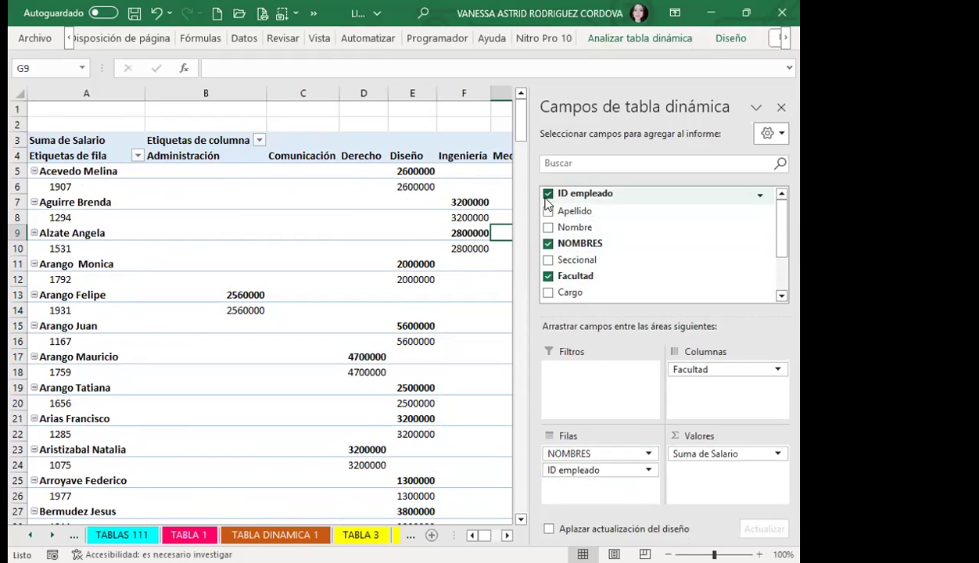
Step: Remove ID empleado from the pivot table rows and close the field list
{"action": "left_click", "coordinate": [548, 193]}
{"action": "scroll", "coordinate": [241, 395], "scroll_direction": "down", "scroll_amount": 11}
{"action": "scroll", "coordinate": [240, 389], "scroll_direction": "down", "scroll_amount": 12}
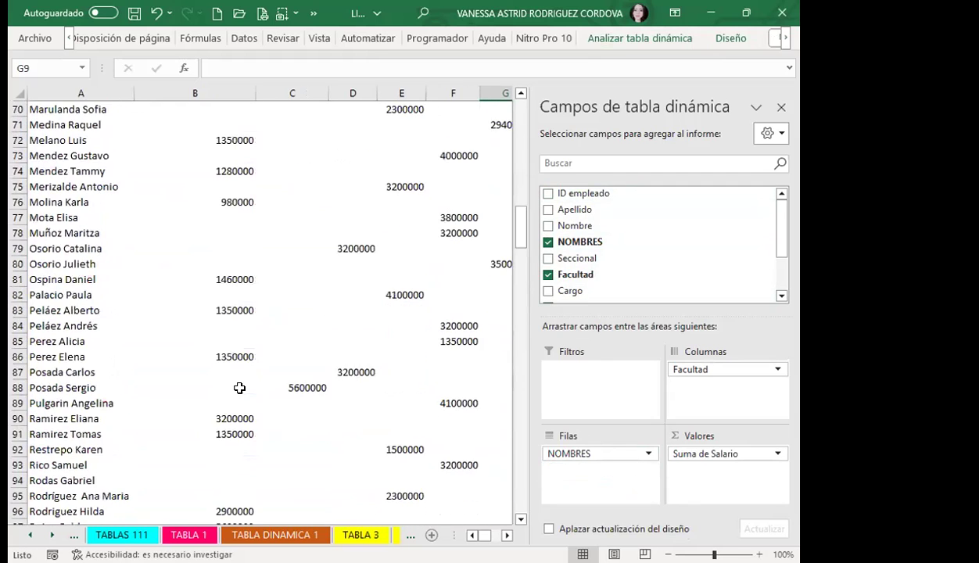
{"action": "scroll", "coordinate": [241, 389], "scroll_direction": "down", "scroll_amount": 7}
{"action": "scroll", "coordinate": [238, 385], "scroll_direction": "down", "scroll_amount": 13}
{"action": "scroll", "coordinate": [243, 375], "scroll_direction": "up", "scroll_amount": 4}
{"action": "scroll", "coordinate": [249, 368], "scroll_direction": "up", "scroll_amount": 4}
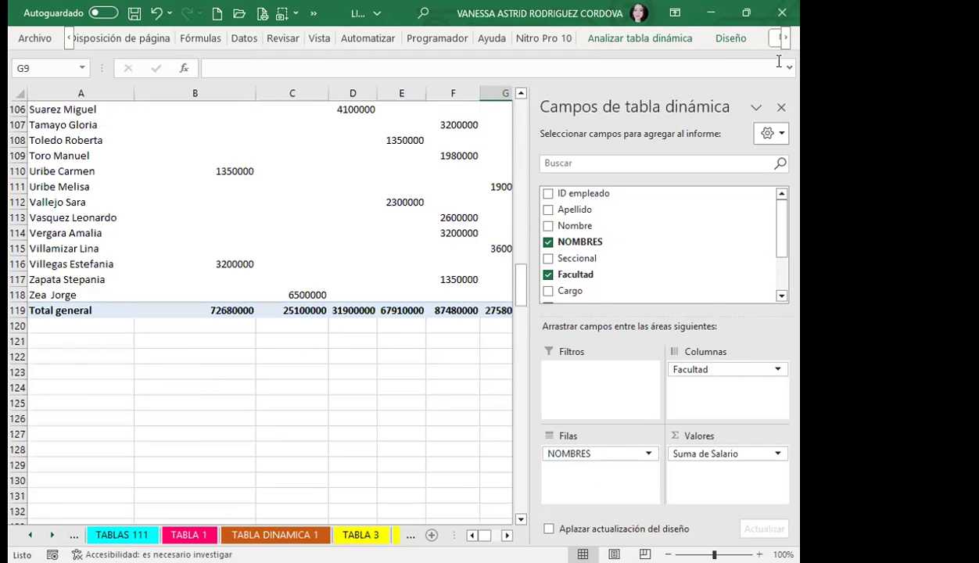
{"action": "left_click", "coordinate": [782, 108]}
Step: Undo the ID empleado removal with Ctrl+Z so the employee ID rows return
{"action": "scroll", "coordinate": [243, 408], "scroll_direction": "down", "scroll_amount": 5}
{"action": "scroll", "coordinate": [248, 395], "scroll_direction": "up", "scroll_amount": 1}
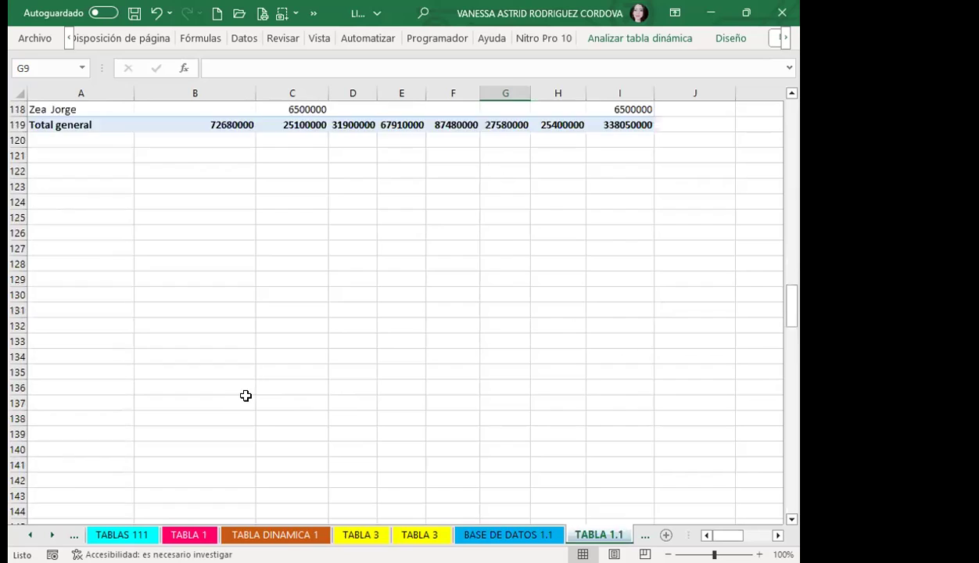
{"action": "scroll", "coordinate": [265, 339], "scroll_direction": "up", "scroll_amount": 11}
{"action": "scroll", "coordinate": [265, 309], "scroll_direction": "up", "scroll_amount": 12}
{"action": "scroll", "coordinate": [265, 309], "scroll_direction": "up", "scroll_amount": 11}
{"action": "scroll", "coordinate": [264, 284], "scroll_direction": "up", "scroll_amount": 5}
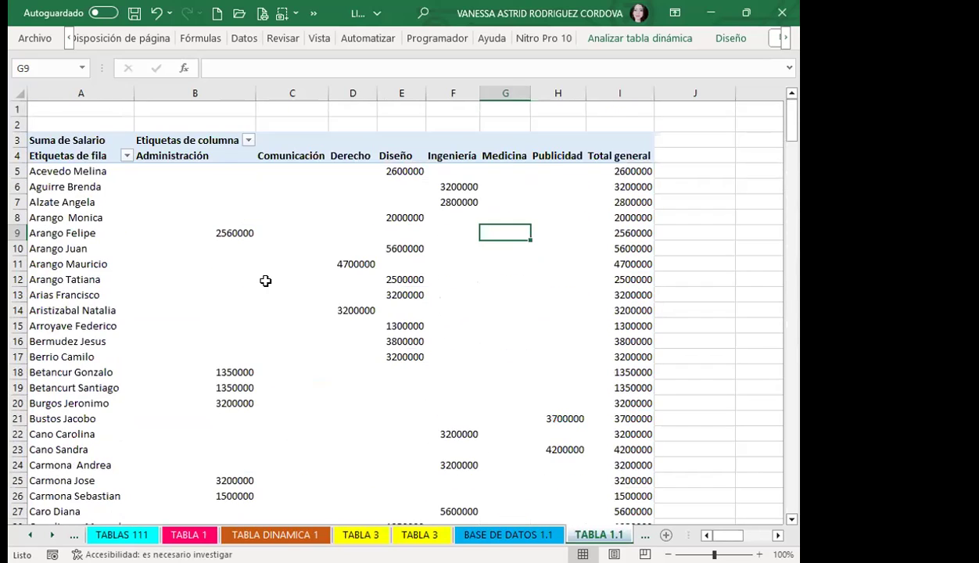
{"action": "scroll", "coordinate": [264, 284], "scroll_direction": "down", "scroll_amount": 10}
{"action": "scroll", "coordinate": [277, 379], "scroll_direction": "down", "scroll_amount": 13}
{"action": "scroll", "coordinate": [277, 376], "scroll_direction": "down", "scroll_amount": 14}
{"action": "scroll", "coordinate": [277, 420], "scroll_direction": "down", "scroll_amount": 6}
{"action": "scroll", "coordinate": [269, 370], "scroll_direction": "down", "scroll_amount": 6}
{"action": "scroll", "coordinate": [271, 382], "scroll_direction": "down", "scroll_amount": 12}
{"action": "scroll", "coordinate": [270, 390], "scroll_direction": "up", "scroll_amount": 13}
{"action": "scroll", "coordinate": [269, 365], "scroll_direction": "up", "scroll_amount": 9}
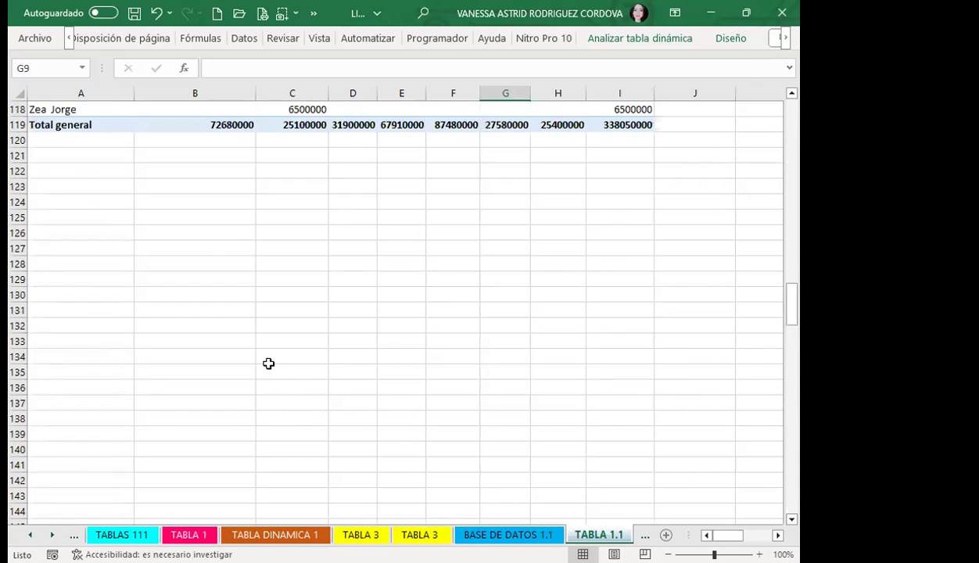
{"action": "scroll", "coordinate": [269, 365], "scroll_direction": "up", "scroll_amount": 6}
{"action": "left_click_drag", "start_coordinate": [260, 463], "coordinate": [252, 472]}
{"action": "key", "text": "ctrl+z"}
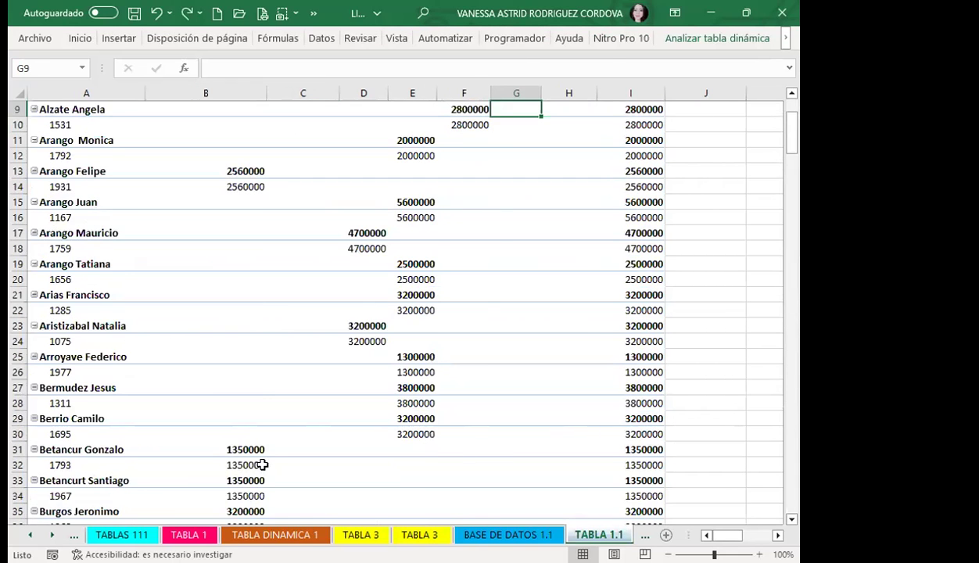
Step: Select the pivot chart below the table and open its field list from Análisis de Gráfico dinámico
{"action": "scroll", "coordinate": [266, 457], "scroll_direction": "down", "scroll_amount": 6}
{"action": "scroll", "coordinate": [280, 449], "scroll_direction": "down", "scroll_amount": 14}
{"action": "left_click_drag", "start_coordinate": [792, 226], "coordinate": [794, 516]}
{"action": "left_click", "coordinate": [505, 231]}
{"action": "scroll", "coordinate": [476, 202], "scroll_direction": "up", "scroll_amount": 4}
{"action": "scroll", "coordinate": [467, 291], "scroll_direction": "up", "scroll_amount": 4}
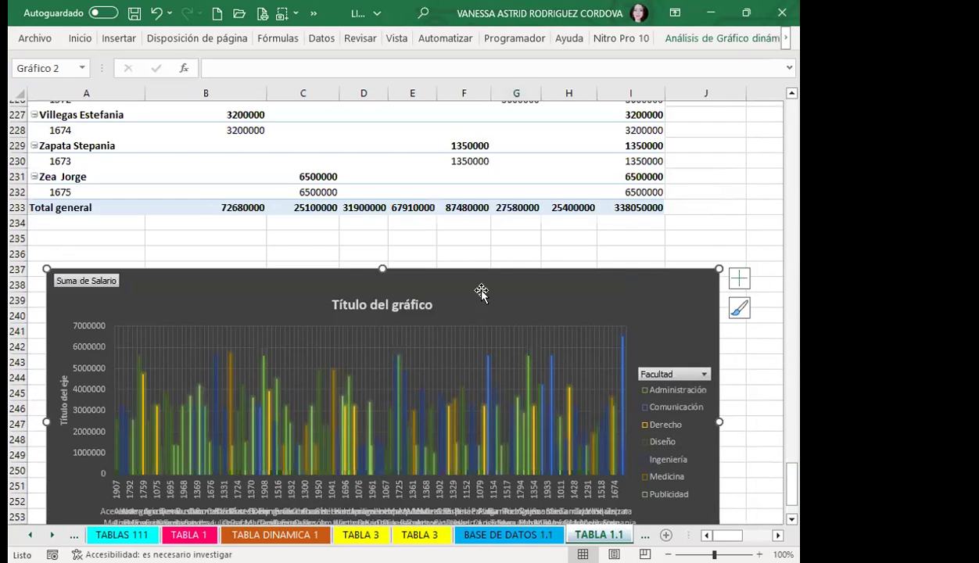
{"action": "left_click", "coordinate": [749, 39]}
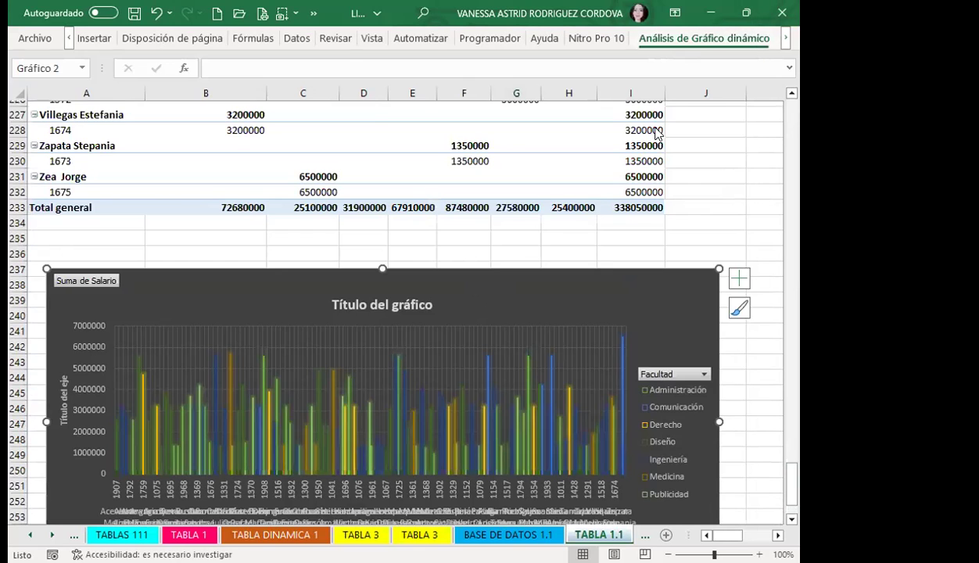
{"action": "left_click", "coordinate": [540, 266]}
Step: Drop ID empleado from the chart's axis fields, close the pane, and stretch the chart to row 260
{"action": "left_click_drag", "start_coordinate": [539, 243], "coordinate": [551, 199]}
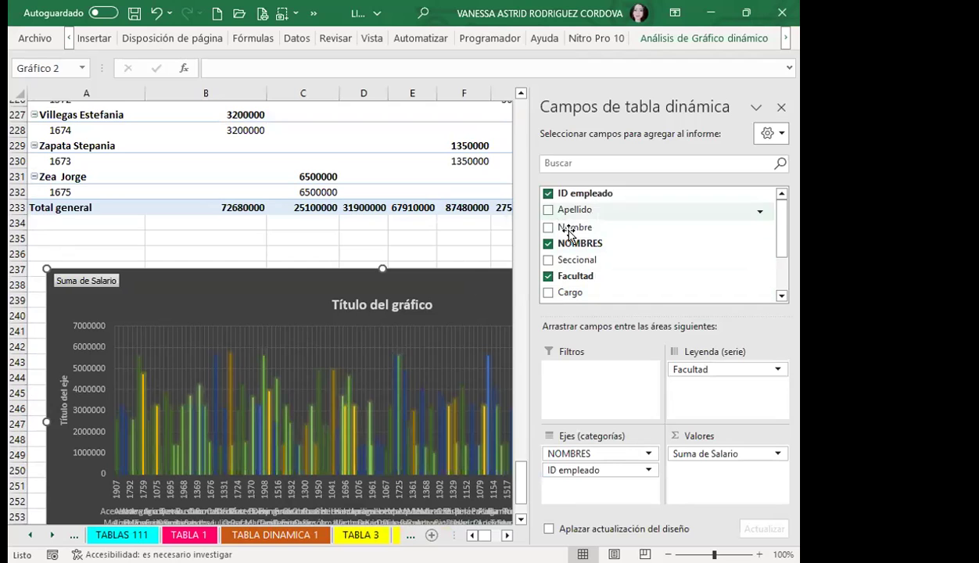
{"action": "left_click", "coordinate": [548, 194]}
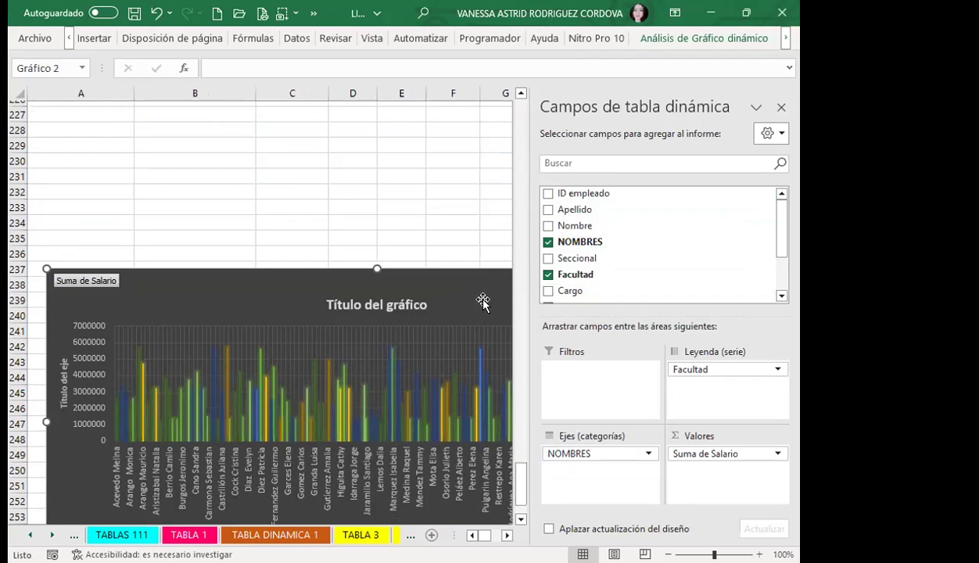
{"action": "left_click", "coordinate": [782, 107]}
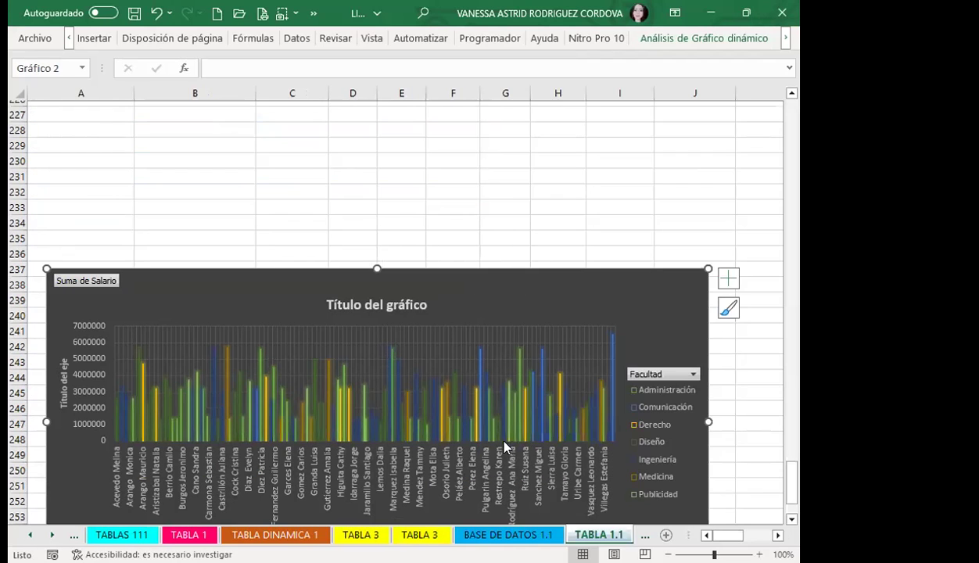
{"action": "scroll", "coordinate": [528, 328], "scroll_direction": "down", "scroll_amount": 3}
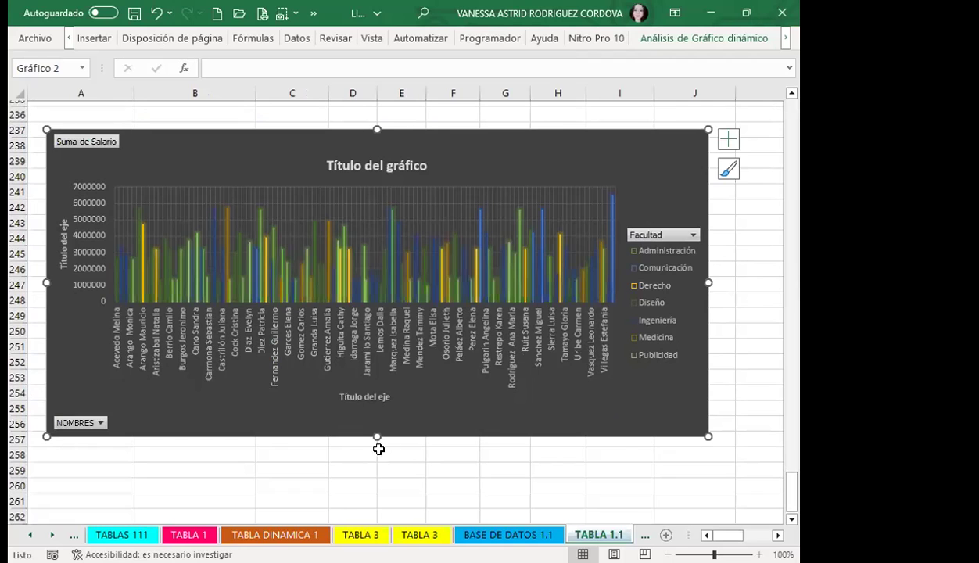
{"action": "left_click_drag", "start_coordinate": [377, 437], "coordinate": [348, 486]}
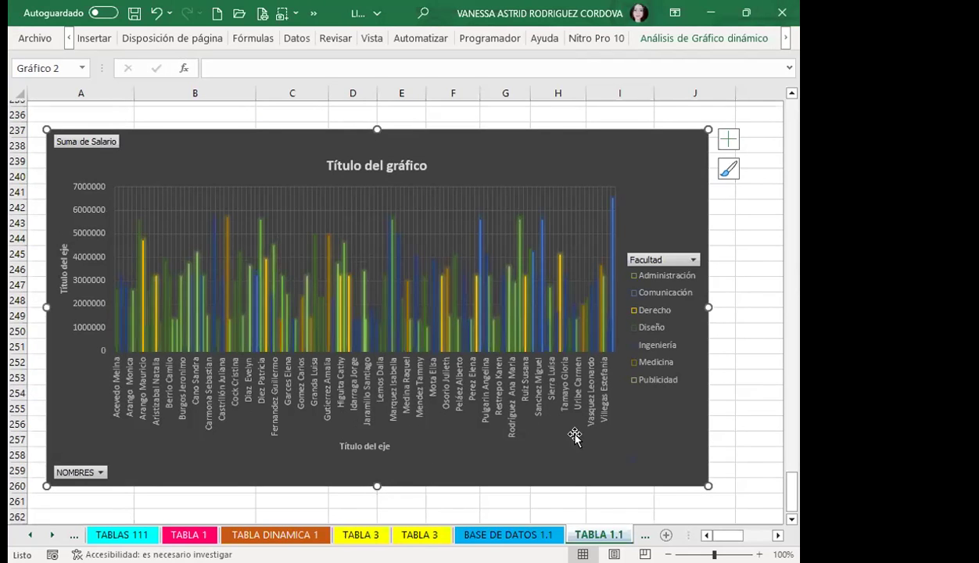
{"action": "left_click", "coordinate": [718, 43]}
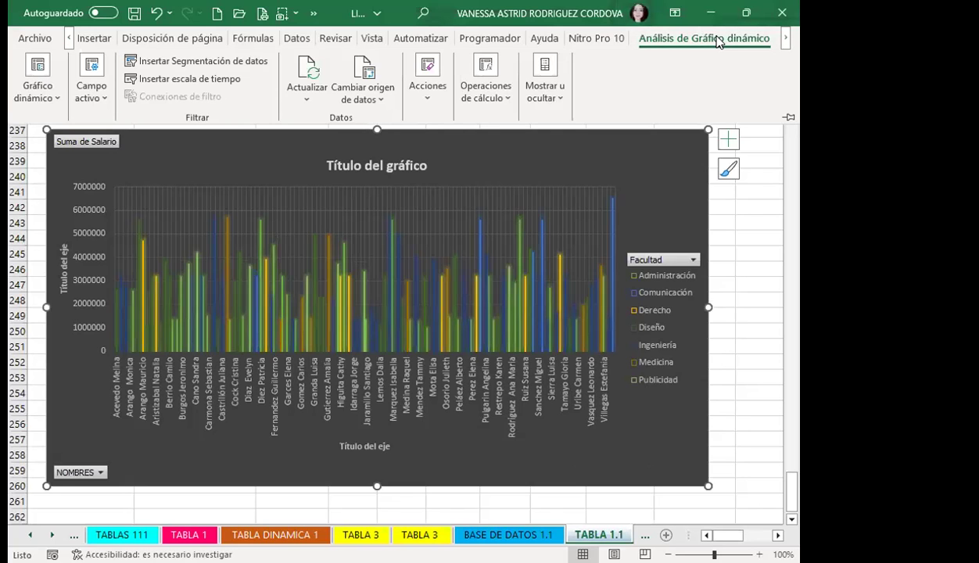
{"action": "left_click", "coordinate": [529, 100]}
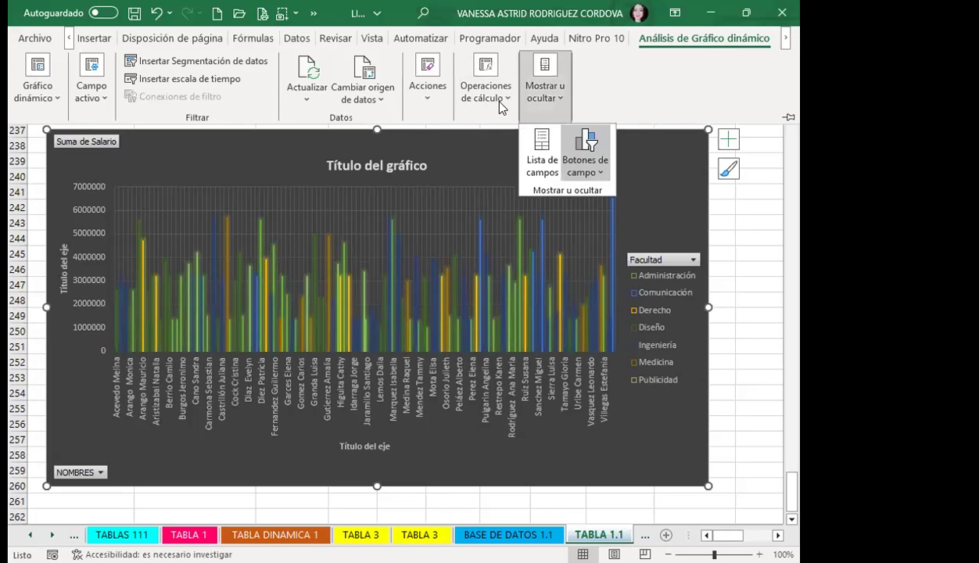
{"action": "left_click", "coordinate": [499, 100]}
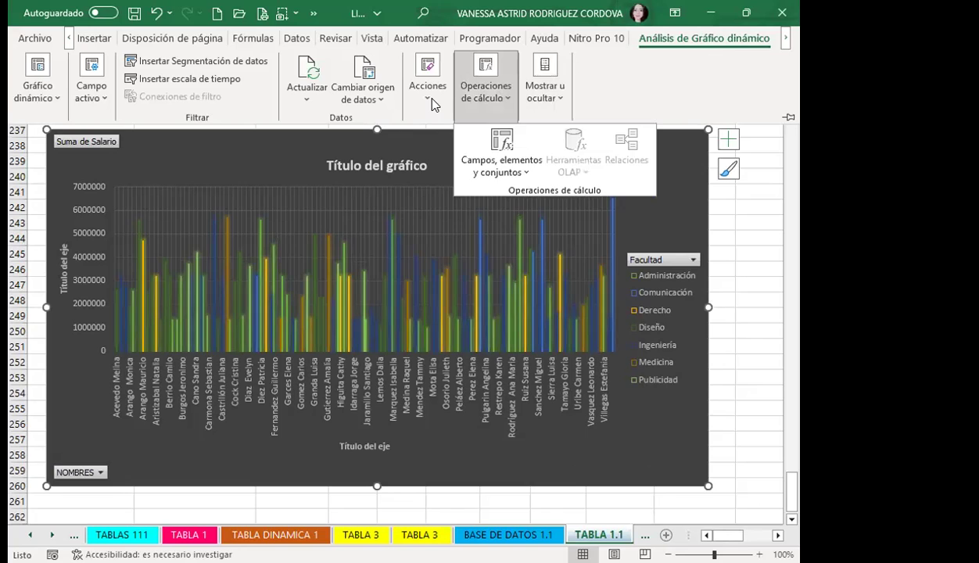
{"action": "left_click", "coordinate": [430, 97]}
{"action": "left_click", "coordinate": [485, 92]}
{"action": "left_click", "coordinate": [437, 158]}
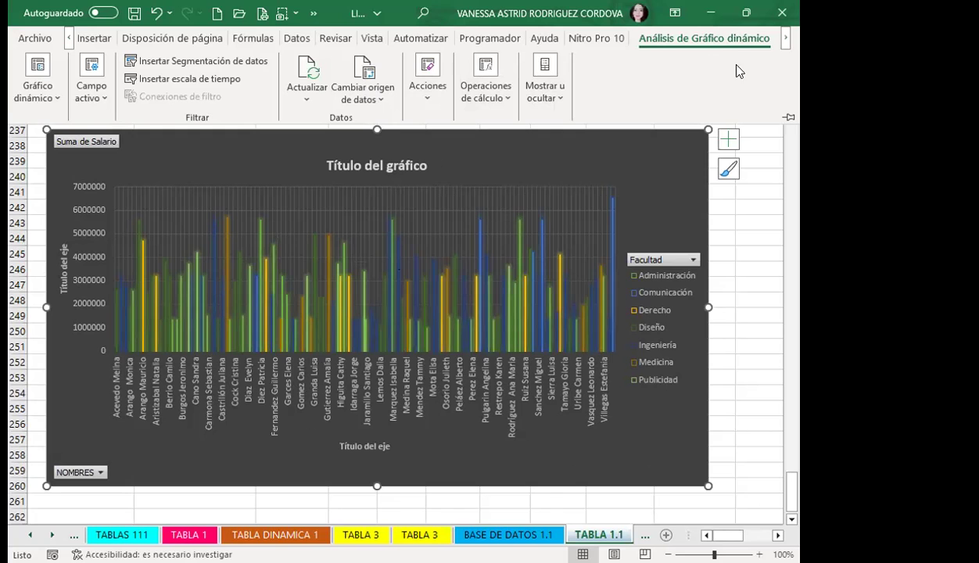
{"action": "left_click", "coordinate": [786, 37]}
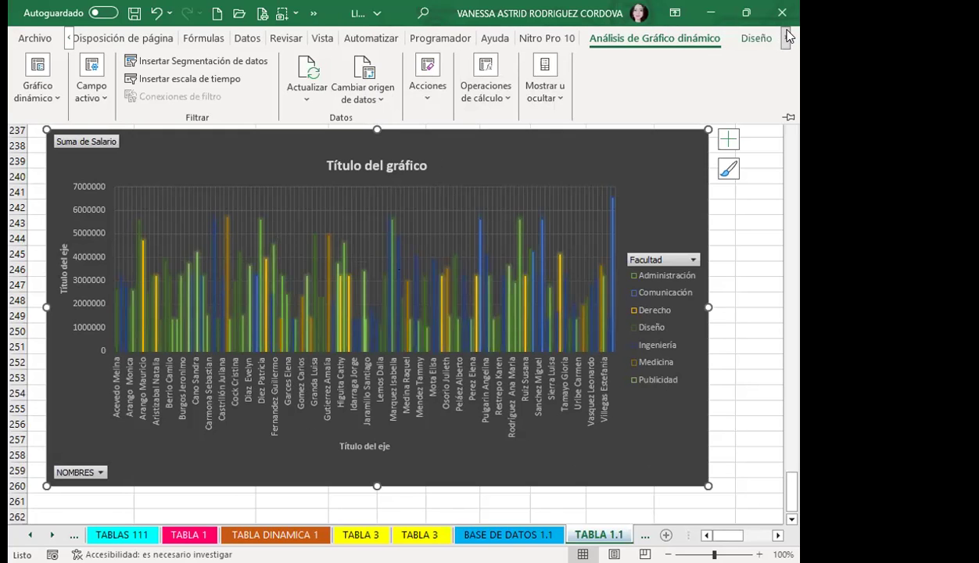
{"action": "left_click", "coordinate": [702, 37]}
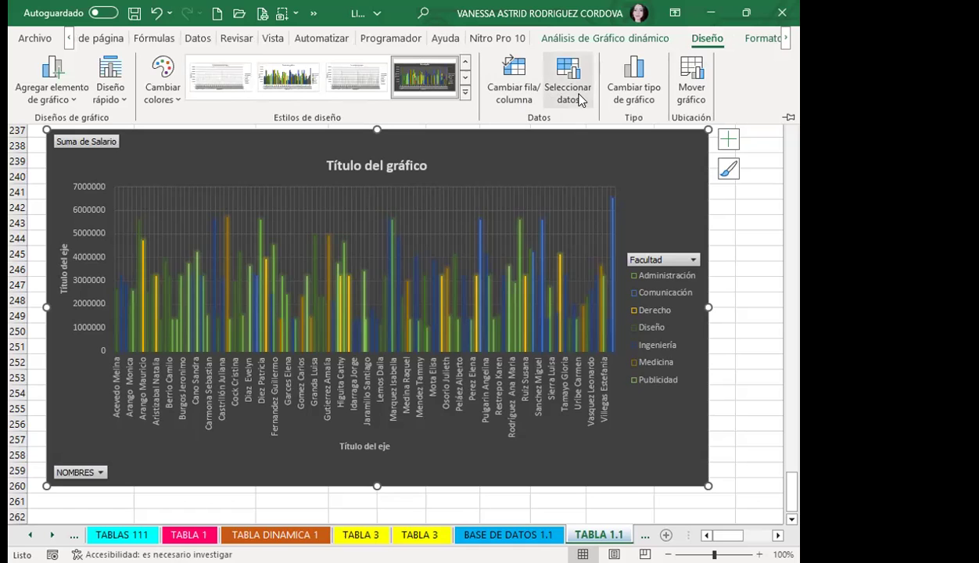
{"action": "left_click", "coordinate": [570, 72]}
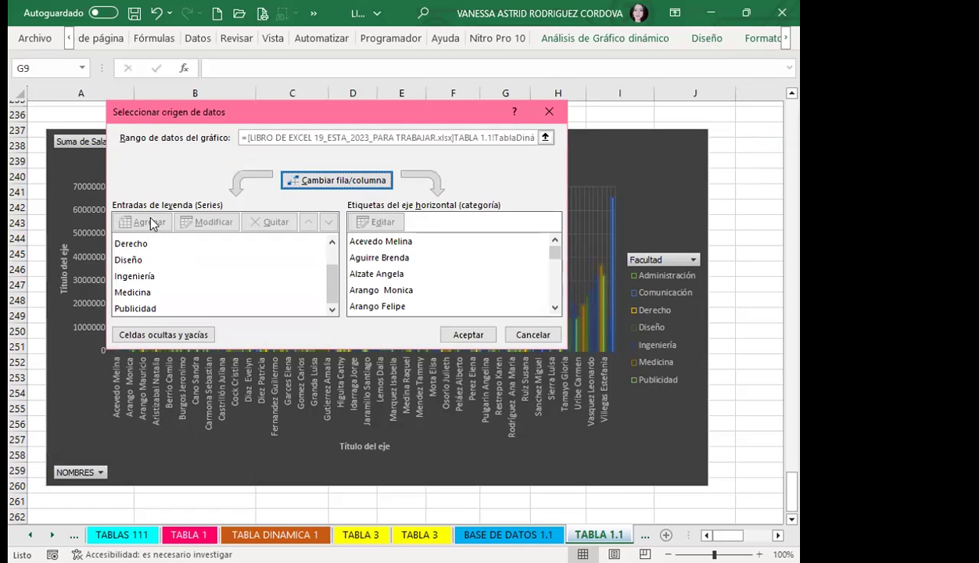
{"action": "left_click", "coordinate": [131, 277]}
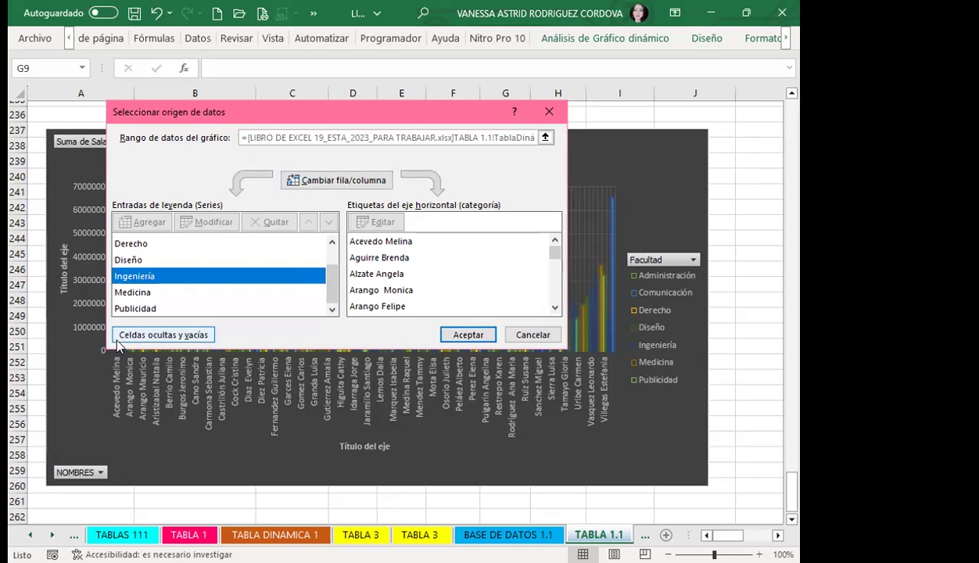
{"action": "left_click", "coordinate": [140, 337]}
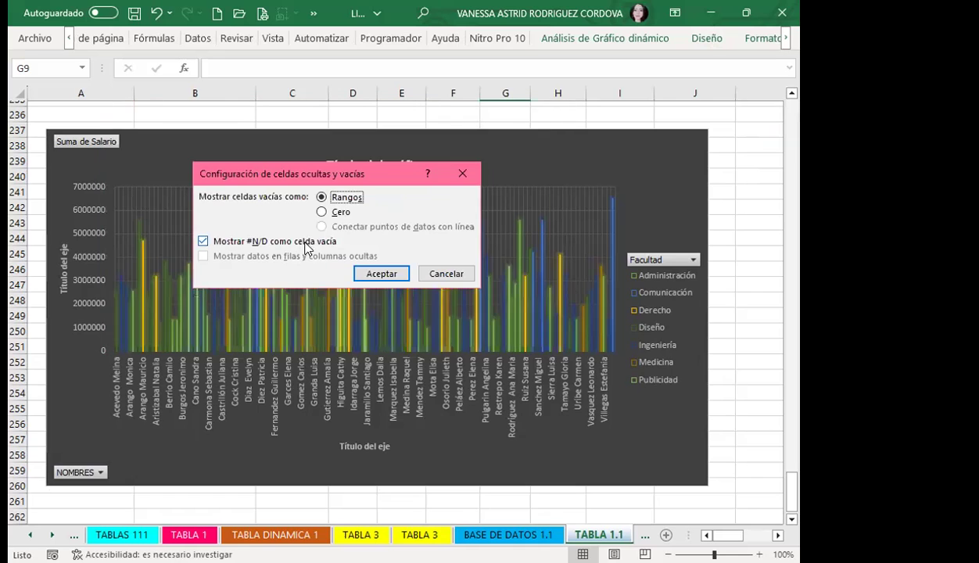
{"action": "left_click", "coordinate": [381, 276]}
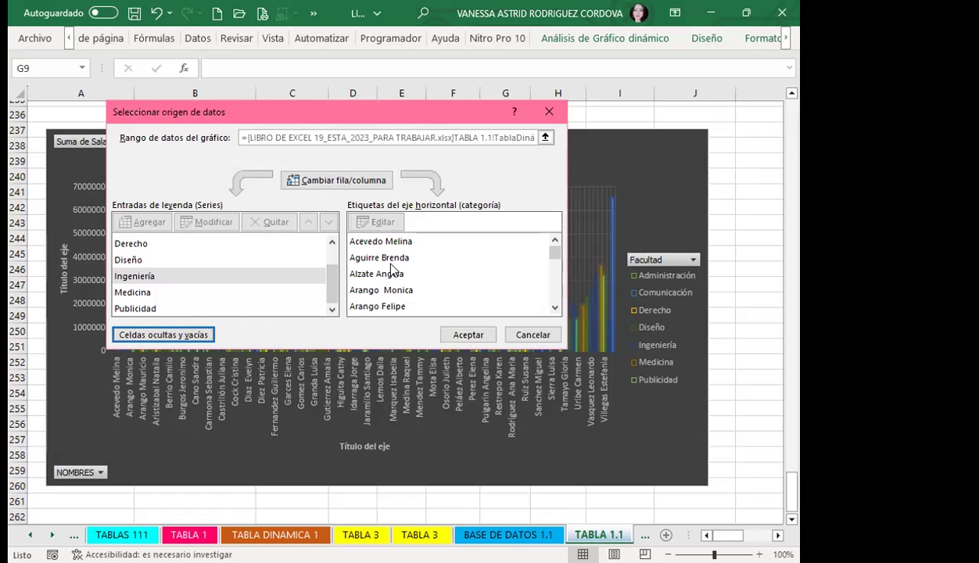
{"action": "left_click", "coordinate": [389, 259]}
{"action": "left_click", "coordinate": [366, 289]}
{"action": "left_click", "coordinate": [469, 338]}
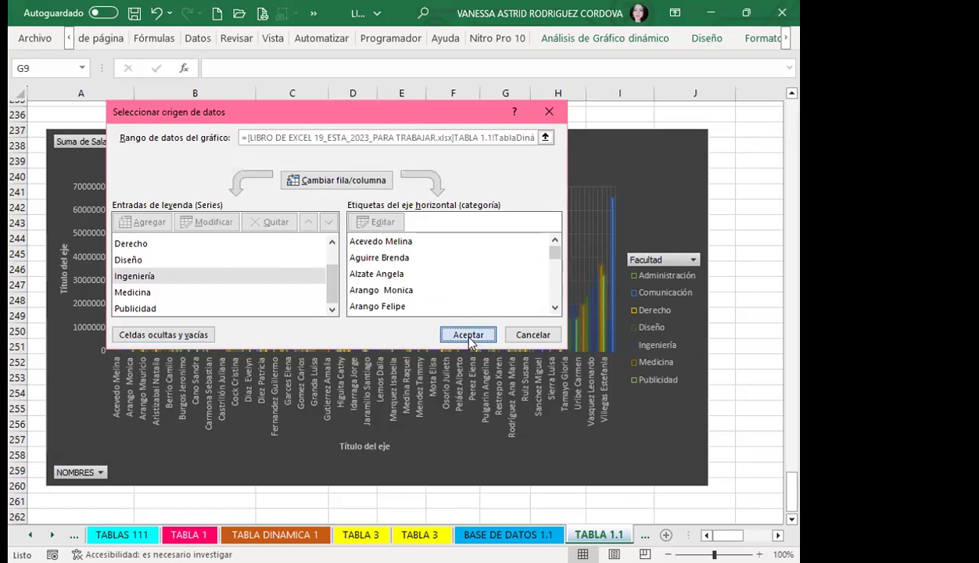
{"action": "left_click", "coordinate": [719, 43]}
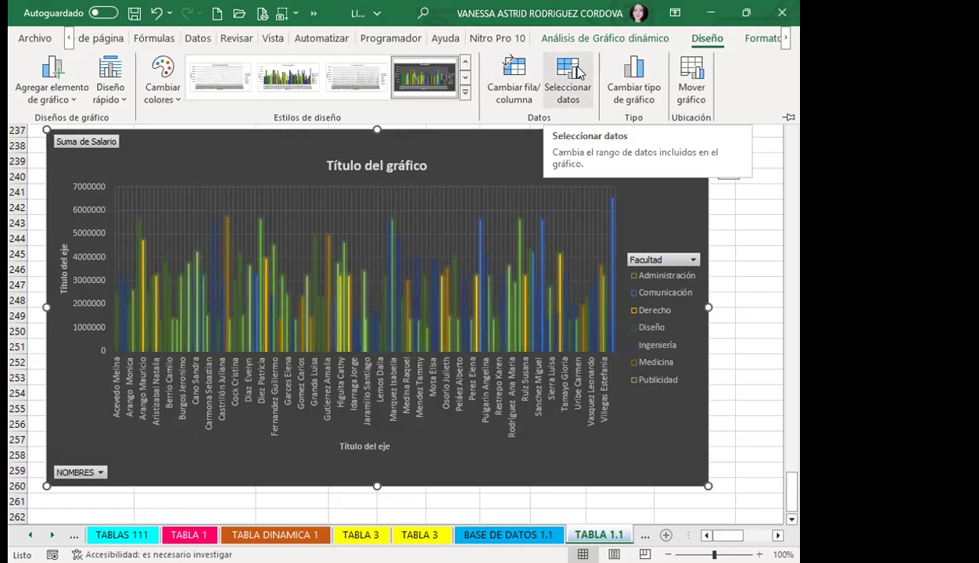
{"action": "left_click", "coordinate": [579, 72]}
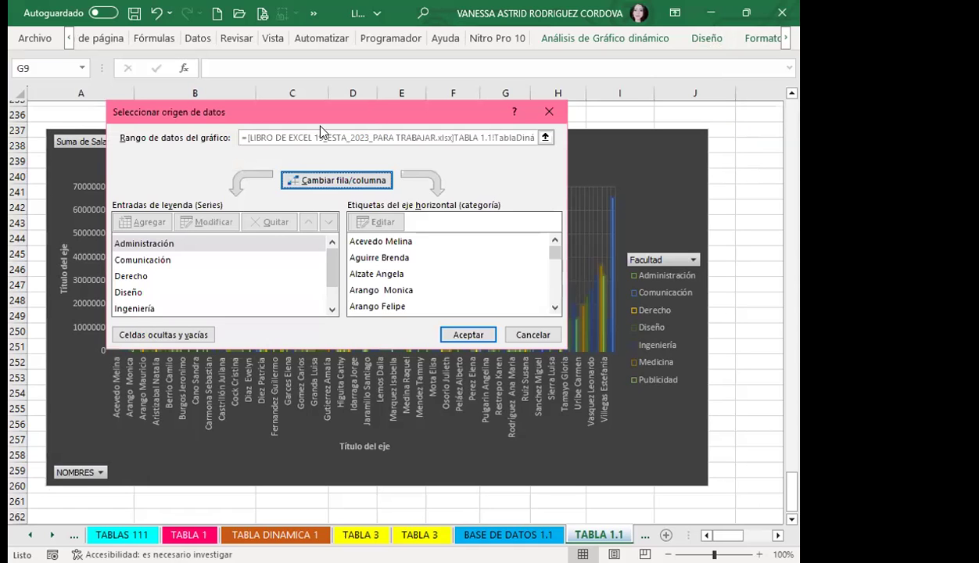
{"action": "left_click", "coordinate": [322, 181]}
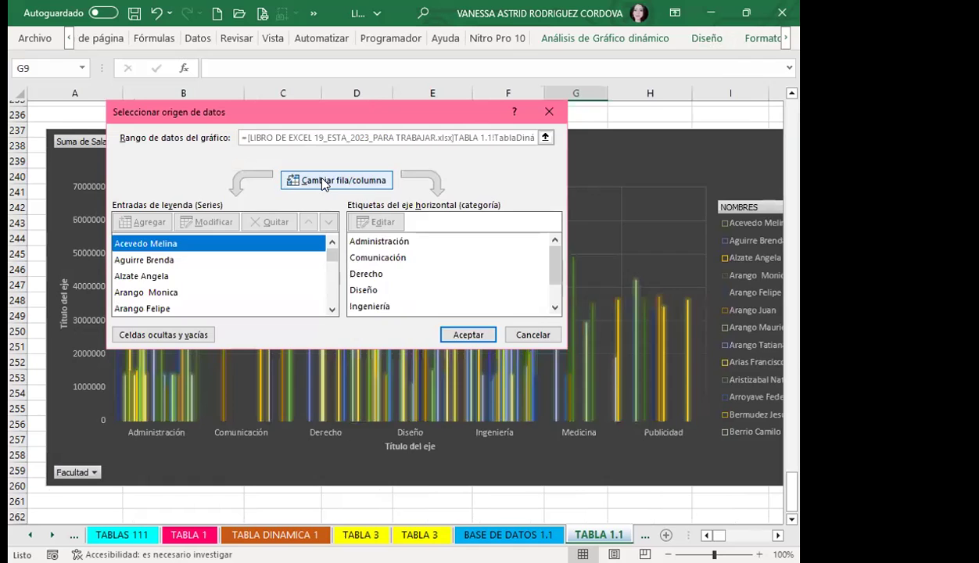
{"action": "left_click", "coordinate": [323, 182]}
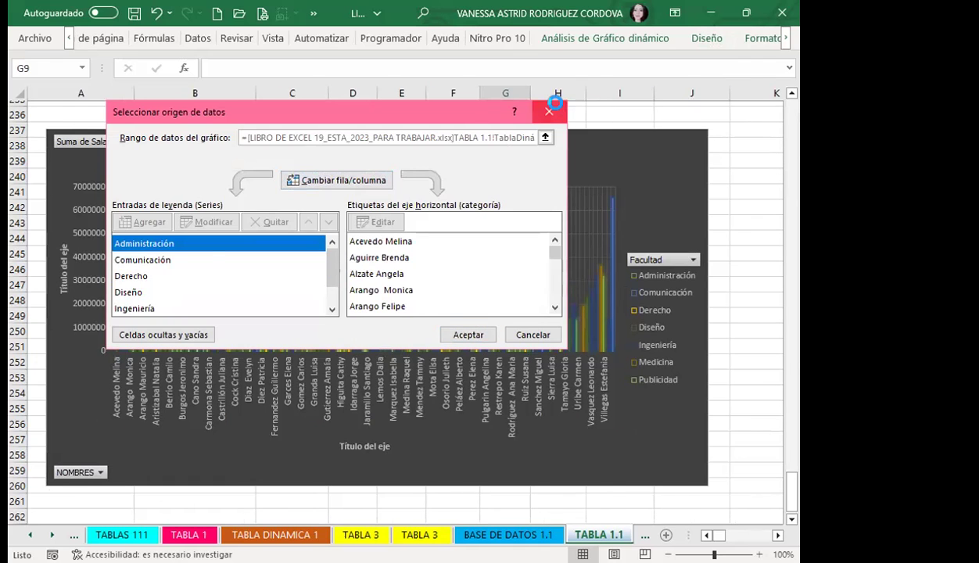
{"action": "left_click", "coordinate": [549, 111]}
{"action": "scroll", "coordinate": [291, 457], "scroll_direction": "down", "scroll_amount": 5}
{"action": "scroll", "coordinate": [291, 427], "scroll_direction": "down", "scroll_amount": 15}
Step: Nudge the dark salary chart slightly up and left so it spans rows 234–253
{"action": "scroll", "coordinate": [288, 414], "scroll_direction": "down", "scroll_amount": 14}
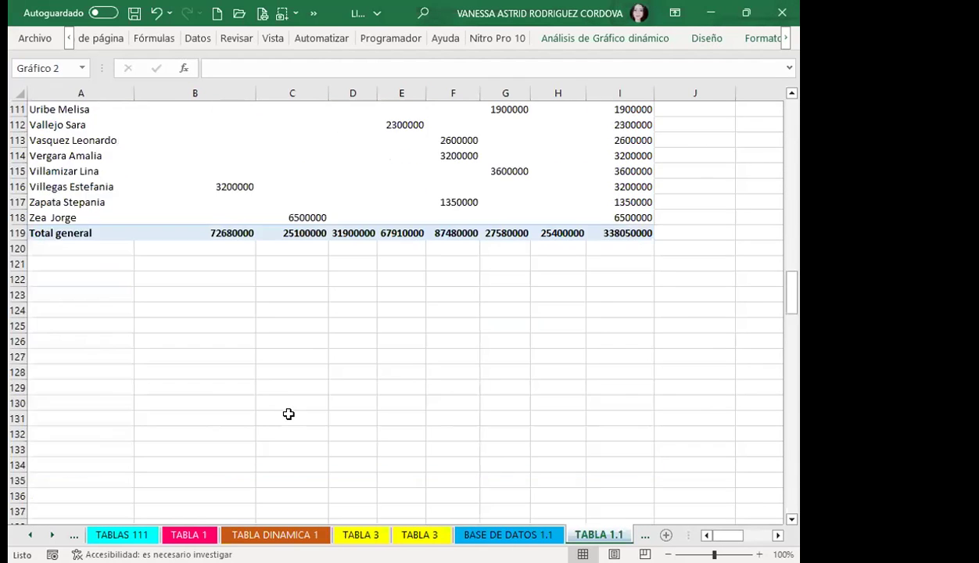
{"action": "scroll", "coordinate": [282, 399], "scroll_direction": "down", "scroll_amount": 10}
{"action": "scroll", "coordinate": [282, 397], "scroll_direction": "up", "scroll_amount": 2}
{"action": "scroll", "coordinate": [277, 361], "scroll_direction": "up", "scroll_amount": 11}
{"action": "scroll", "coordinate": [277, 337], "scroll_direction": "up", "scroll_amount": 5}
{"action": "scroll", "coordinate": [282, 348], "scroll_direction": "down", "scroll_amount": 10}
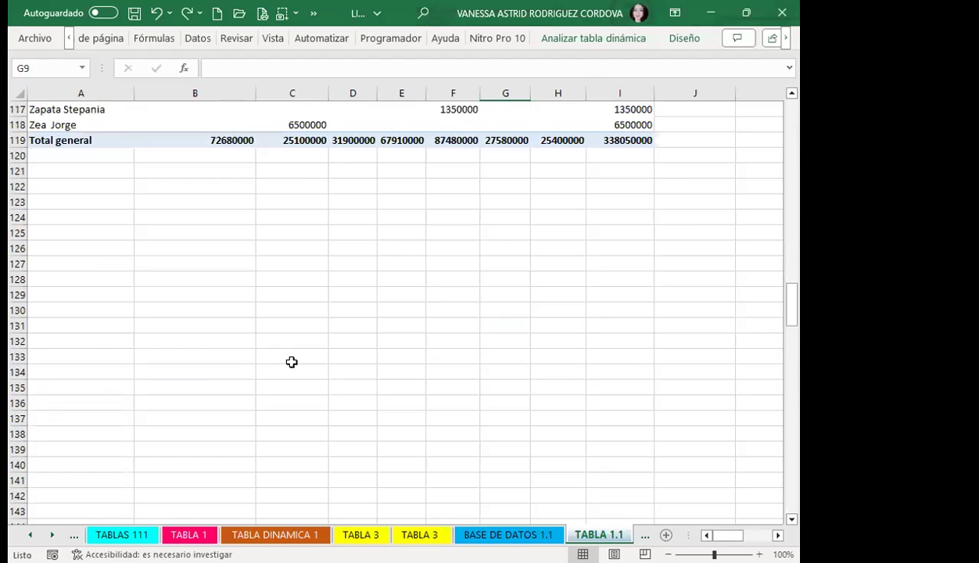
{"action": "scroll", "coordinate": [290, 362], "scroll_direction": "down", "scroll_amount": 1}
{"action": "left_click", "coordinate": [286, 358]}
{"action": "key", "text": "ctrl+v"}
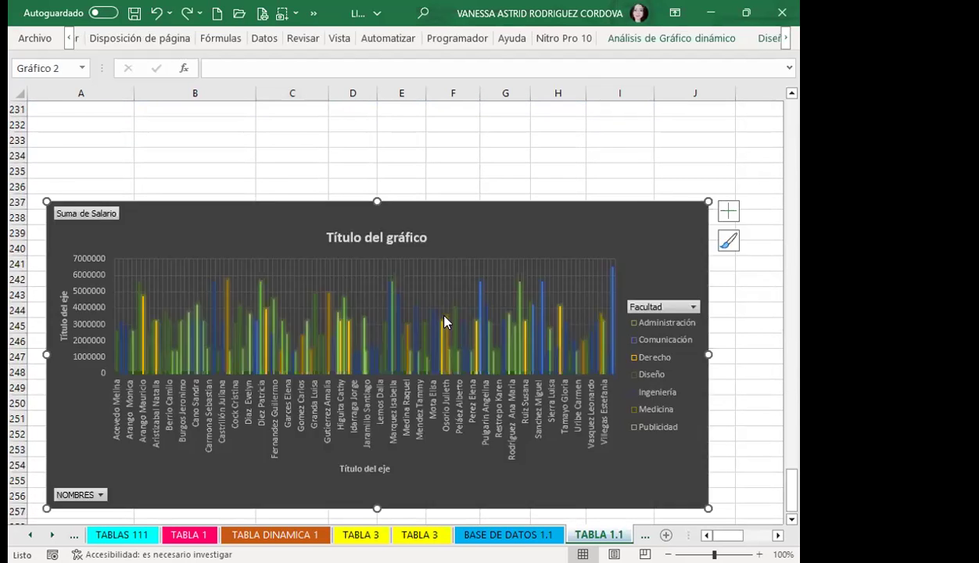
{"action": "left_click_drag", "start_coordinate": [536, 236], "coordinate": [520, 183]}
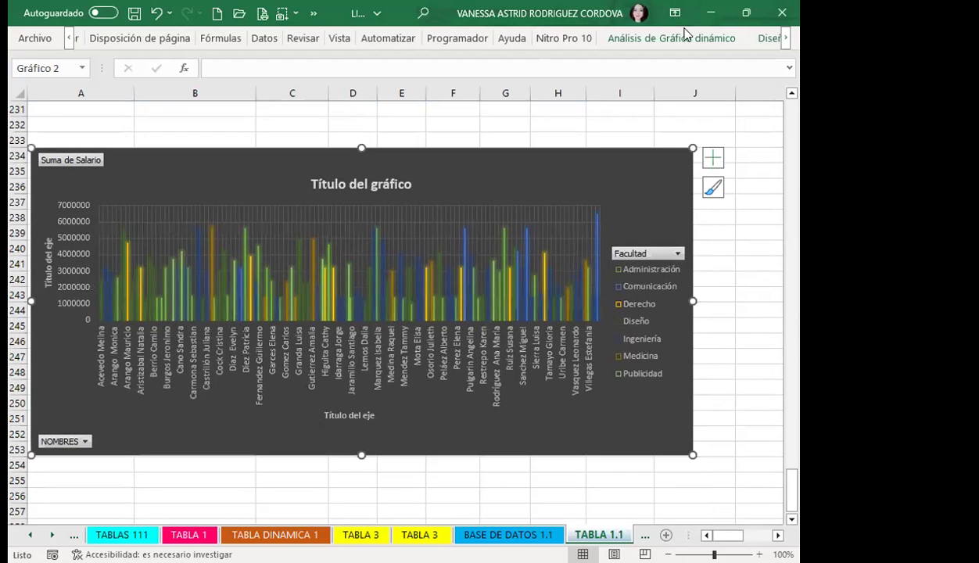
Step: Open Insertar escala de tiempo for the pivot chart and dismiss it without adding a timeline
{"action": "left_click", "coordinate": [771, 39]}
{"action": "left_click", "coordinate": [745, 41]}
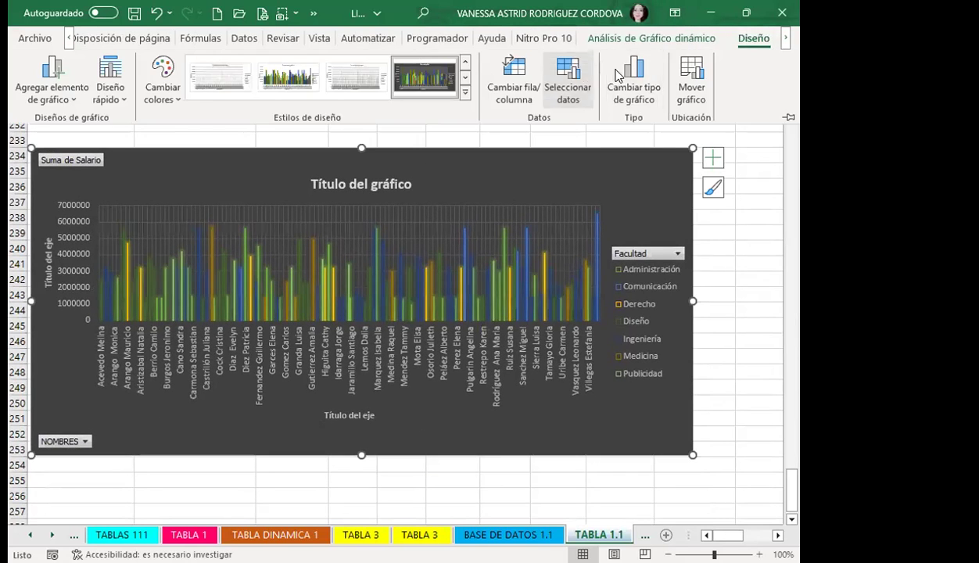
{"action": "left_click", "coordinate": [657, 39]}
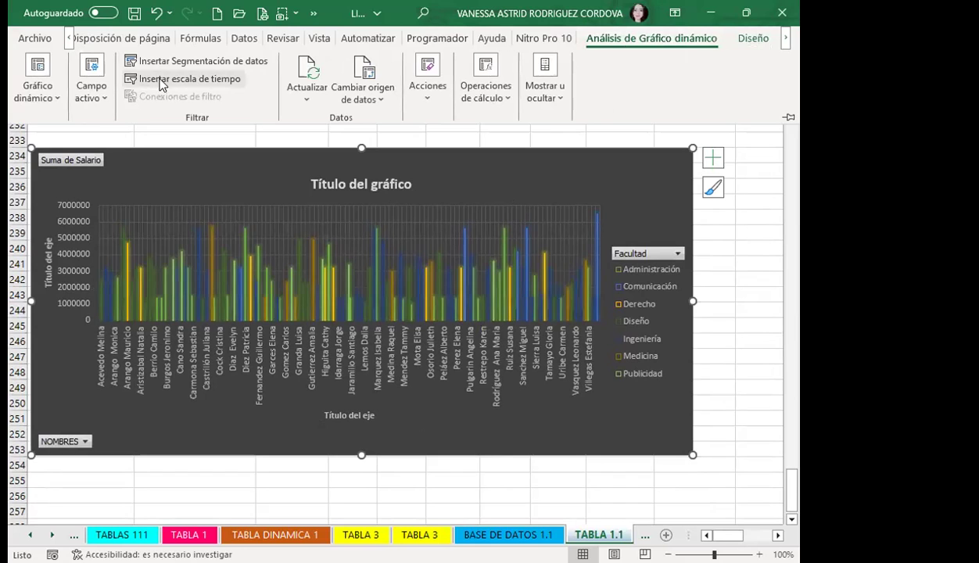
{"action": "left_click", "coordinate": [160, 80]}
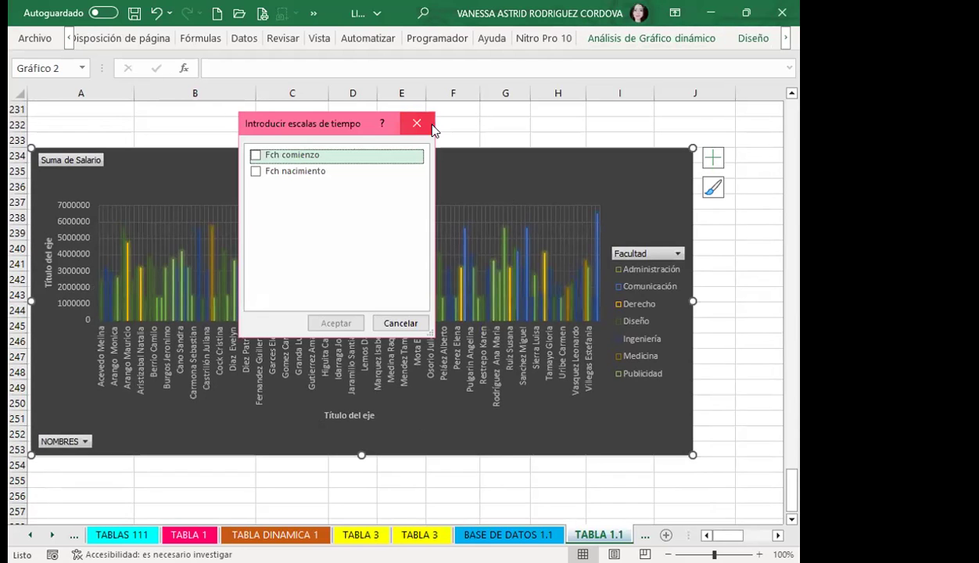
{"action": "left_click", "coordinate": [416, 122]}
{"action": "left_click", "coordinate": [651, 38]}
Step: Insert a Nombre slicer for the chart and place it to the right of the chart
{"action": "left_click", "coordinate": [199, 63]}
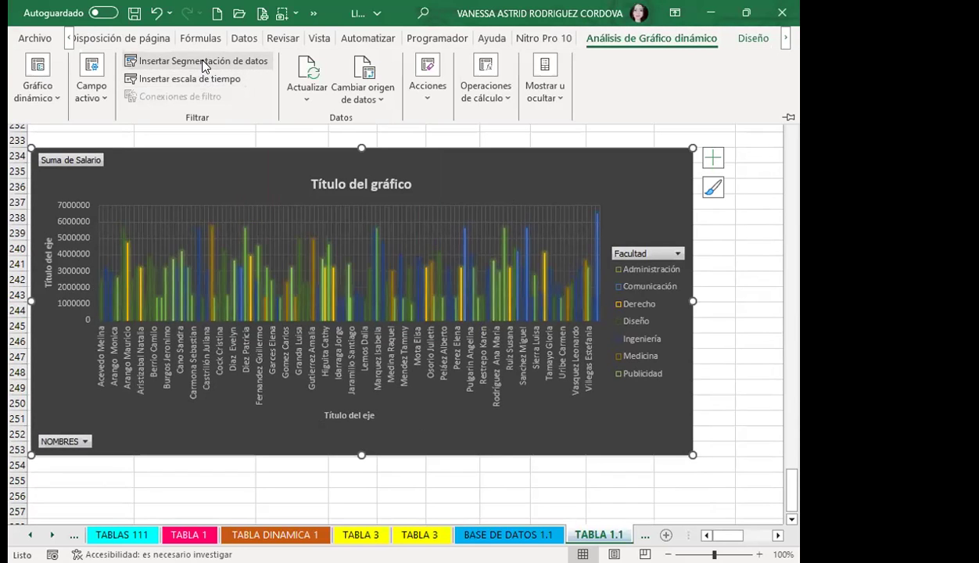
{"action": "left_click", "coordinate": [251, 130]}
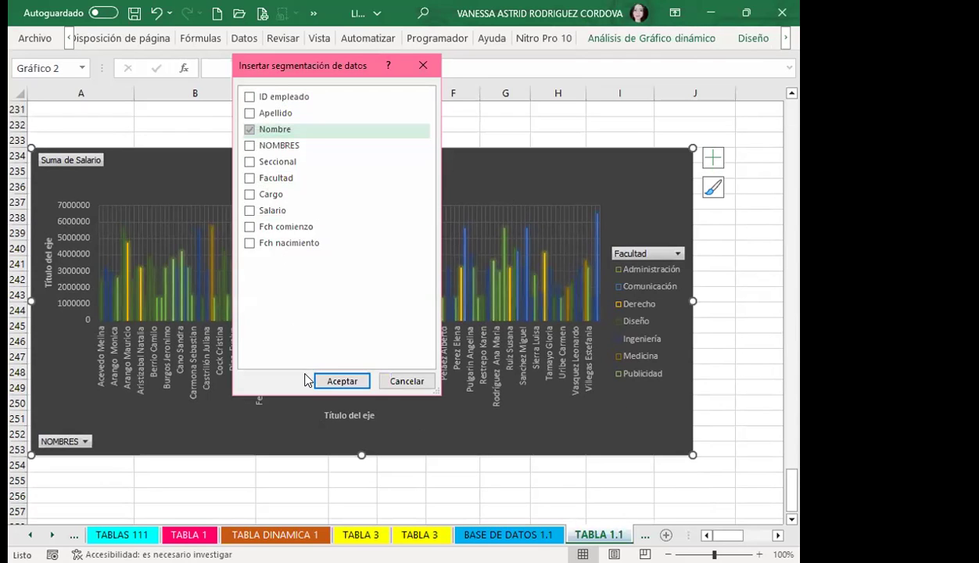
{"action": "left_click", "coordinate": [332, 381]}
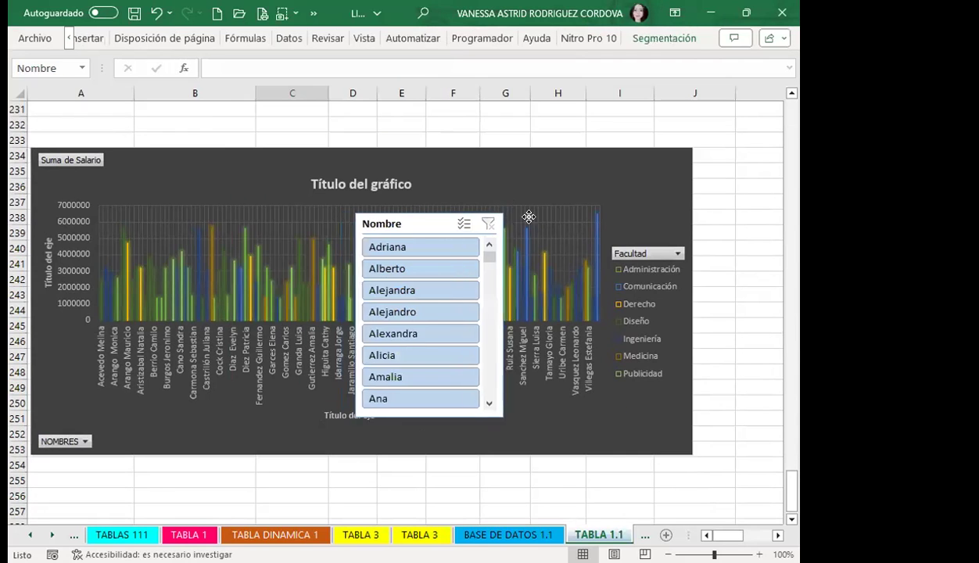
{"action": "left_click_drag", "start_coordinate": [342, 293], "coordinate": [680, 266]}
{"action": "left_click_drag", "start_coordinate": [727, 535], "coordinate": [734, 535]}
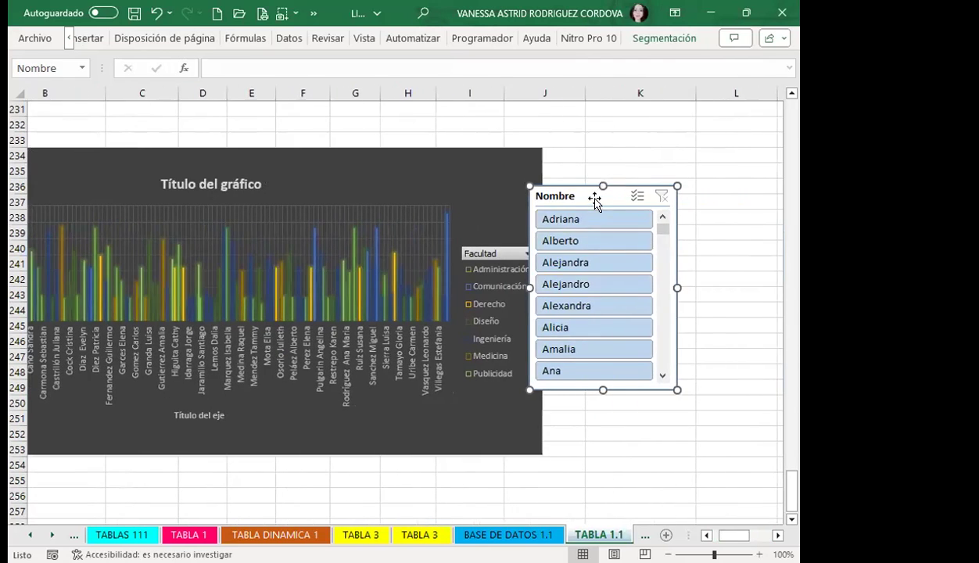
{"action": "left_click_drag", "start_coordinate": [606, 196], "coordinate": [639, 177]}
Step: Apply a green quick style to the Nombre slicer's buttons
{"action": "left_click", "coordinate": [677, 40]}
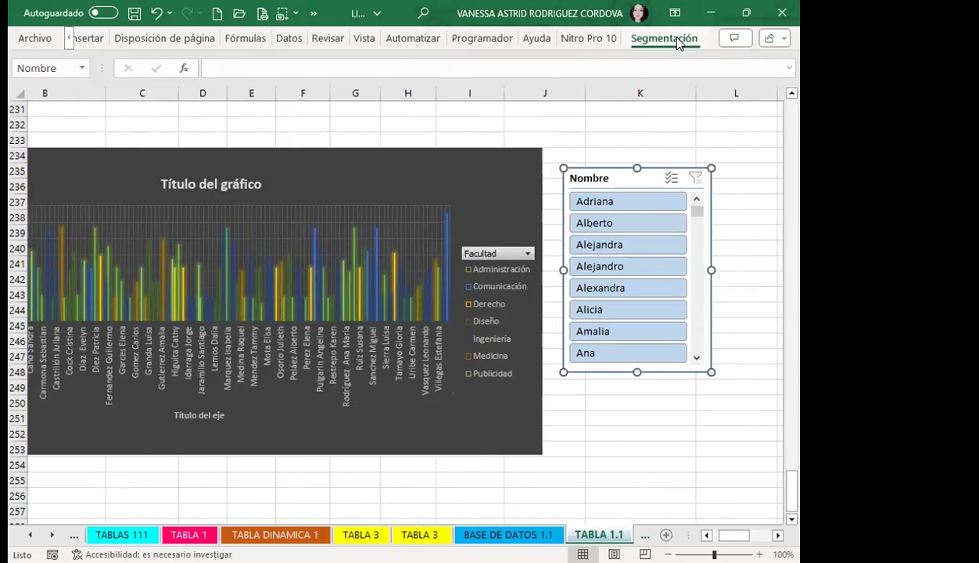
{"action": "left_click", "coordinate": [678, 41]}
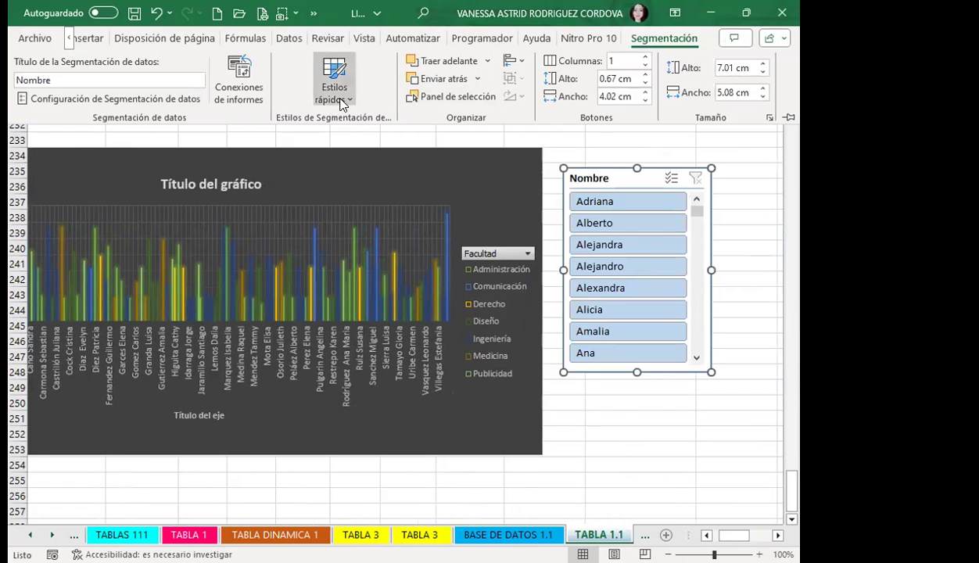
{"action": "left_click", "coordinate": [337, 99]}
{"action": "left_click", "coordinate": [324, 306]}
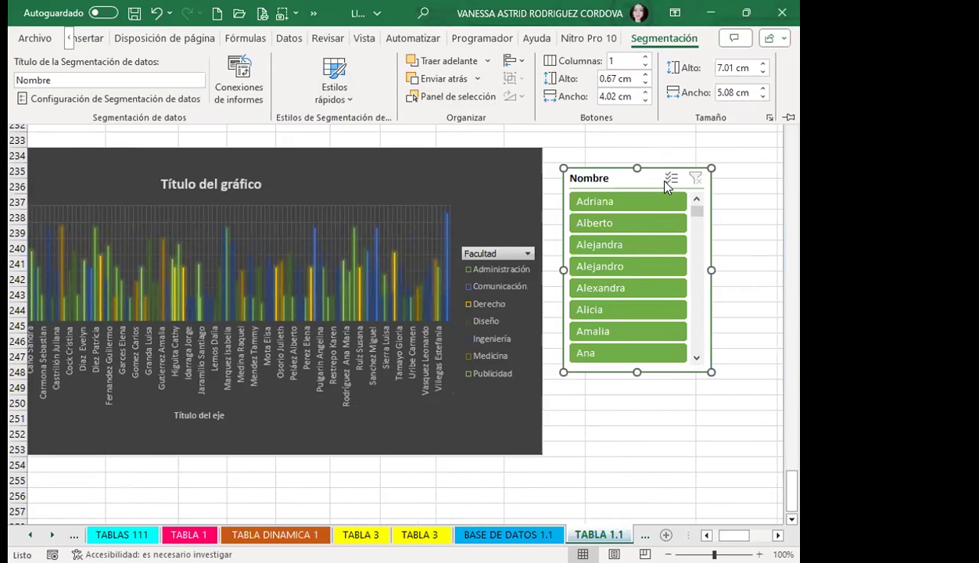
Step: Try several name selections in the Nombre slicer, then clear its filter to show everyone
{"action": "left_click", "coordinate": [646, 207]}
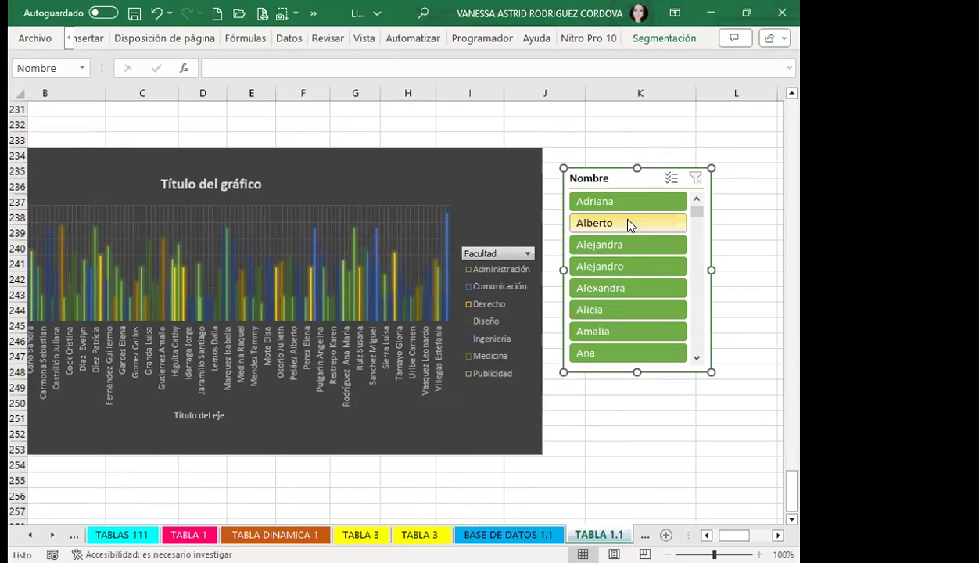
{"action": "left_click", "coordinate": [618, 313]}
{"action": "left_click", "coordinate": [596, 328]}
{"action": "left_click", "coordinate": [601, 356]}
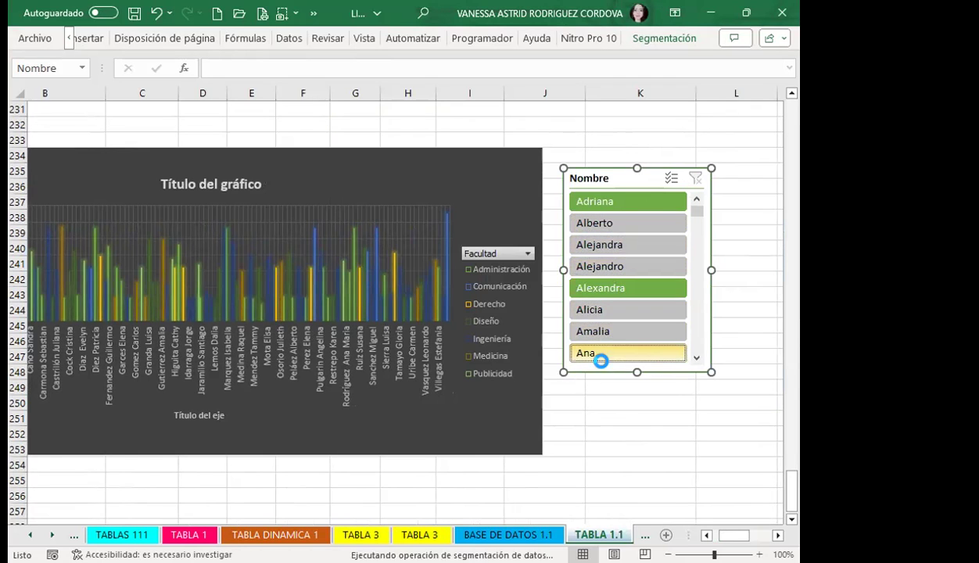
{"action": "left_click", "coordinate": [596, 400]}
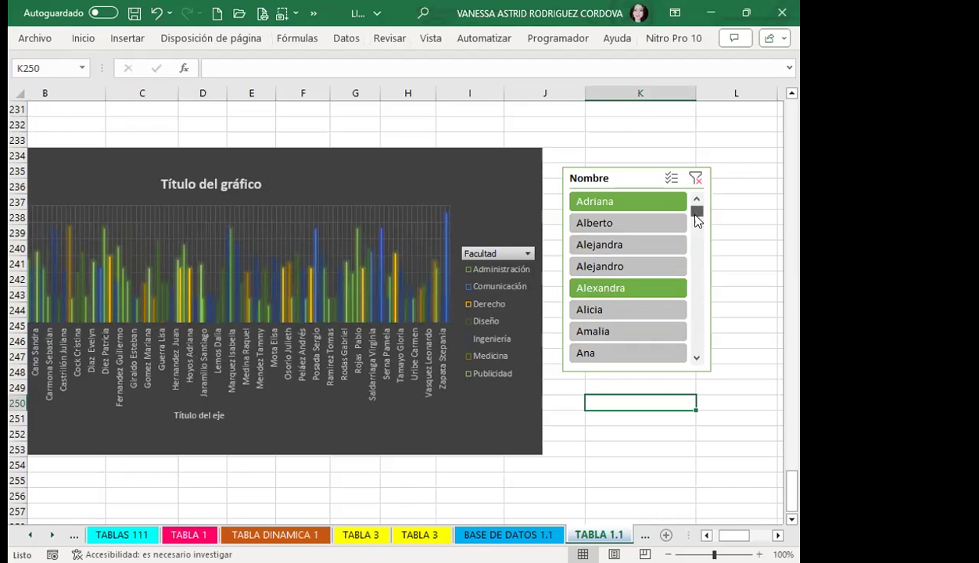
{"action": "left_click_drag", "start_coordinate": [696, 213], "coordinate": [695, 258]}
{"action": "left_click", "coordinate": [614, 226]}
{"action": "left_click", "coordinate": [609, 244]}
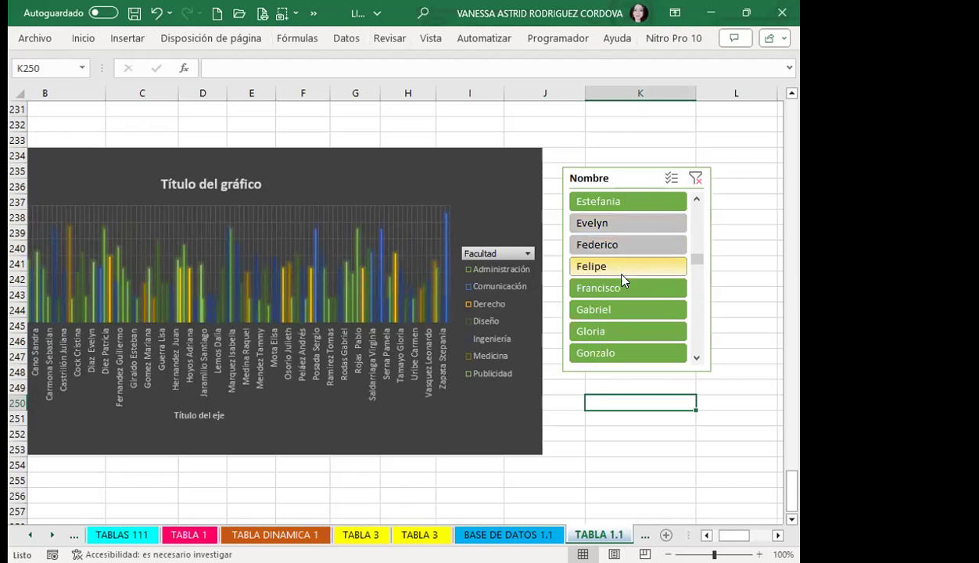
{"action": "left_click", "coordinate": [622, 269]}
{"action": "left_click", "coordinate": [622, 287]}
{"action": "left_click", "coordinate": [693, 178]}
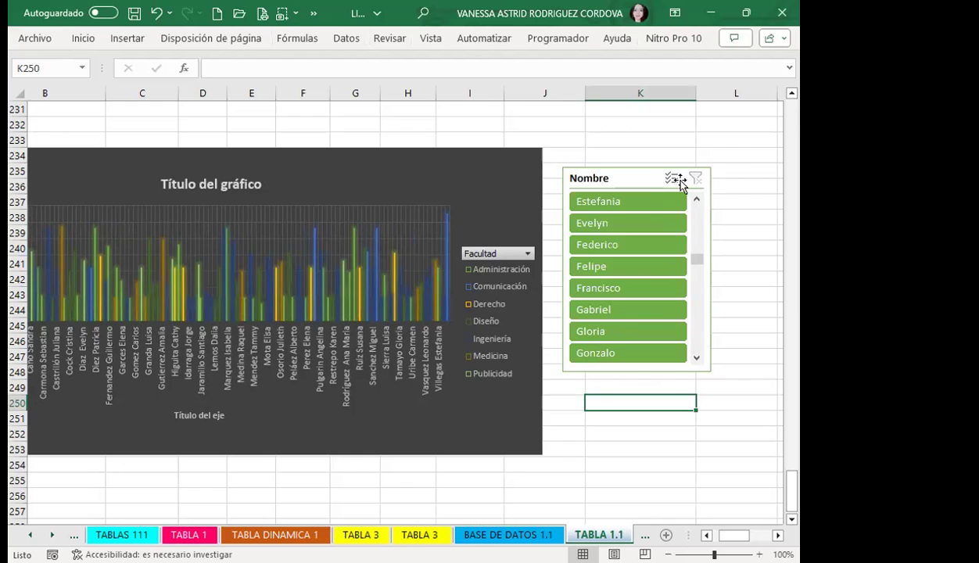
Step: Select eight employee names in the Nombre slicer, scrolling down its list
{"action": "left_click", "coordinate": [623, 227]}
{"action": "left_click", "coordinate": [610, 266]}
{"action": "left_click", "coordinate": [599, 309]}
{"action": "left_click", "coordinate": [583, 331]}
{"action": "scroll", "coordinate": [618, 322], "scroll_direction": "down", "scroll_amount": 1}
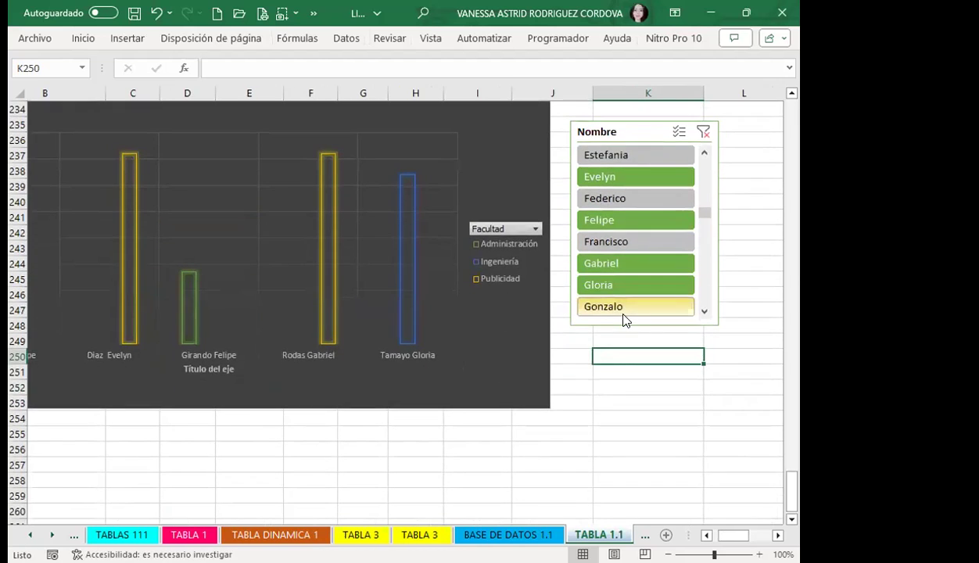
{"action": "scroll", "coordinate": [704, 238], "scroll_direction": "down", "scroll_amount": 3}
{"action": "scroll", "coordinate": [704, 240], "scroll_direction": "down", "scroll_amount": 3}
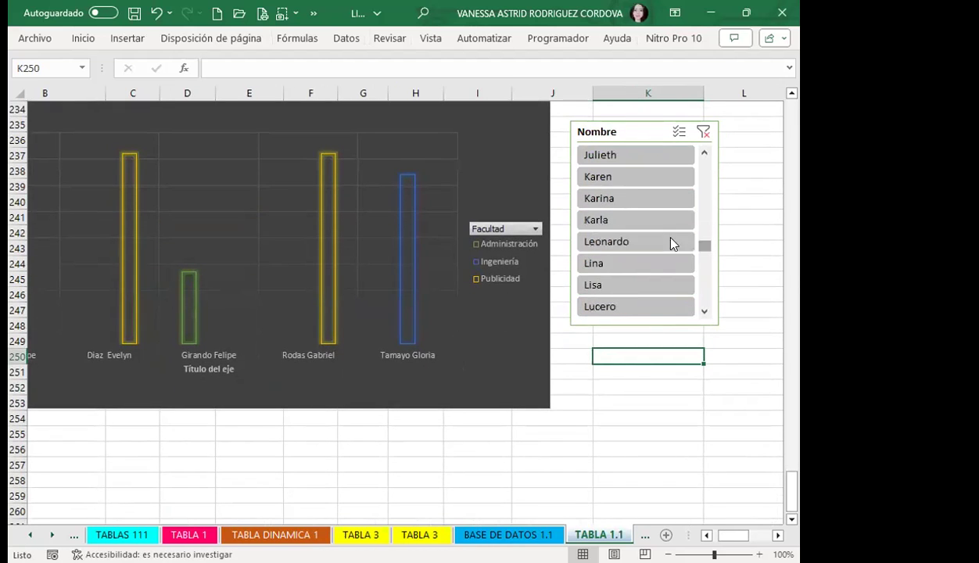
{"action": "left_click", "coordinate": [629, 219]}
{"action": "left_click", "coordinate": [619, 198]}
{"action": "left_click", "coordinate": [618, 177]}
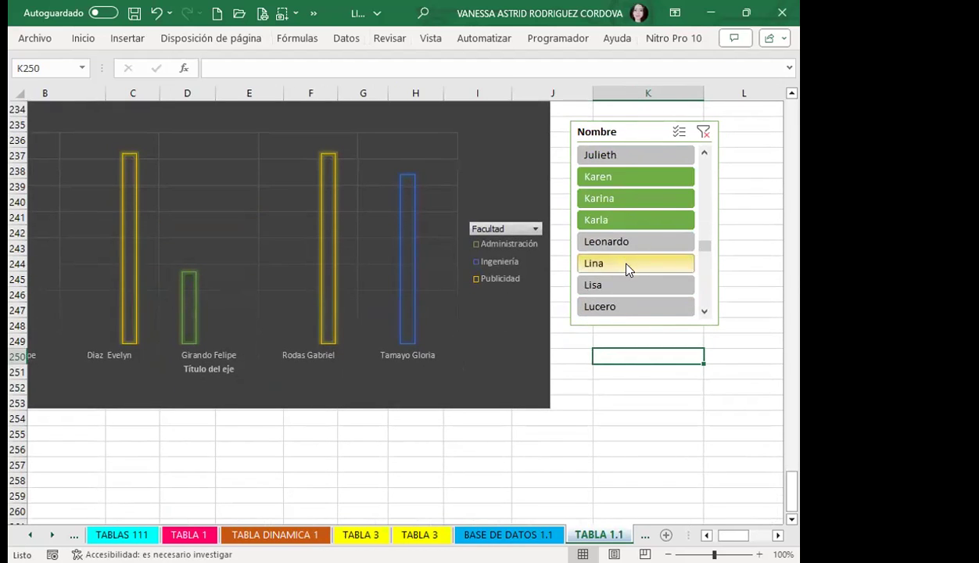
{"action": "left_click", "coordinate": [630, 266]}
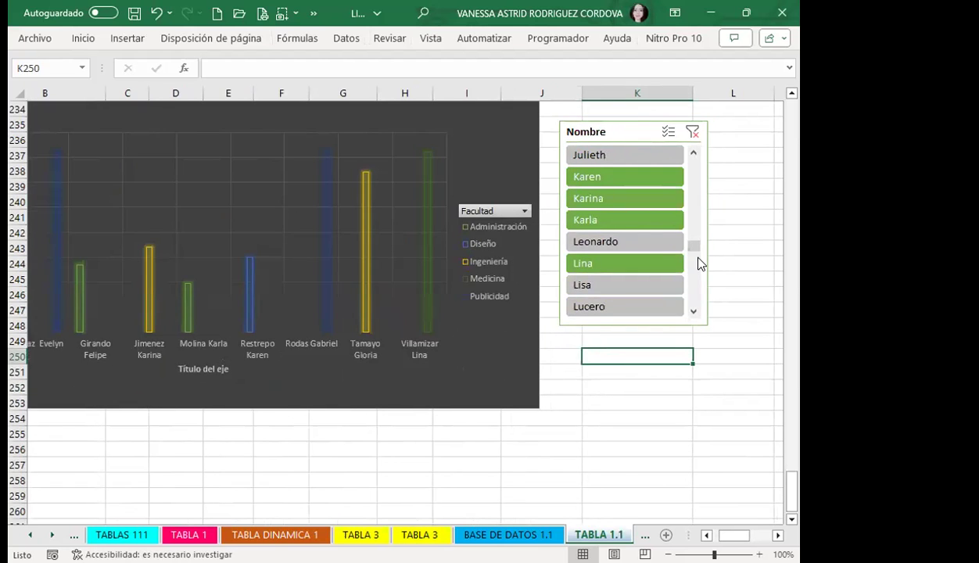
Step: Add two more employee names further down the Nombre slicer list to the selection
{"action": "scroll", "coordinate": [698, 266], "scroll_direction": "down", "scroll_amount": 3}
{"action": "scroll", "coordinate": [695, 277], "scroll_direction": "down", "scroll_amount": 3}
{"action": "left_click", "coordinate": [610, 285]}
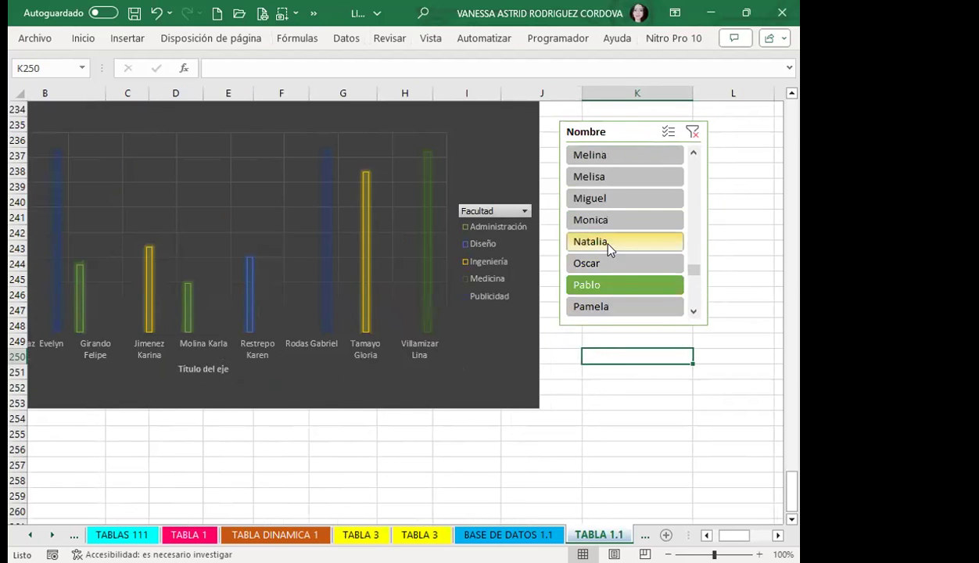
{"action": "left_click", "coordinate": [609, 243]}
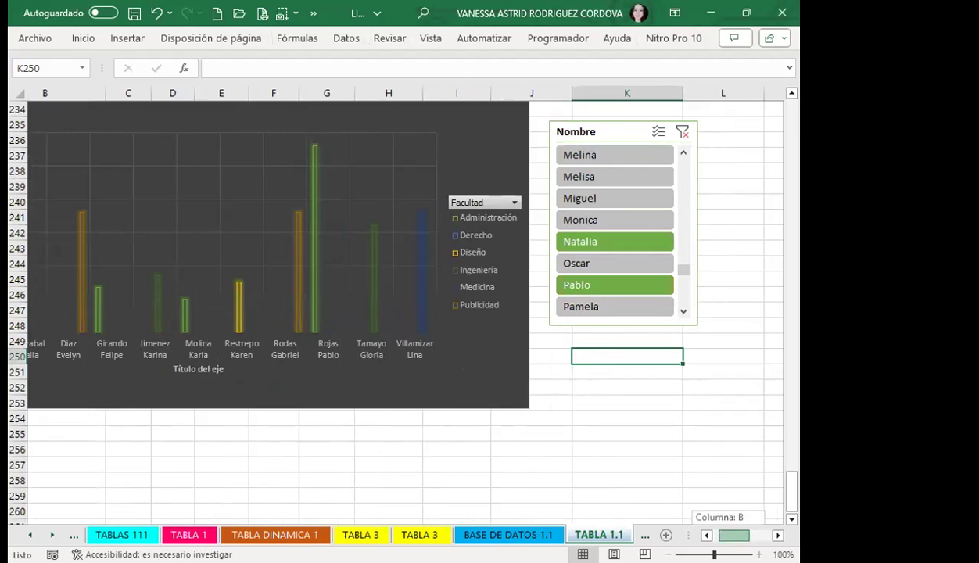
{"action": "left_click_drag", "start_coordinate": [735, 535], "coordinate": [729, 535]}
{"action": "scroll", "coordinate": [317, 447], "scroll_direction": "up", "scroll_amount": 1}
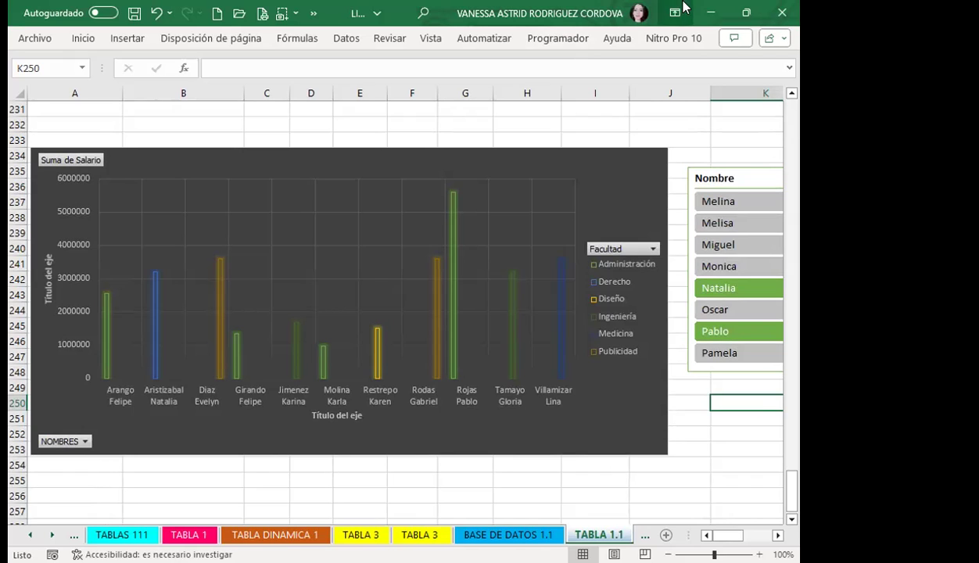
Step: Insert a Facultad slicer on the salary chart and filter it to Administración
{"action": "left_click", "coordinate": [615, 165]}
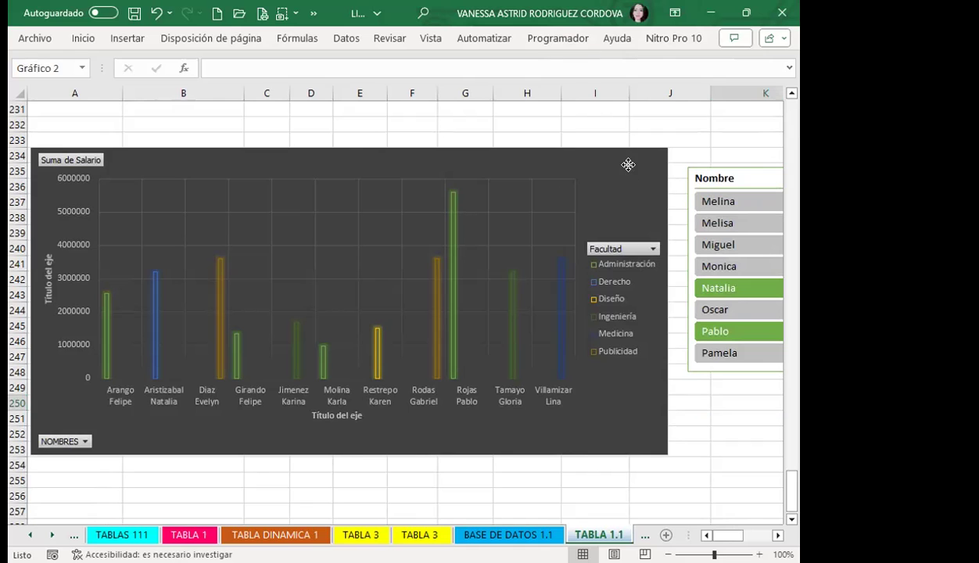
{"action": "left_click", "coordinate": [743, 37]}
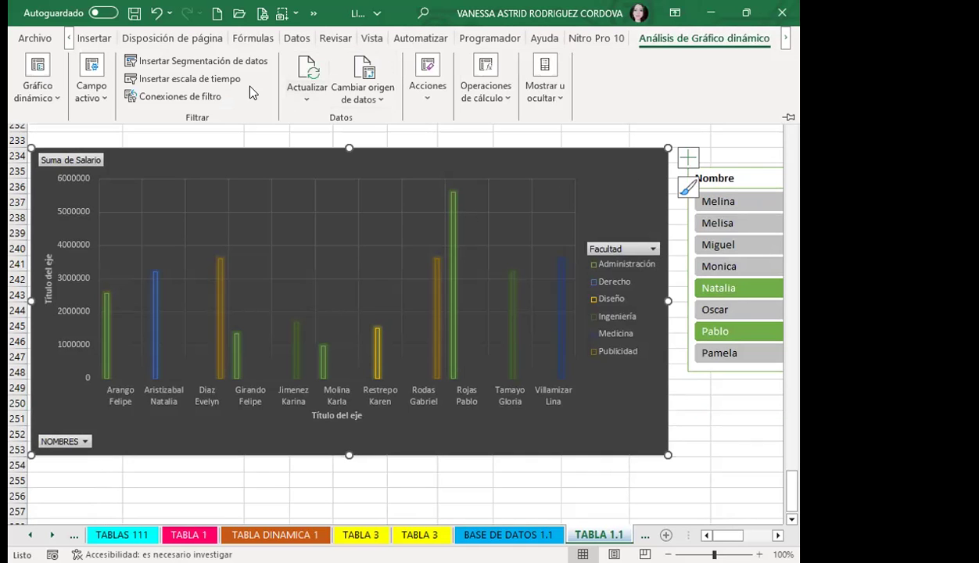
{"action": "left_click", "coordinate": [223, 63]}
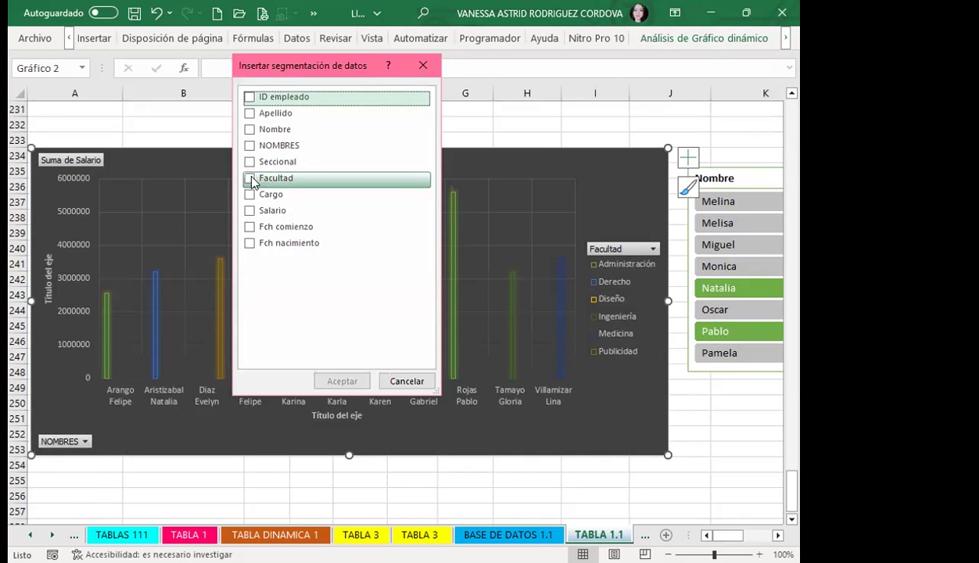
{"action": "left_click", "coordinate": [249, 179]}
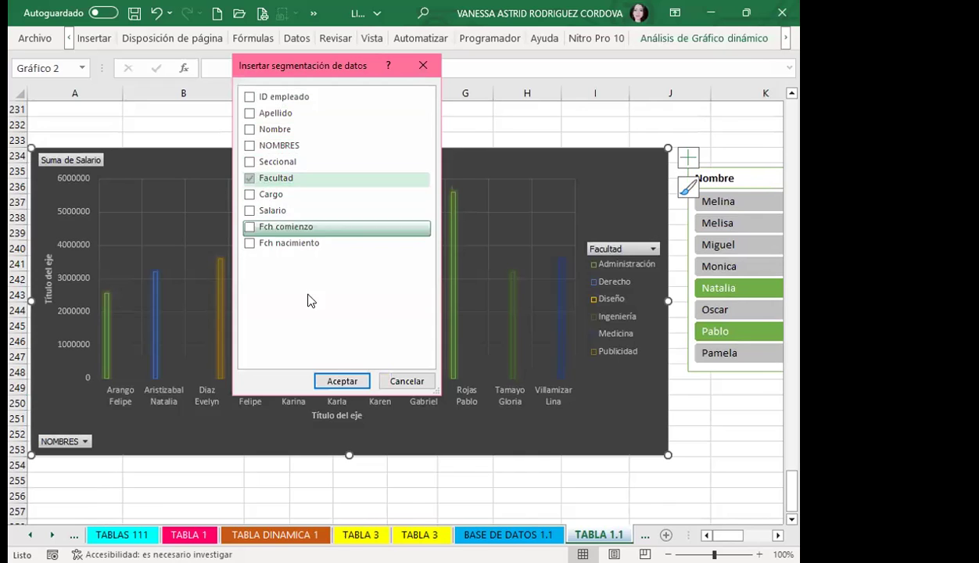
{"action": "left_click", "coordinate": [341, 381]}
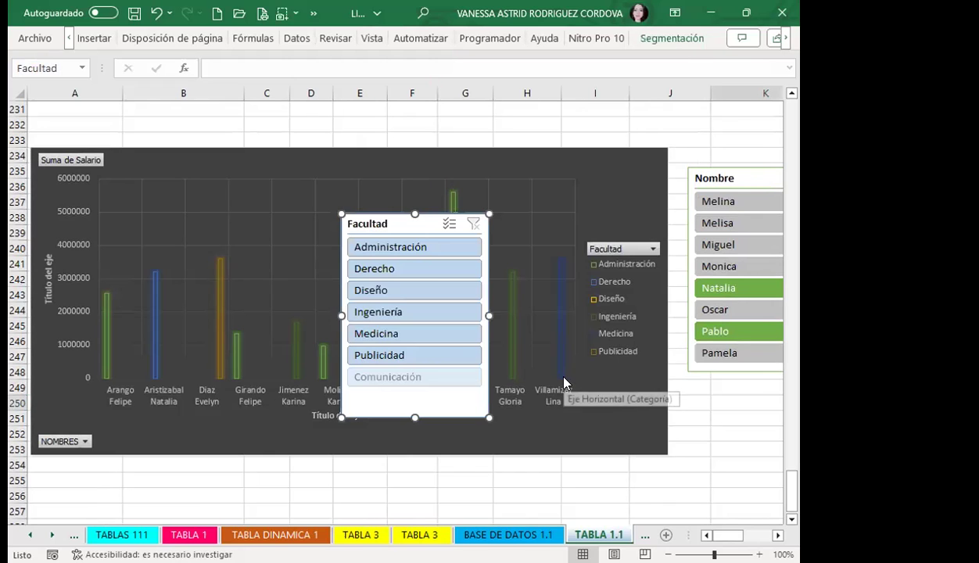
{"action": "left_click", "coordinate": [437, 248]}
Step: Move both slicers to the chart's right edge and clear the Nombre slicer's filter
{"action": "mouse_move", "coordinate": [416, 222]}
{"action": "left_mouse_down"}
{"action": "mouse_move", "coordinate": [618, 364]}
{"action": "mouse_move", "coordinate": [718, 371]}
{"action": "left_mouse_up"}
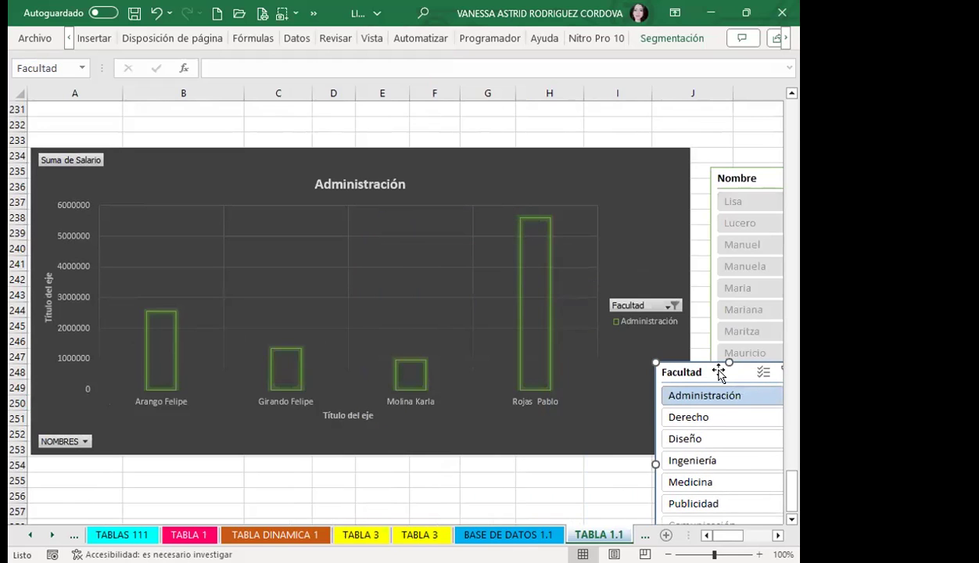
{"action": "left_click_drag", "start_coordinate": [748, 176], "coordinate": [637, 141]}
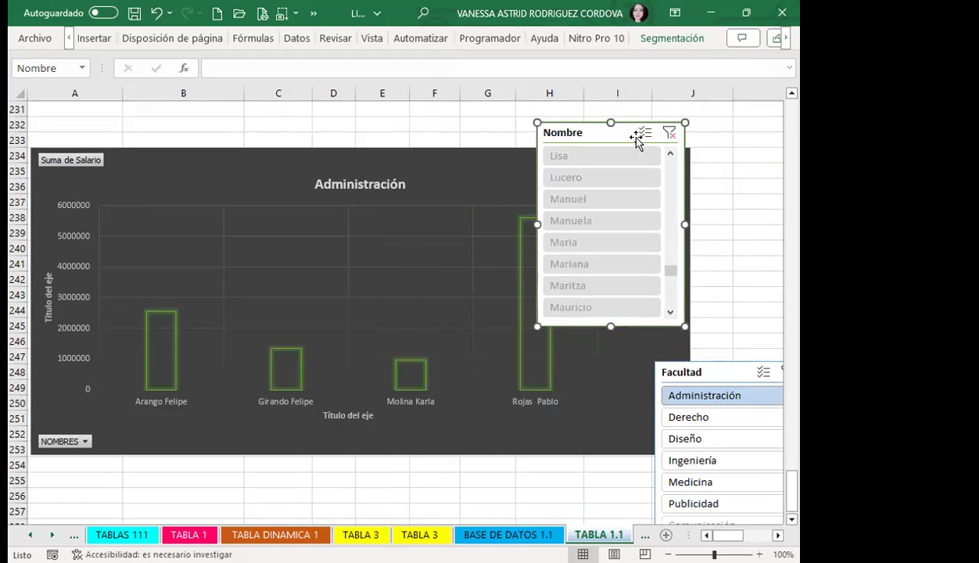
{"action": "left_click", "coordinate": [669, 133]}
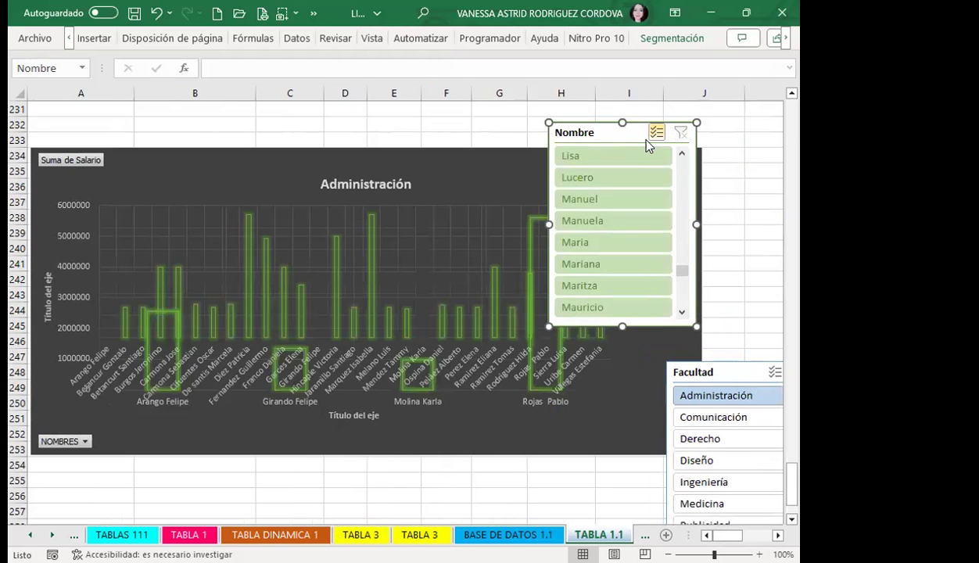
{"action": "left_click_drag", "start_coordinate": [647, 142], "coordinate": [732, 132]}
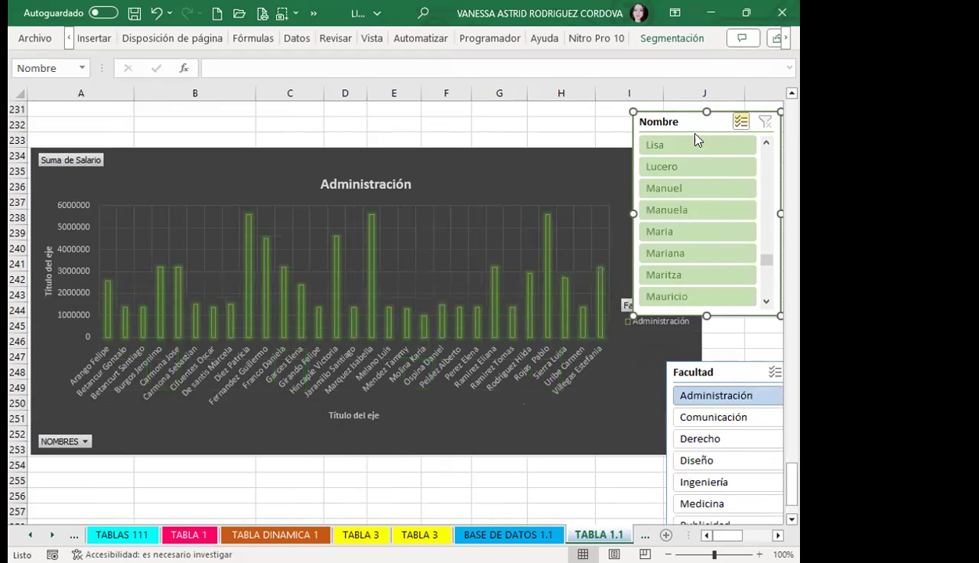
Step: Cycle the Facultad filter through Comunicación, Derecho, Diseño and Ingeniería, ending on Medicina
{"action": "left_click", "coordinate": [732, 419]}
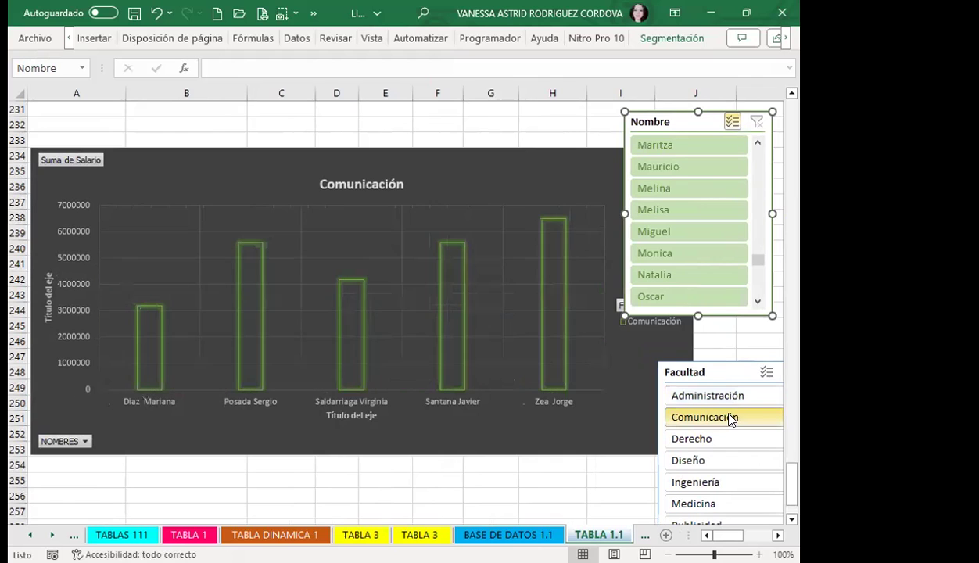
{"action": "left_click", "coordinate": [708, 443]}
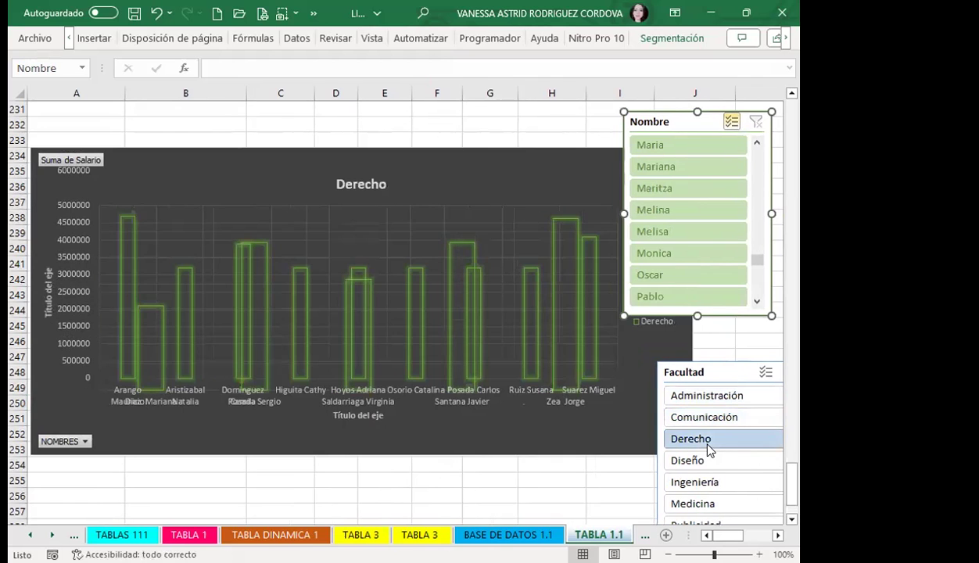
{"action": "left_click", "coordinate": [694, 465]}
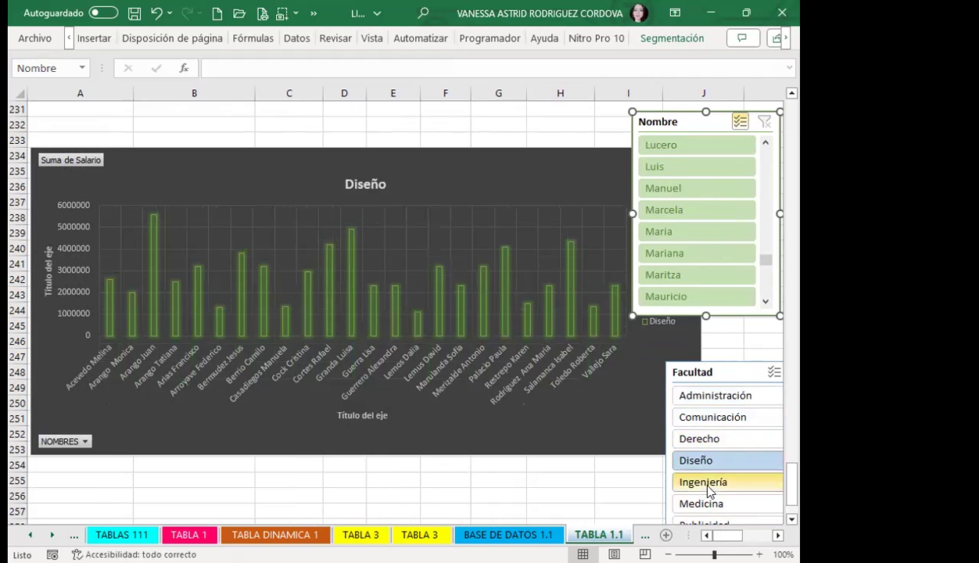
{"action": "left_click", "coordinate": [708, 483]}
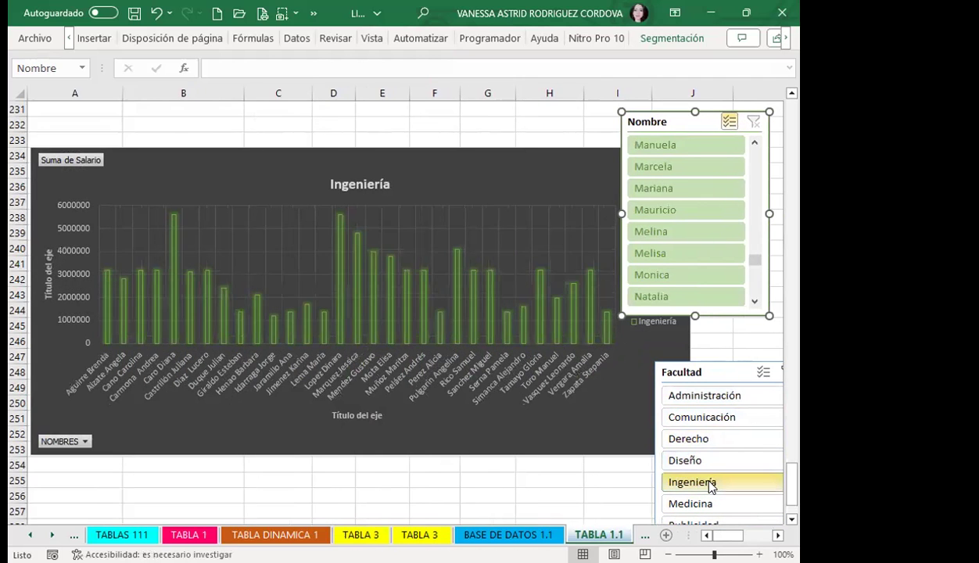
{"action": "left_click", "coordinate": [693, 510]}
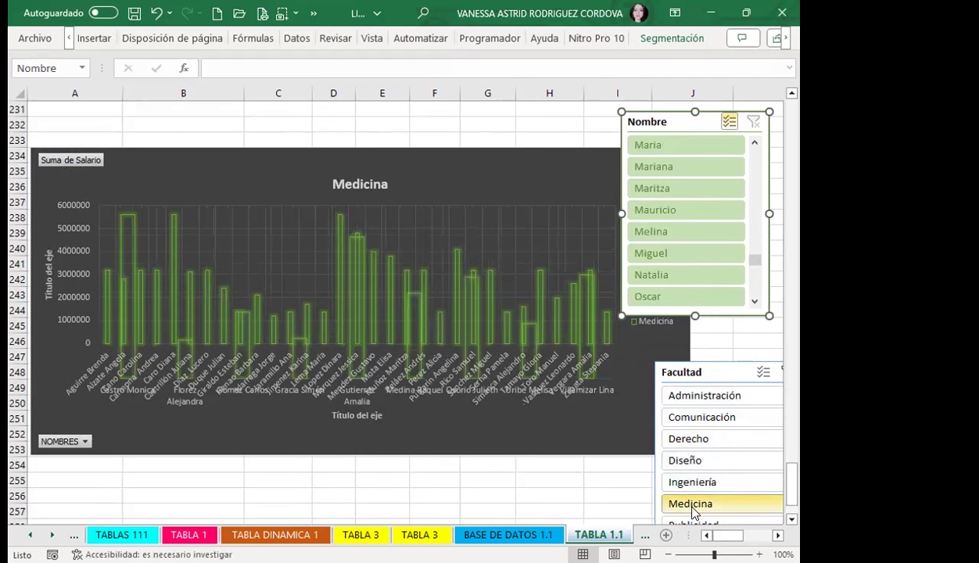
{"action": "left_click", "coordinate": [693, 399]}
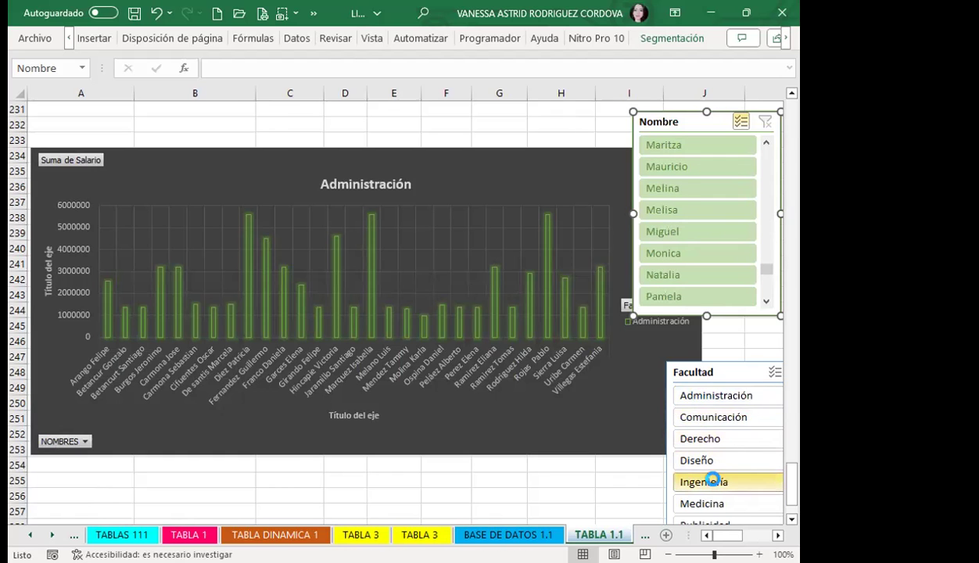
{"action": "left_click", "coordinate": [715, 481]}
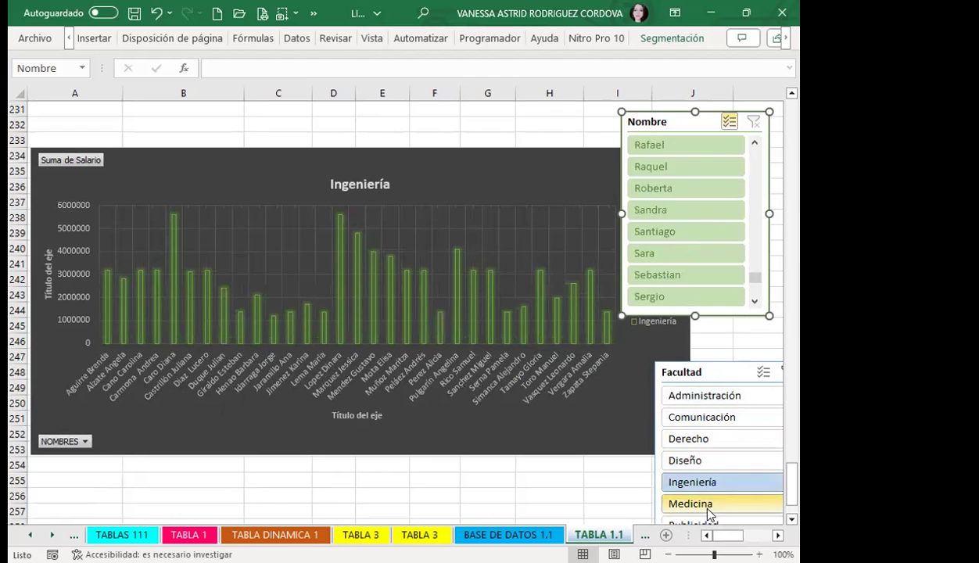
{"action": "left_click", "coordinate": [703, 502]}
{"action": "left_click_drag", "start_coordinate": [737, 385], "coordinate": [738, 344]}
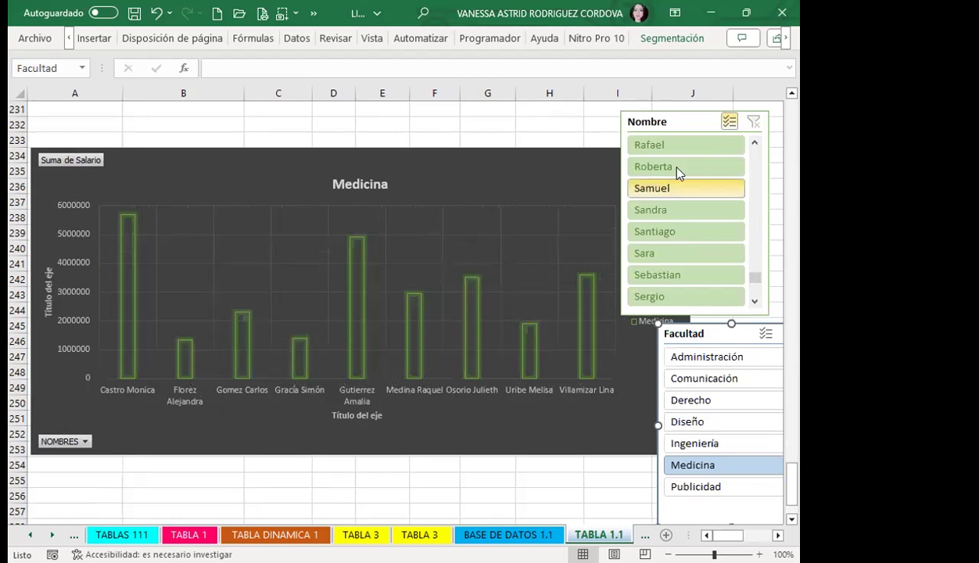
Step: Shift the Nombre and Facultad slicers right to line up beside the Medicina salary chart, then save the workbook
{"action": "left_click_drag", "start_coordinate": [681, 116], "coordinate": [724, 118]}
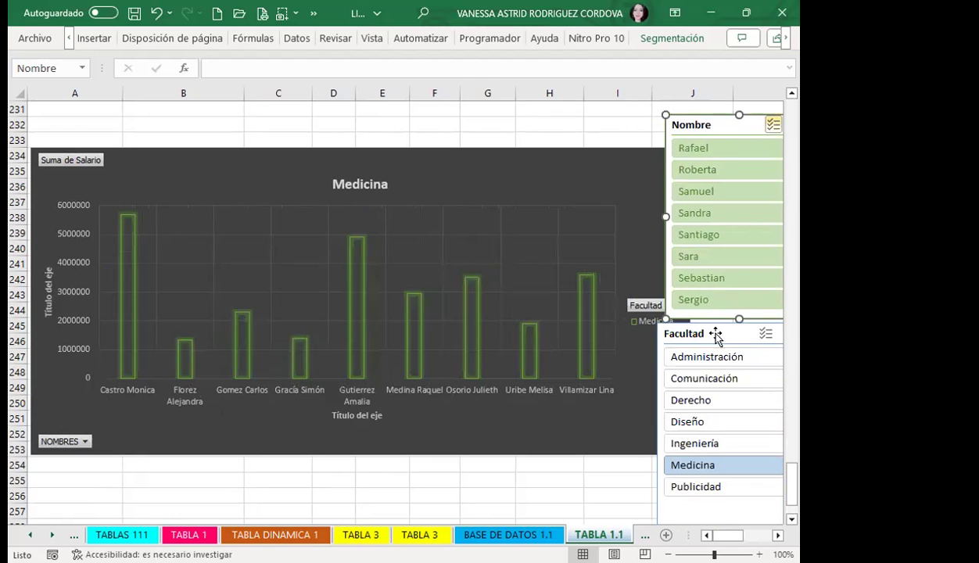
{"action": "left_click_drag", "start_coordinate": [730, 340], "coordinate": [737, 338]}
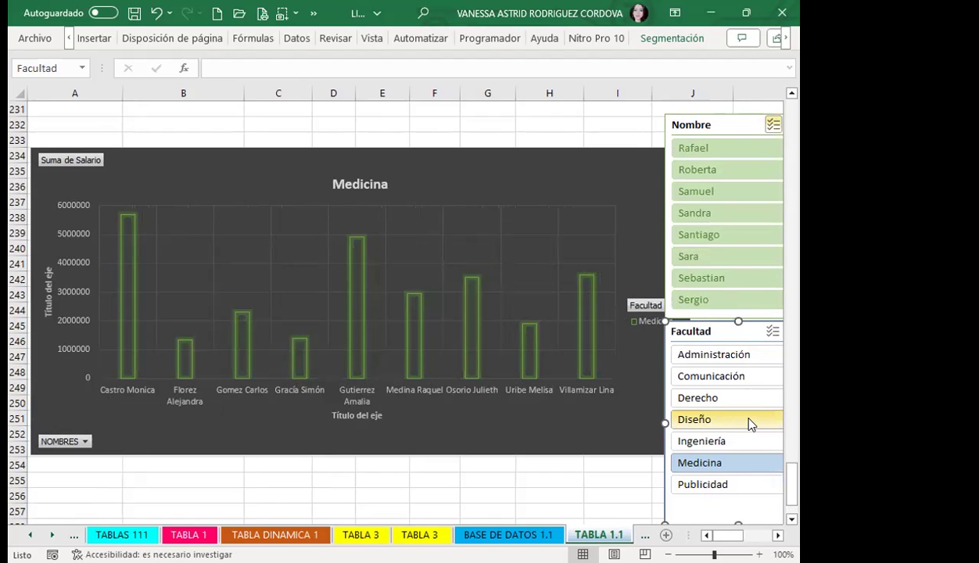
{"action": "left_click", "coordinate": [472, 124]}
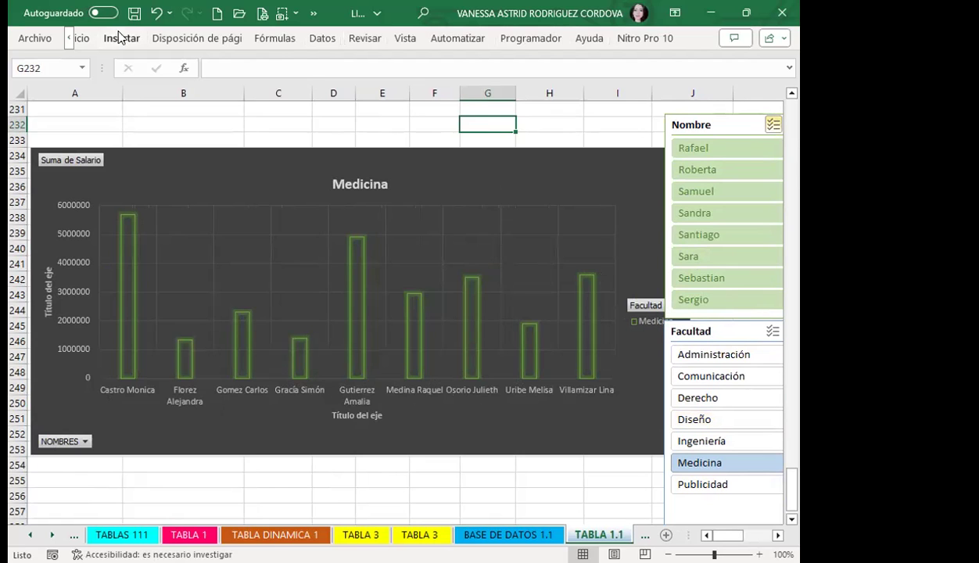
{"action": "left_click", "coordinate": [134, 14]}
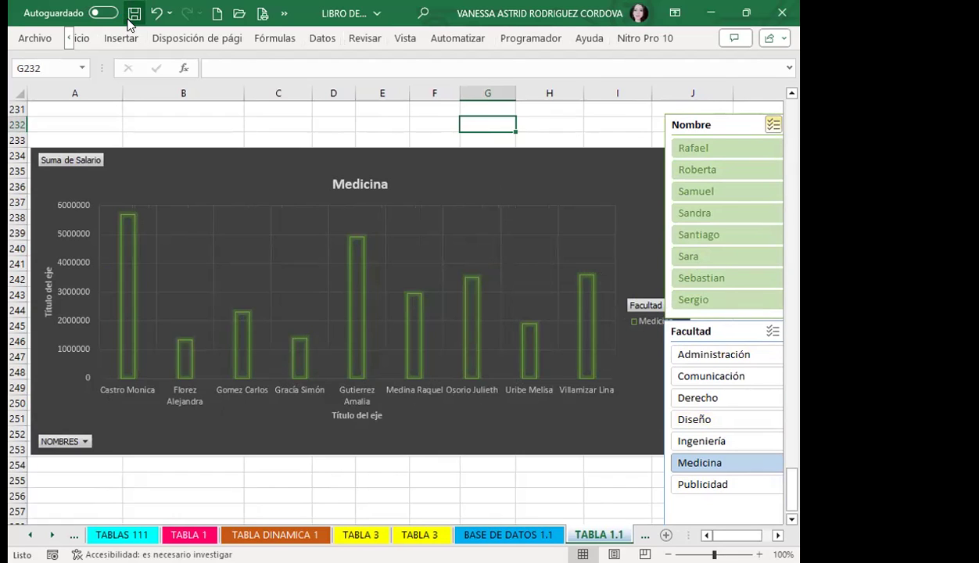
{"action": "left_click", "coordinate": [258, 123]}
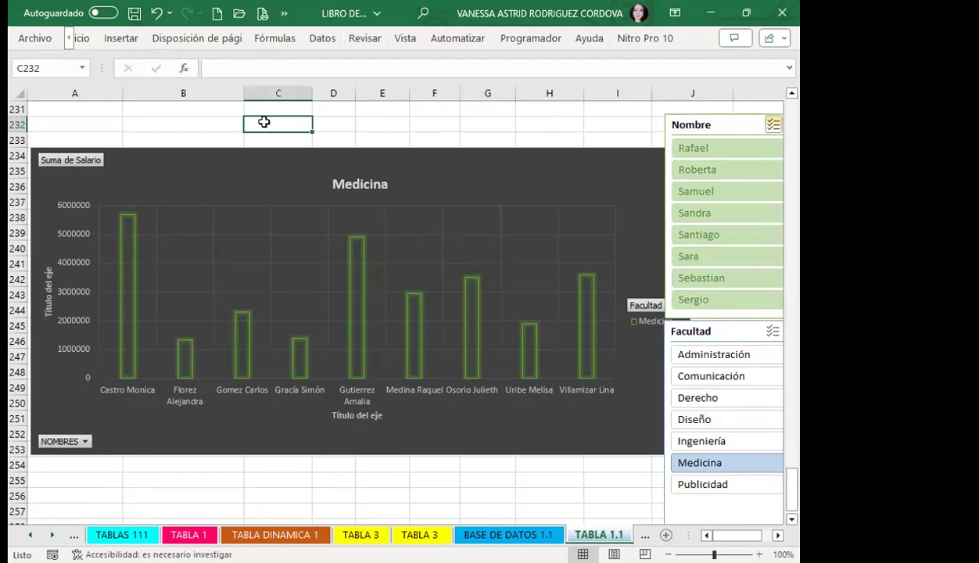